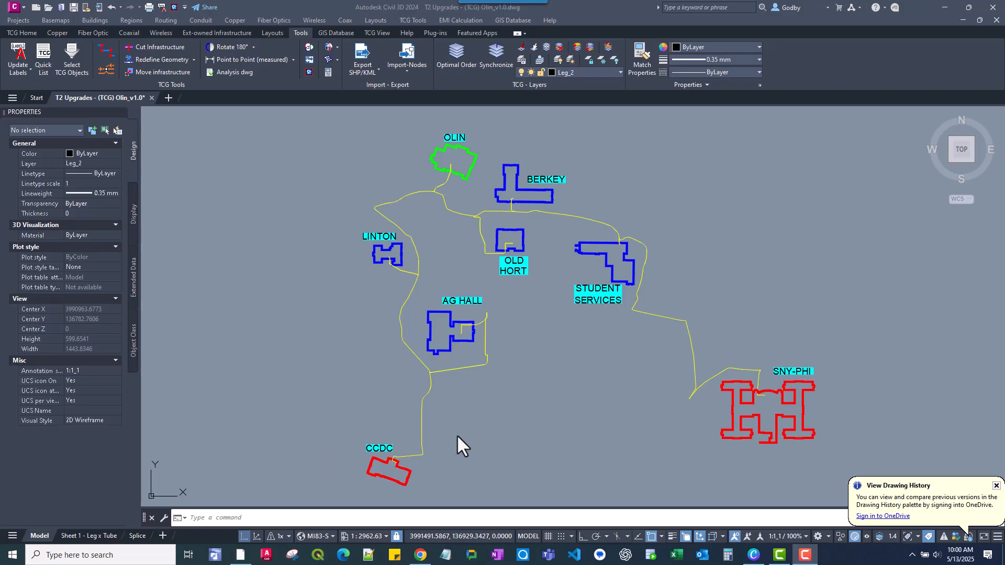
- Examine the campus layout and the yellow route polylines linking Olin, Linton, Berkey, Old Hort and Student Services
mouse_move(469, 428)
middle_down()
mouse_move(440, 392)
mouse_move(449, 422)
middle_up()
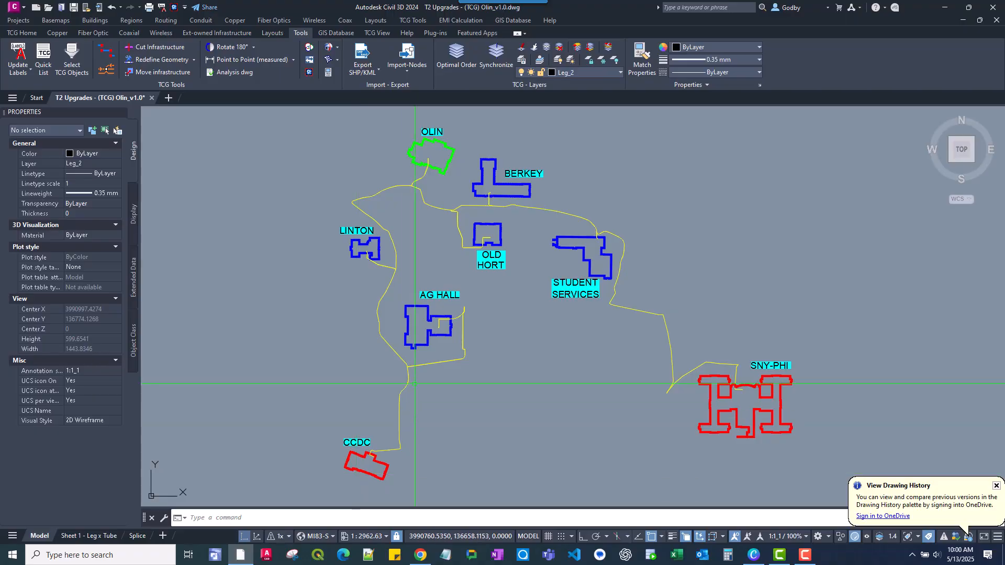
middle_drag(610, 286, 629, 302)
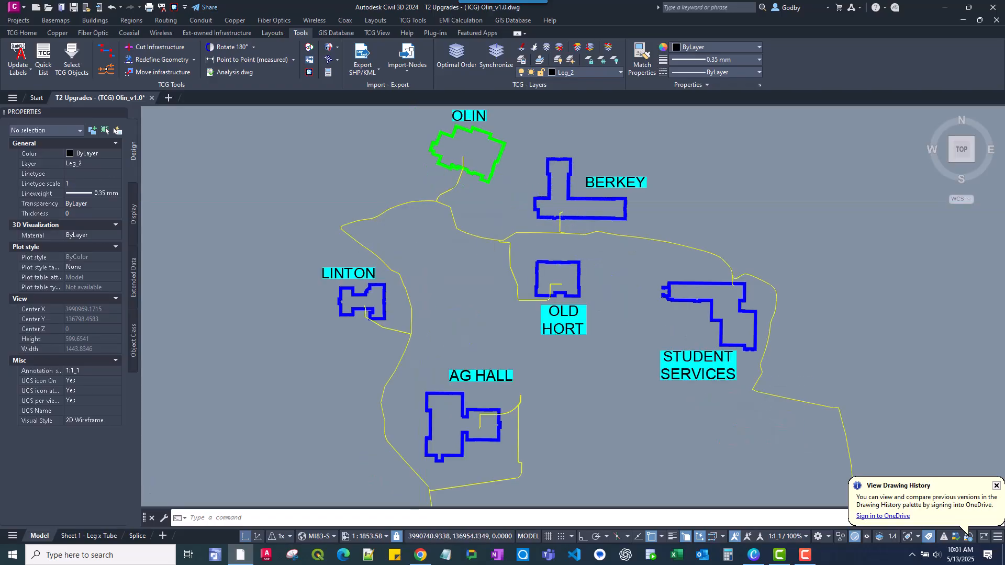
scroll(416, 201, up, 6)
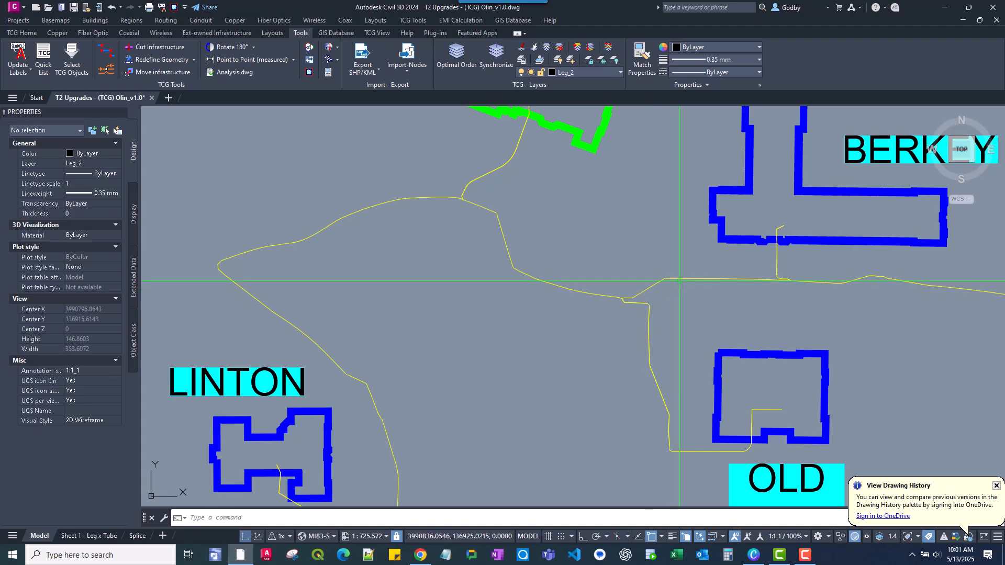
scroll(886, 289, down, 2)
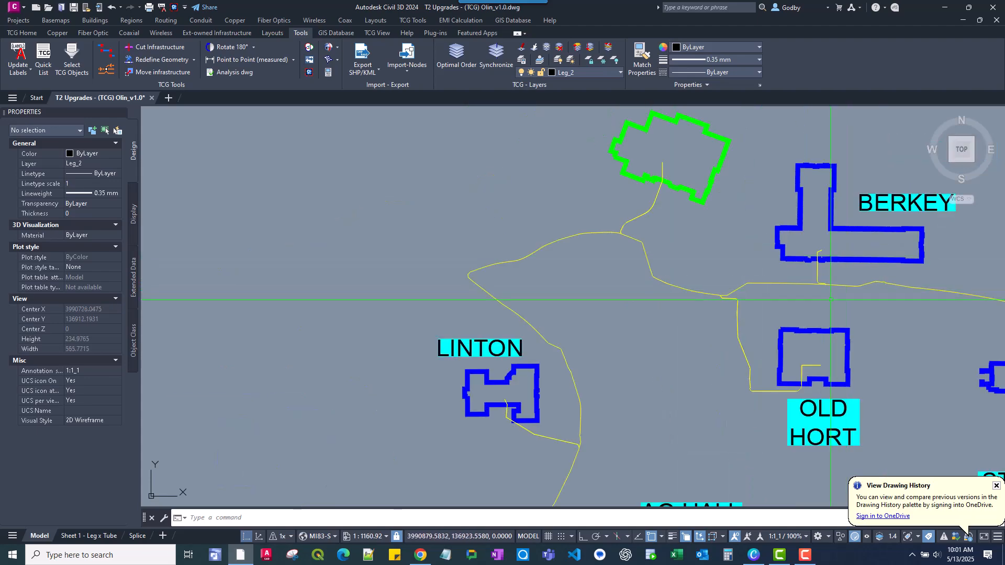
scroll(833, 257, up, 2)
scroll(812, 239, up, 2)
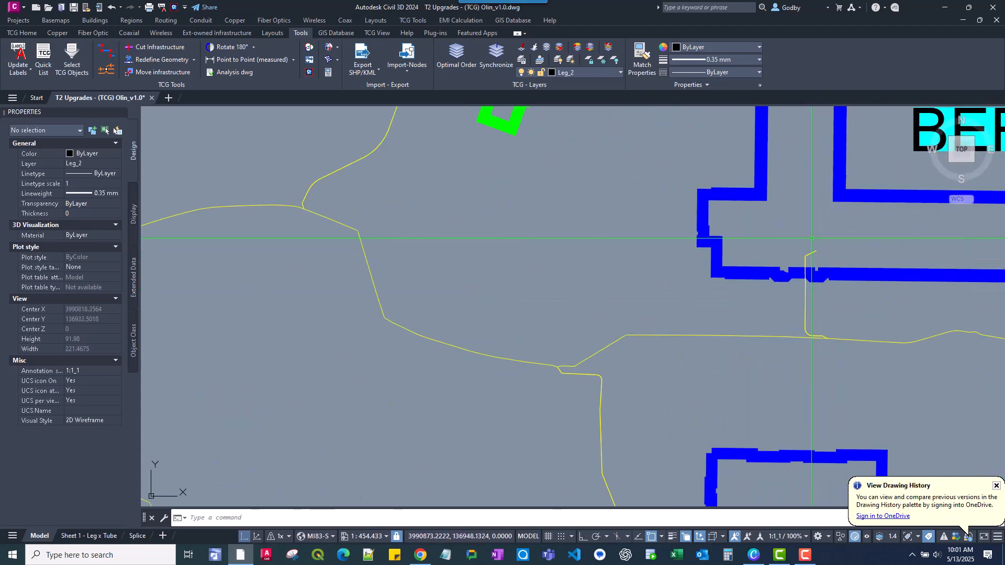
middle_drag(836, 244, 732, 246)
scroll(731, 245, down, 2)
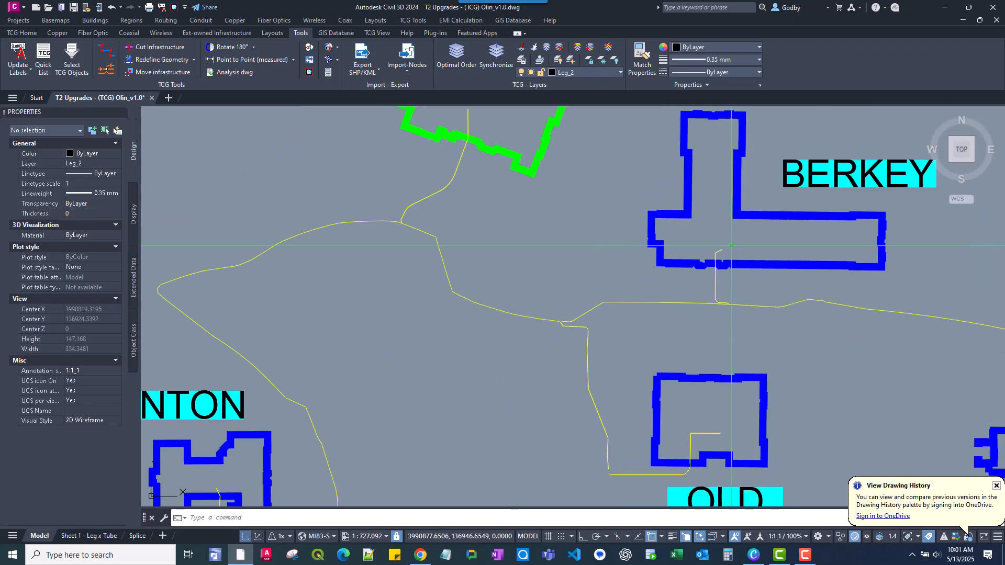
scroll(731, 246, down, 2)
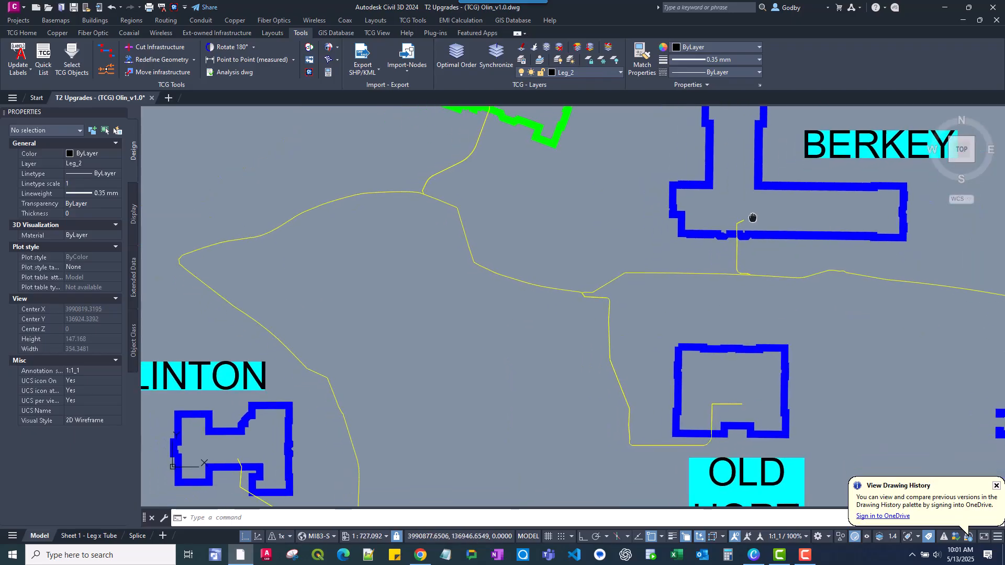
scroll(752, 225, down, 2)
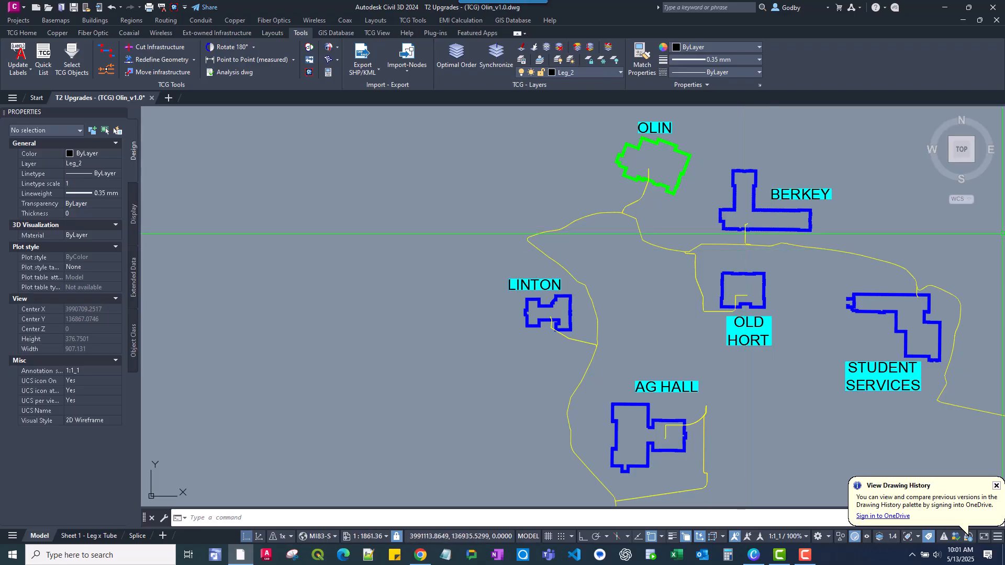
scroll(774, 254, down, 2)
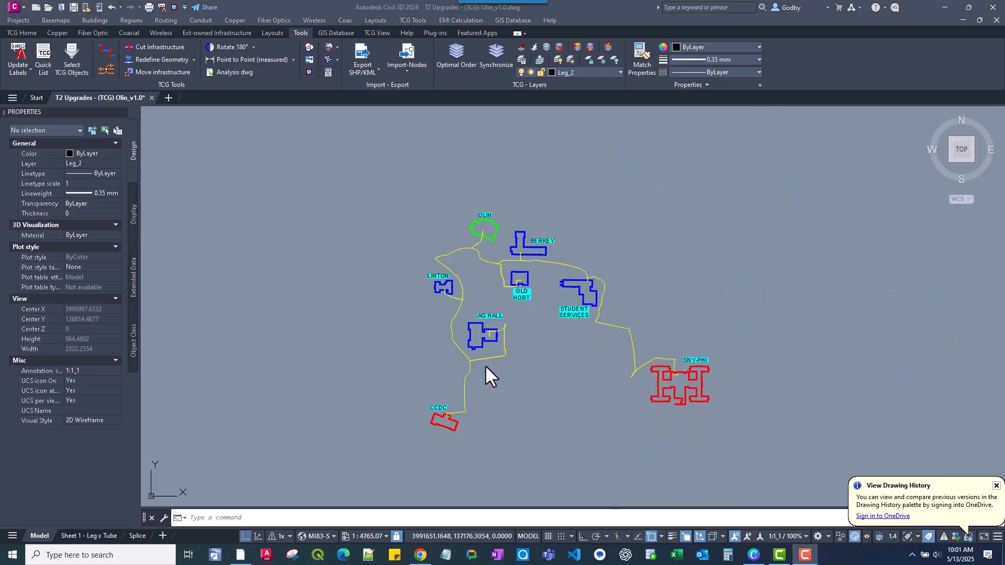
- Examine the route polylines running from CCDC past Ag Hall and across to SNY-PHI
scroll(479, 377, up, 2)
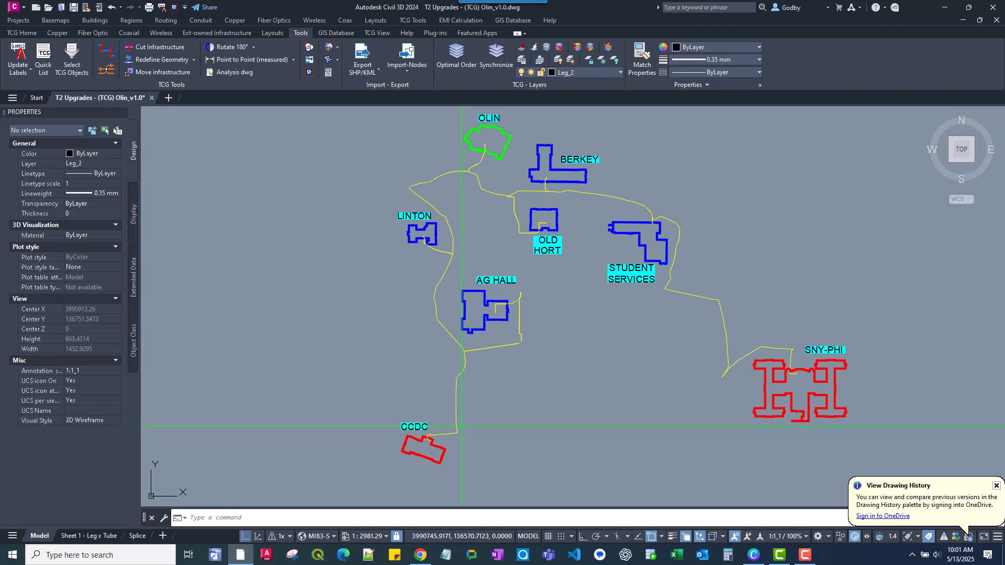
scroll(457, 428, up, 2)
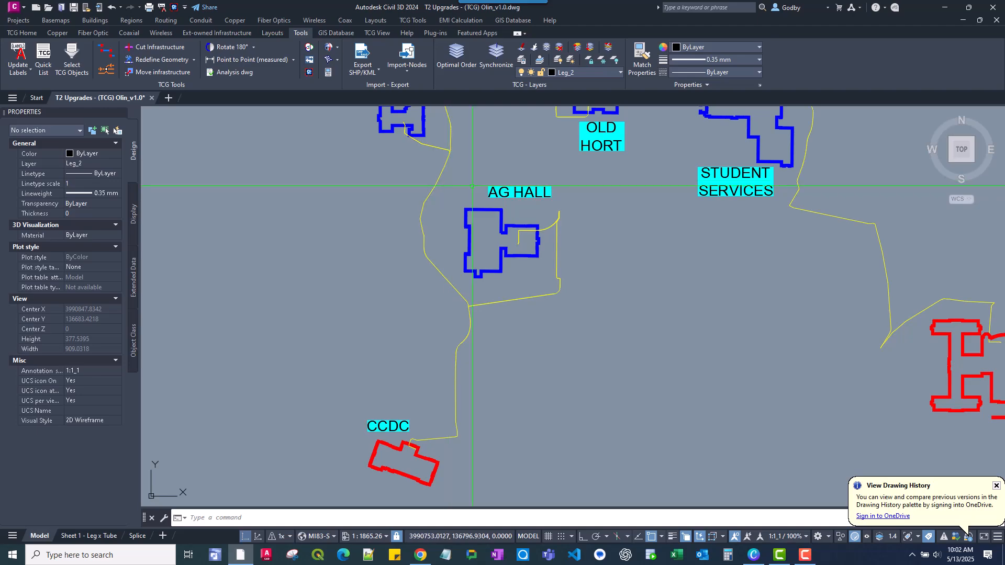
scroll(472, 186, down, 1)
middle_drag(473, 186, 442, 251)
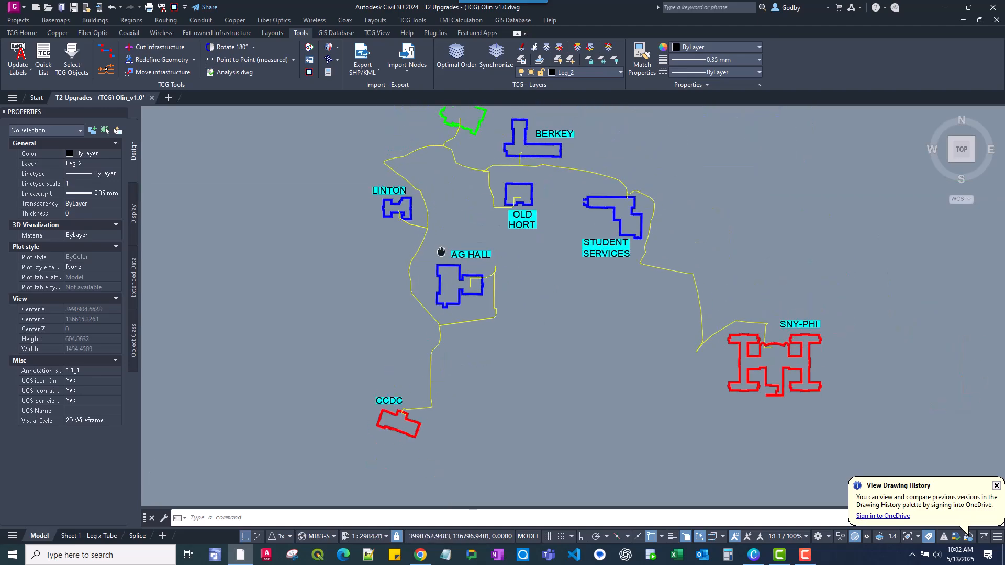
middle_drag(554, 301, 501, 319)
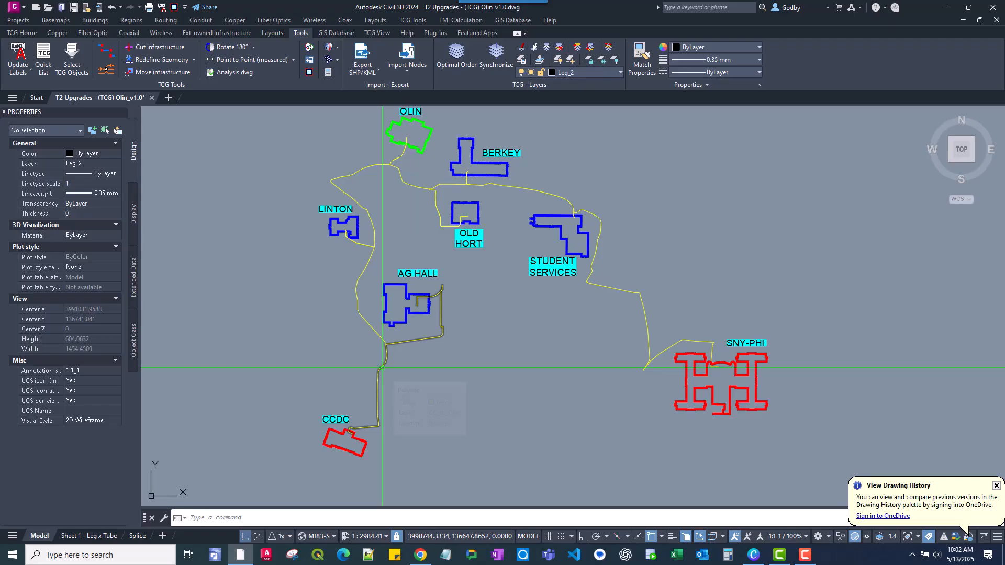
scroll(393, 384, up, 2)
middle_drag(396, 385, 398, 354)
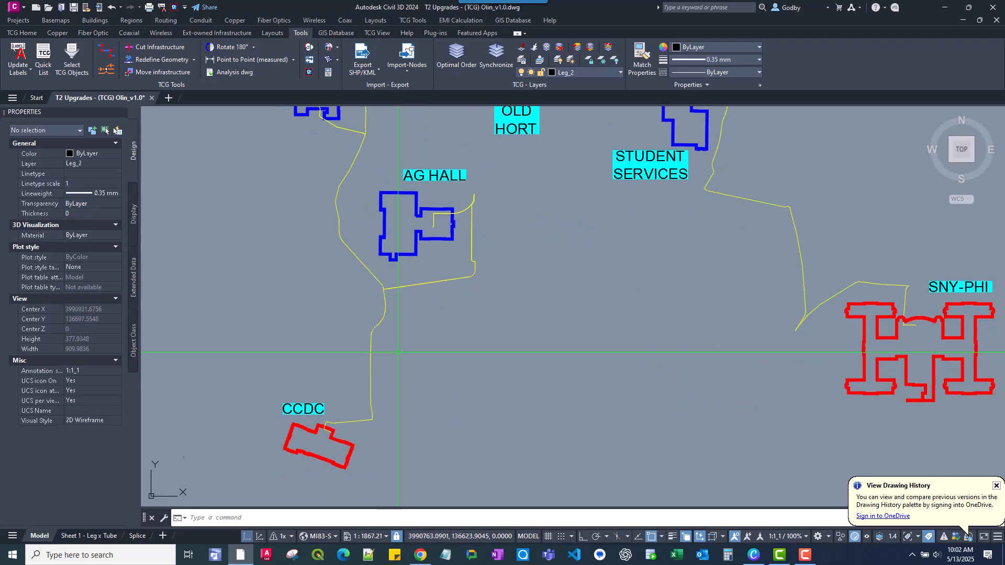
scroll(399, 353, down, 2)
scroll(369, 406, up, 2)
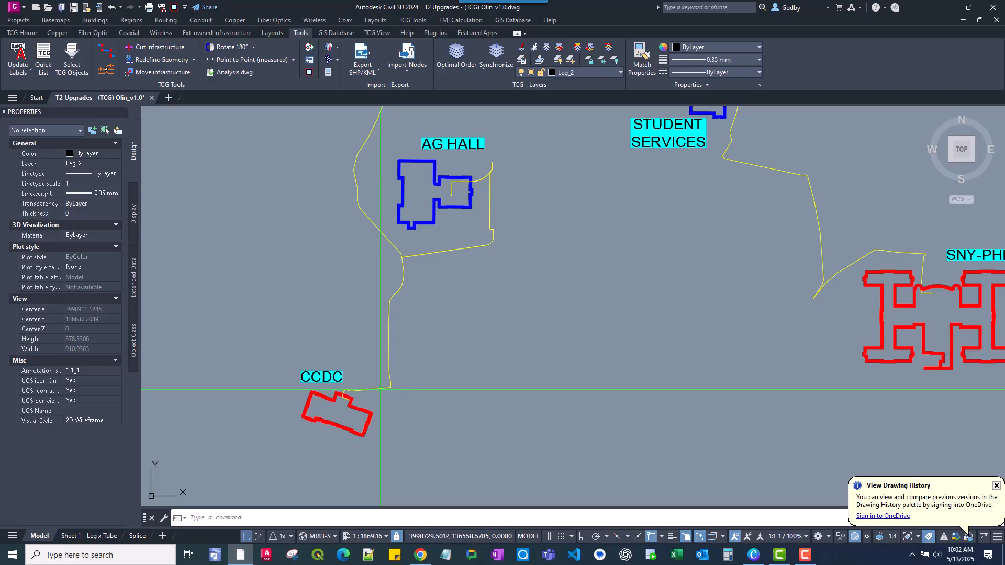
- Select all yellow route polylines by picking one on each route layer and applying Select Similar
mouse_move(379, 388)
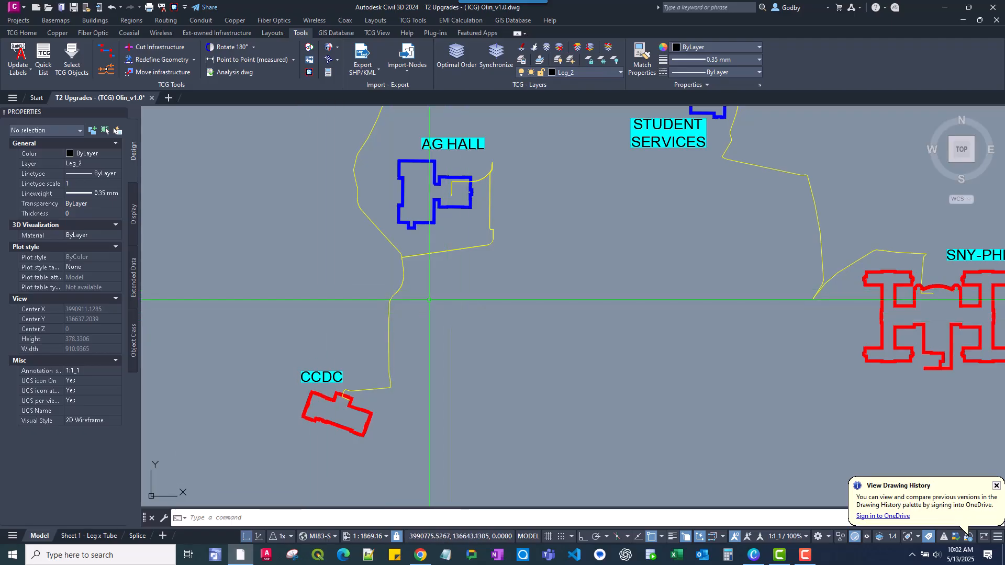
mouse_move(428, 318)
mouse_down()
mouse_move(404, 267)
mouse_move(409, 246)
mouse_up()
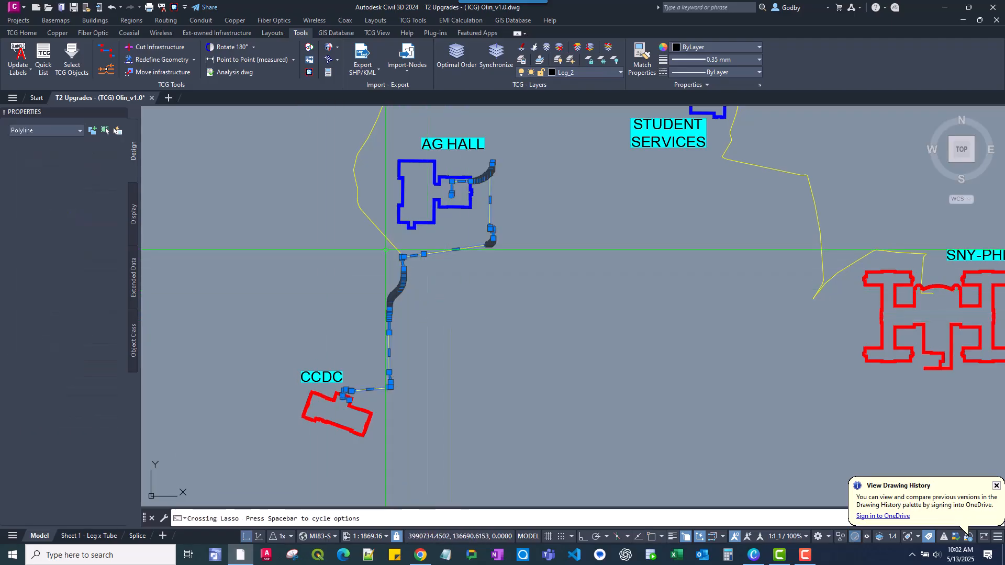
right_click(430, 494)
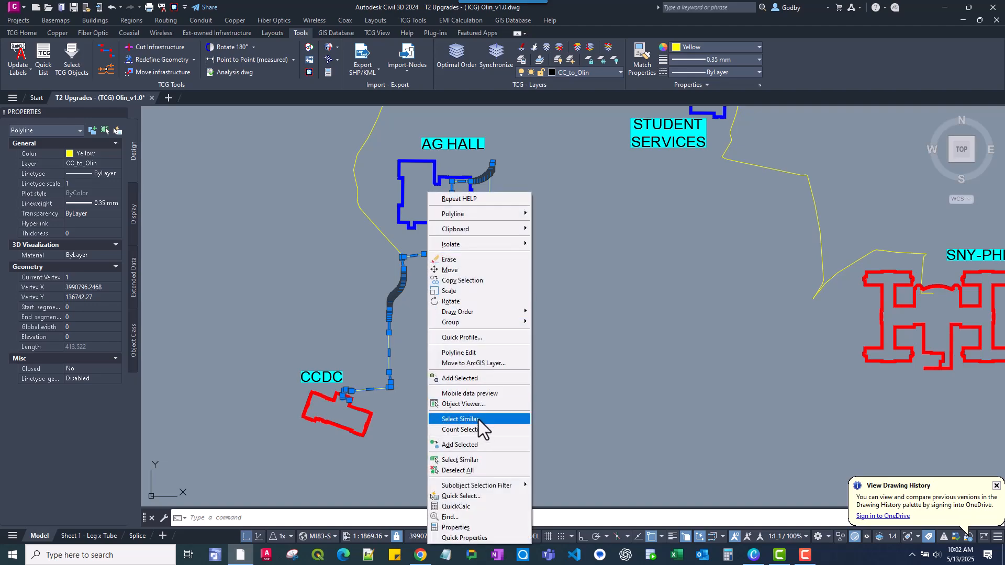
click(461, 419)
scroll(505, 266, down, 3)
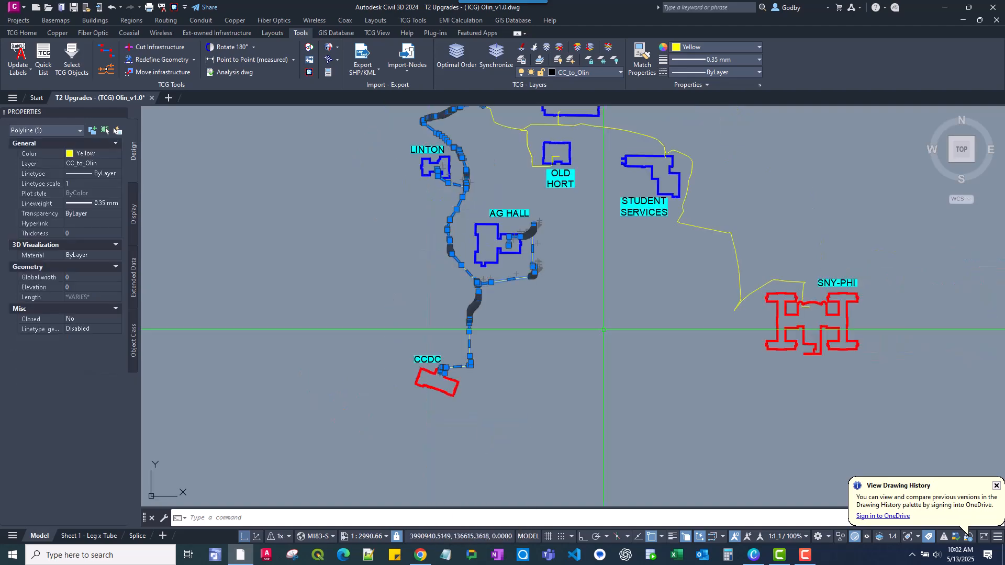
mouse_move(505, 266)
mouse_down()
mouse_move(492, 220)
mouse_move(461, 209)
mouse_move(476, 218)
mouse_up()
right_click(482, 209)
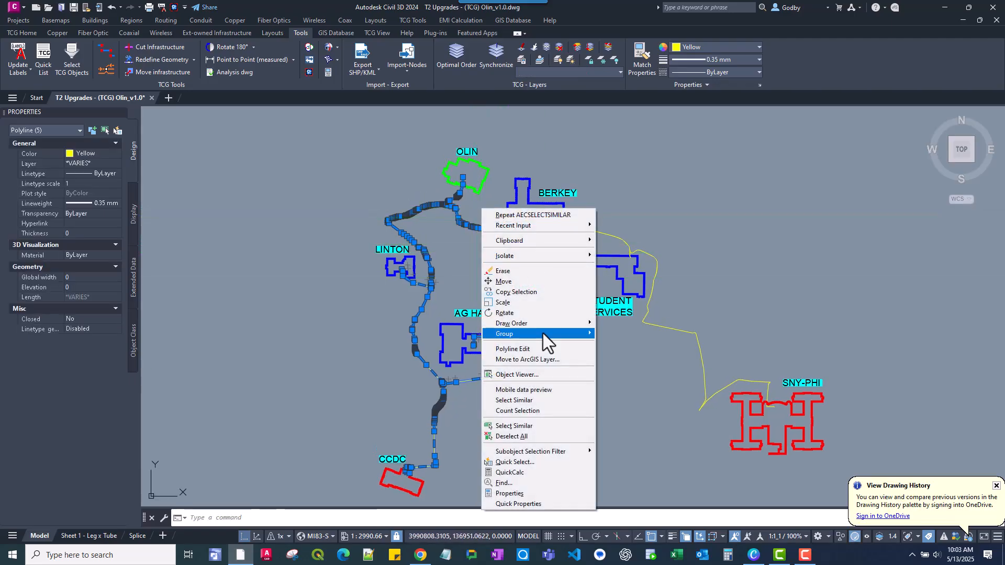
click(526, 399)
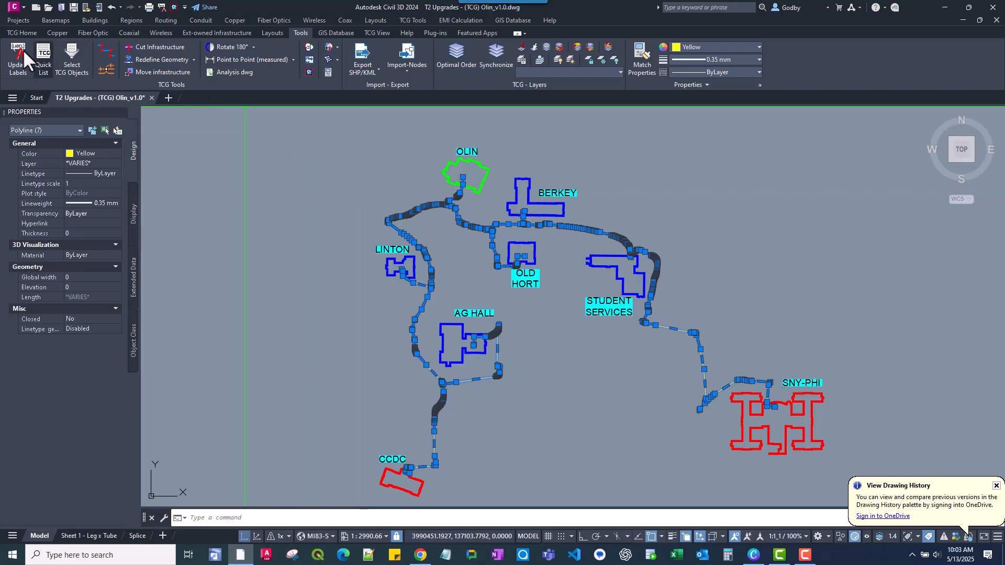
- Generate fiber optic routes from the selected polylines with the Auto routes generator, using node osnap, smoothing and 40.0 cm tolerance, and delete the input polylines
click(22, 33)
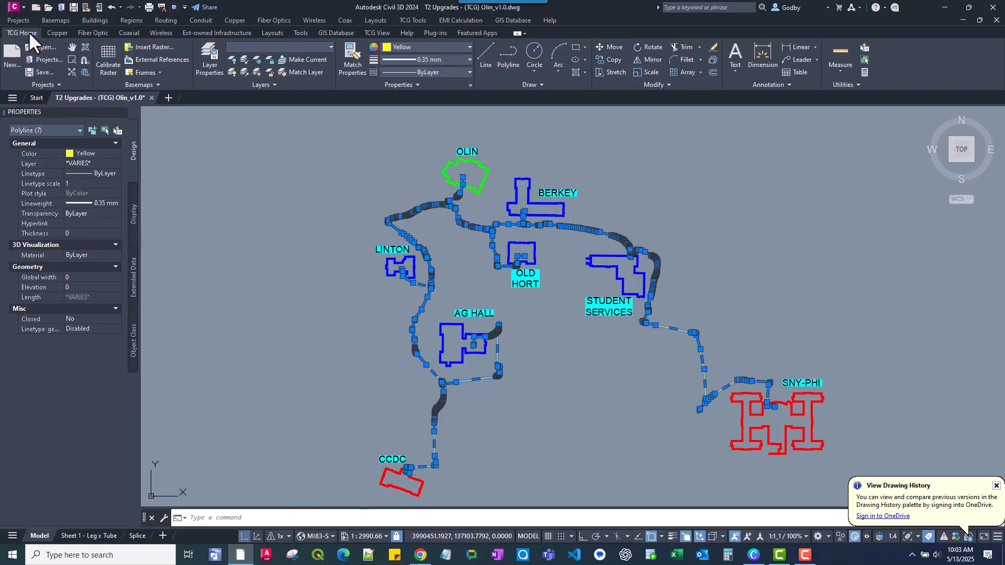
click(93, 33)
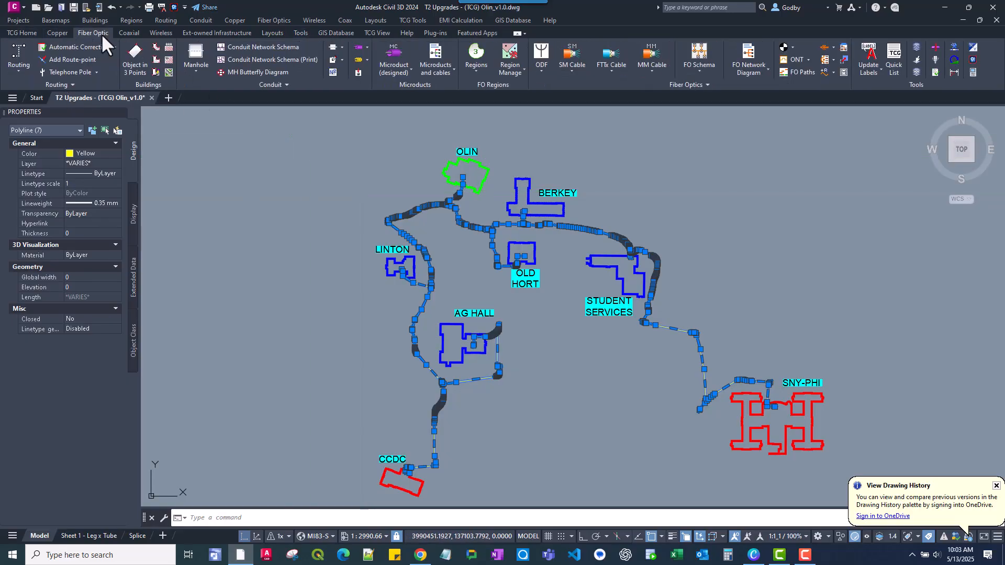
click(56, 83)
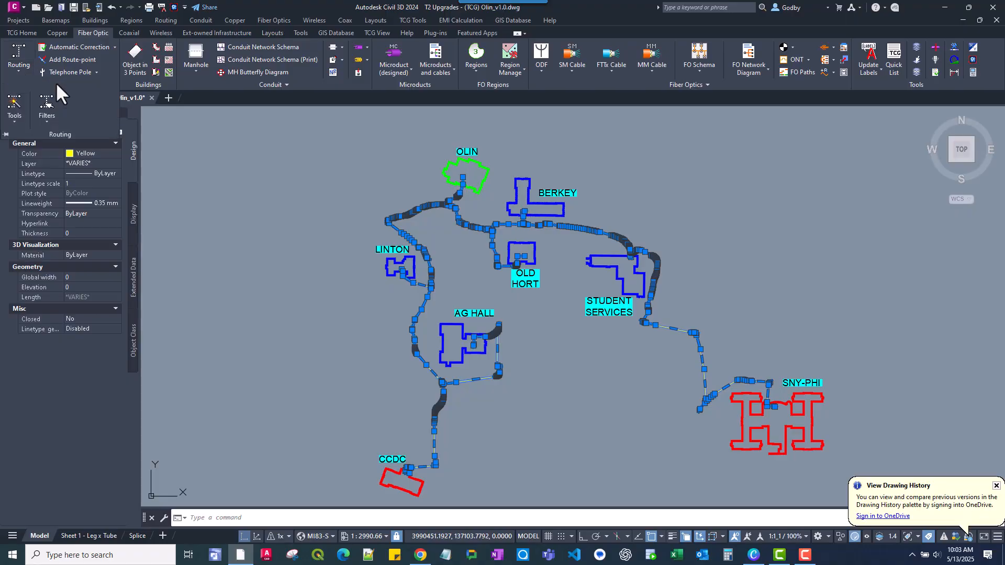
click(13, 102)
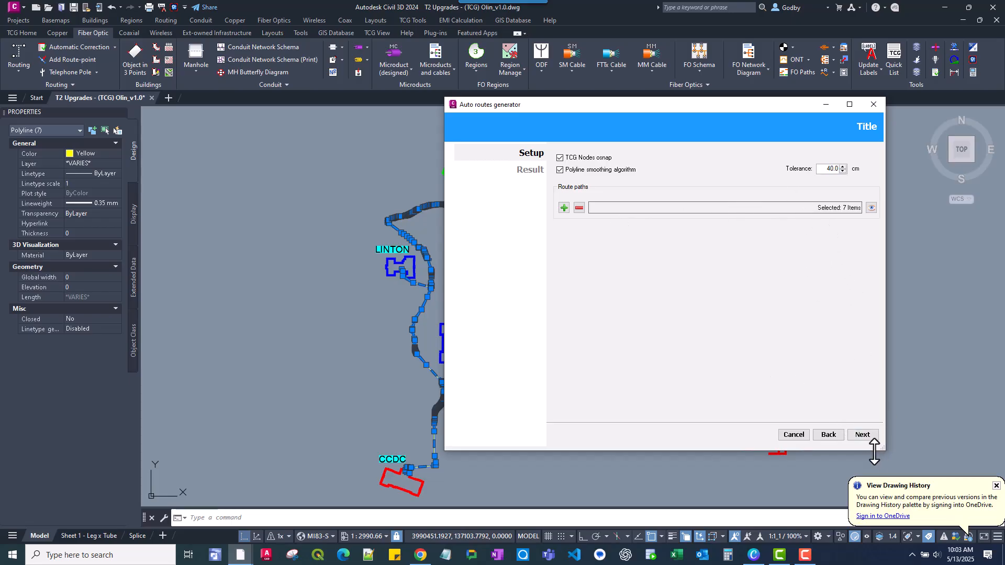
click(864, 436)
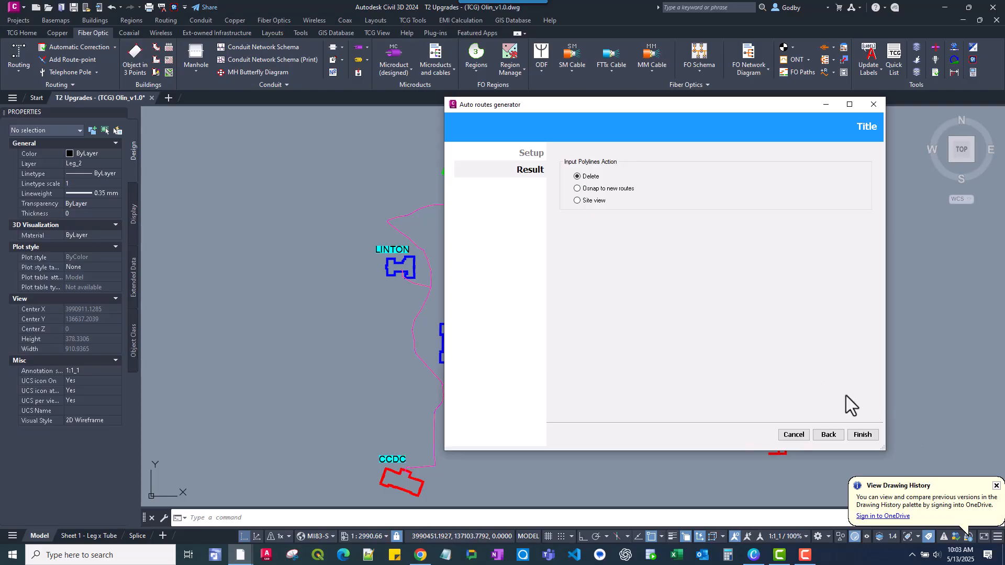
click(862, 435)
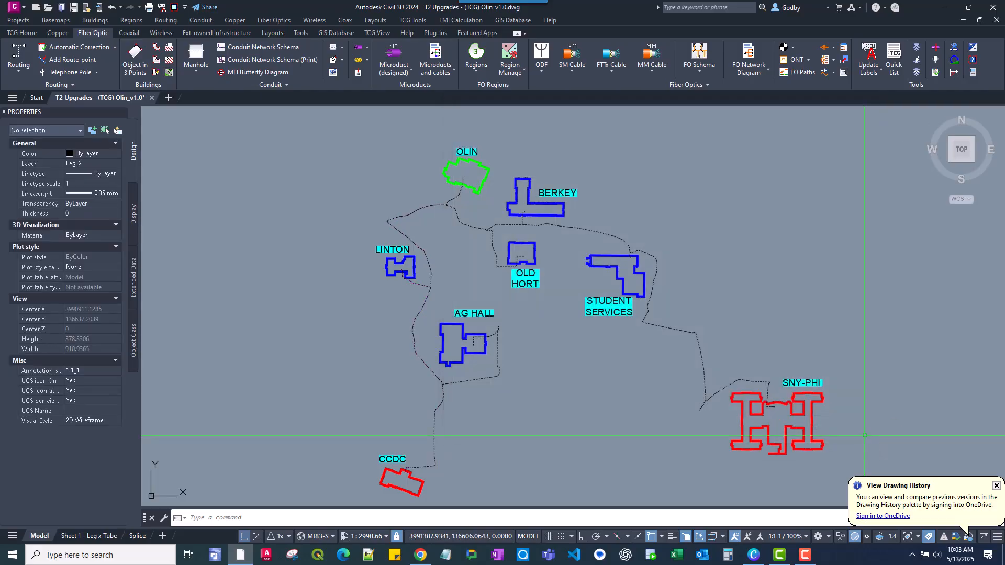
- Inspect the generated routes around Ag Hall and view the properties of the straight segment just south of the building
scroll(521, 434, up, 8)
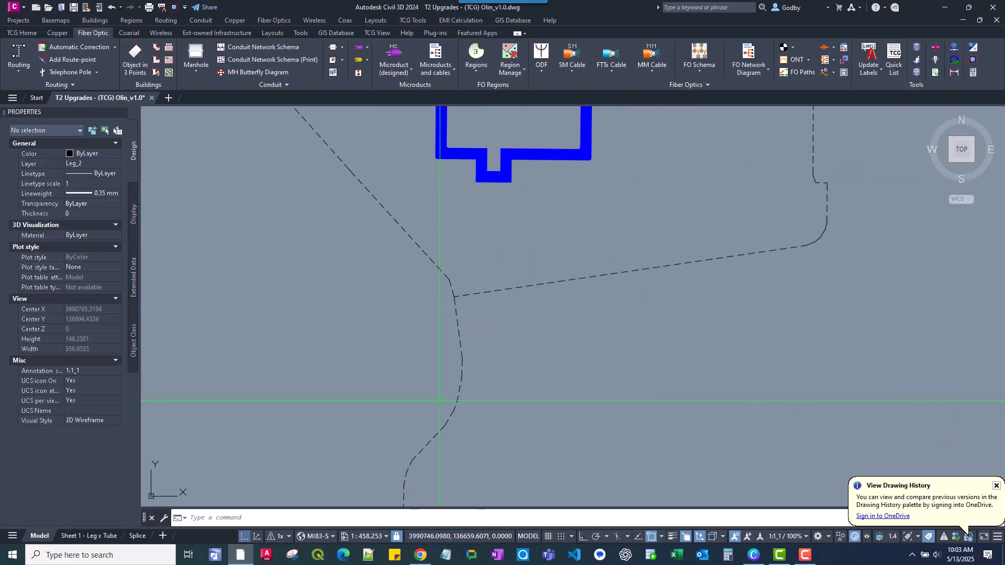
scroll(494, 303, up, 4)
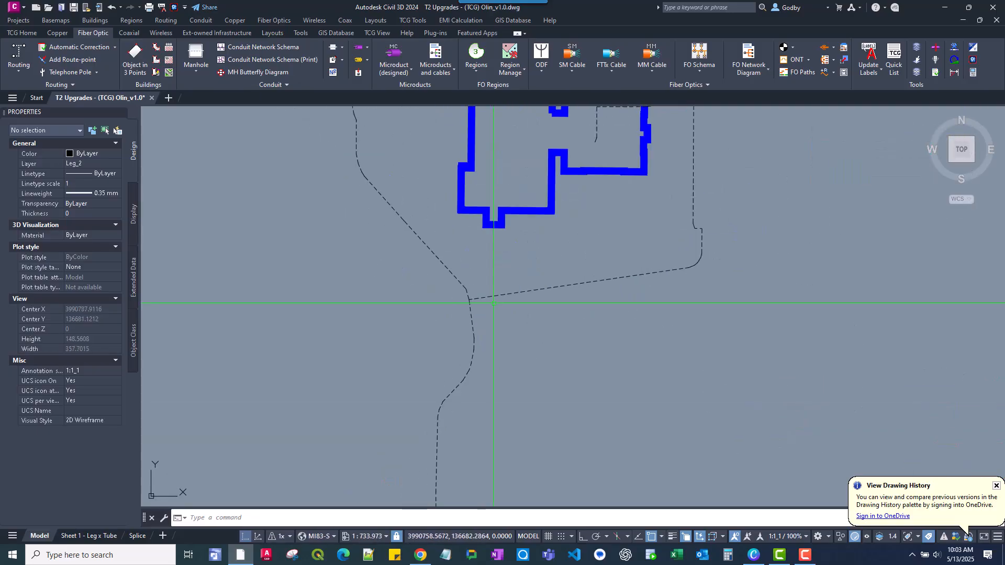
scroll(406, 298, down, 12)
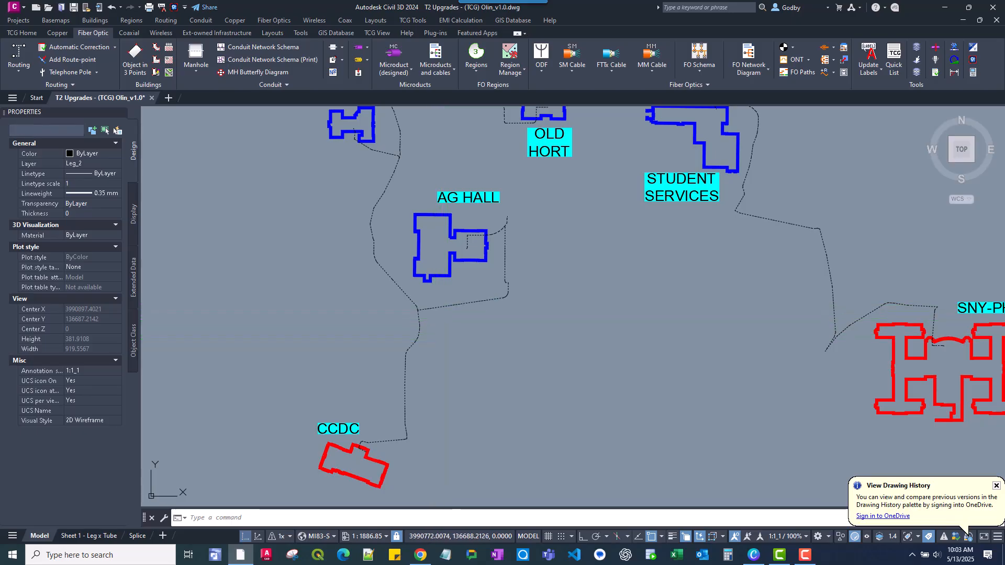
click(441, 306)
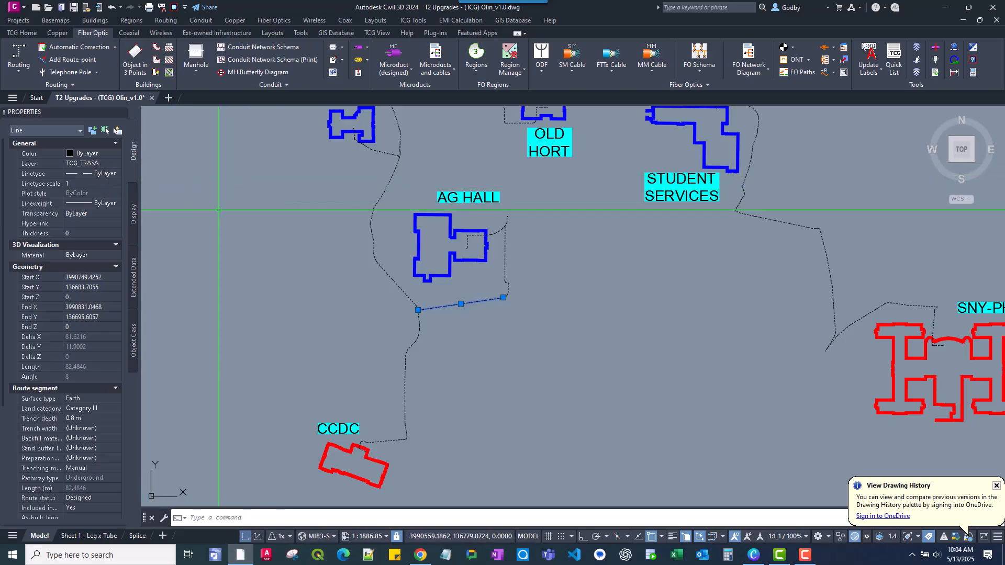
- Stretch the inner end of the last route segment at CCDC further into the building
middle_drag(246, 230, 274, 287)
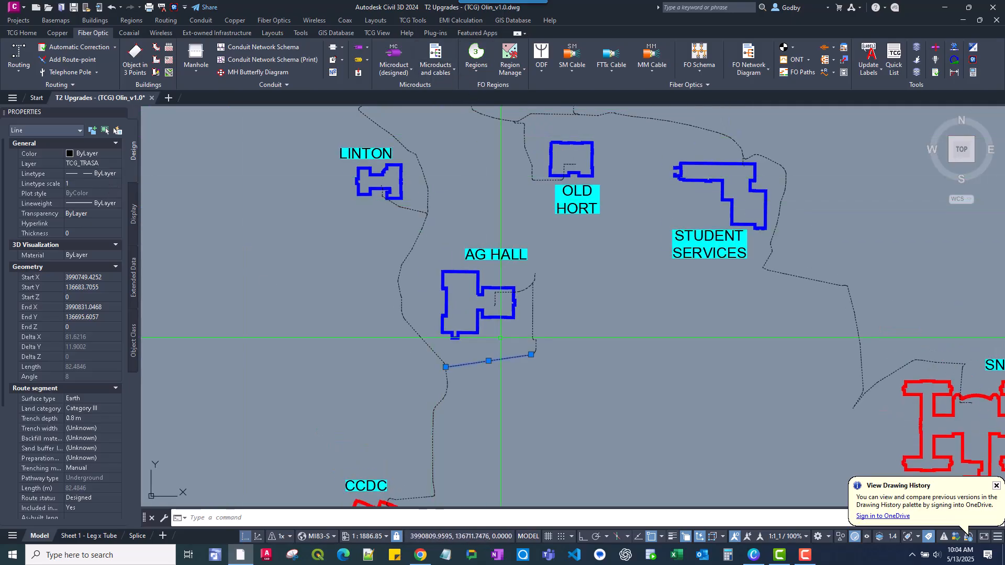
middle_drag(532, 361, 532, 271)
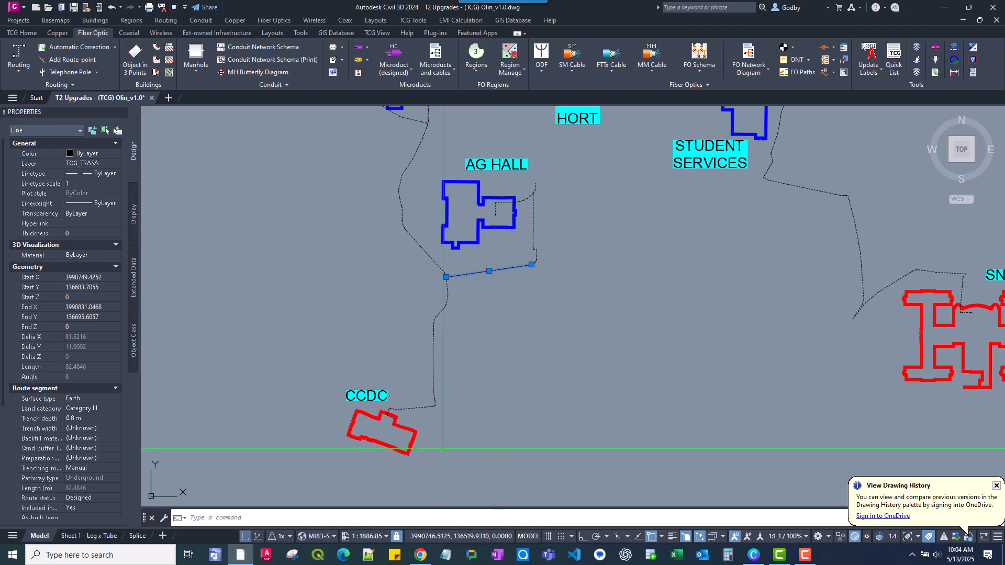
middle_drag(496, 452, 523, 351)
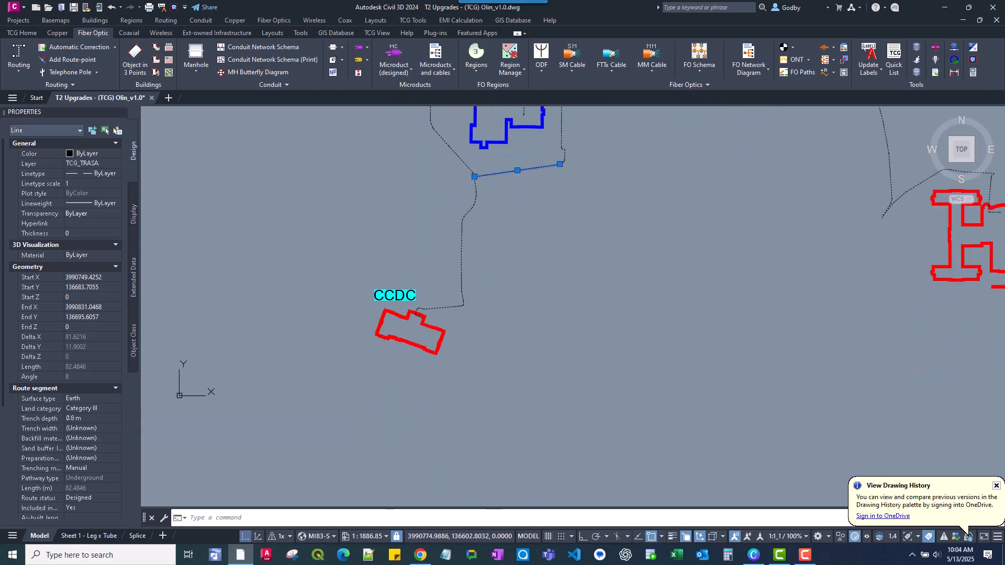
scroll(416, 313, up, 6)
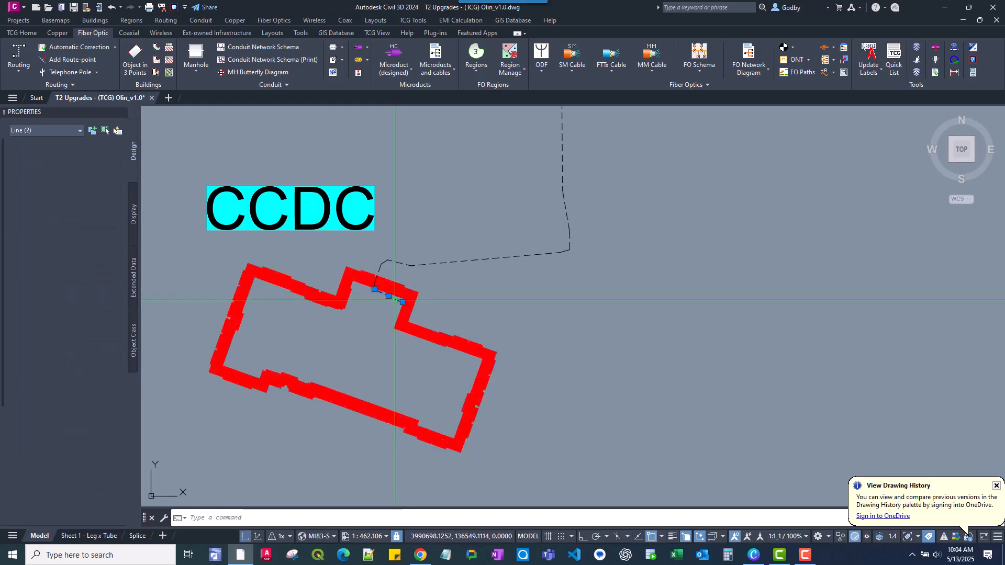
click(402, 302)
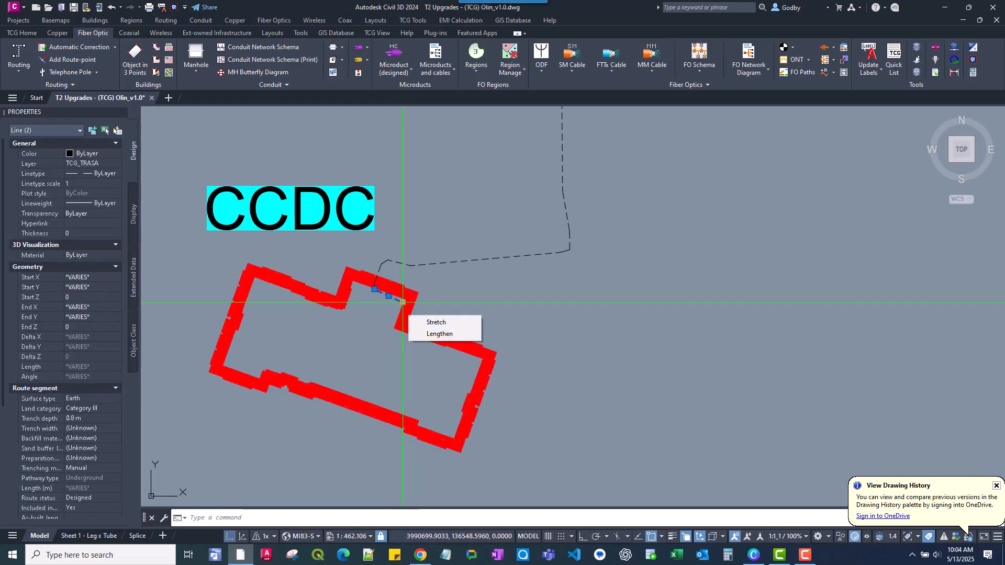
click(402, 302)
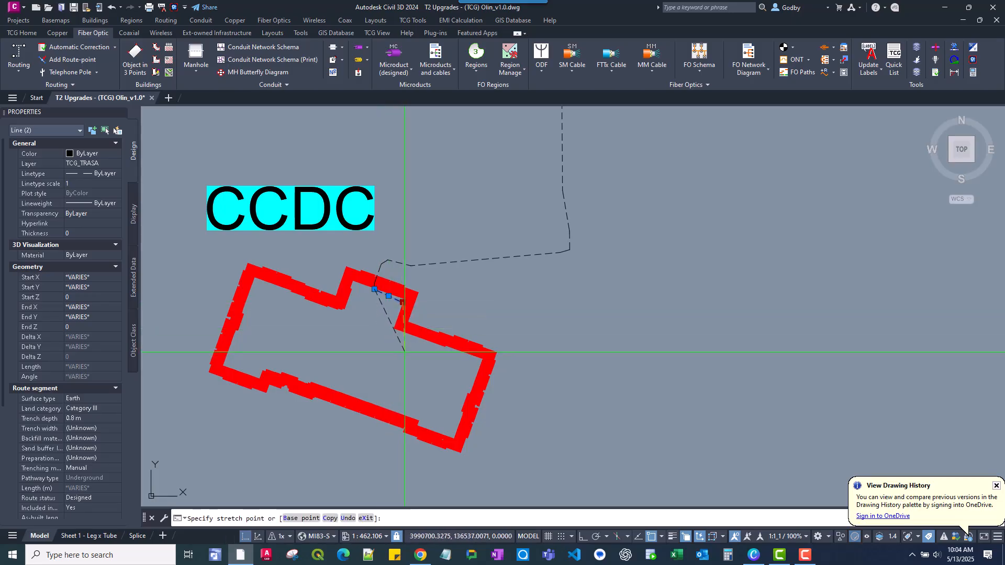
click(404, 352)
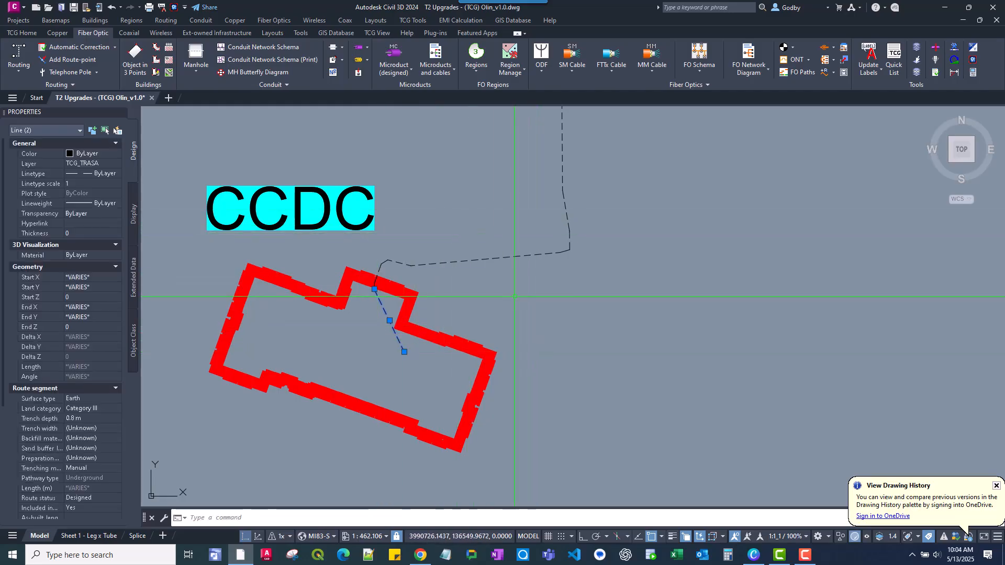
- Place a patch panel at the end of the route inside the CCDC building
scroll(516, 295, down, 2)
middle_drag(539, 278, 506, 291)
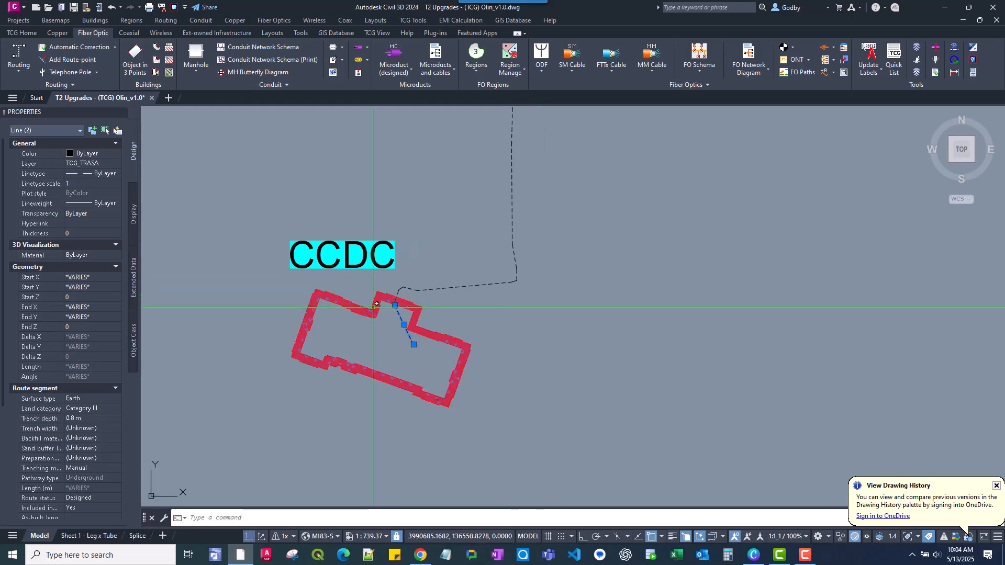
scroll(403, 306, up, 4)
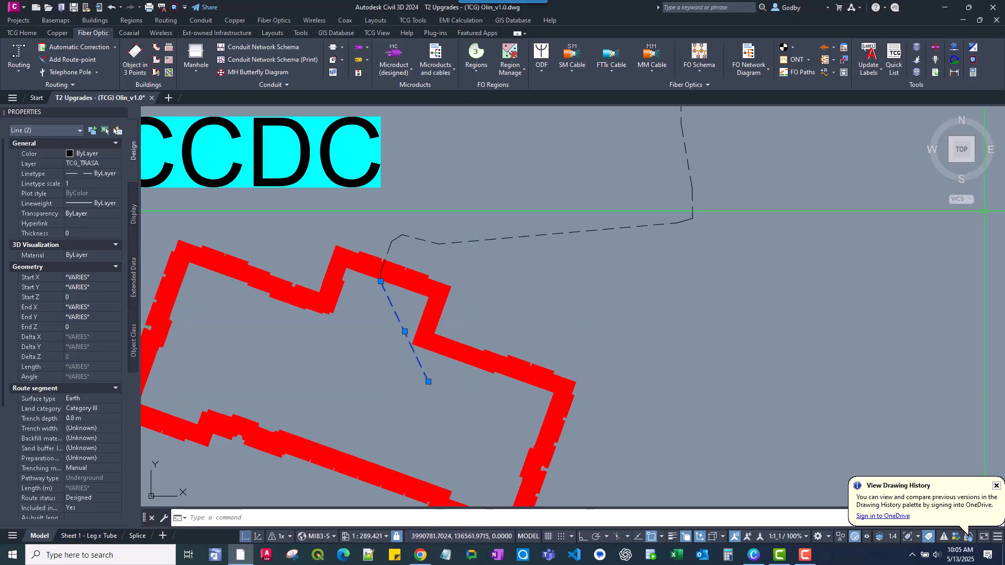
scroll(698, 366, down, 2)
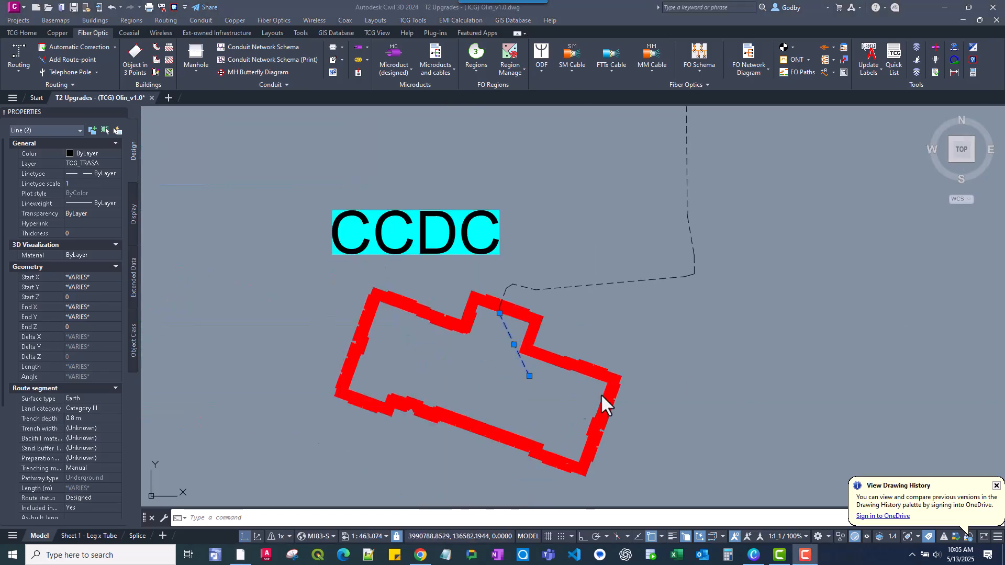
click(541, 67)
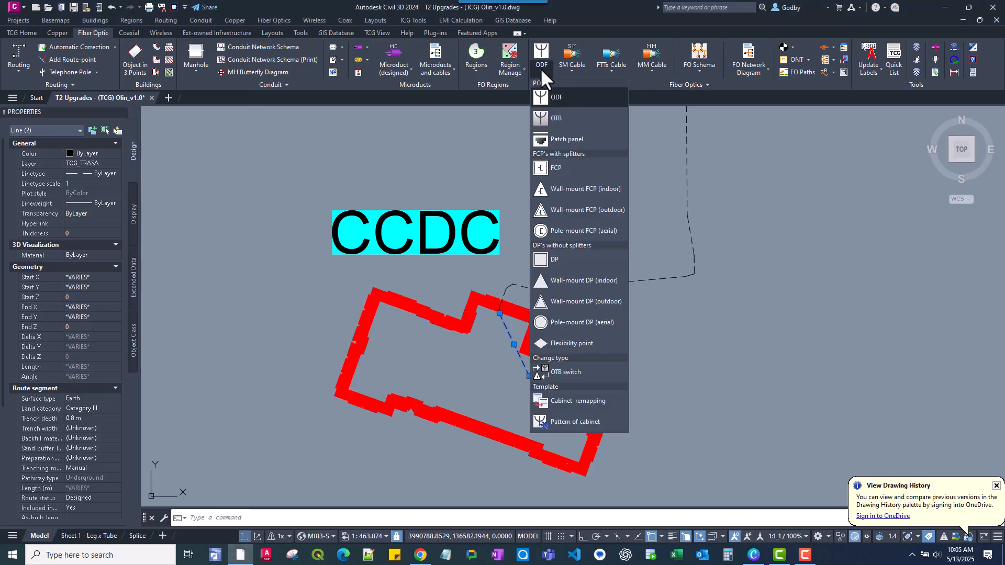
click(563, 137)
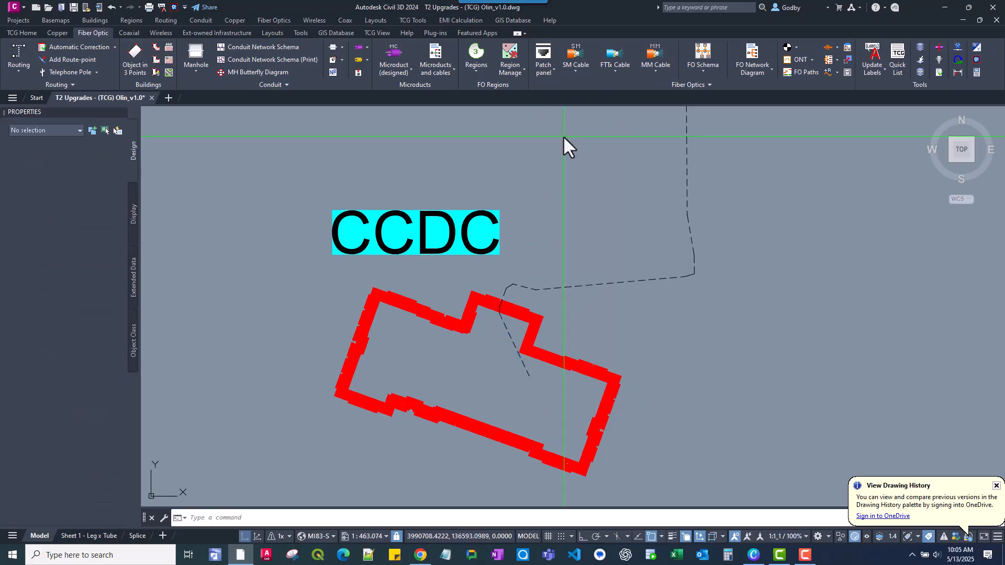
click(529, 375)
- Name the patch panel inside the CCDC building CCDC and move its label below the symbol
click(539, 375)
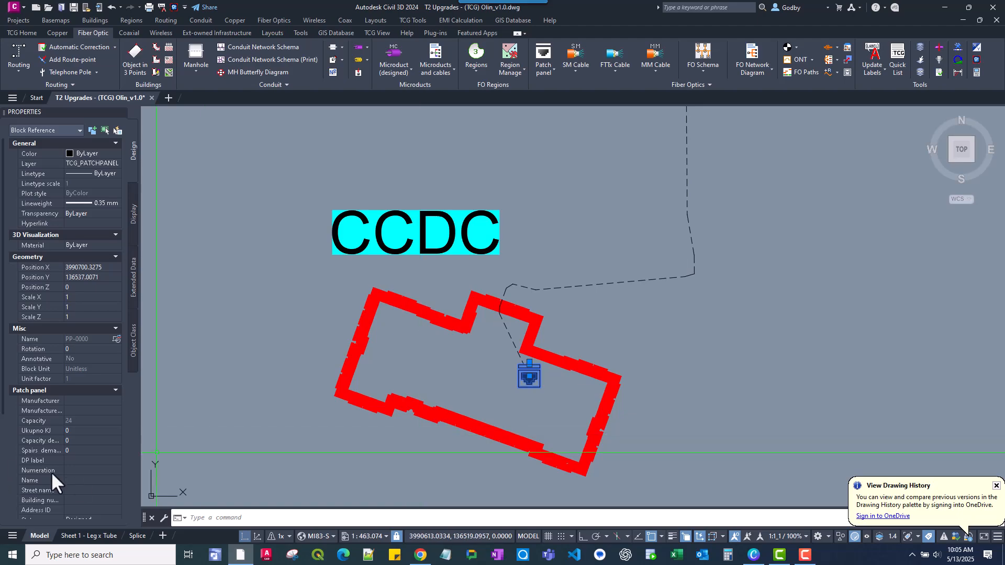
click(84, 480)
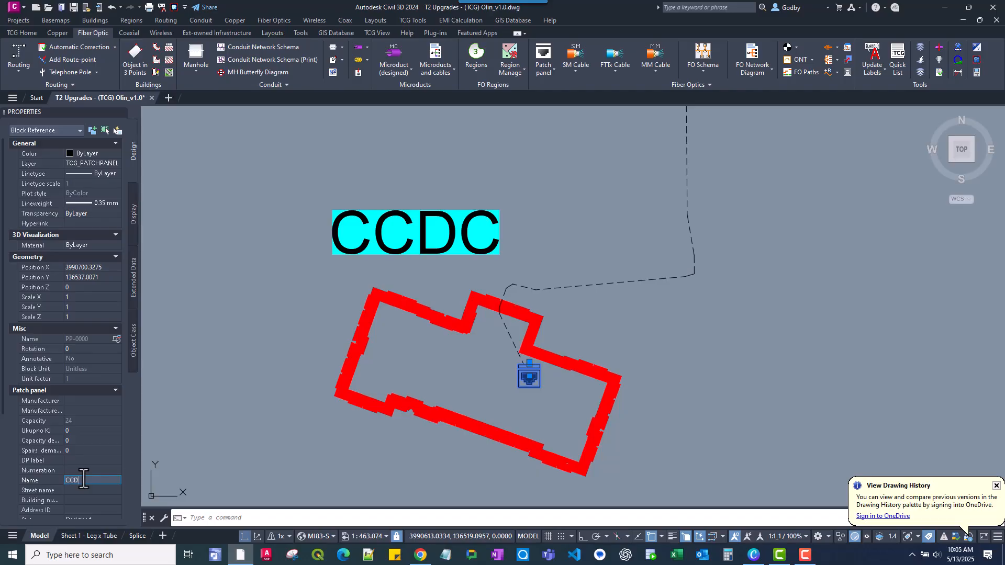
key(Tab)
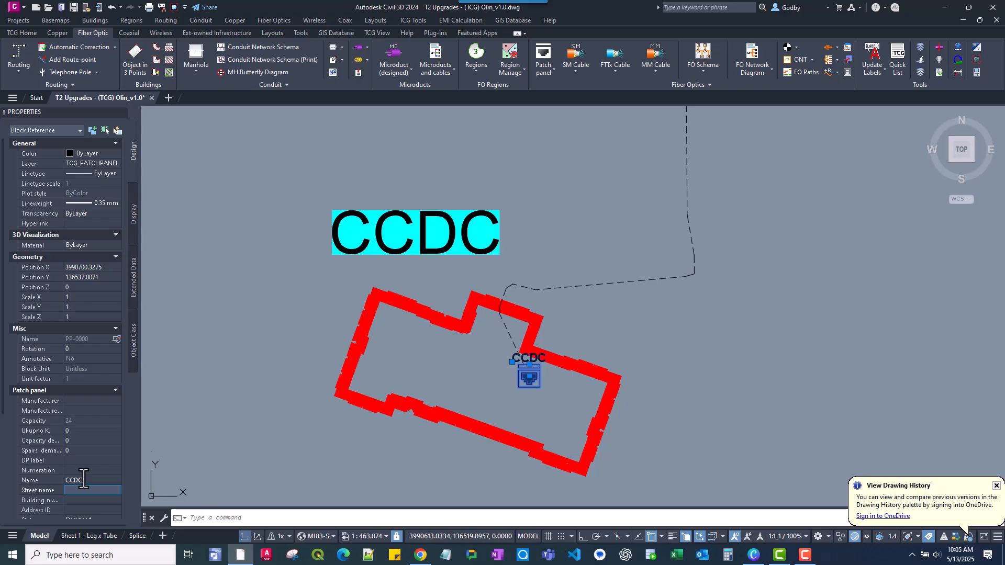
click(513, 361)
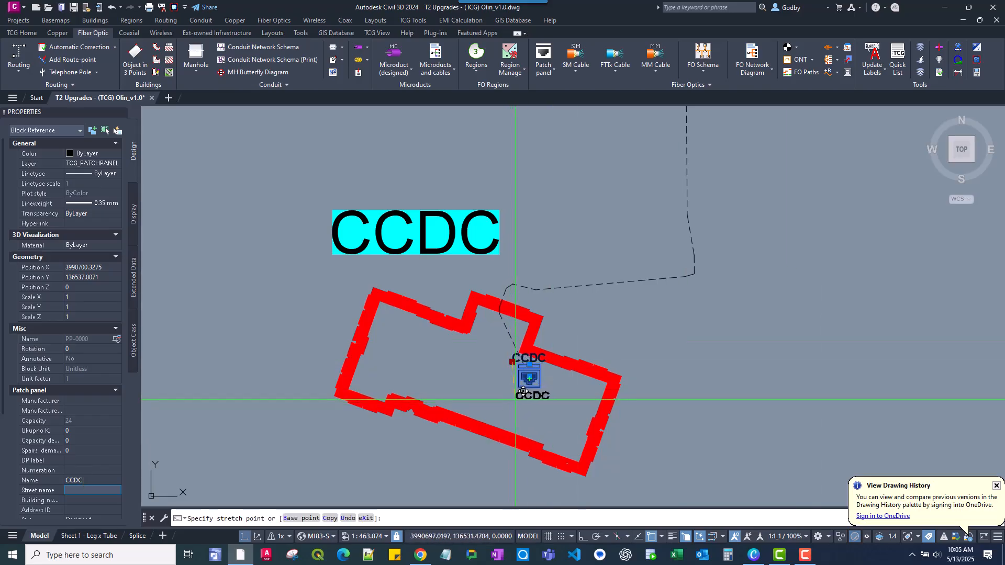
click(513, 399)
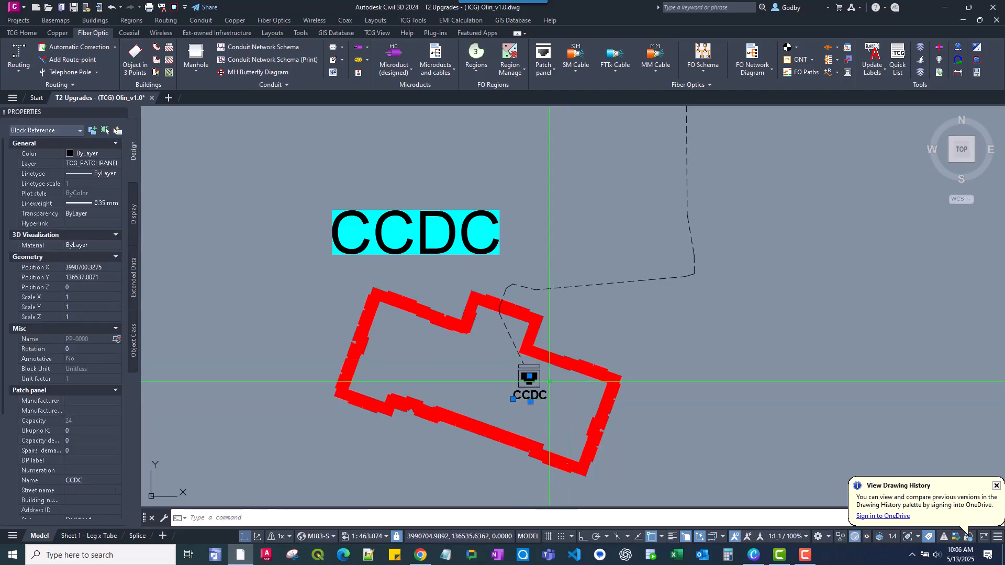
key(Escape)
- Examine the route from the CCDC patch panel north to Ag Hall and the branch into that building
scroll(558, 376, down, 2)
scroll(550, 369, down, 2)
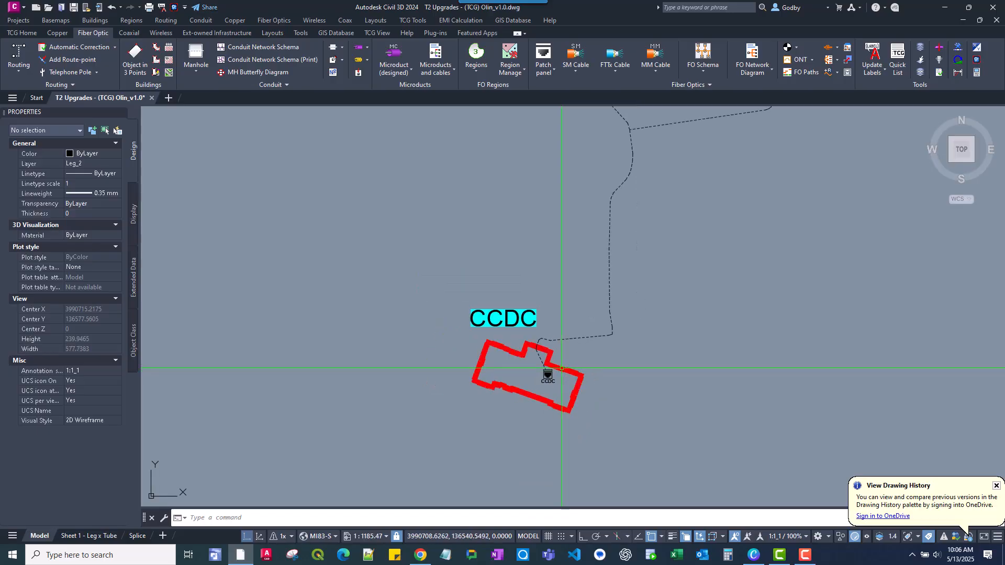
scroll(621, 327, down, 4)
scroll(622, 328, up, 2)
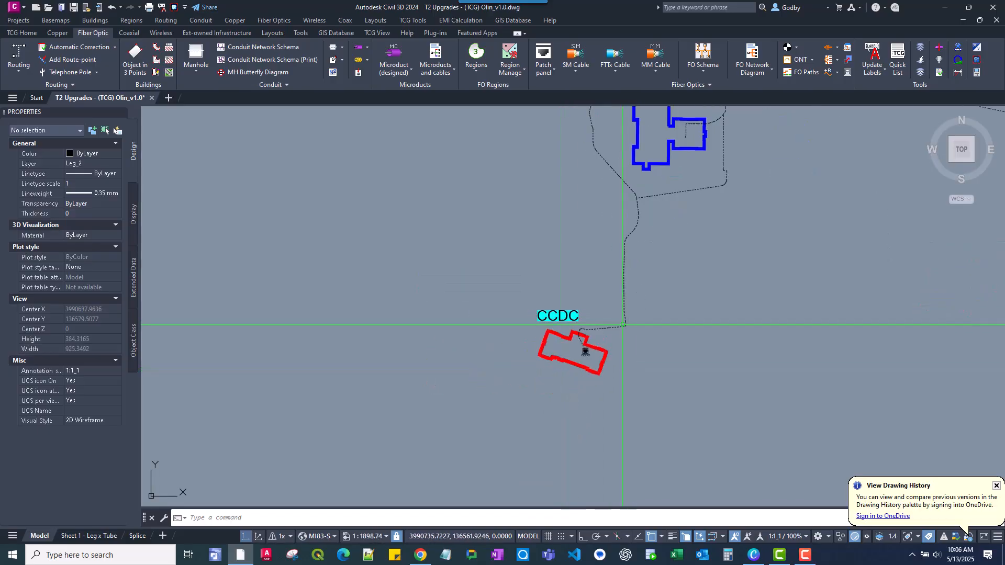
scroll(620, 337, up, 4)
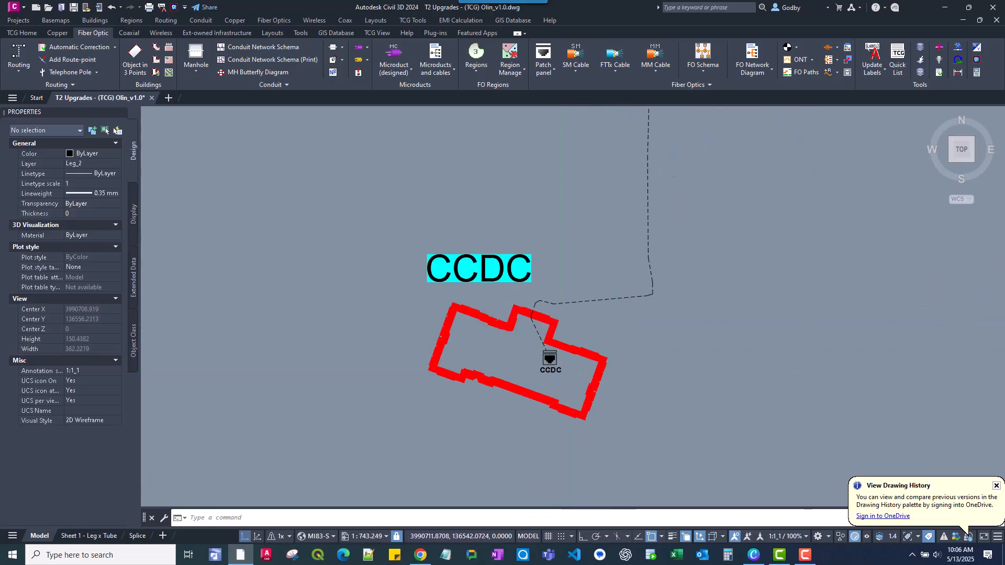
scroll(639, 246, down, 4)
mouse_move(639, 246)
middle_down()
mouse_move(672, 331)
mouse_move(662, 403)
middle_up()
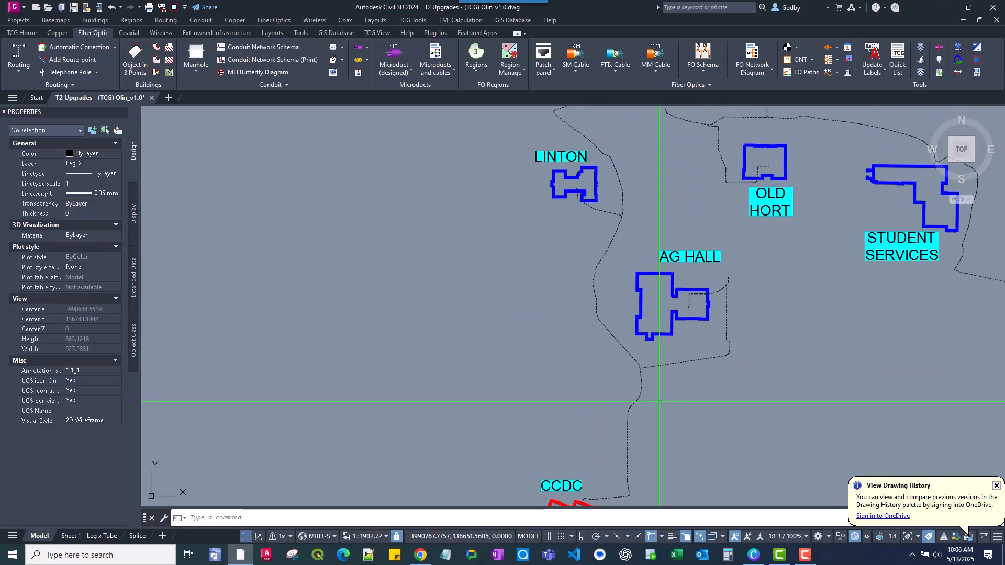
scroll(690, 304, up, 4)
scroll(693, 311, up, 2)
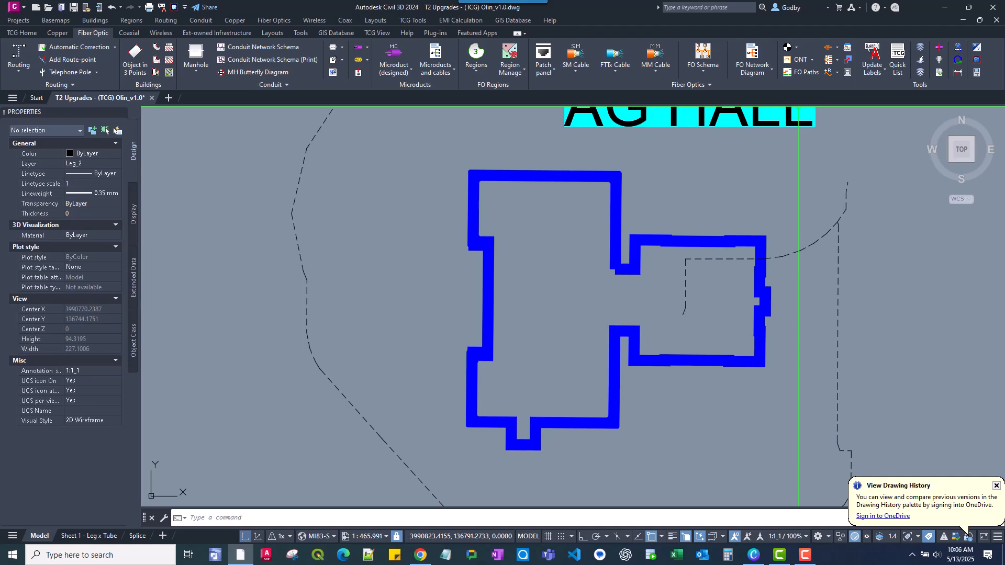
- Place a patch panel at the end of the route inside the Olin building
scroll(732, 408, down, 8)
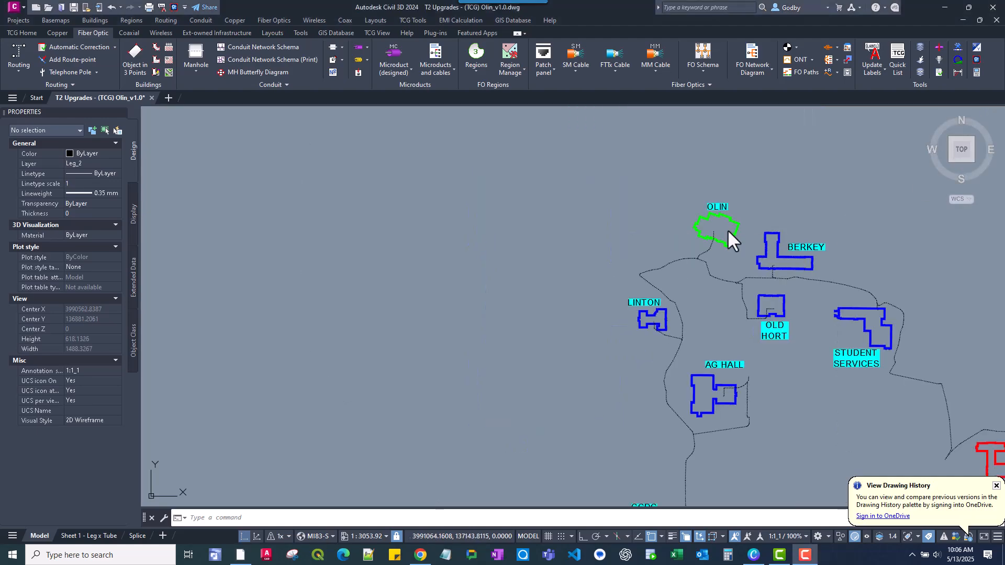
scroll(724, 227, up, 4)
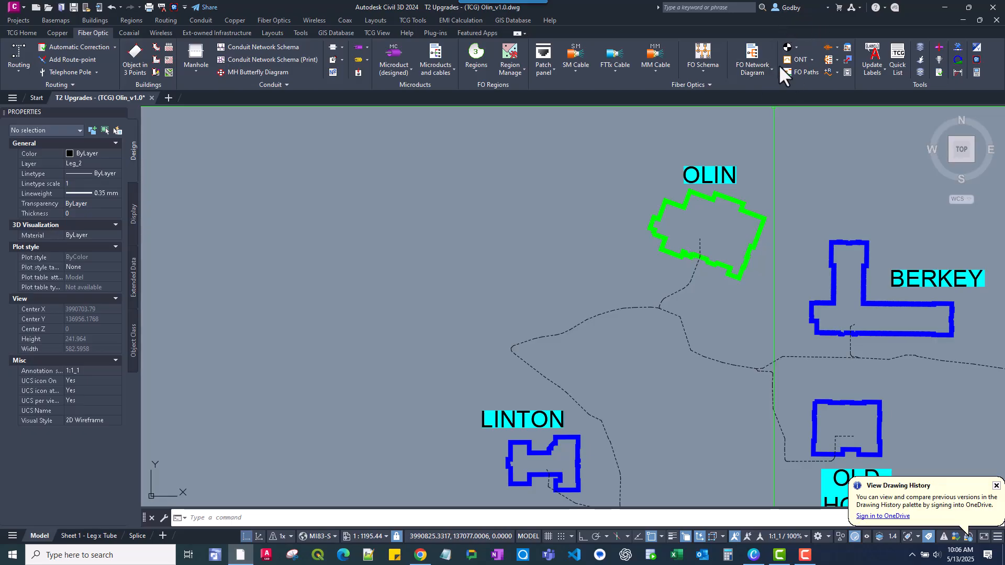
click(553, 68)
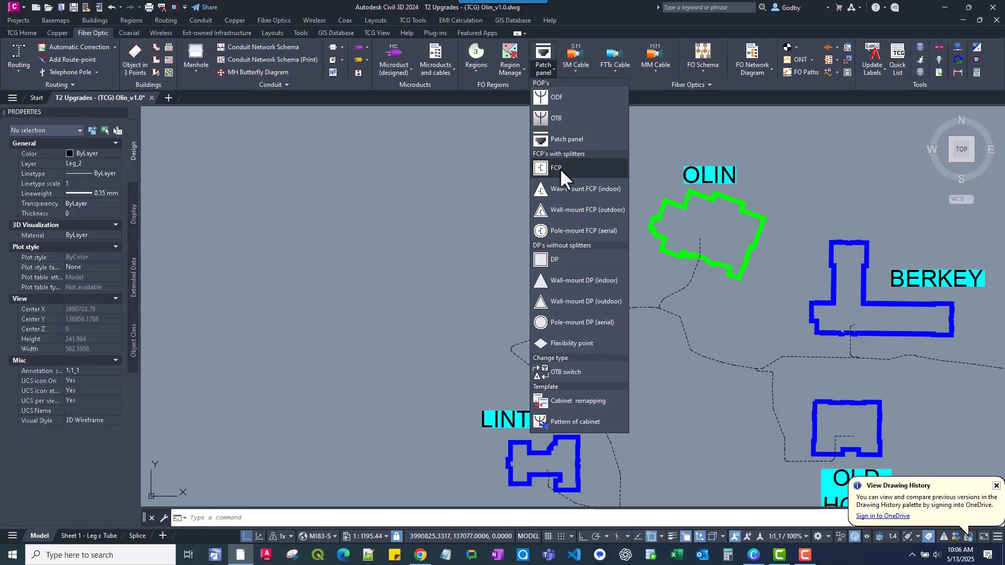
click(558, 135)
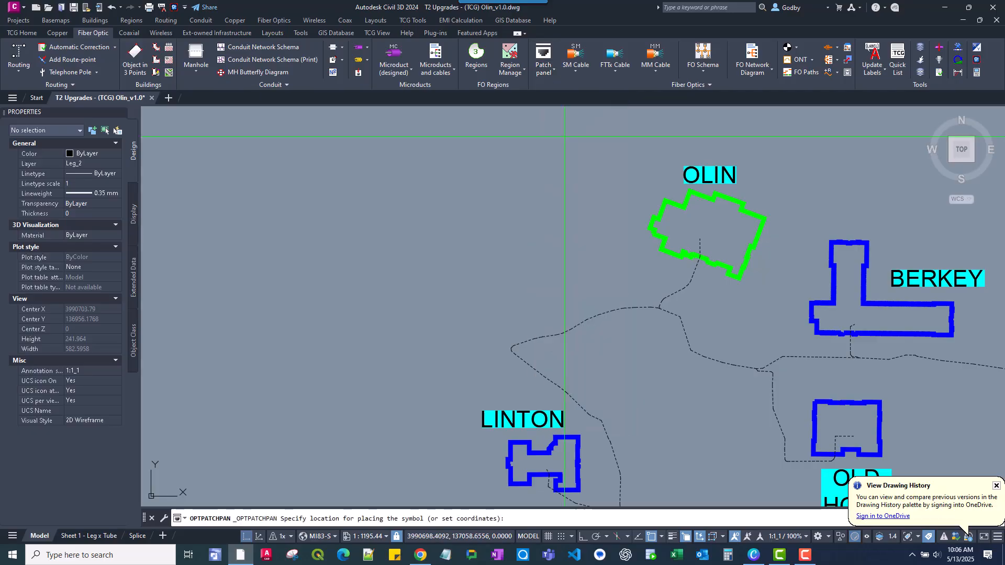
click(698, 240)
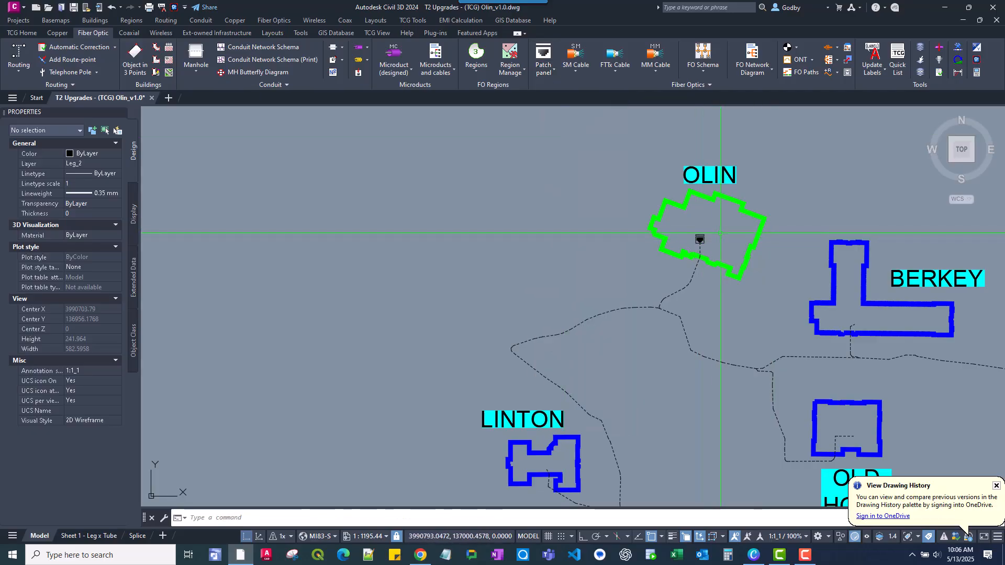
- Set the name of the patch panel inside the Olin building to Olin
scroll(700, 240, up, 4)
scroll(830, 281, down, 2)
scroll(831, 280, down, 2)
middle_drag(696, 410, 674, 321)
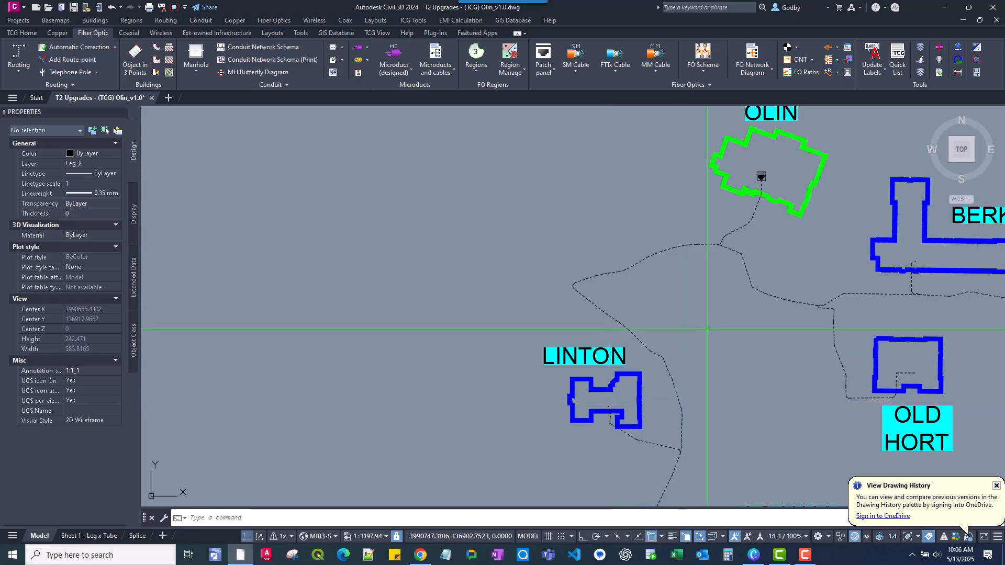
mouse_move(750, 219)
middle_down()
mouse_move(736, 251)
mouse_move(667, 295)
middle_up()
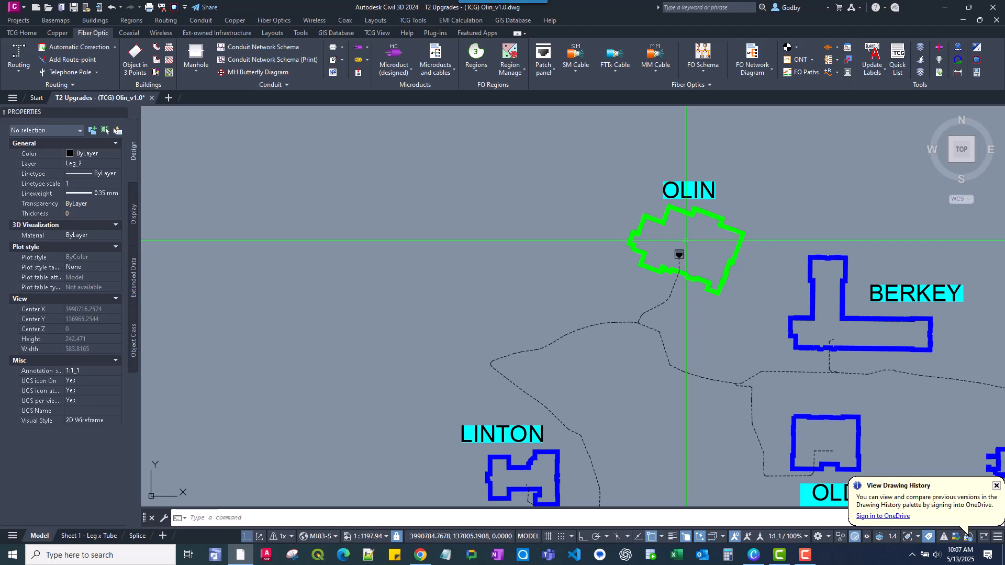
scroll(686, 241, up, 2)
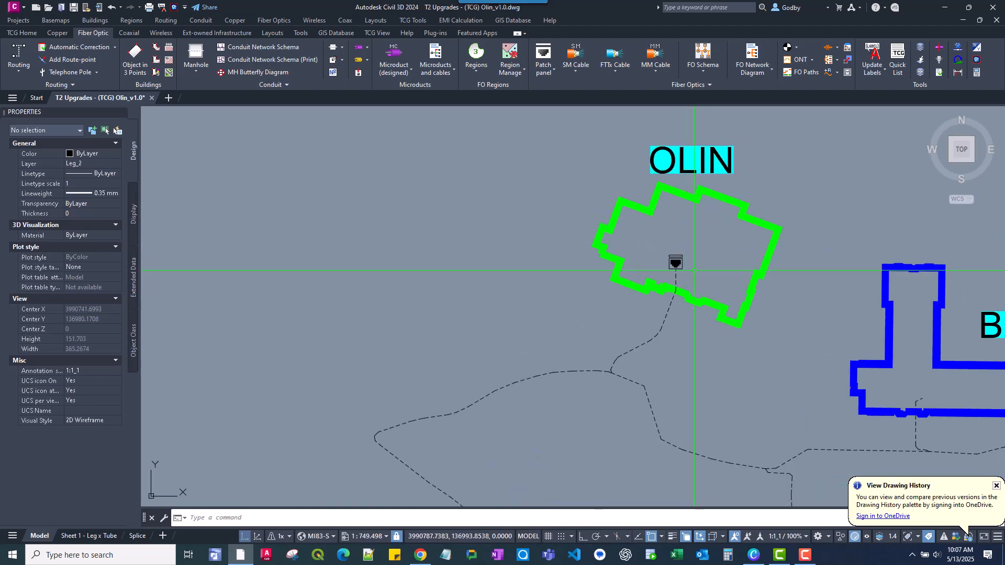
click(675, 261)
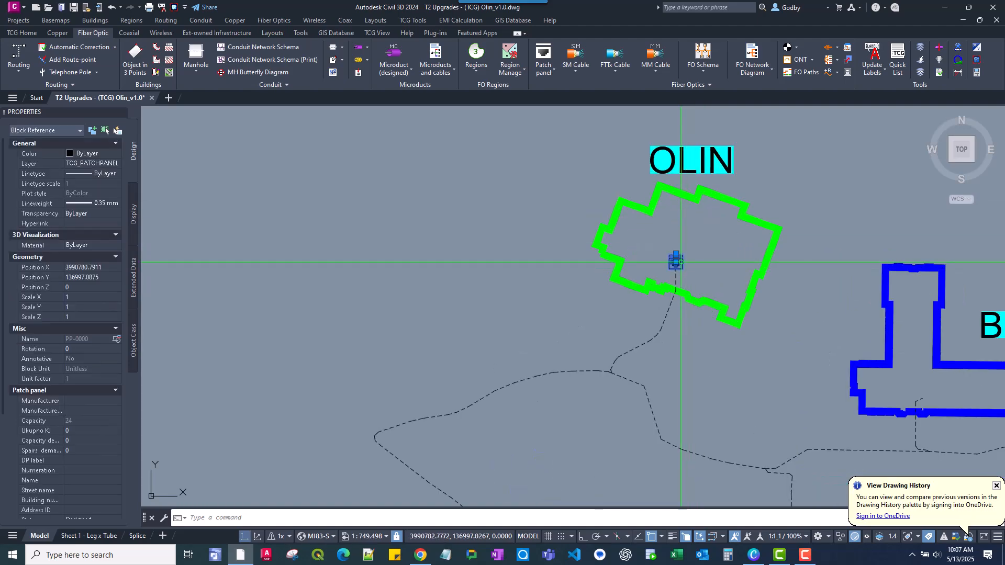
click(90, 480)
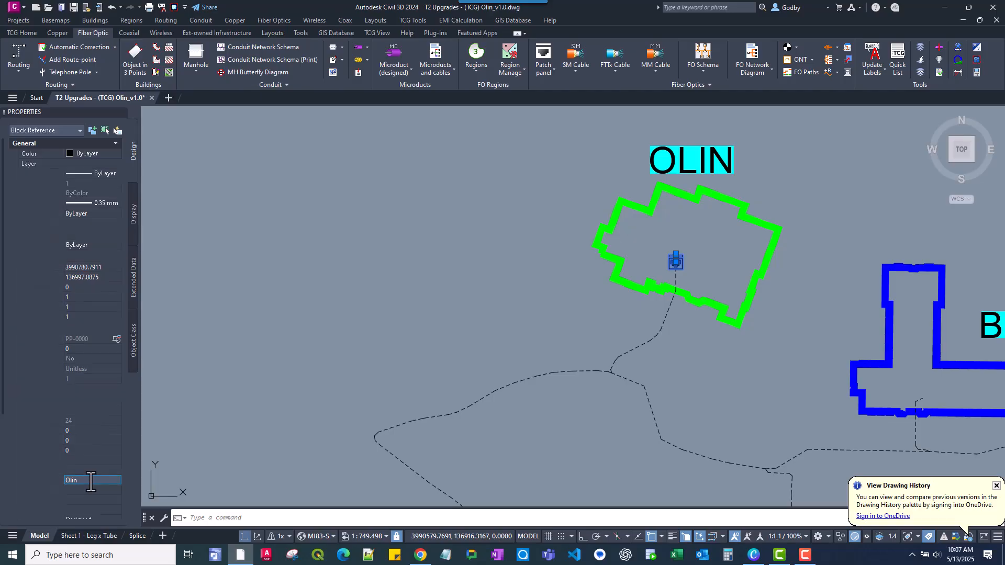
key(Return)
key(Escape)
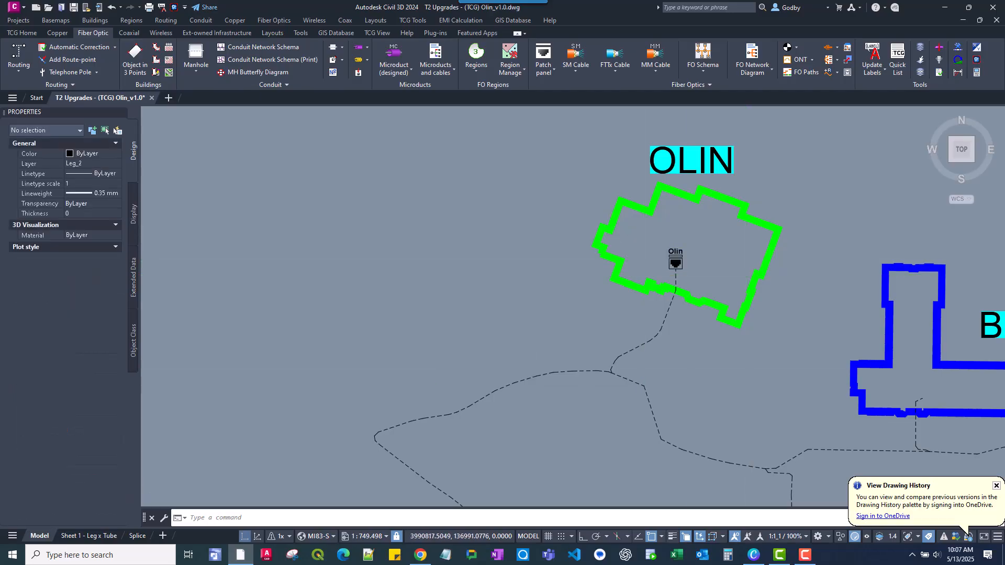
- Place a patch panel at the end of the route inside the SNY-PHI building and set its name to Sny-Phi
scroll(356, 220, down, 5)
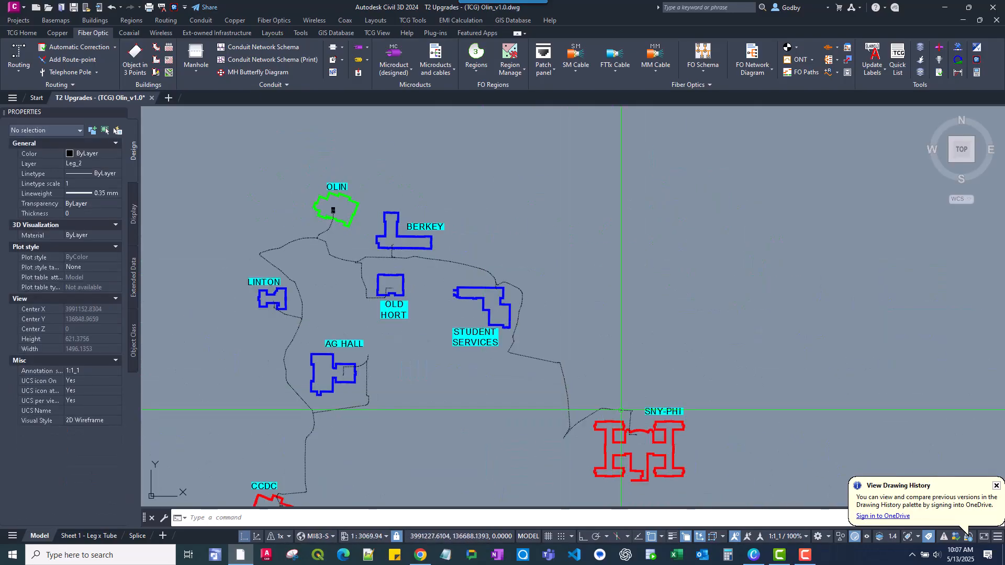
scroll(639, 437, up, 7)
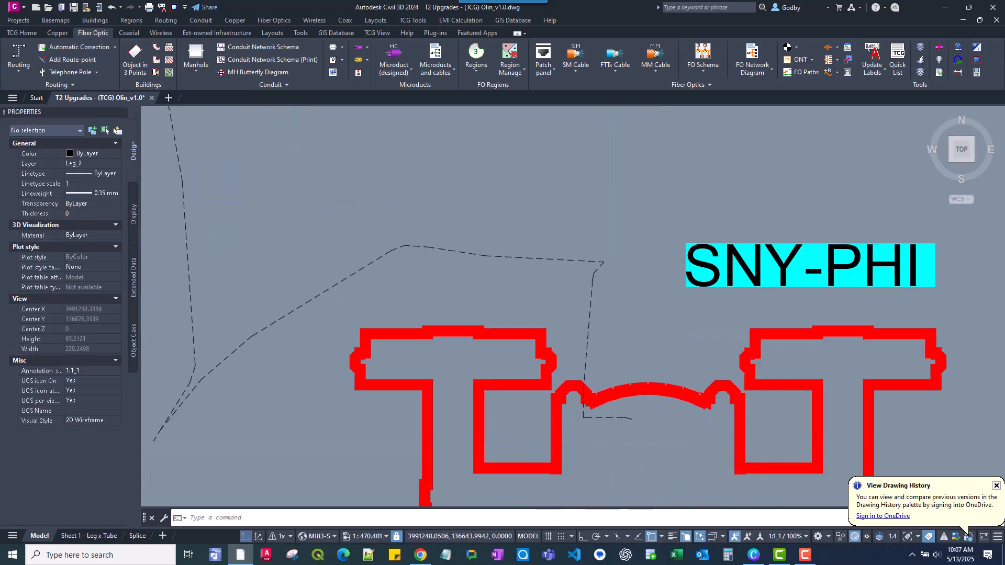
scroll(613, 442, up, 2)
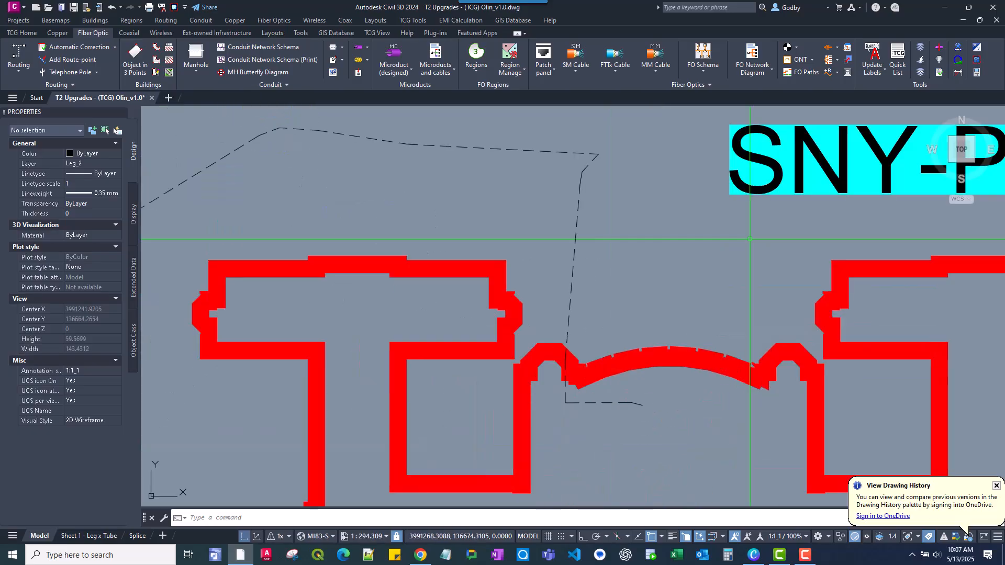
click(544, 59)
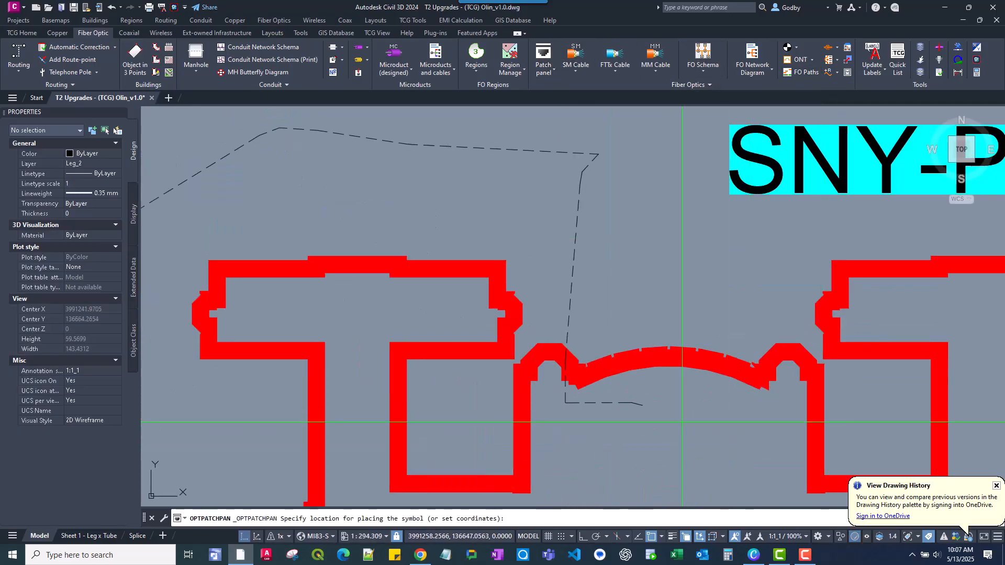
click(641, 403)
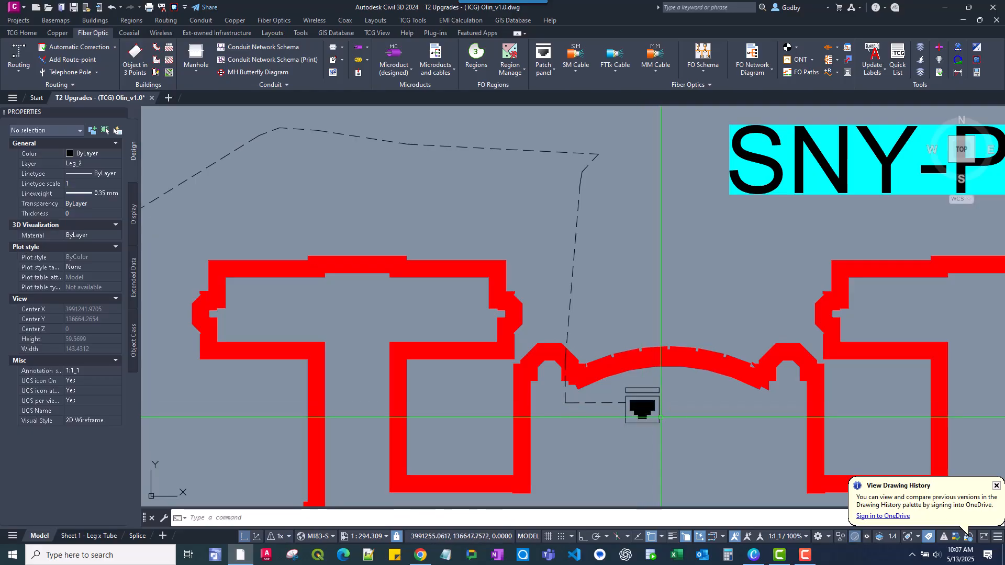
click(657, 423)
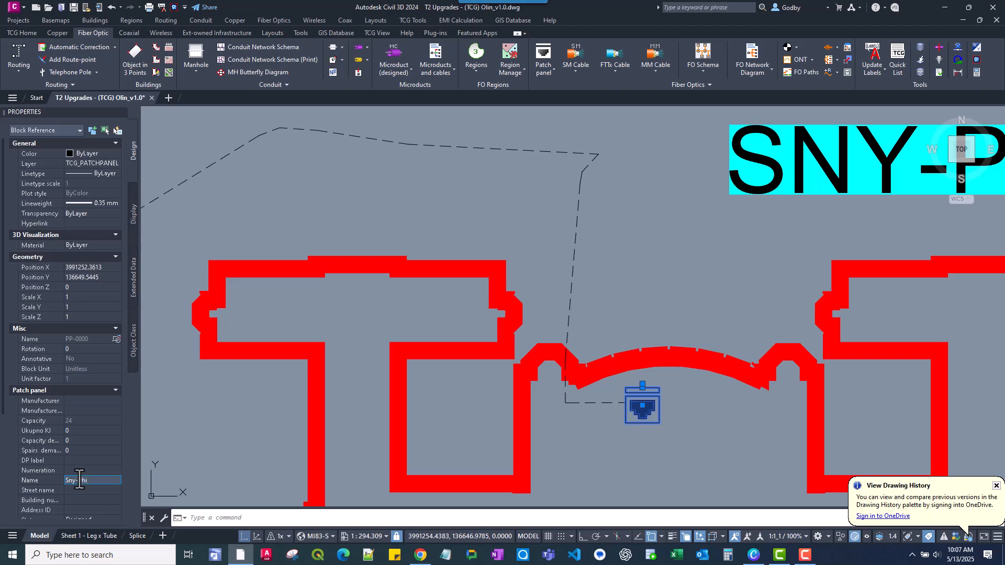
key(Tab)
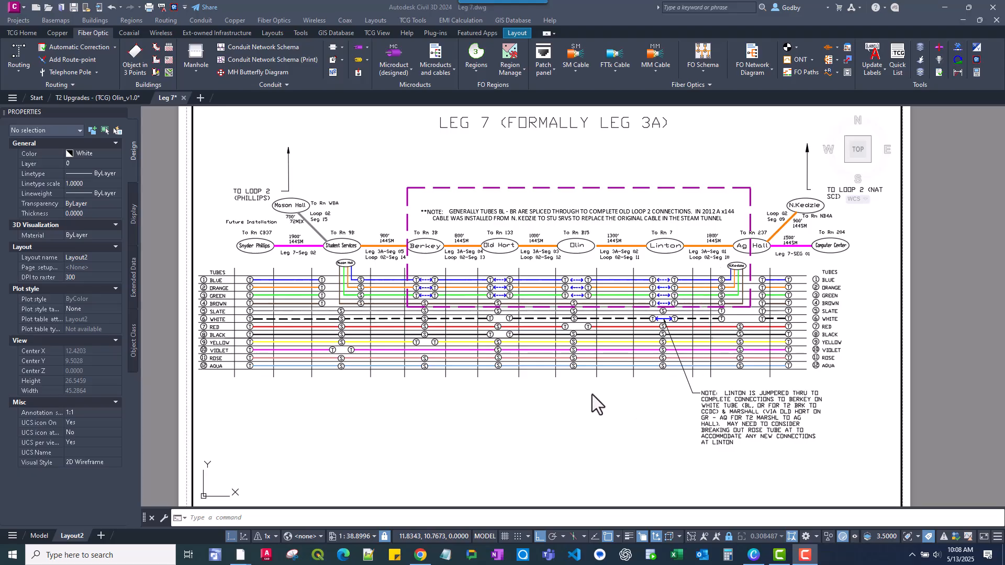
- Examine the Leg 7 splice schematic for the tube terminations and splices at each building between Snyder Phillips and Computer Center
scroll(593, 356, up, 2)
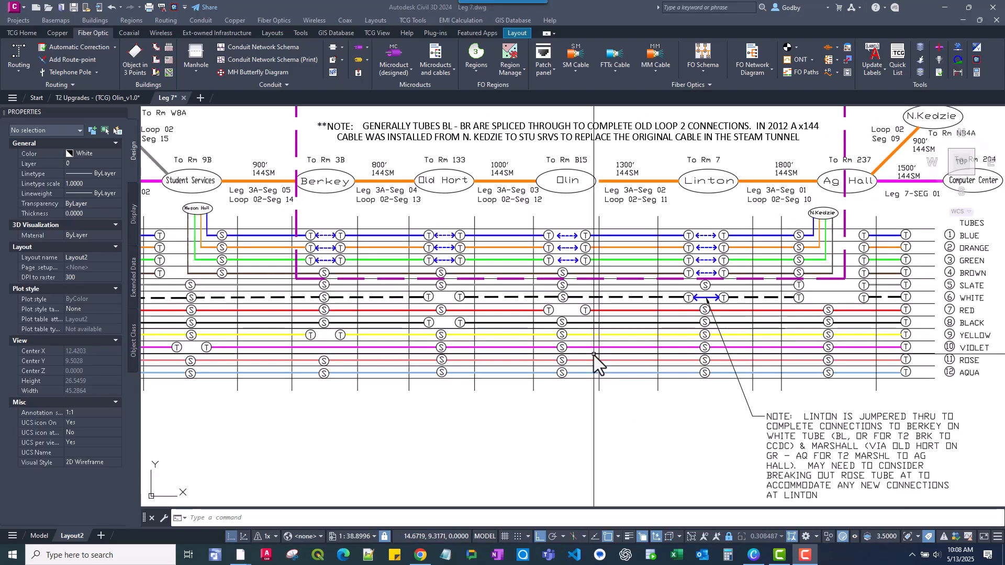
scroll(614, 316, down, 2)
scroll(615, 317, up, 2)
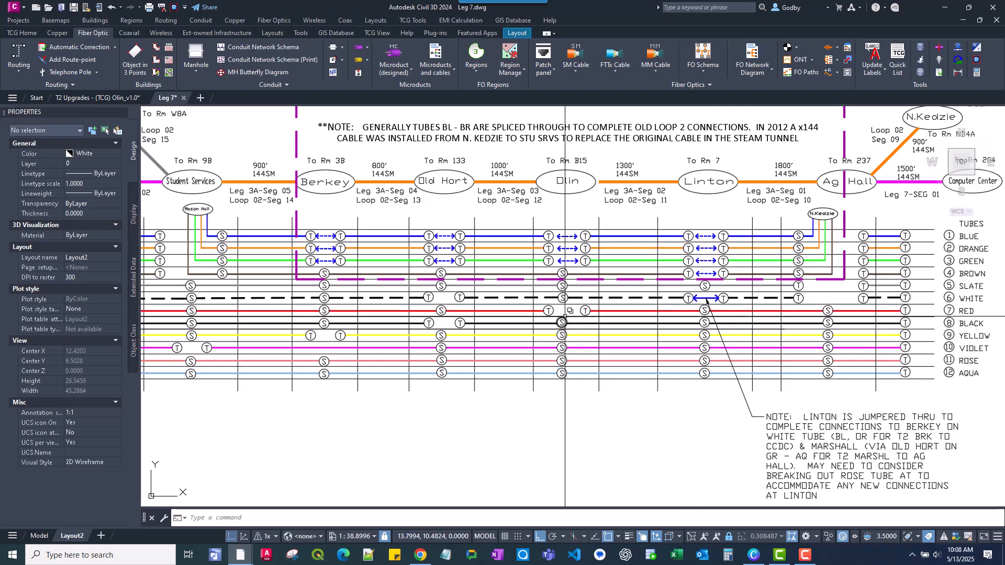
middle_drag(565, 321, 793, 302)
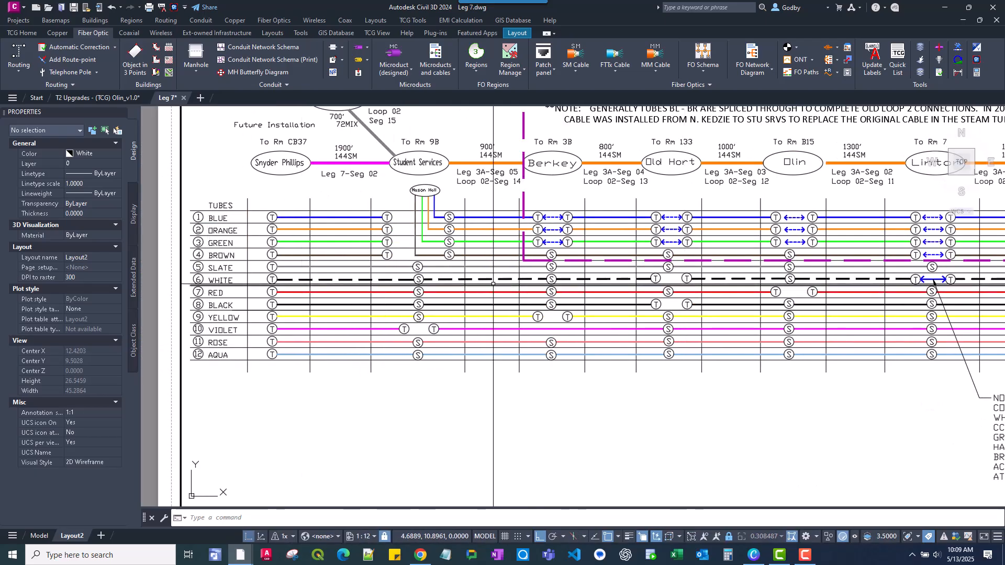
mouse_move(784, 284)
middle_down()
mouse_move(679, 284)
mouse_move(603, 312)
middle_up()
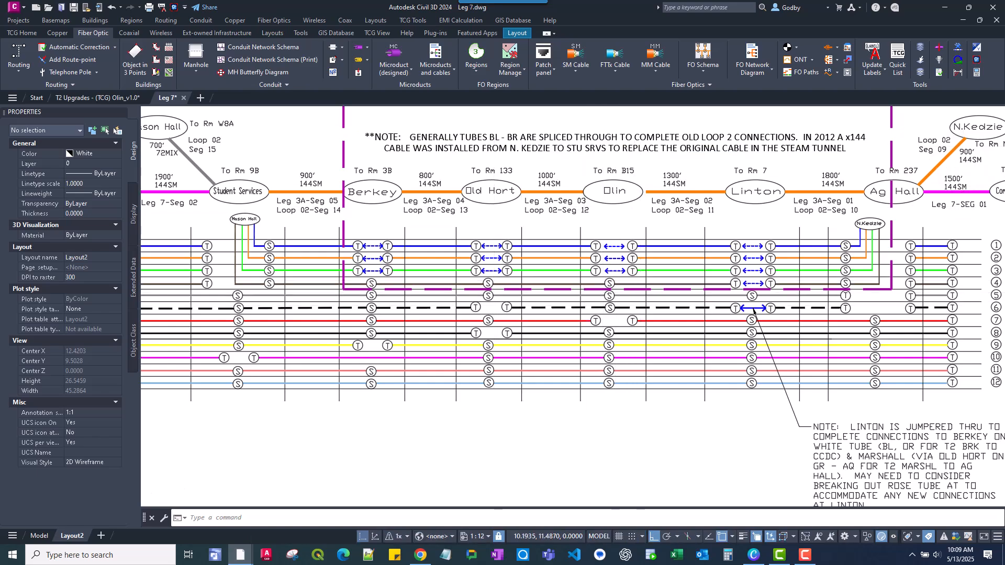
scroll(497, 294, down, 2)
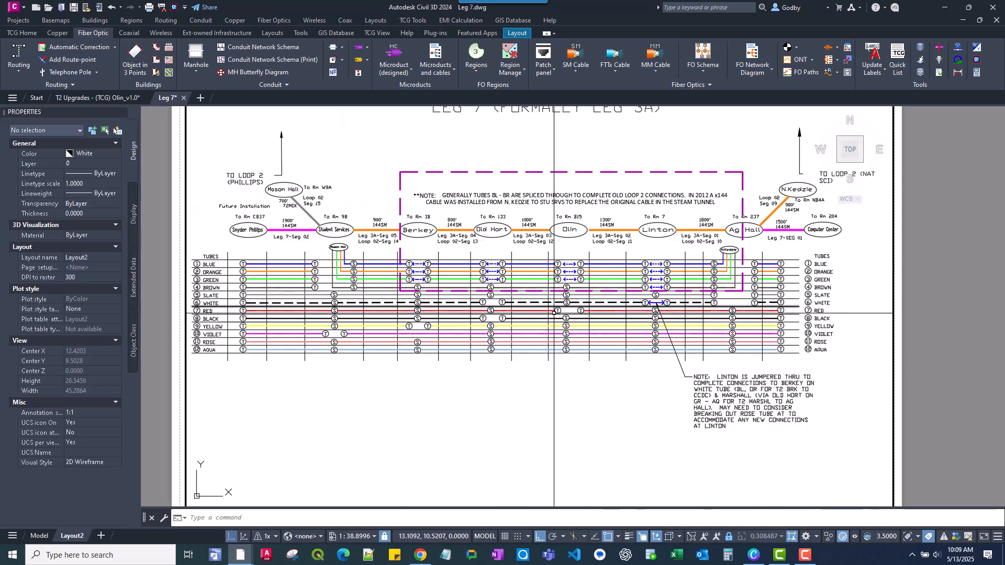
scroll(549, 311, up, 2)
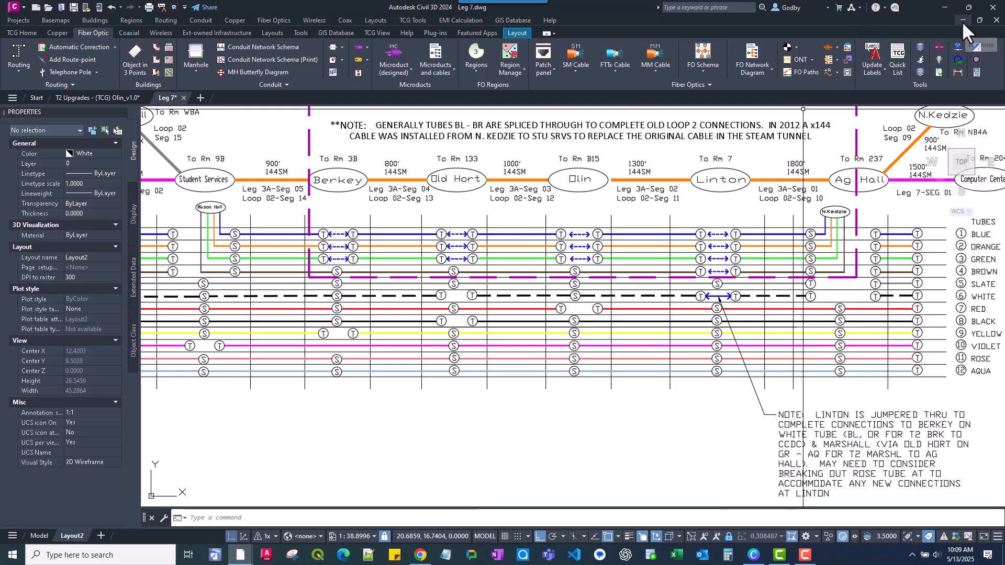
- In the T2 Upgrades drawing, stretch the route's end segment farther into the Student Services building, to a length of about 6.7 m
click(109, 97)
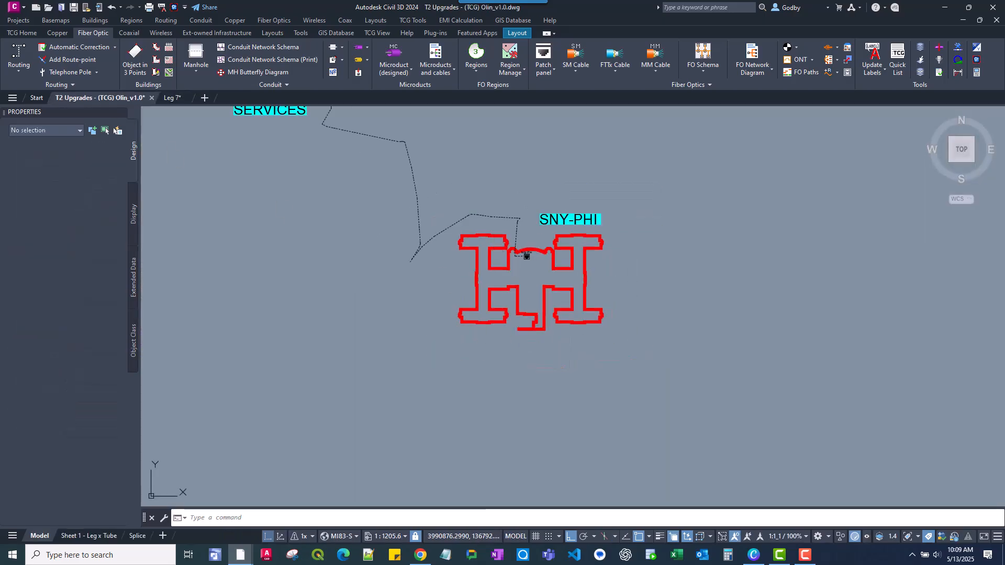
middle_drag(487, 185, 579, 368)
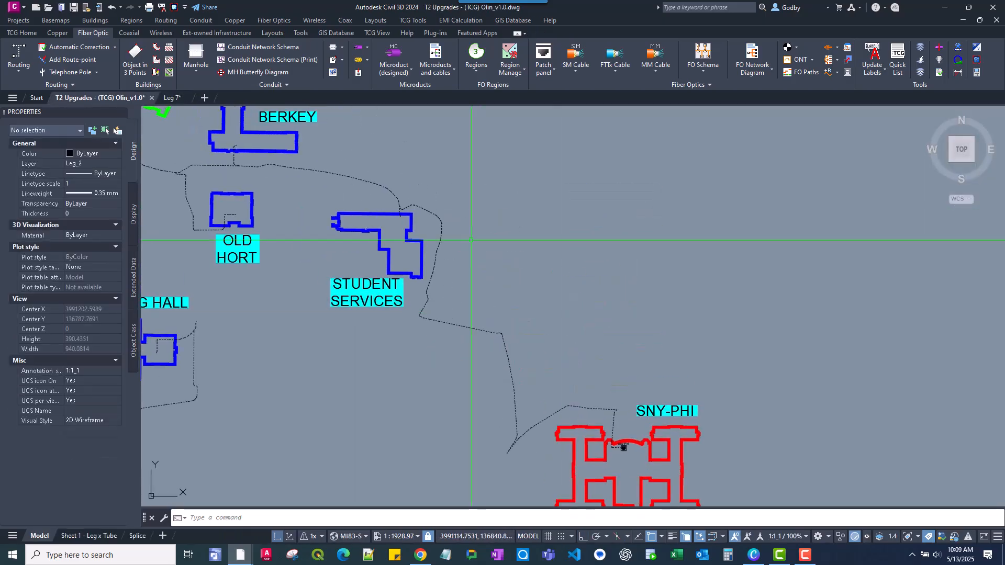
middle_drag(420, 215, 513, 202)
scroll(485, 200, up, 4)
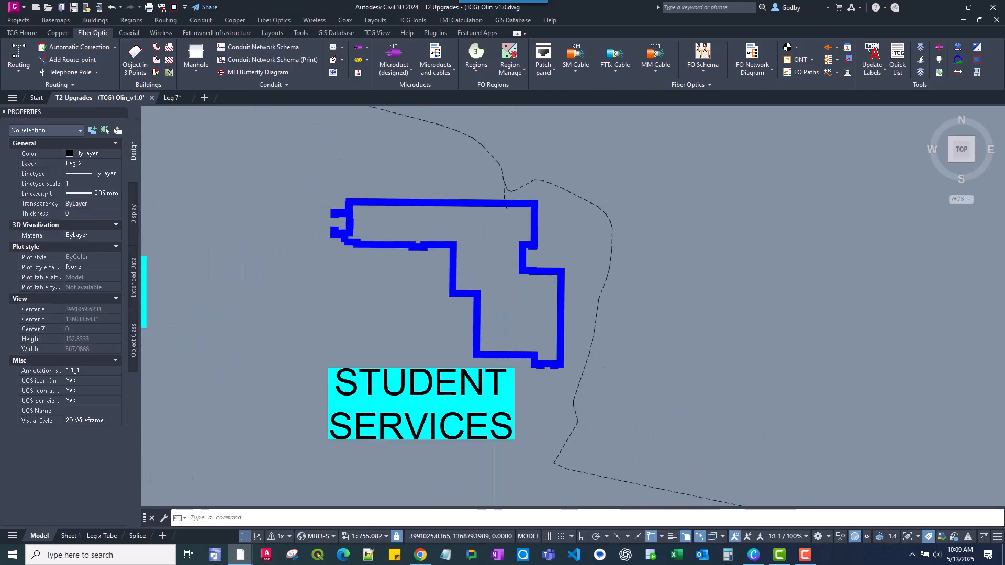
scroll(487, 204, up, 8)
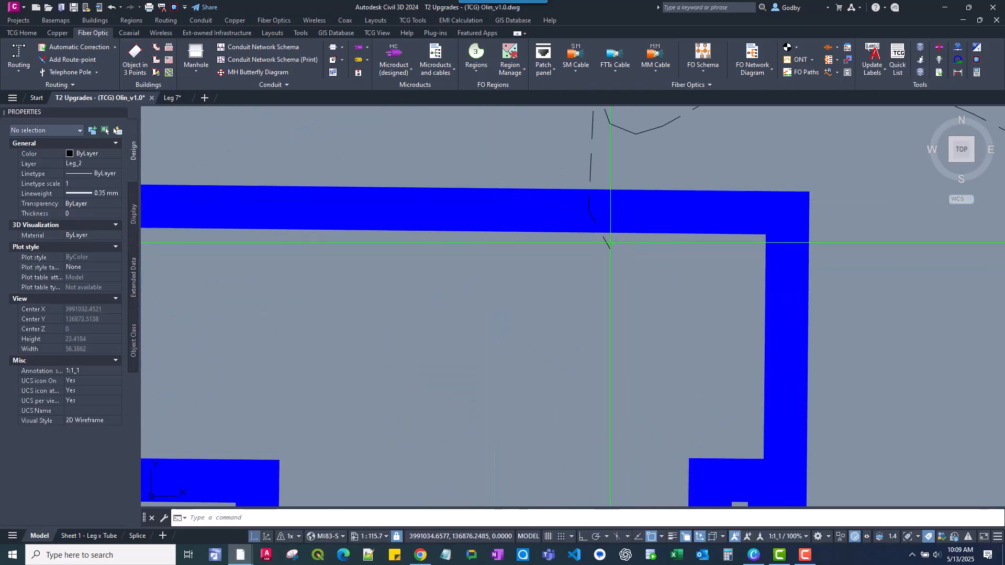
click(606, 243)
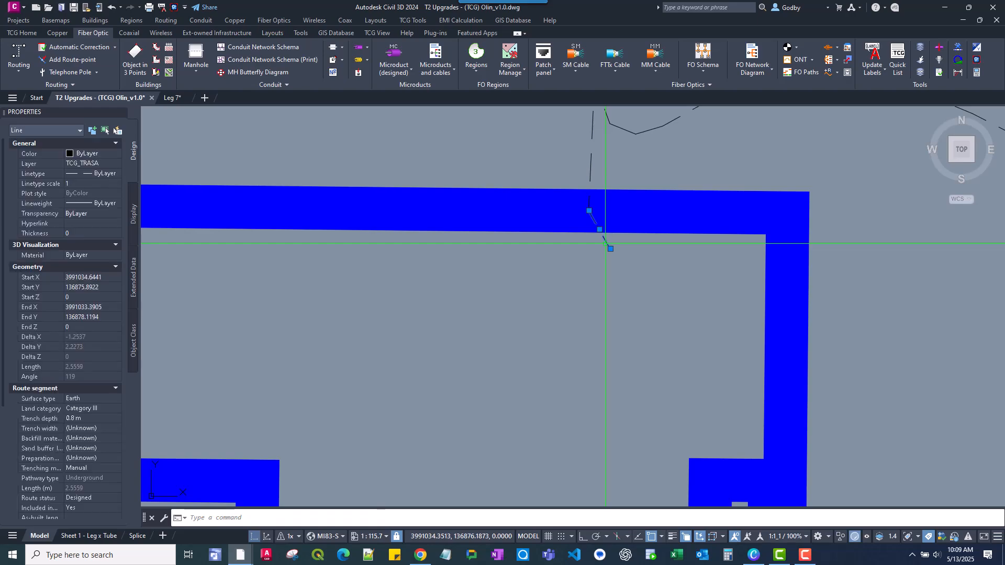
click(610, 249)
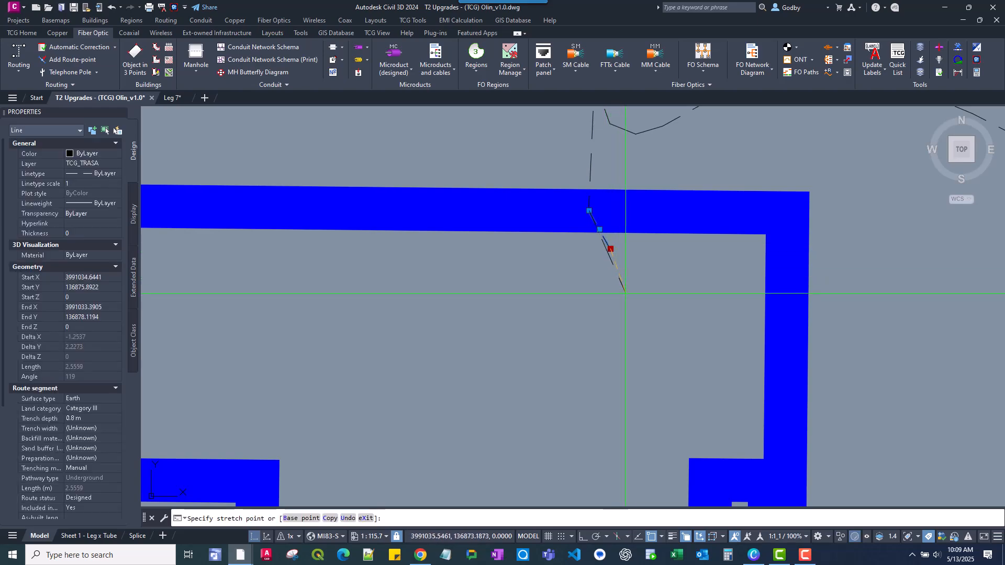
click(633, 317)
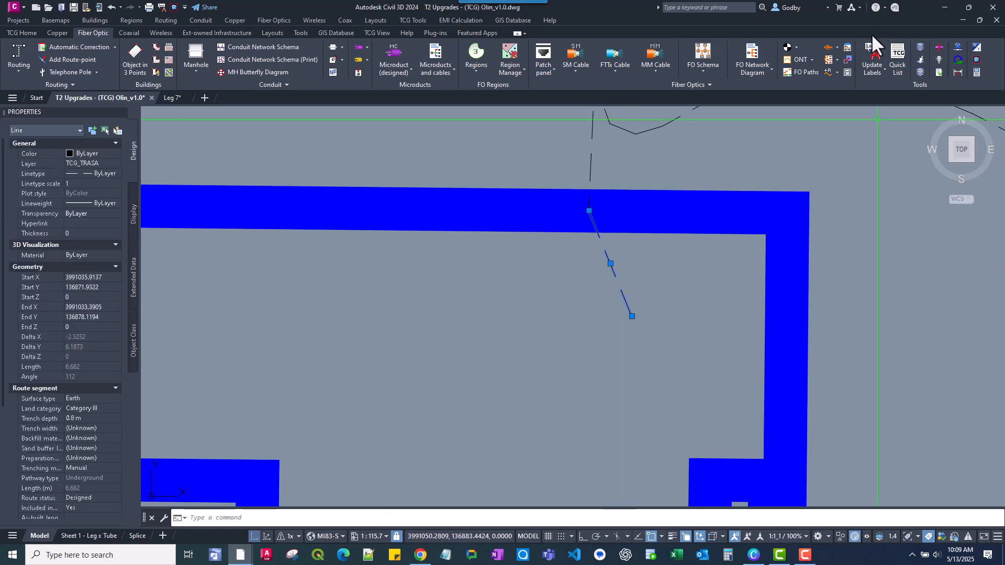
- Place an FO splice point at the end of the route inside the Student Services building
scroll(863, 245, down, 8)
mouse_move(853, 269)
middle_down()
mouse_move(614, 169)
mouse_move(611, 237)
middle_up()
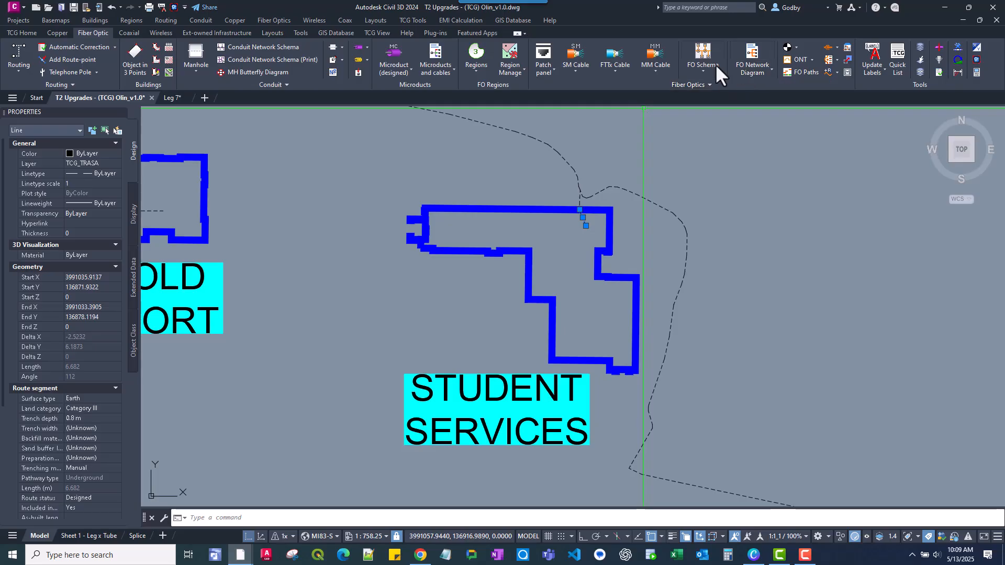
click(835, 45)
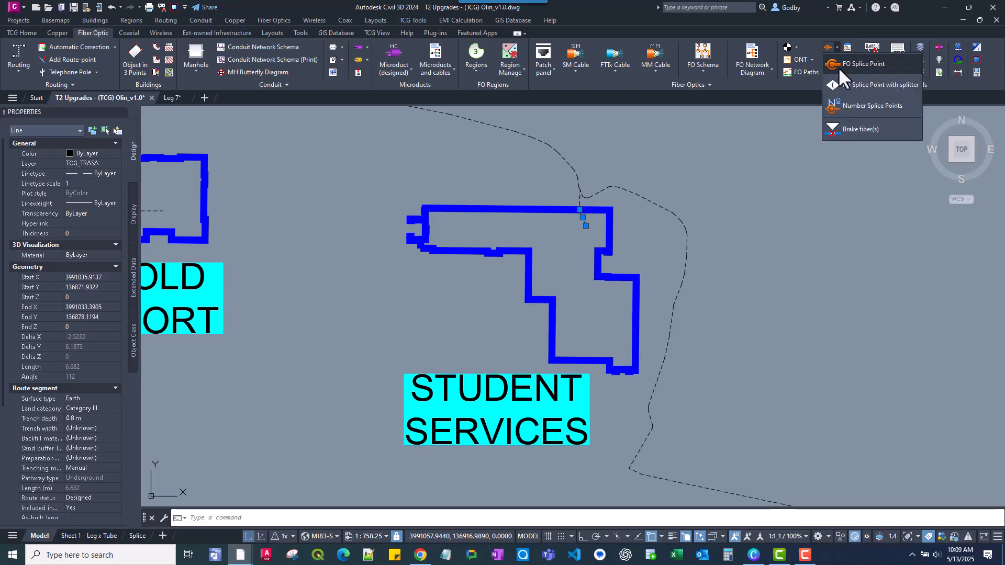
click(840, 65)
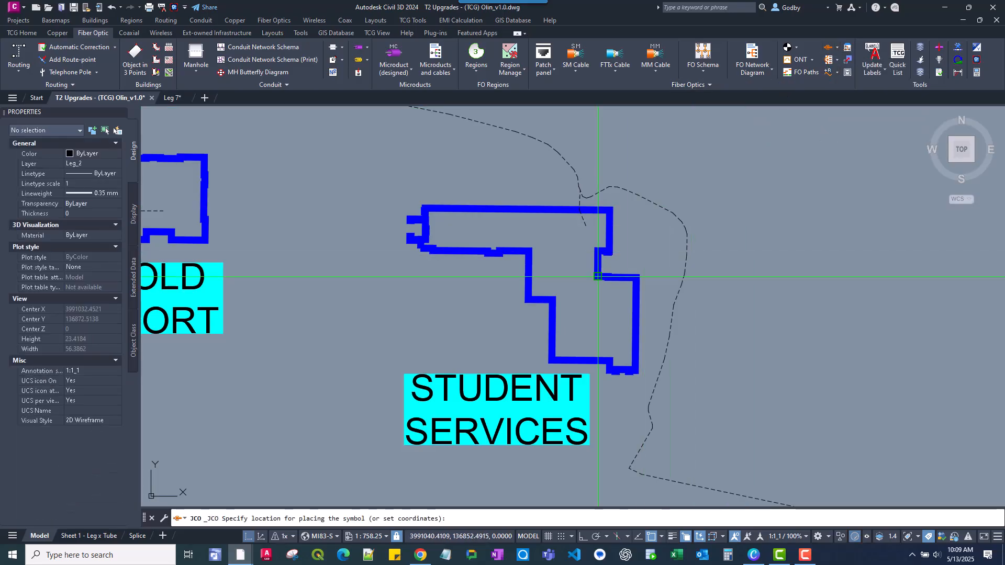
click(586, 226)
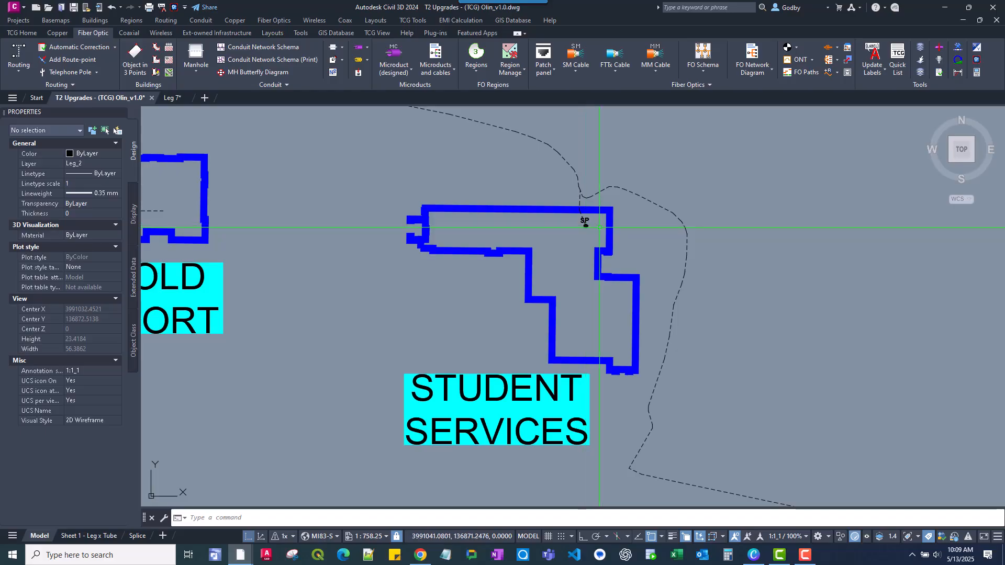
- Set the Student Services splice point's number to STU SRV and move its label below the symbol
scroll(586, 217, up, 2)
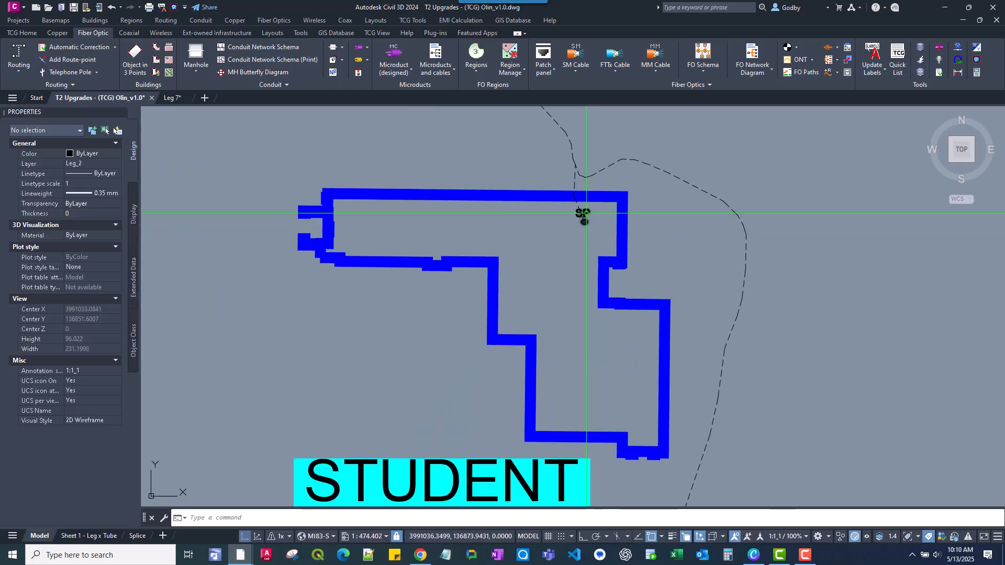
click(584, 214)
scroll(595, 246, down, 2)
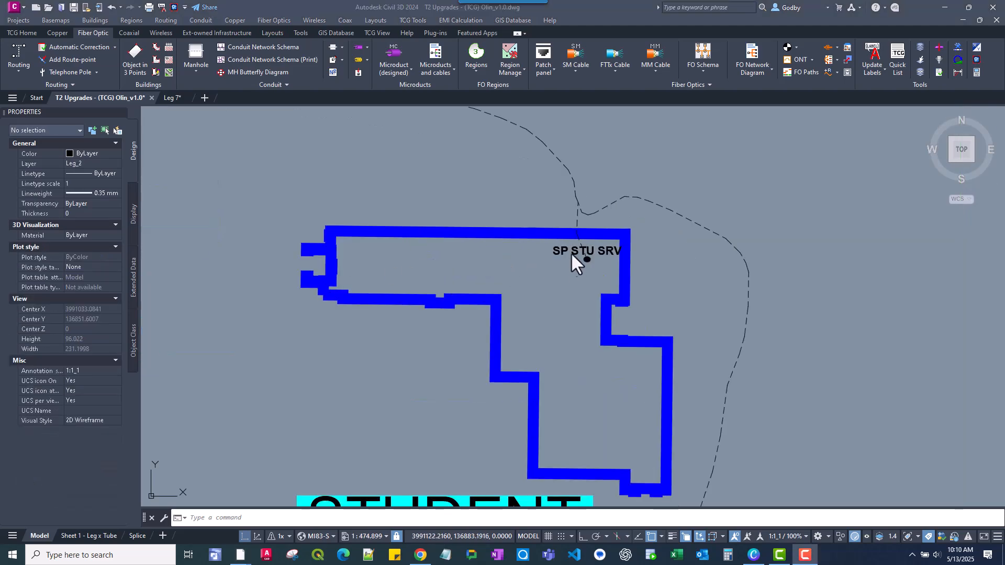
click(575, 258)
click(554, 254)
click(543, 274)
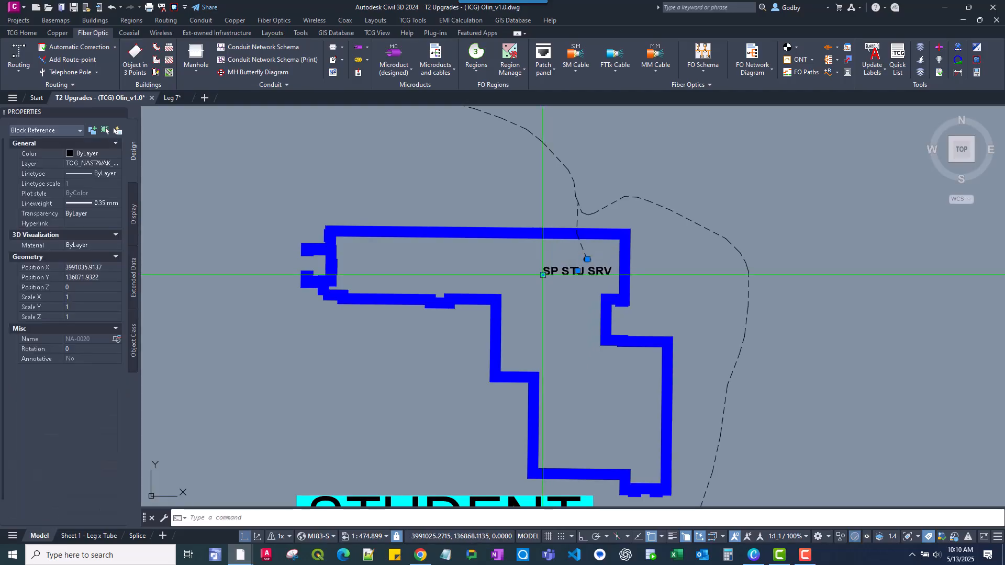
- Place an FO splice point at the end of the route branch inside the Berkey building
scroll(543, 274, down, 5)
scroll(512, 236, up, 5)
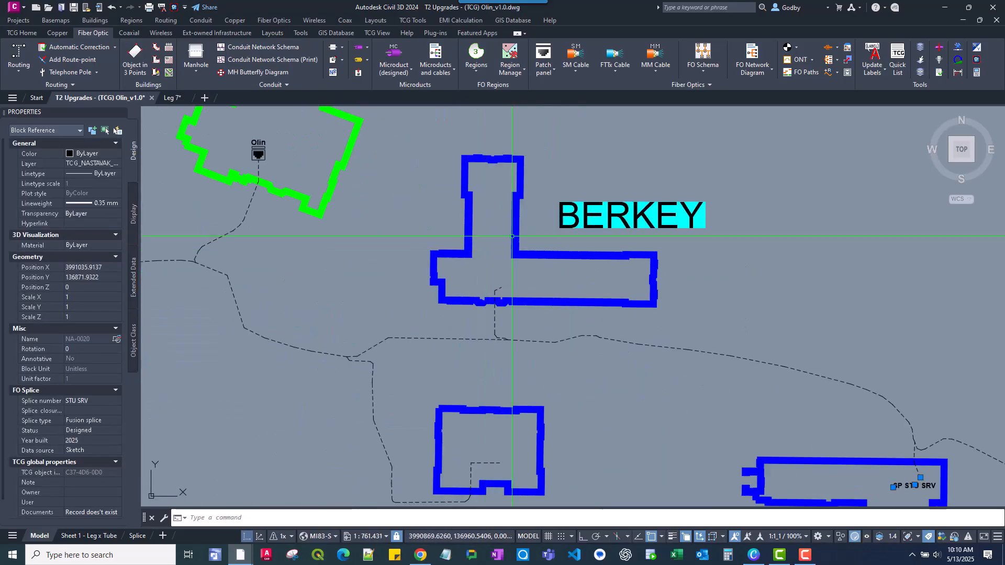
click(828, 46)
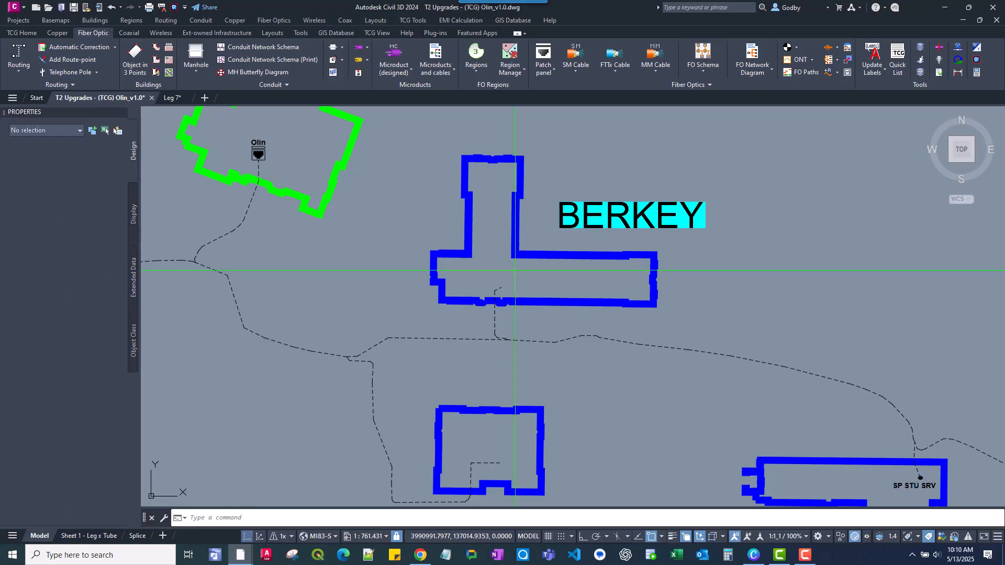
click(502, 287)
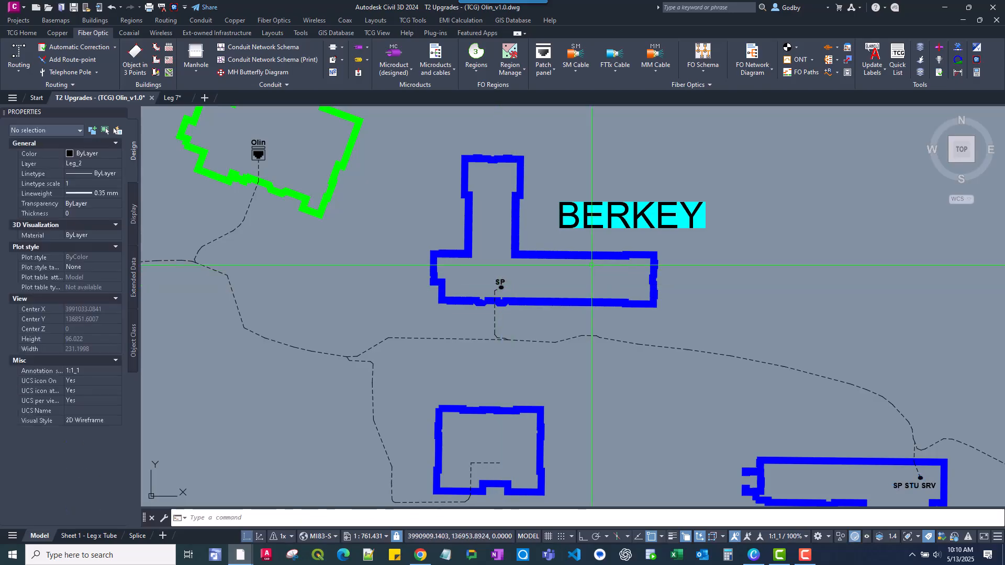
scroll(544, 320, up, 2)
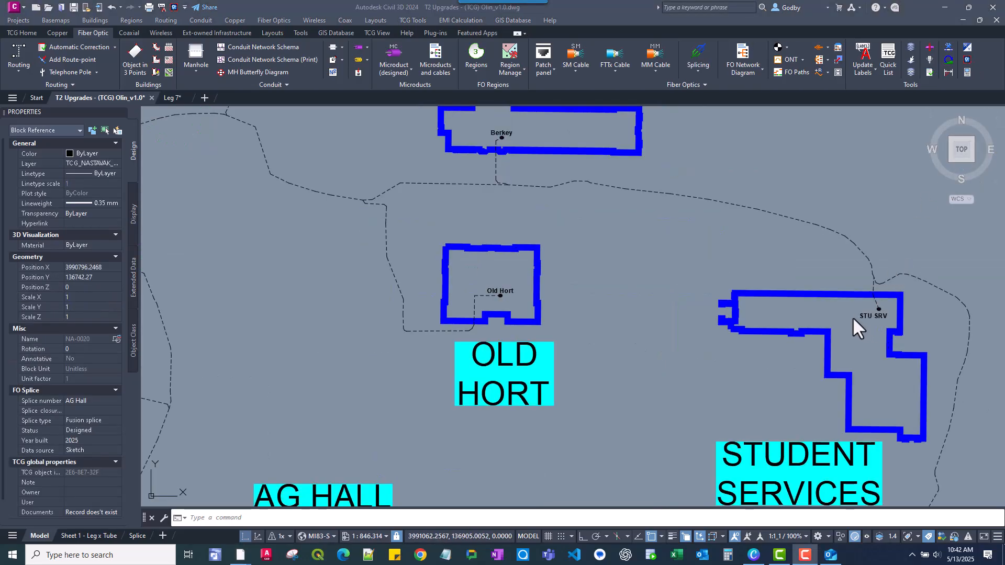
scroll(696, 265, down, 4)
middle_drag(949, 373, 740, 266)
scroll(721, 289, up, 8)
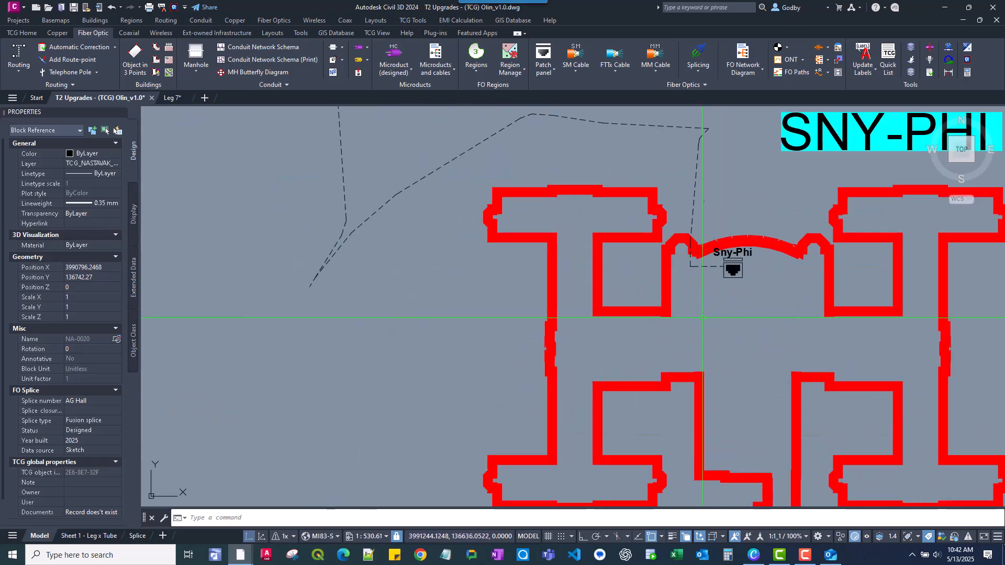
middle_drag(765, 301, 636, 345)
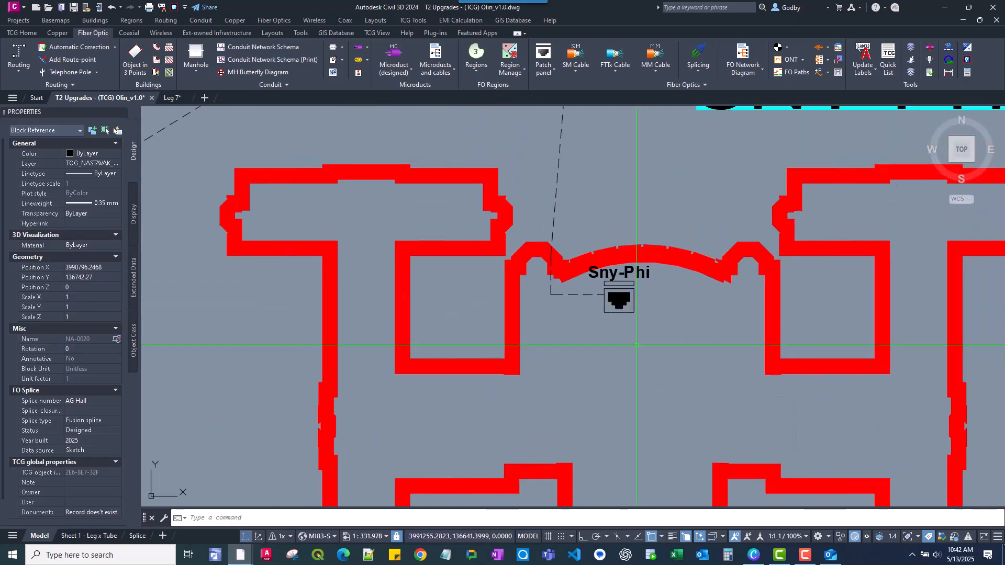
scroll(635, 344, down, 4)
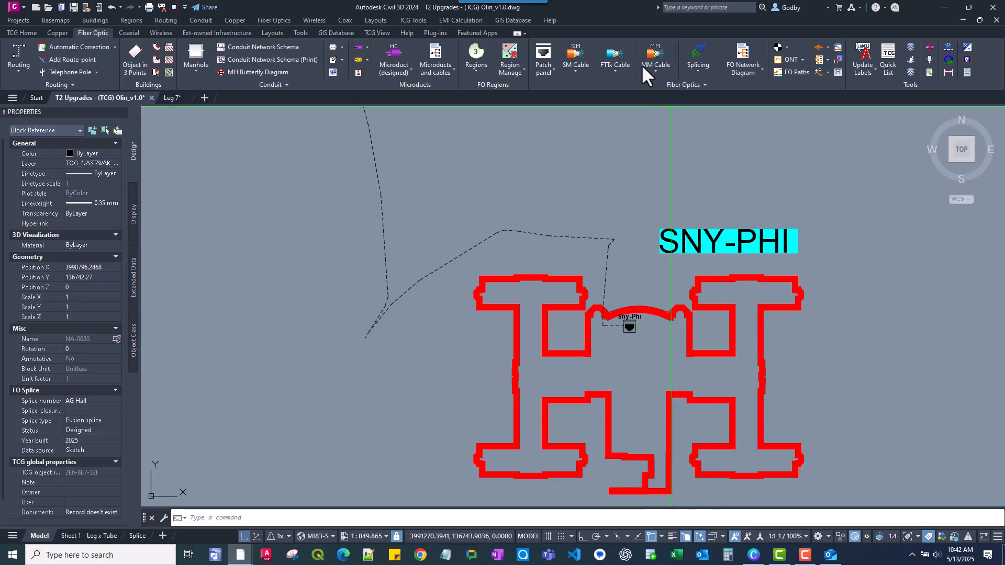
click(575, 53)
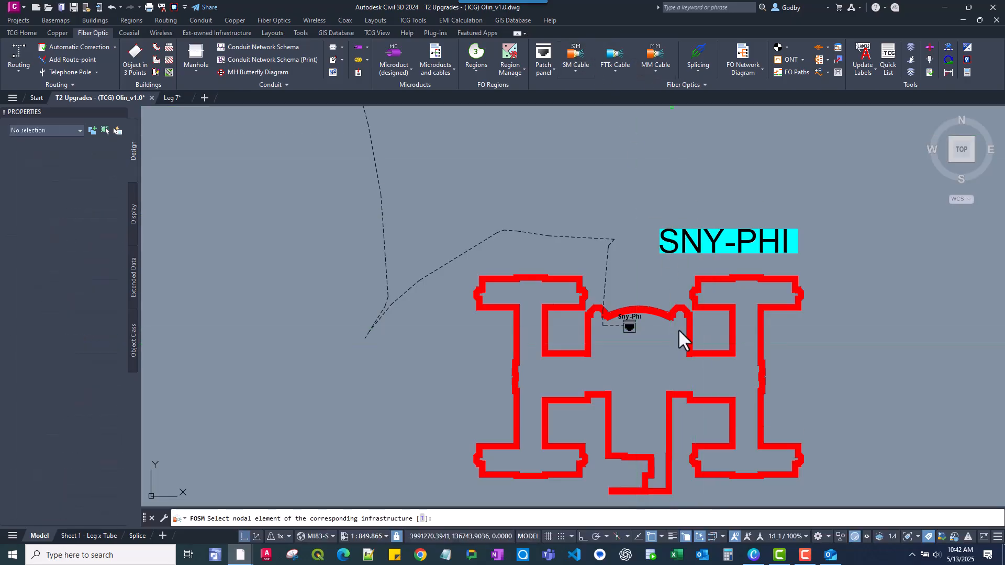
scroll(651, 350, up, 6)
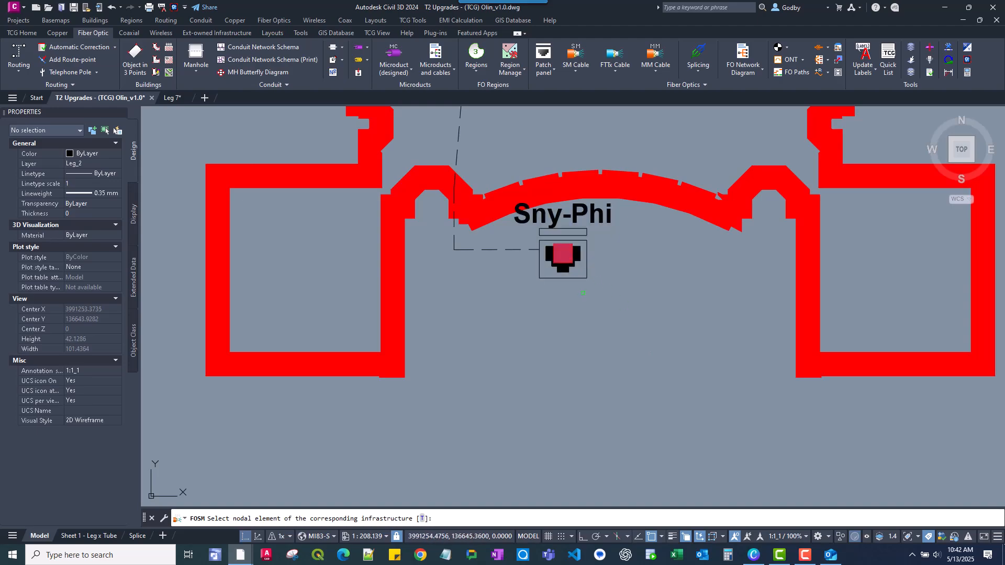
scroll(578, 303, down, 10)
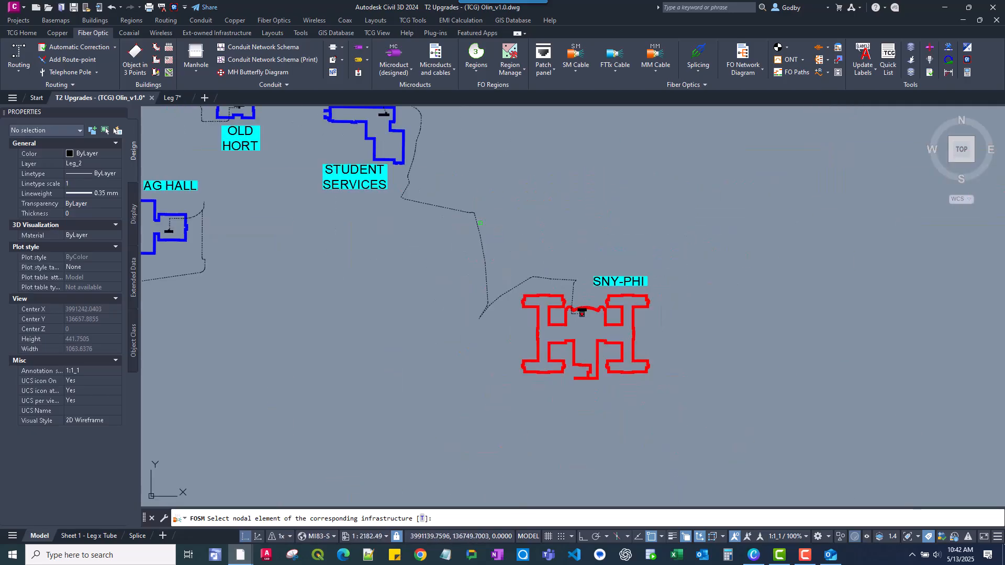
middle_drag(549, 204, 657, 355)
scroll(405, 247, up, 4)
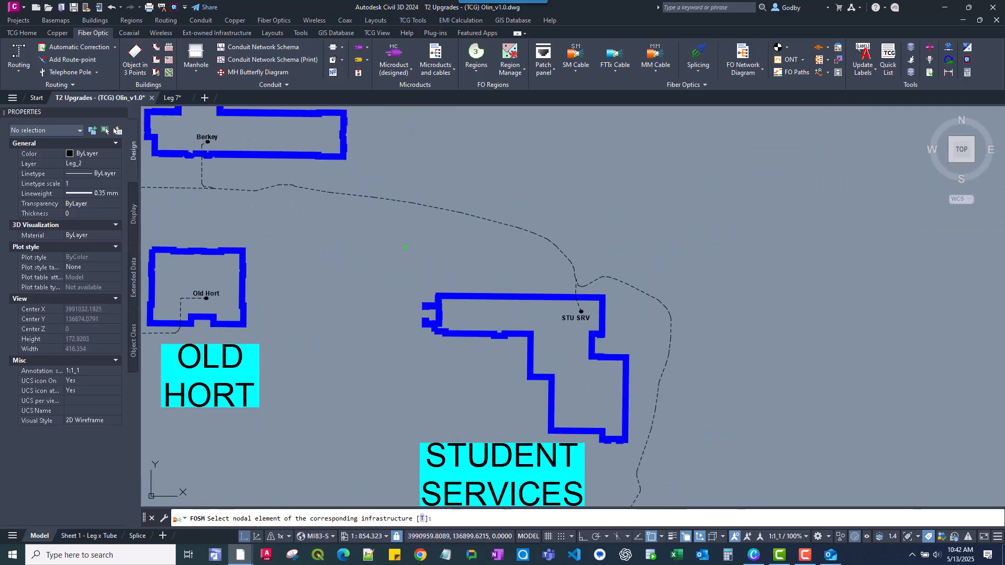
scroll(609, 373, up, 6)
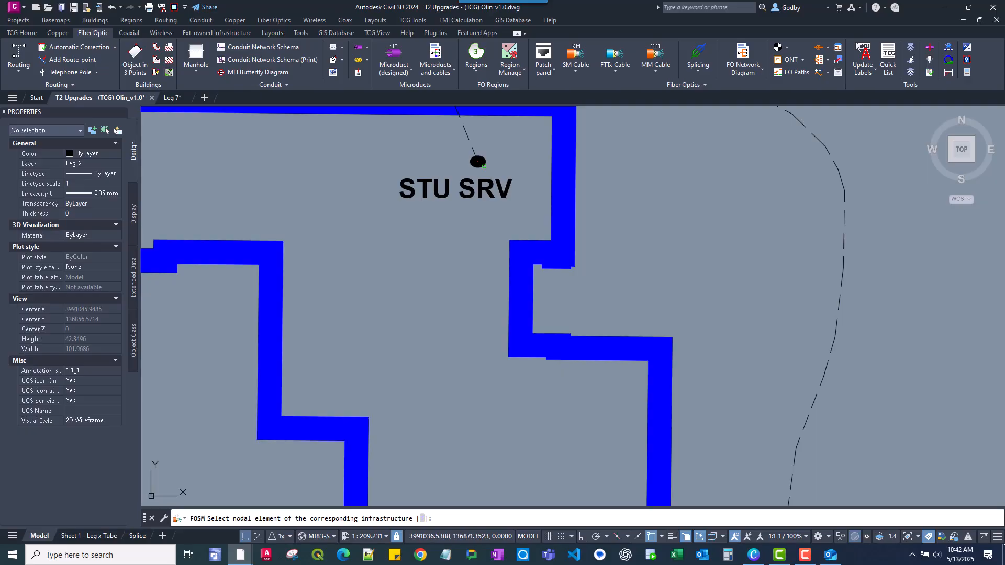
scroll(547, 205, down, 8)
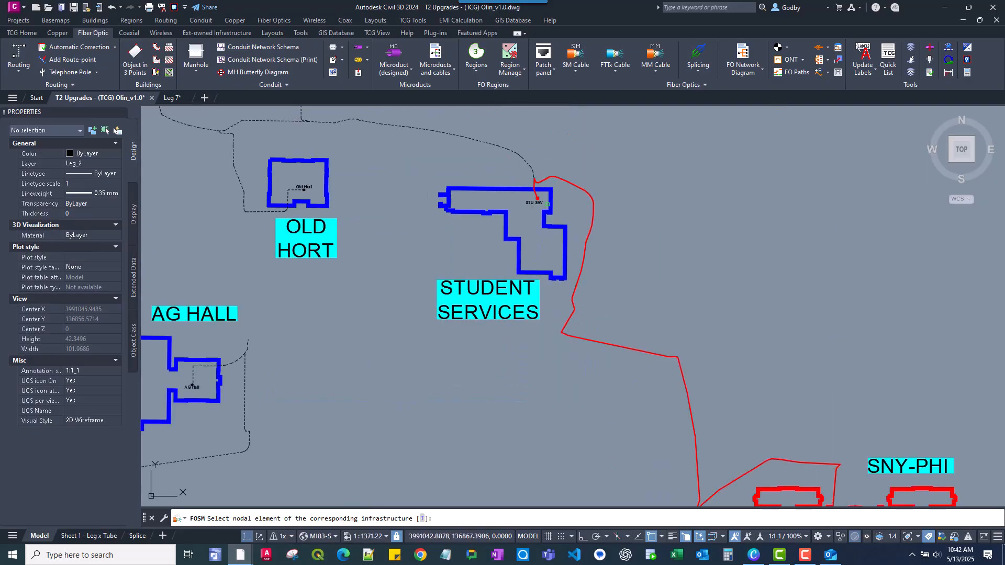
middle_drag(794, 431, 836, 332)
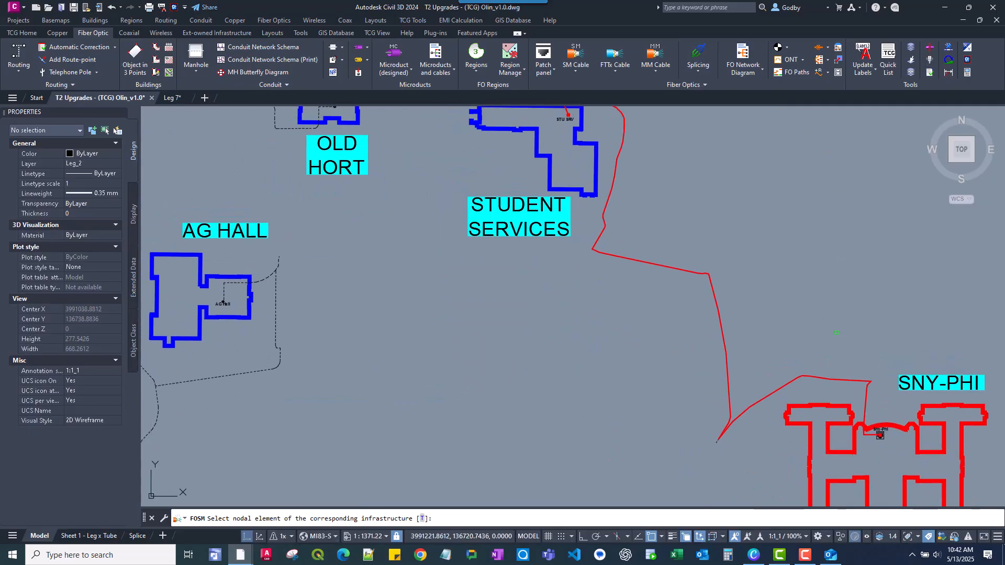
middle_drag(681, 168, 781, 357)
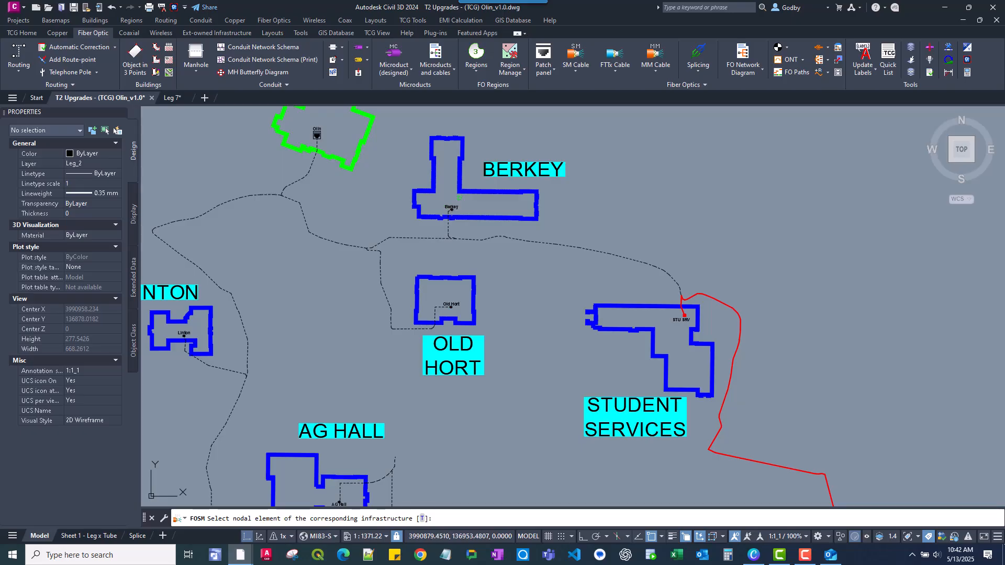
scroll(459, 203, up, 2)
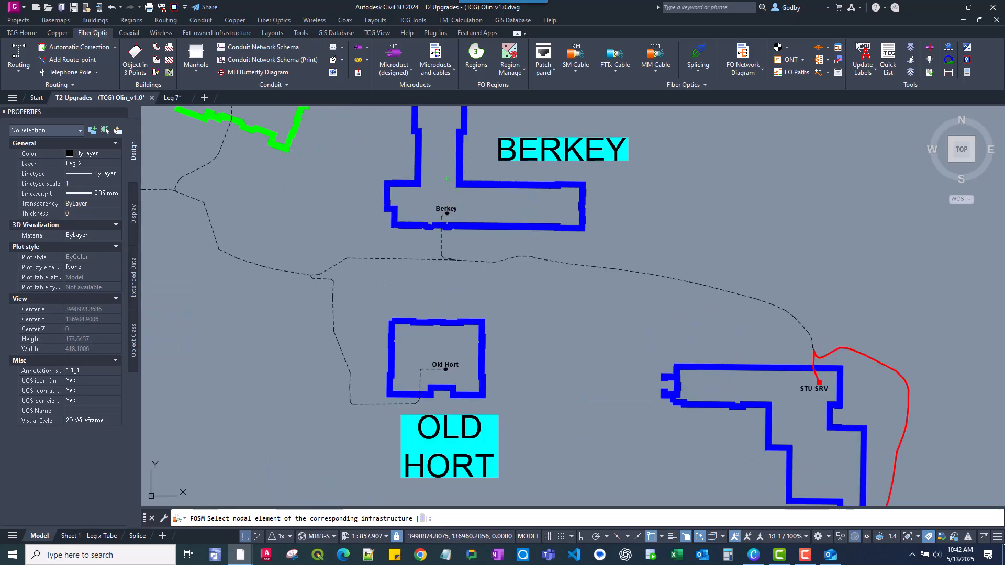
- Check the Leg 7 splicing schematic for the order of buildings along the cable, and return to the T2 Upgrades drawing
click(166, 98)
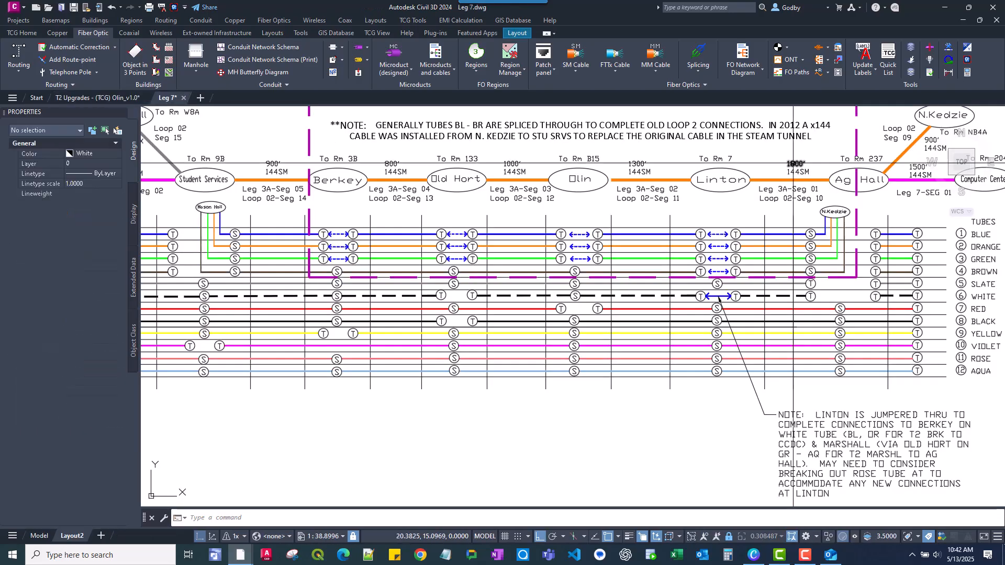
click(111, 97)
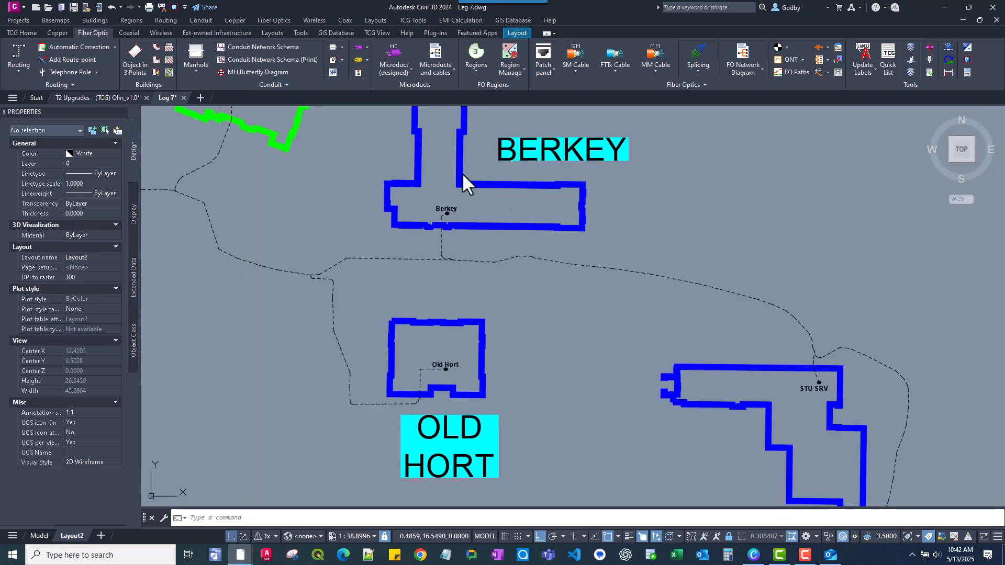
click(492, 212)
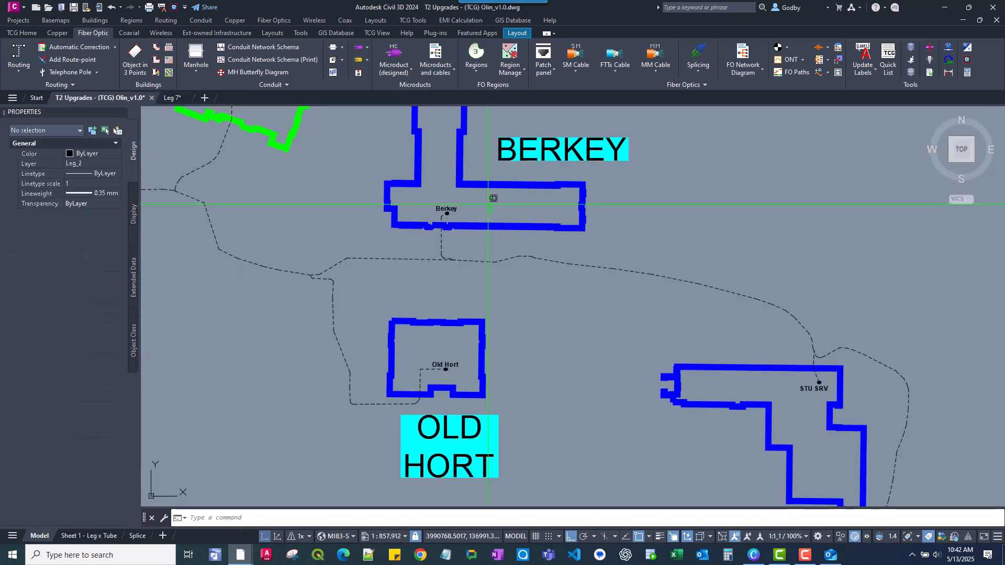
key(Escape)
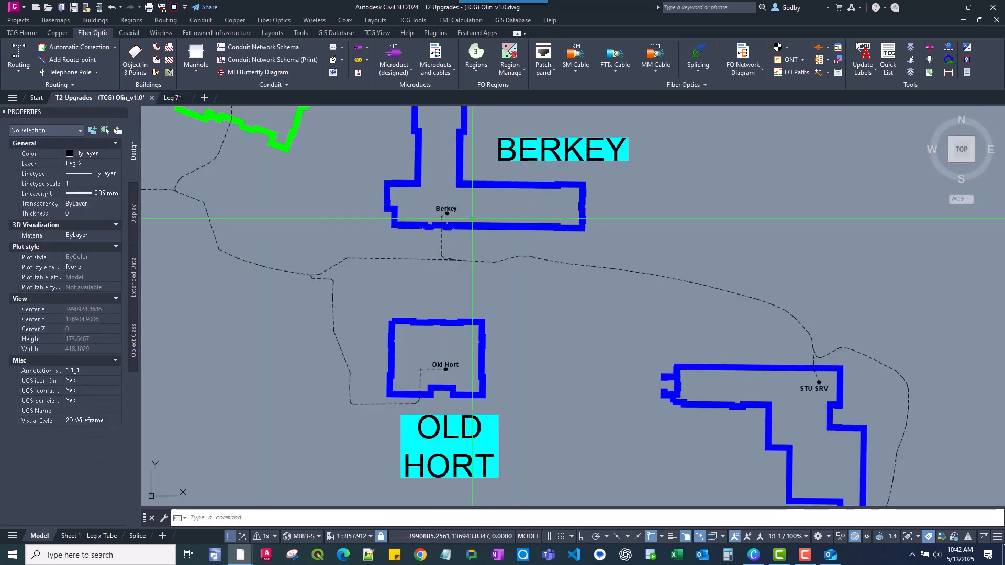
- Start a single-mode cable at the Sny-Phi patch panel and route it to the STU SRV splice point in Student Services
scroll(473, 219, down, 2)
middle_drag(473, 219, 384, 202)
middle_drag(587, 250, 487, 140)
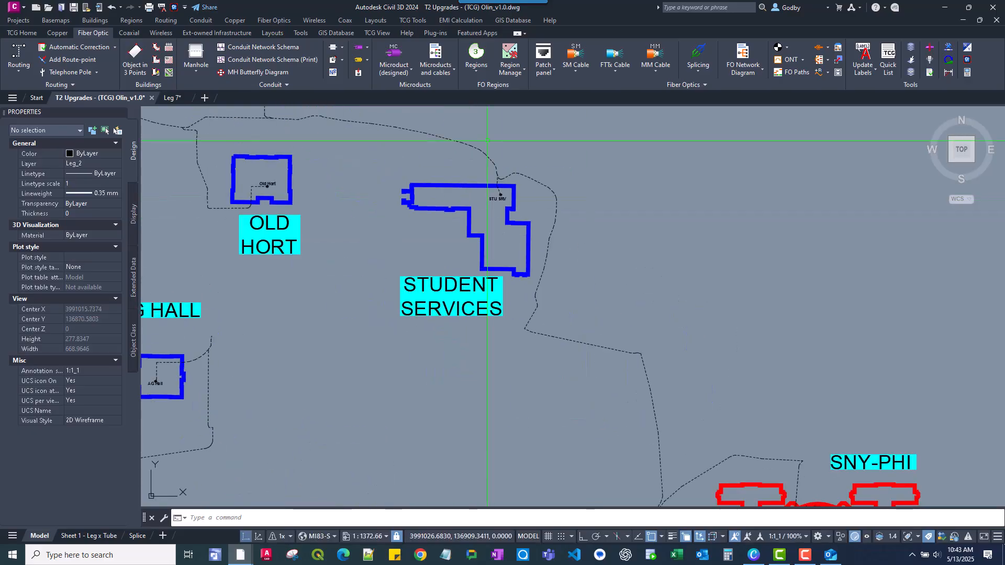
middle_drag(787, 349, 668, 255)
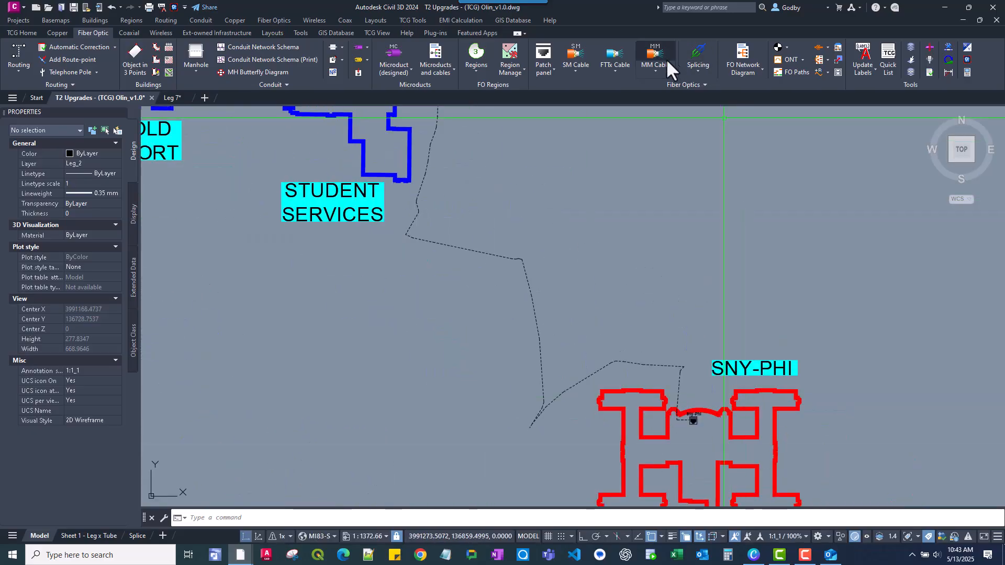
click(580, 57)
scroll(682, 428, up, 4)
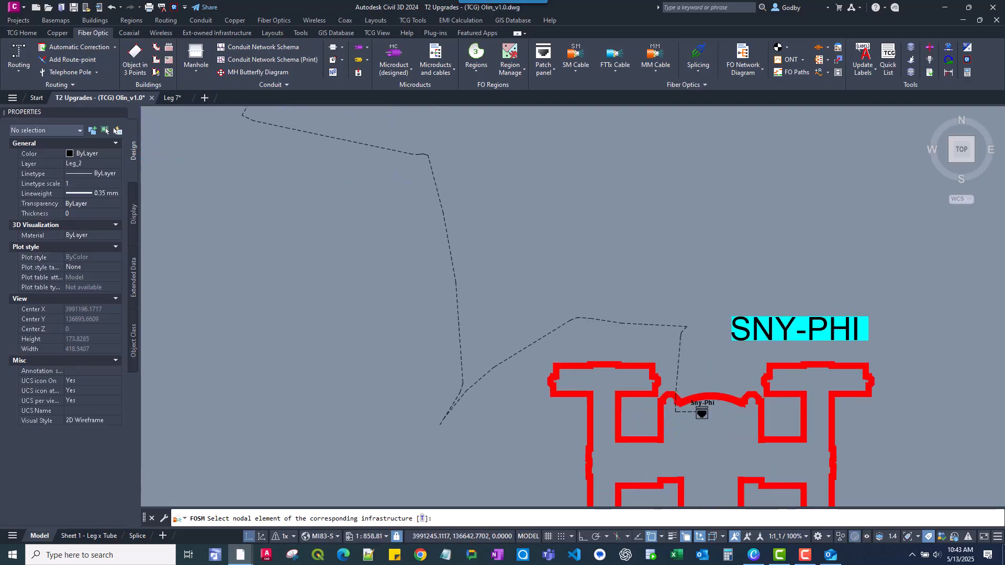
scroll(473, 245, down, 6)
middle_drag(439, 198, 563, 399)
scroll(463, 267, up, 6)
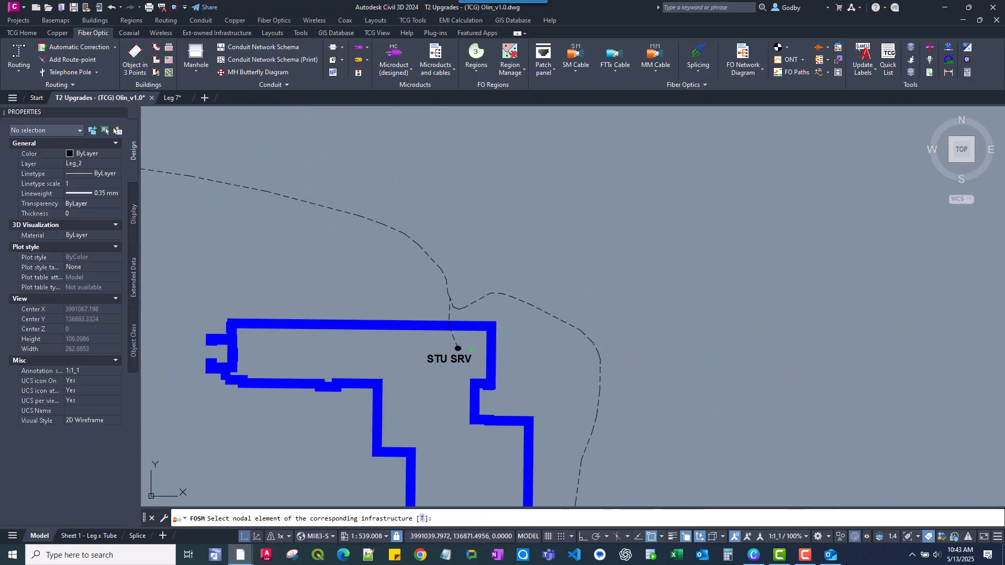
scroll(467, 319, down, 5)
- Continue the single-mode cable from Student Services through the Berkey splice point to the Old Hort splice point
scroll(440, 297, up, 8)
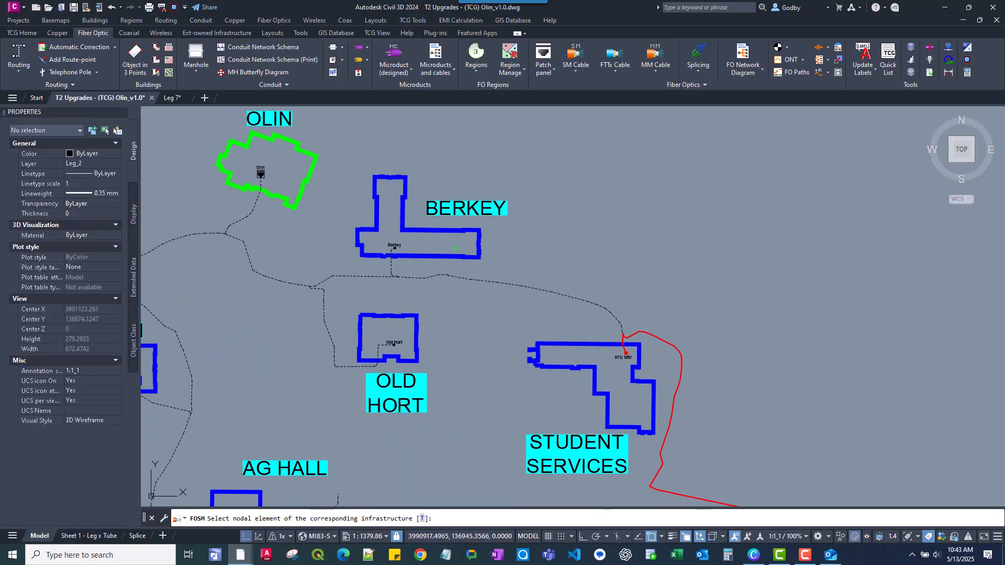
click(418, 277)
scroll(464, 369, down, 2)
middle_drag(414, 448, 458, 386)
scroll(452, 401, up, 4)
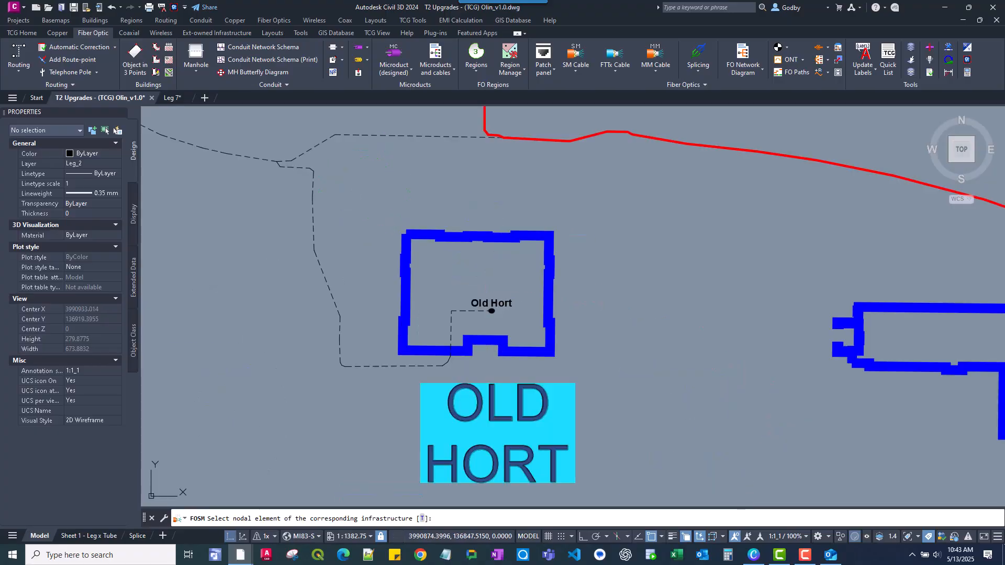
click(491, 311)
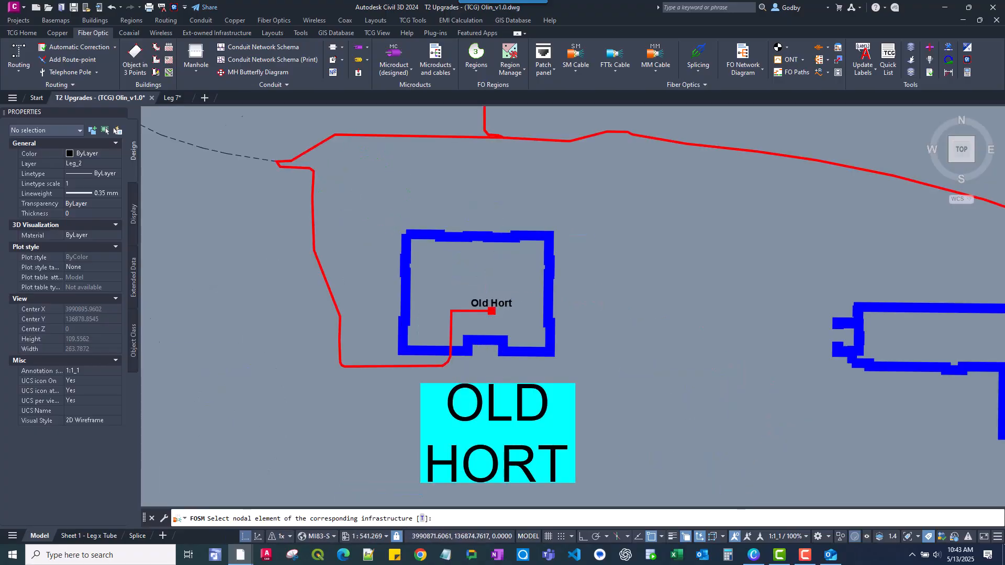
- Extend the single-mode cable from Old Hort to the Olin patch panel and finish it there
scroll(478, 316, down, 4)
middle_drag(356, 239, 457, 369)
scroll(454, 273, up, 8)
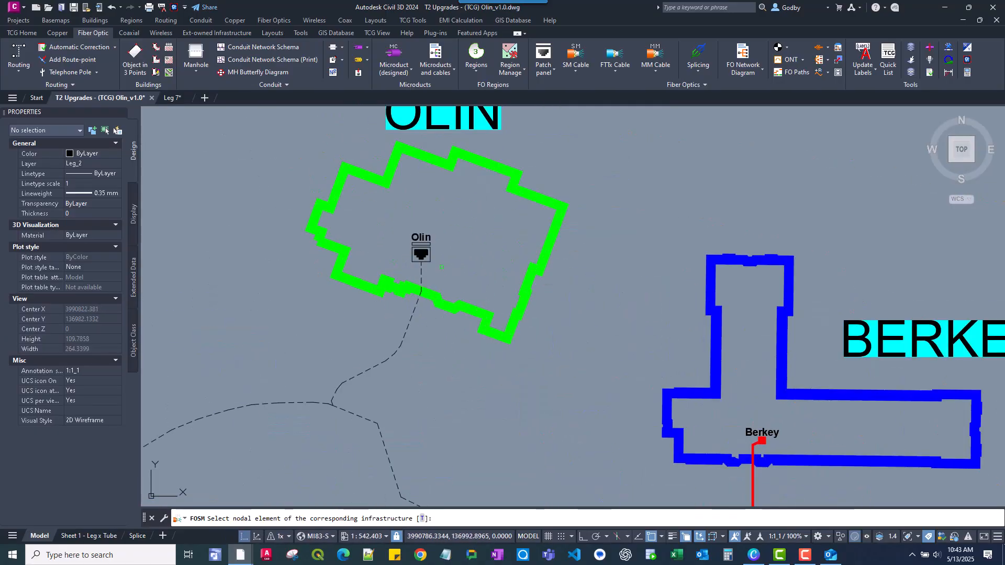
click(464, 259)
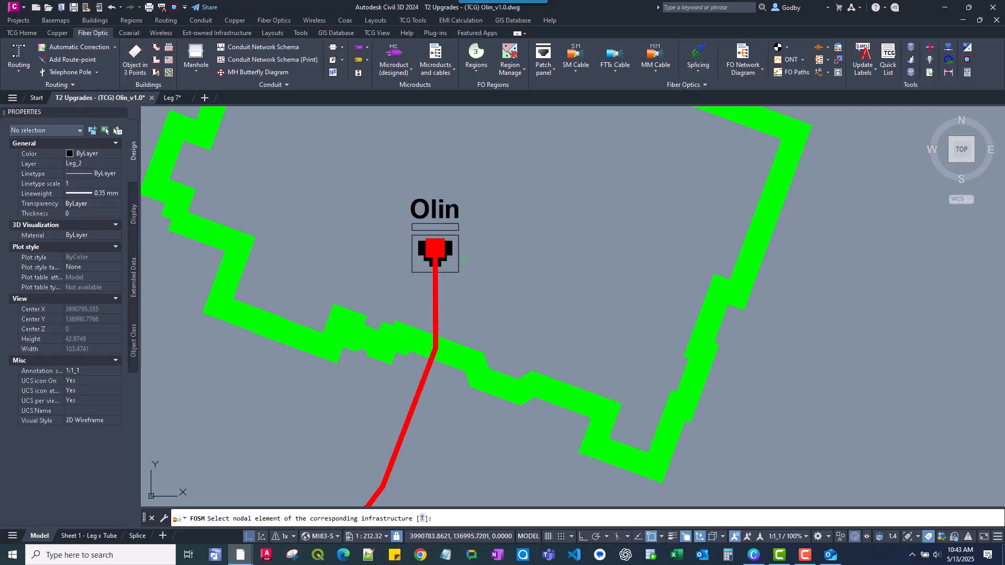
key(Escape)
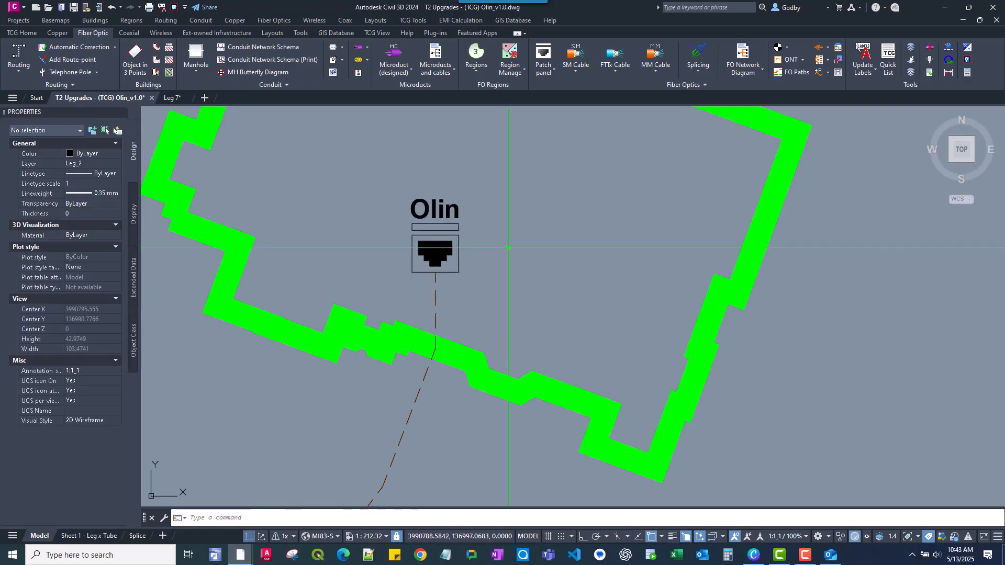
- Inspect the single-mode cable's path from Olin through Old Hort, Berkey and Student Services to Sny-Phi, including the STU SRV splice point
scroll(507, 248, down, 12)
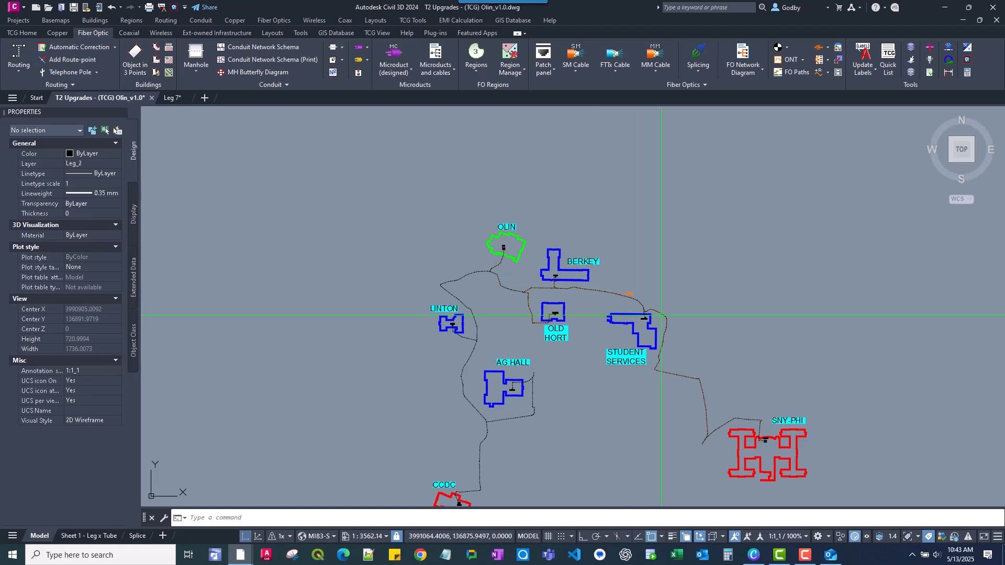
scroll(661, 315, up, 2)
scroll(662, 315, up, 2)
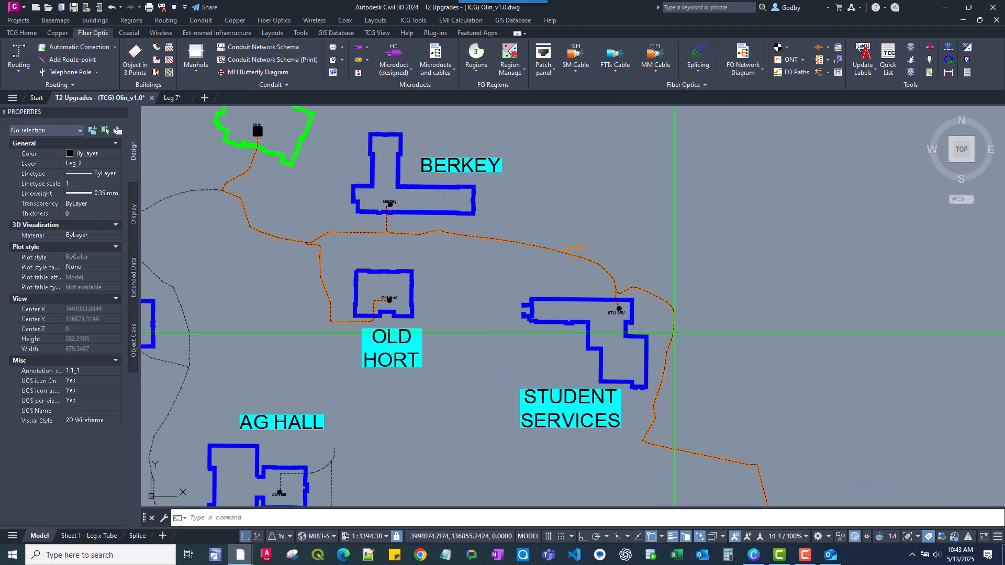
middle_drag(394, 241, 447, 264)
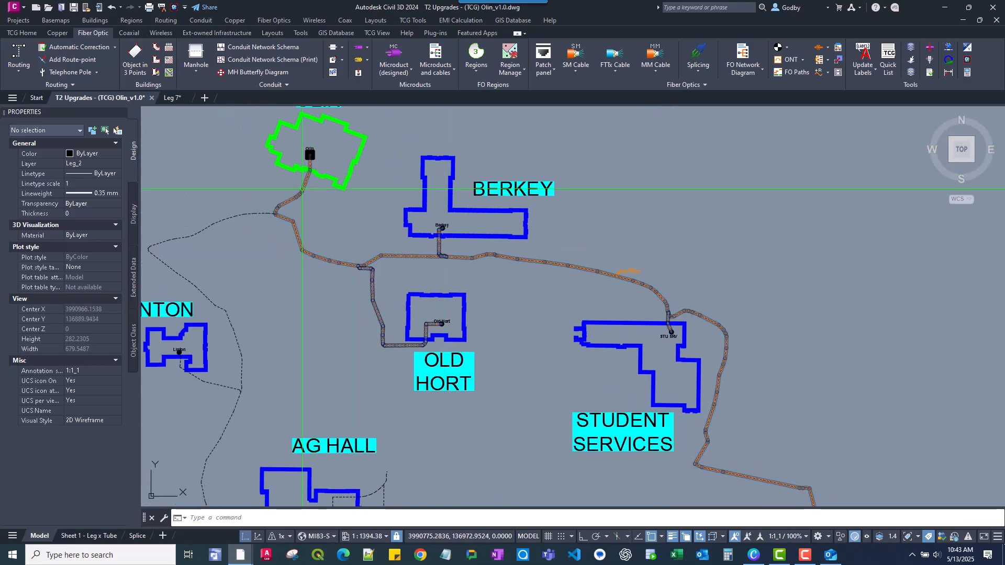
scroll(372, 247, down, 2)
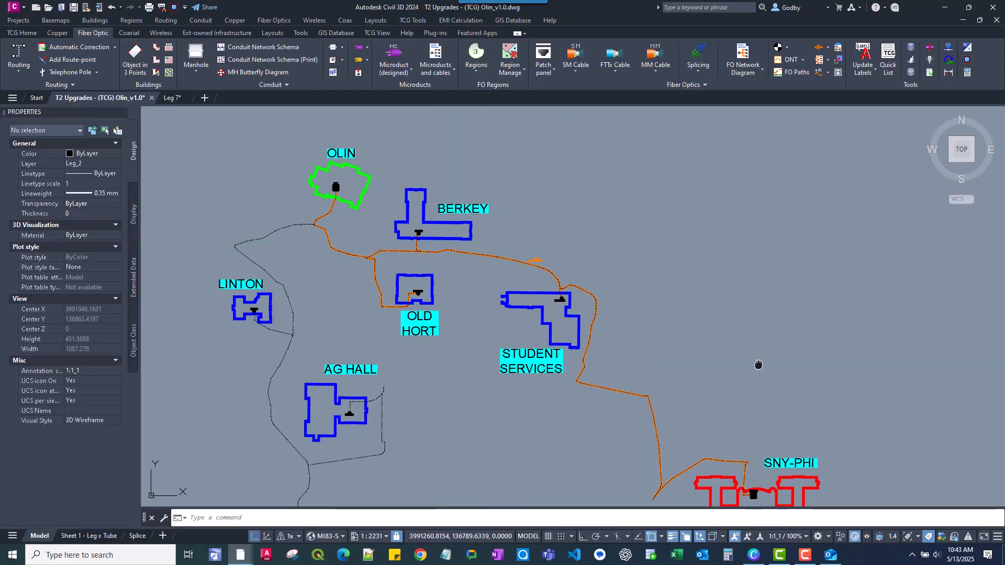
middle_drag(759, 367, 744, 295)
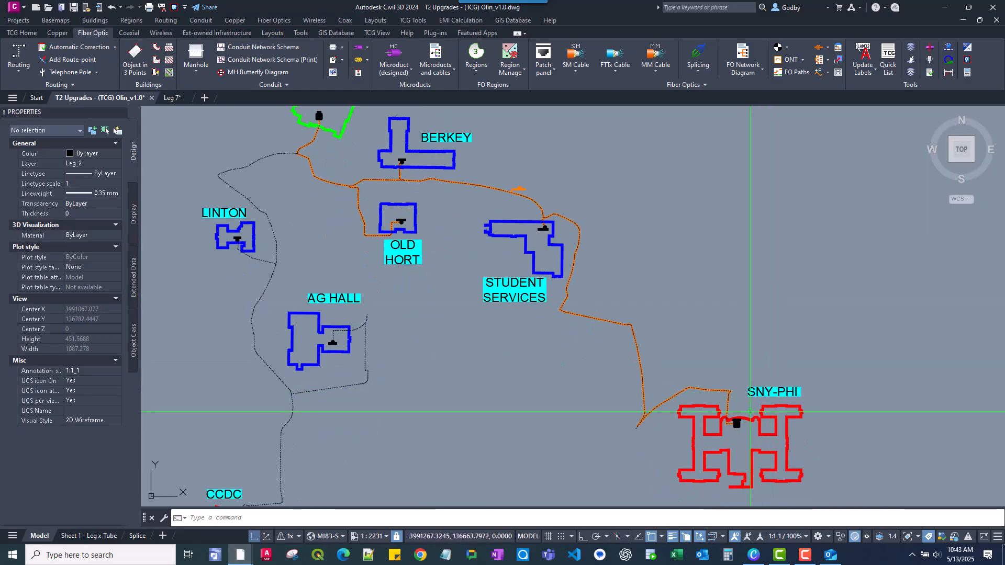
scroll(552, 234, up, 8)
scroll(498, 171, up, 4)
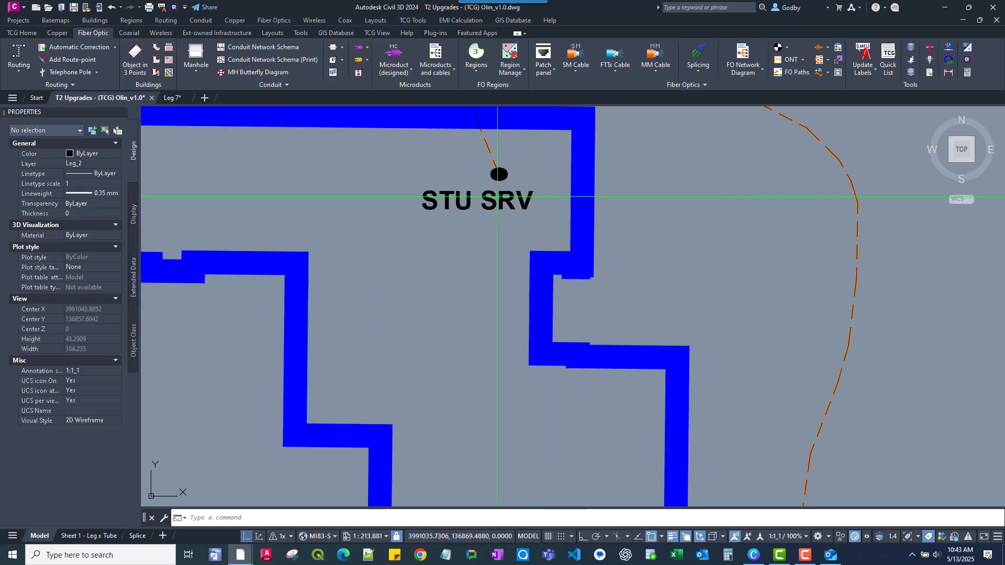
scroll(499, 171, down, 4)
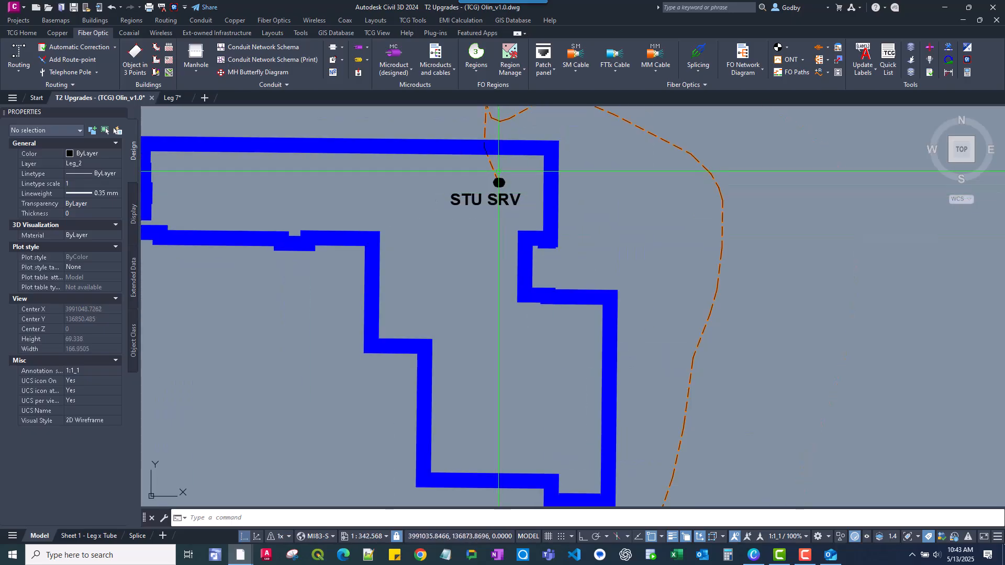
scroll(503, 171, down, 4)
middle_drag(520, 182, 714, 298)
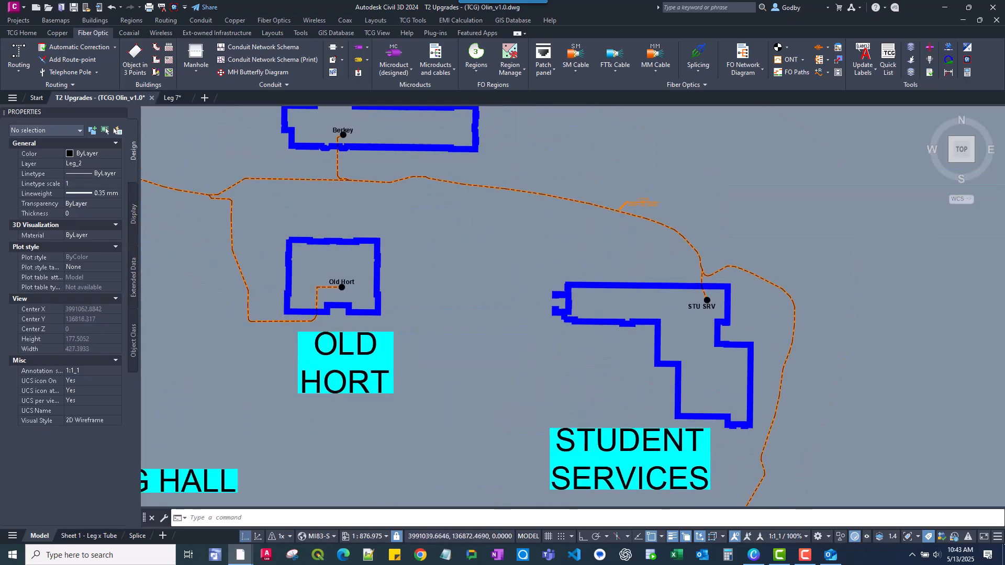
scroll(723, 271, down, 2)
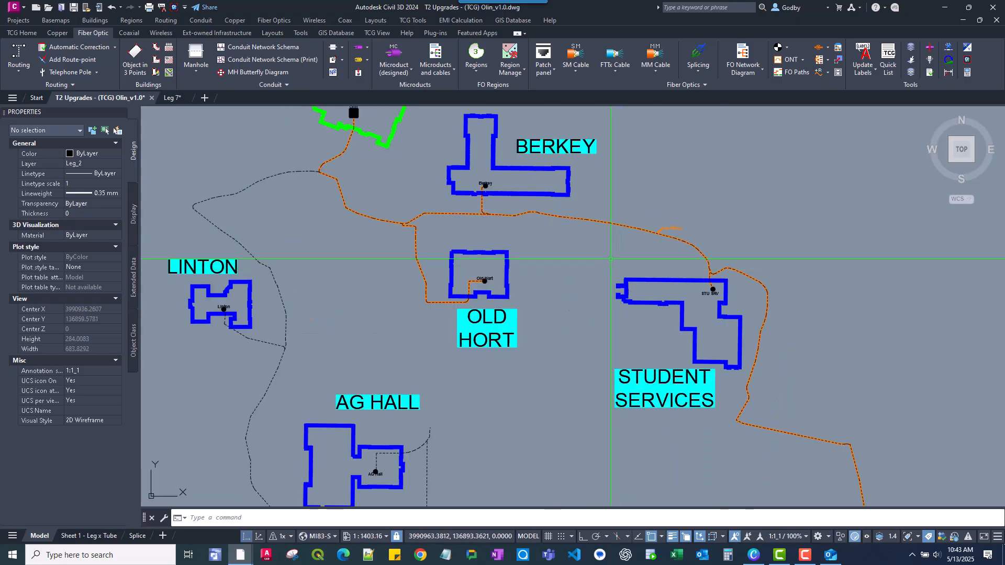
- Start a single-mode cable at the Olin patch panel and route it to the Linton splice point
scroll(550, 244, down, 2)
mouse_move(550, 244)
middle_down()
mouse_move(552, 261)
mouse_move(604, 297)
middle_up()
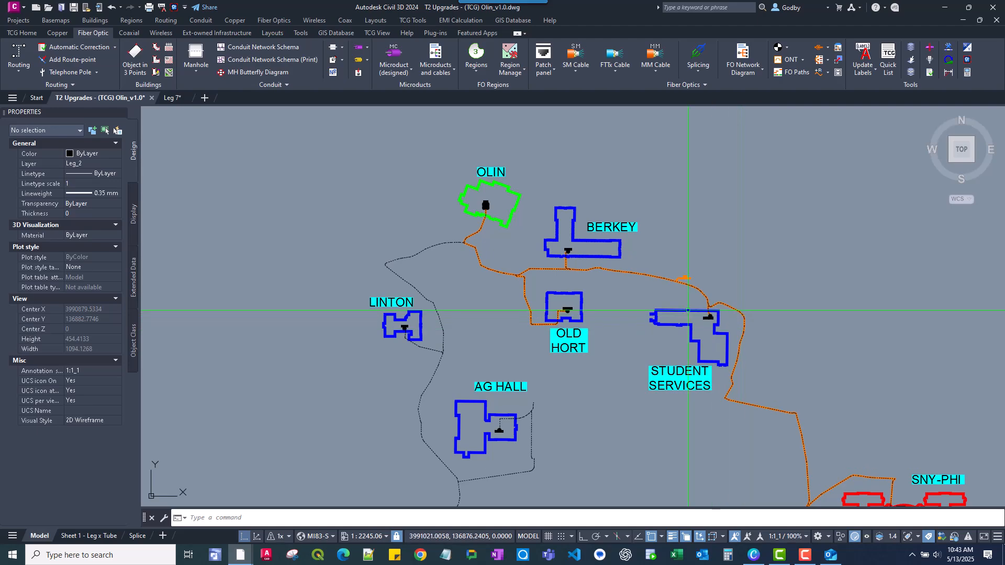
scroll(484, 206, up, 4)
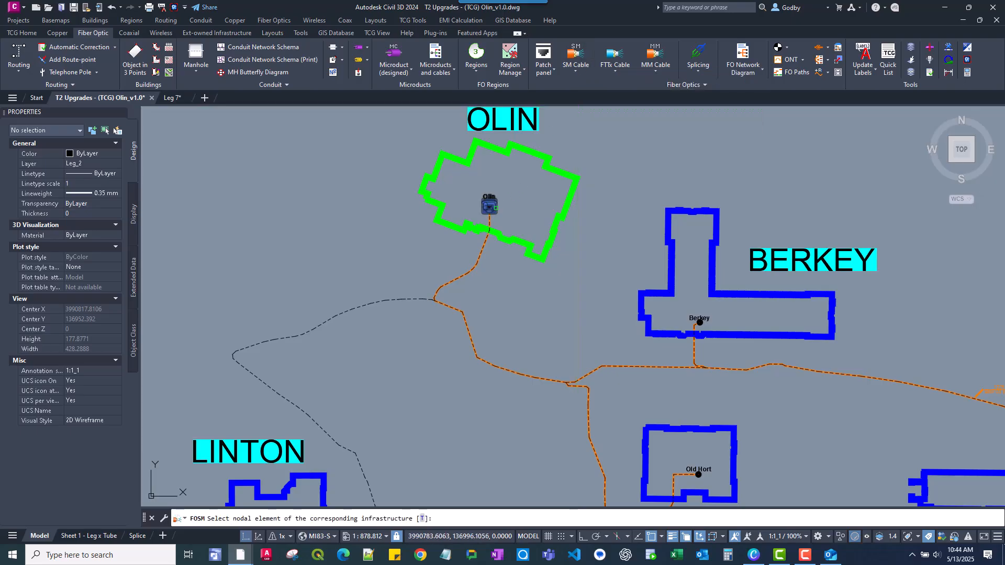
scroll(393, 326, down, 2)
middle_drag(414, 247, 429, 221)
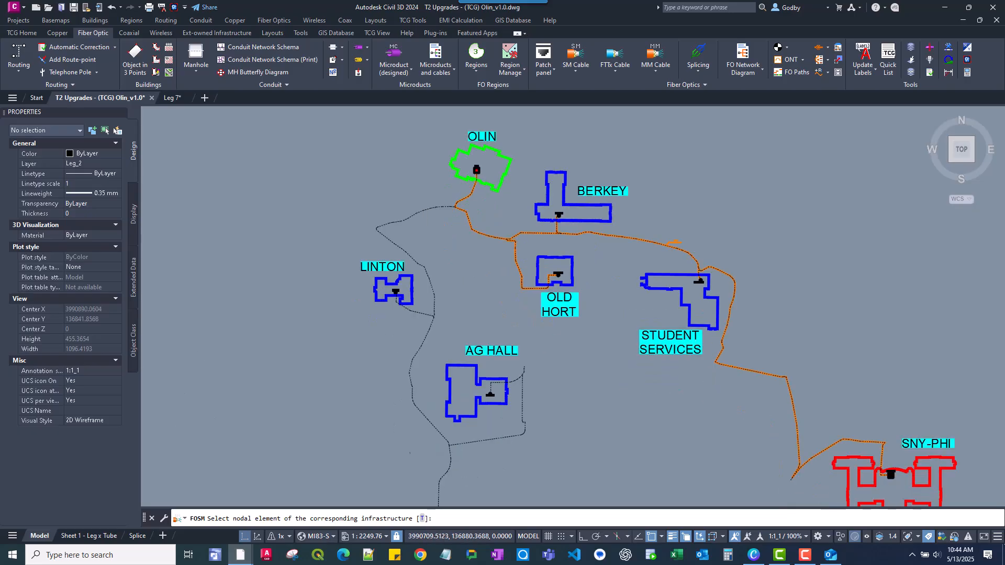
scroll(371, 318, up, 4)
click(376, 314)
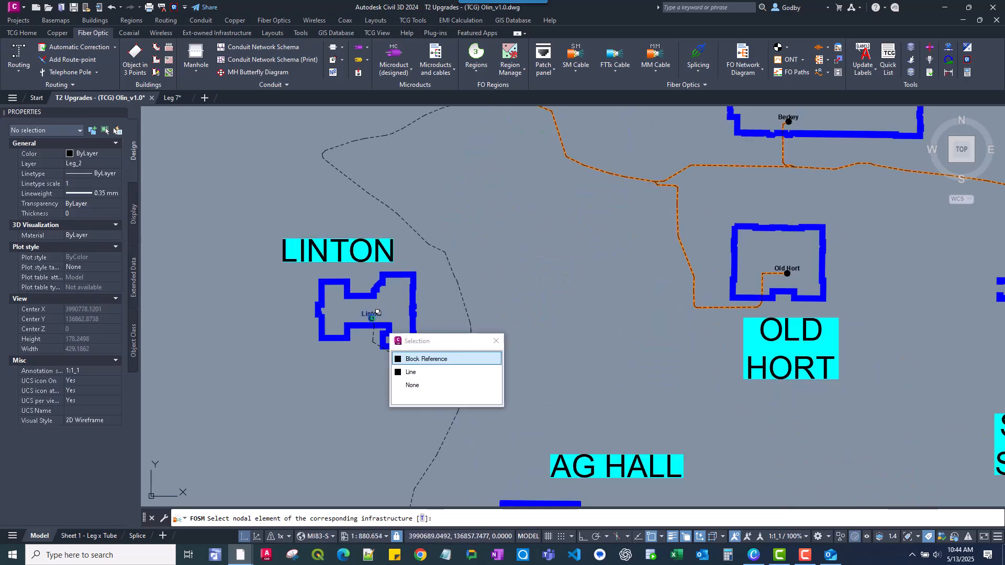
key(Return)
- Continue the single-mode cable from Linton to the AG Hall splice point
middle_drag(522, 363, 505, 216)
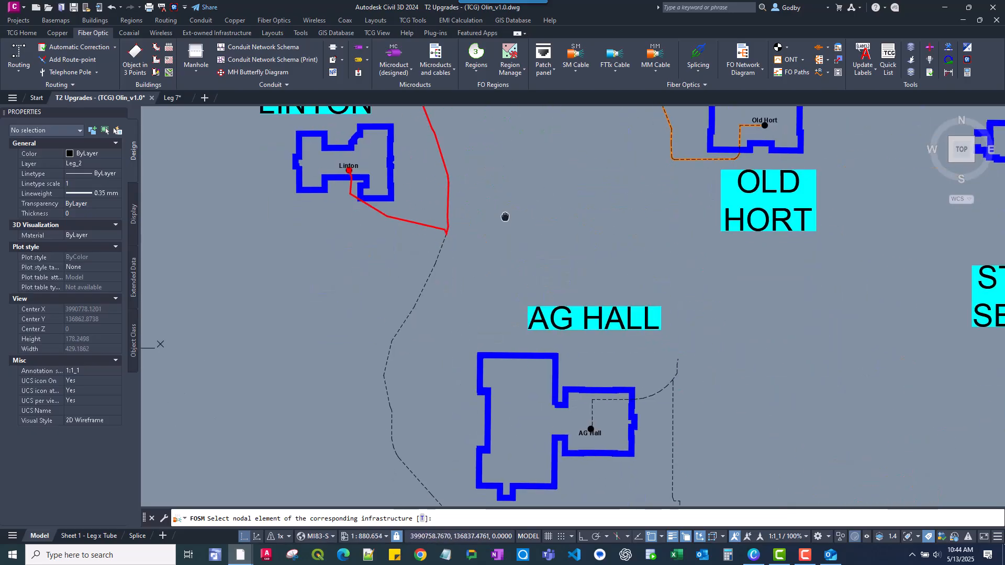
middle_drag(488, 286, 474, 158)
scroll(573, 333, up, 2)
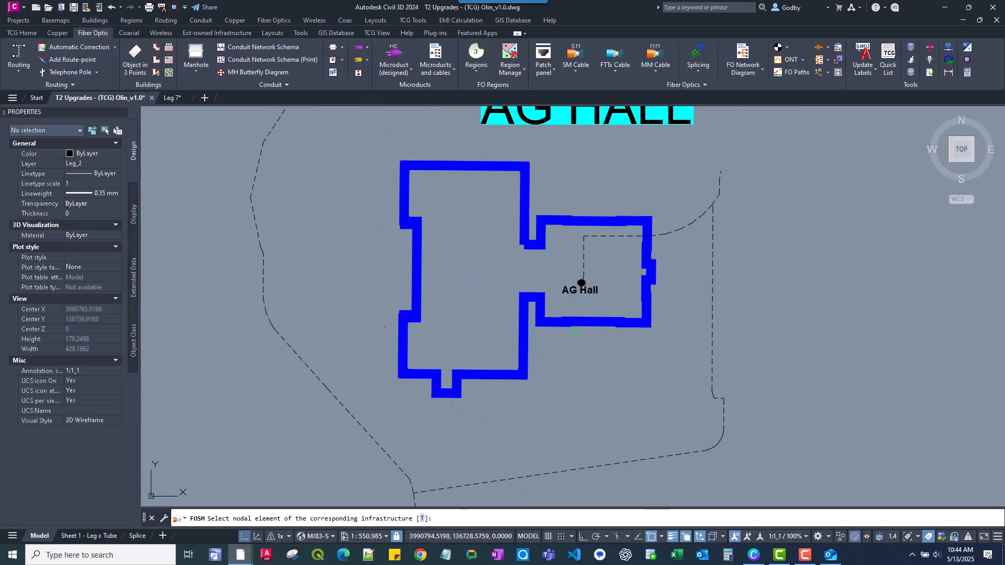
scroll(583, 283, down, 6)
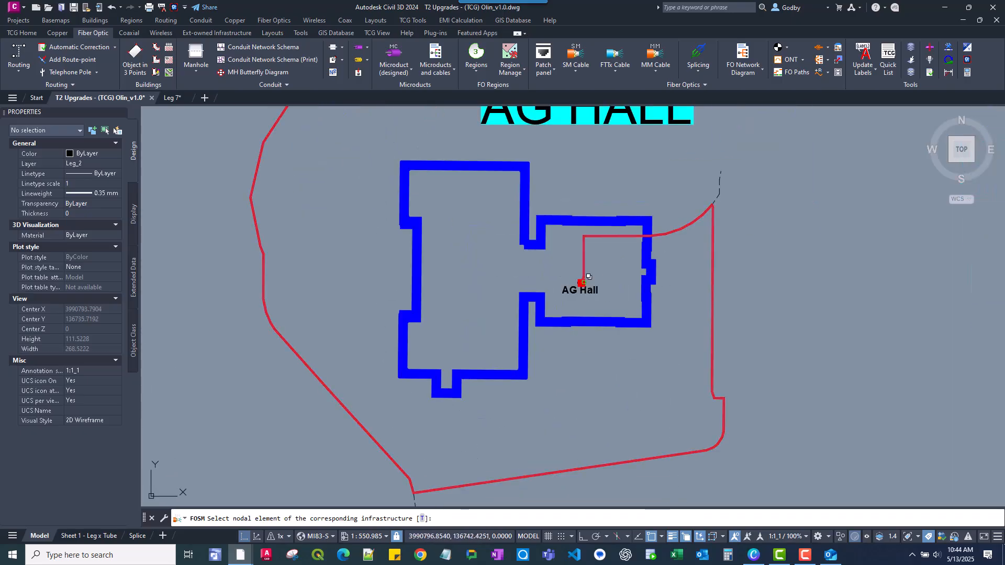
- Extend the single-mode cable from AG Hall to the CCDC patch panel and finish it there
middle_drag(540, 370, 628, 236)
scroll(534, 403, up, 6)
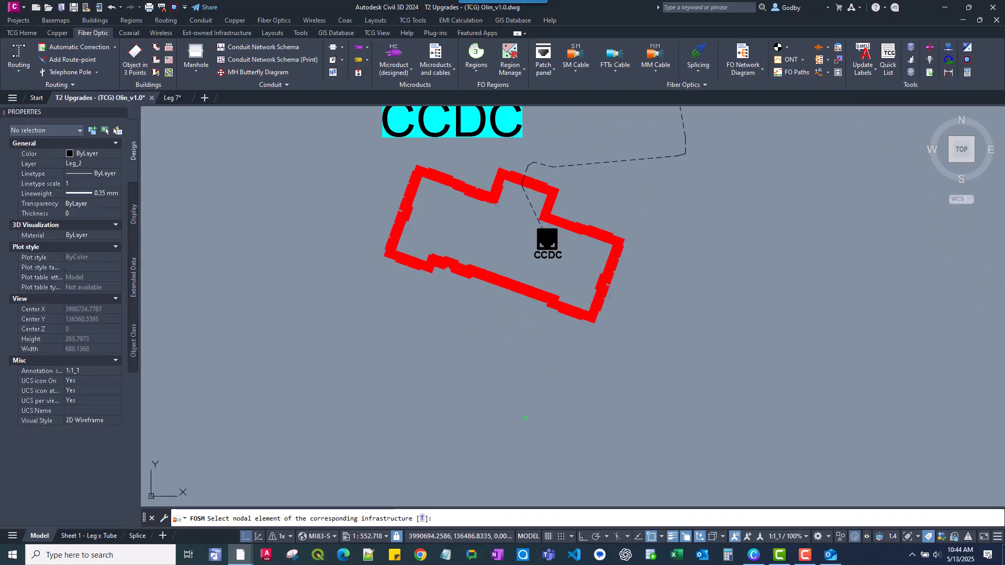
click(557, 241)
key(Return)
scroll(615, 252, down, 12)
middle_drag(628, 248, 609, 306)
scroll(641, 222, up, 6)
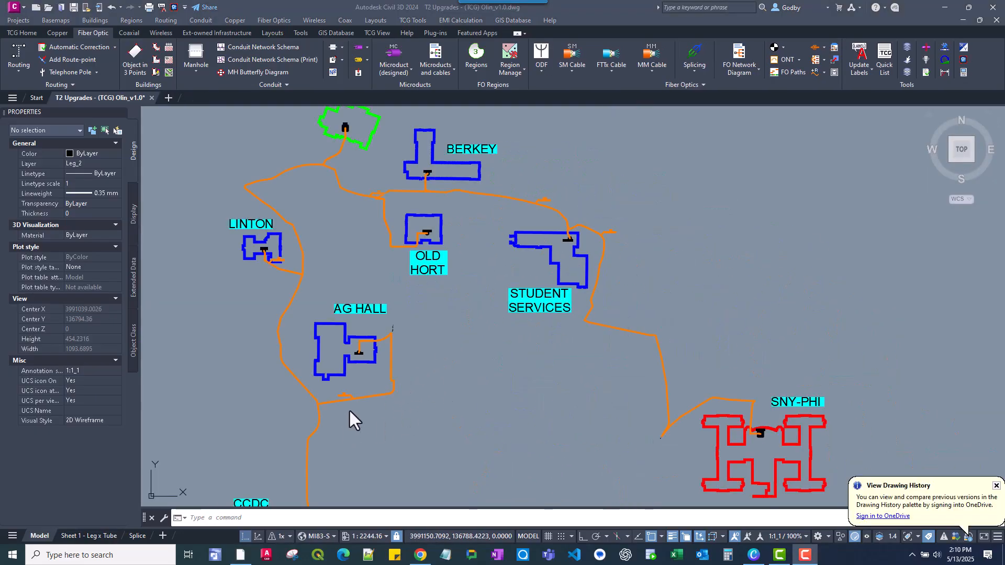
- Assign the cable type TOSM 12x12 G.652.D, with 12 buffer tubes and 12 fibers, to all four single-mode cable polylines
click(302, 386)
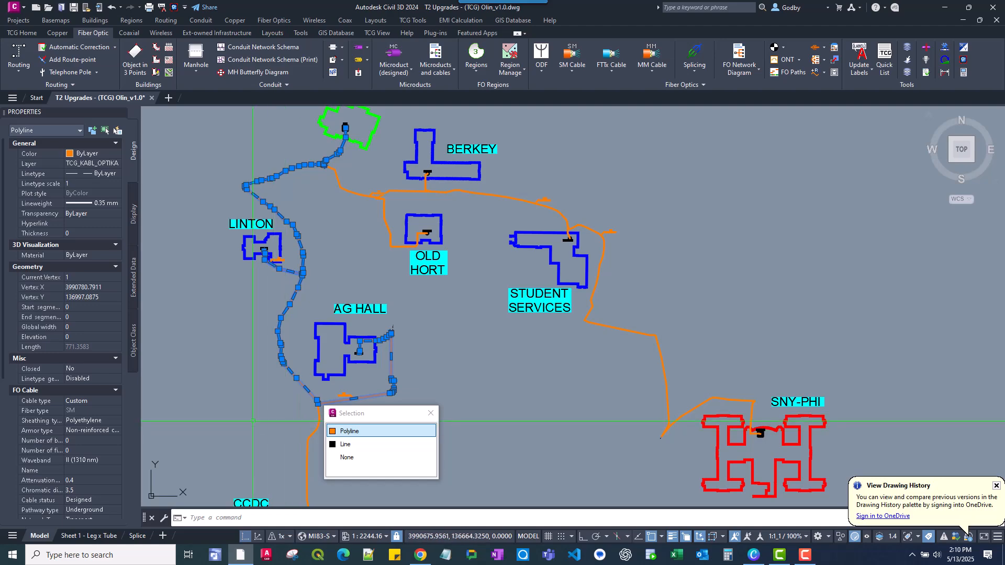
middle_drag(254, 392, 264, 332)
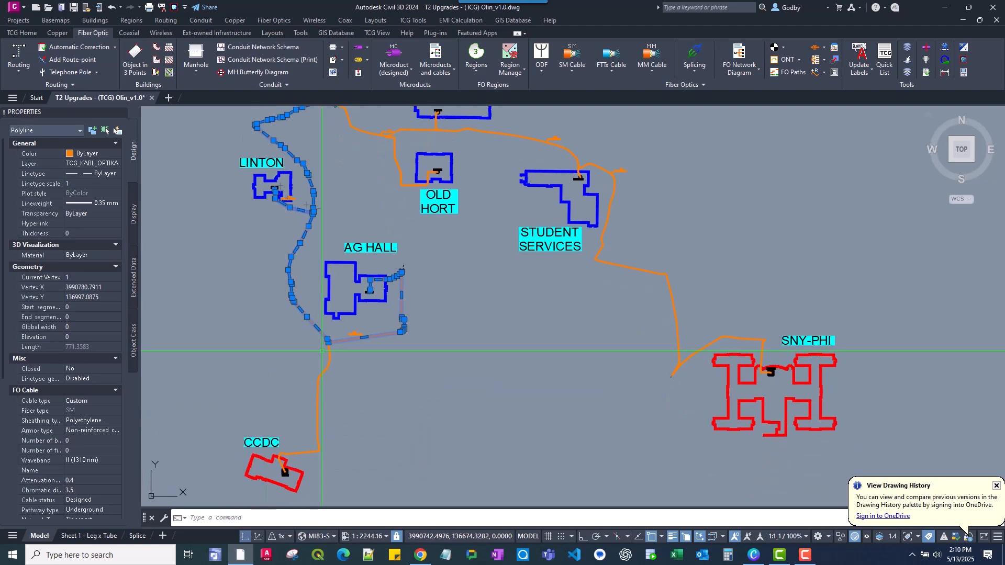
click(317, 410)
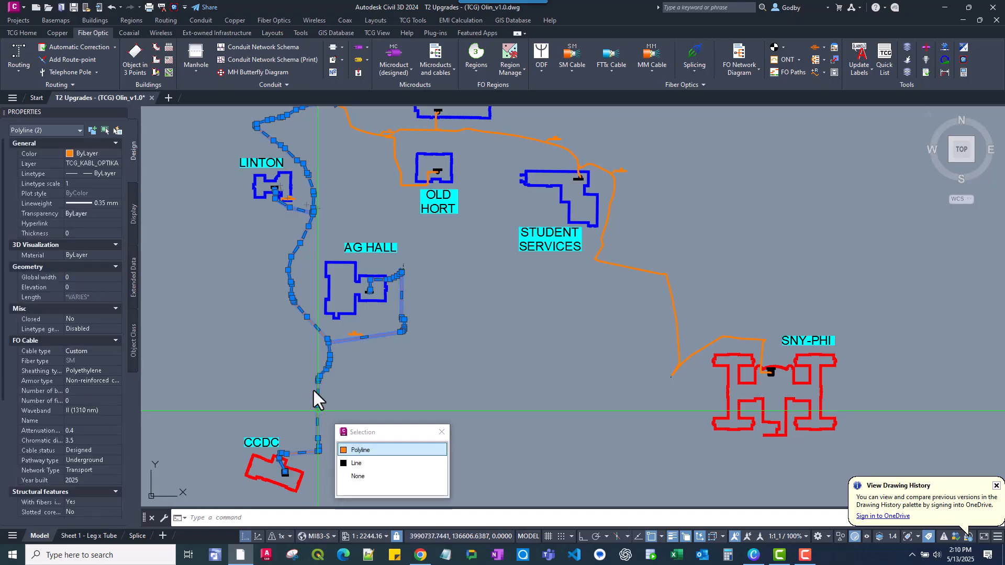
click(315, 389)
click(407, 401)
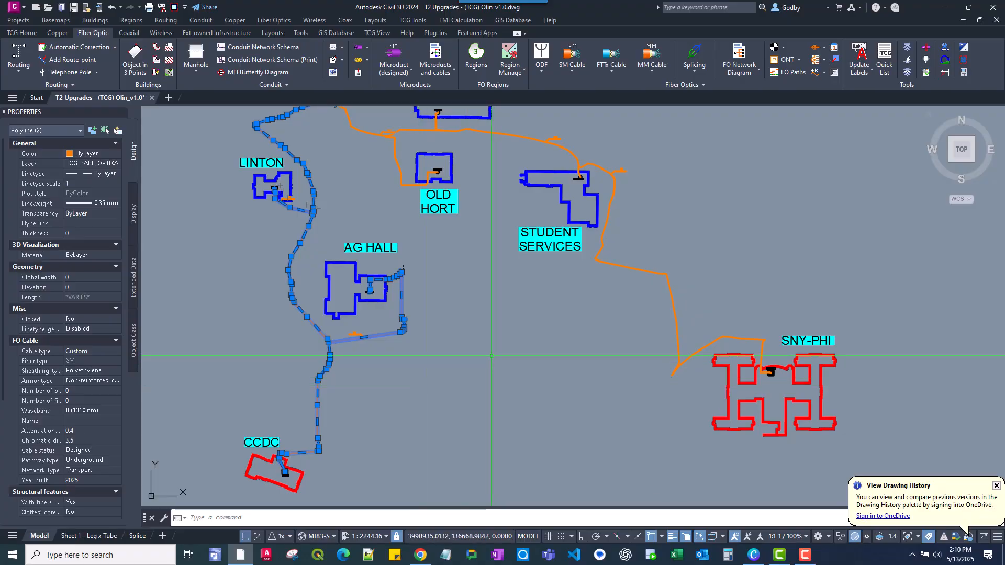
middle_drag(412, 346, 454, 504)
click(390, 279)
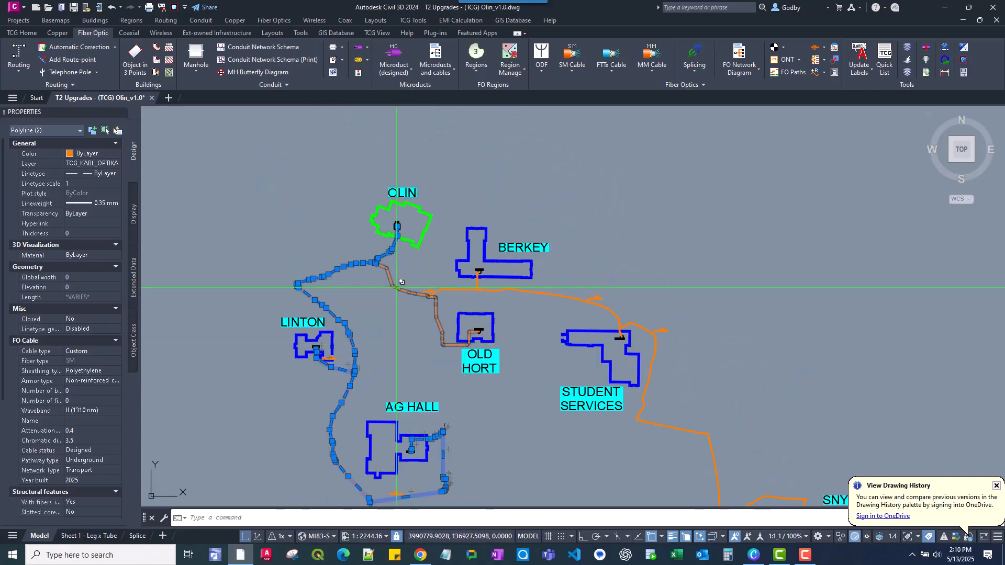
click(455, 290)
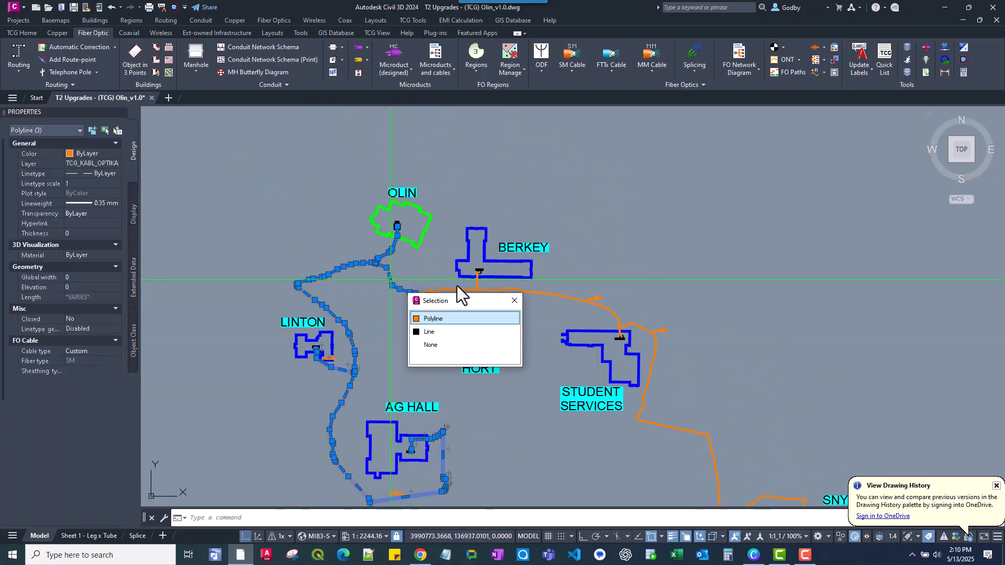
click(452, 284)
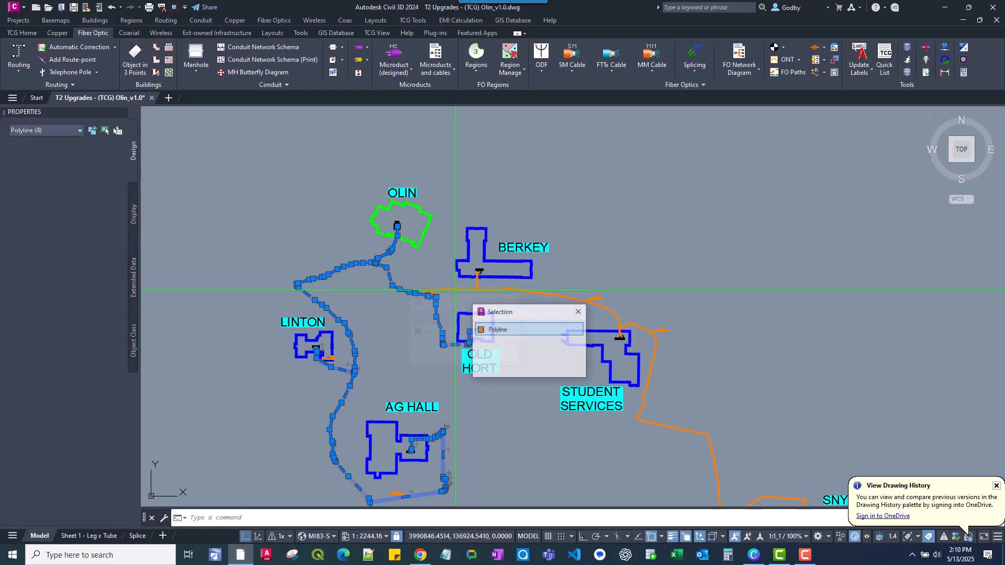
click(513, 329)
middle_drag(669, 310, 506, 155)
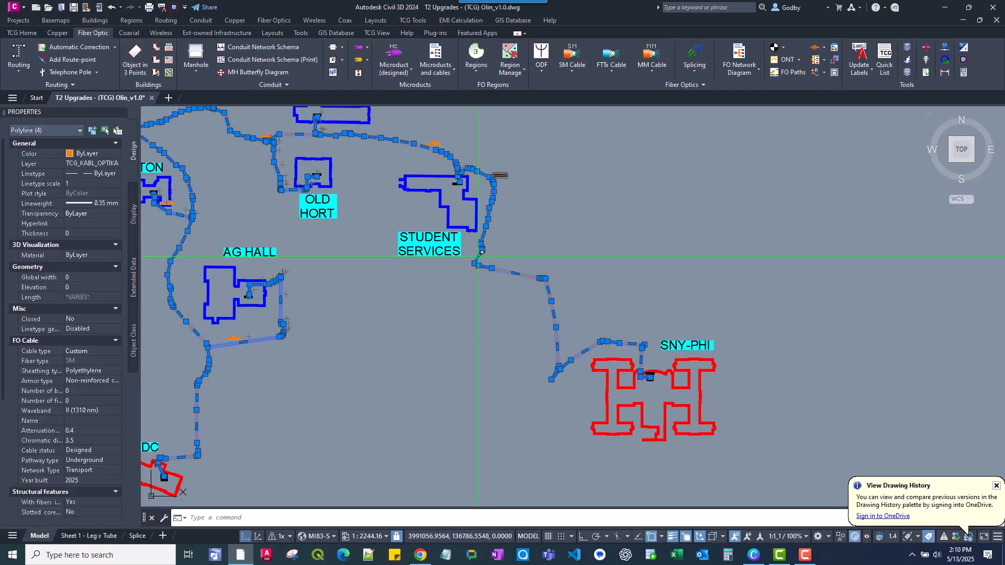
click(99, 351)
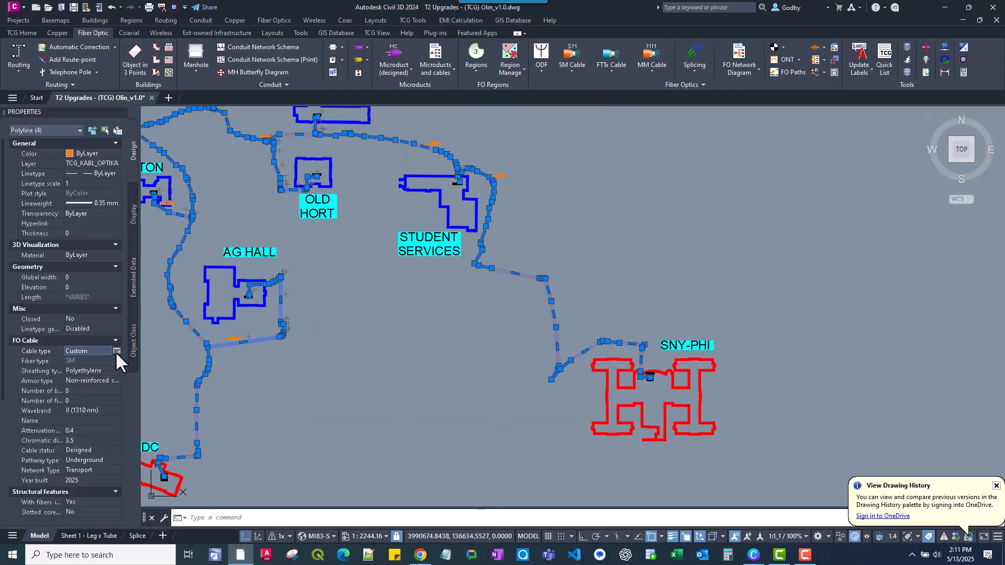
click(117, 344)
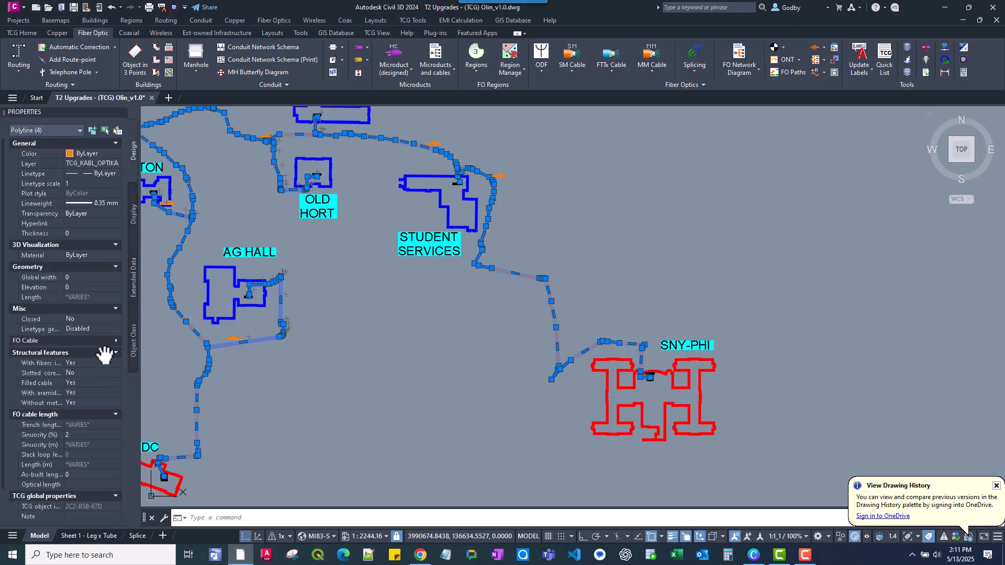
click(115, 341)
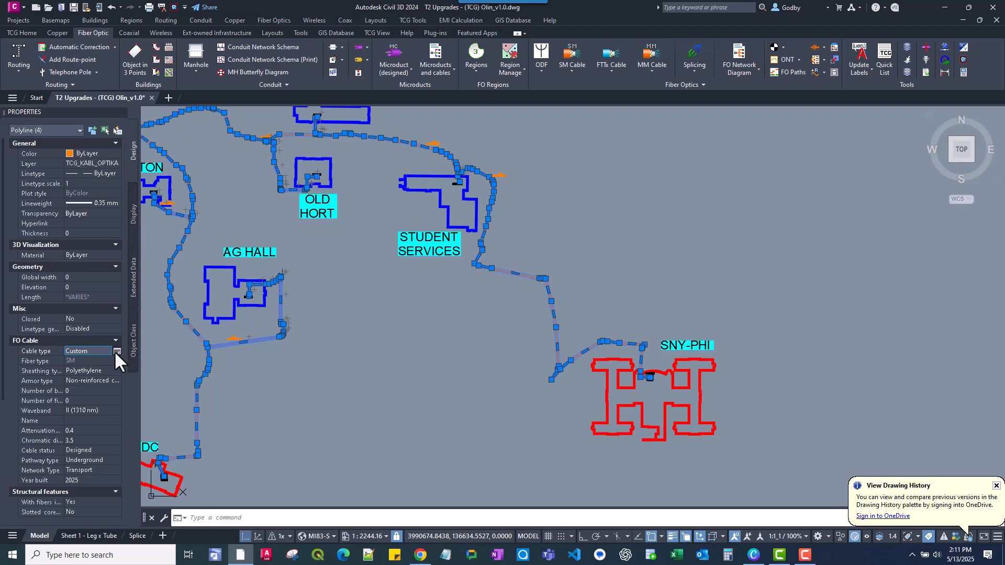
click(116, 351)
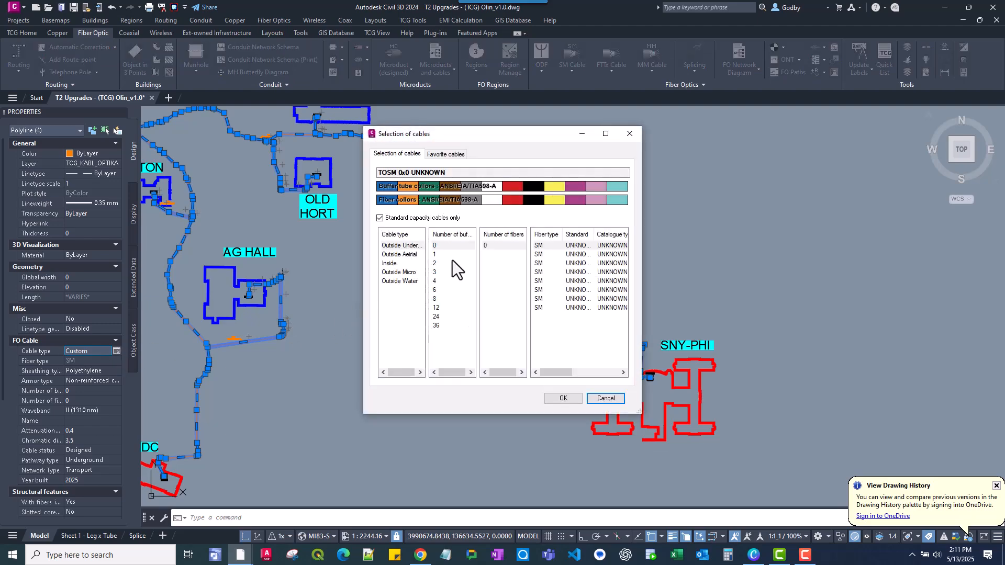
click(437, 309)
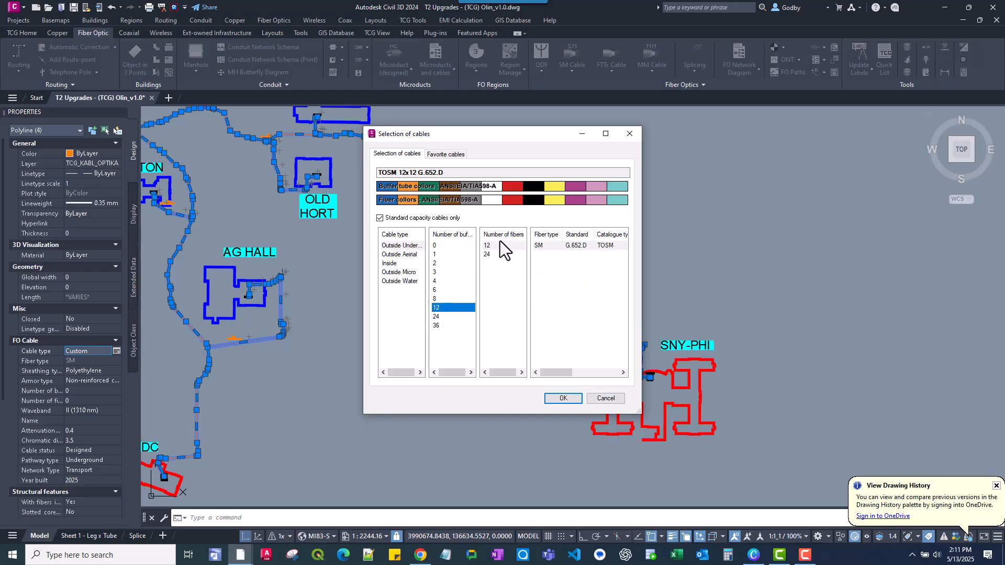
click(487, 245)
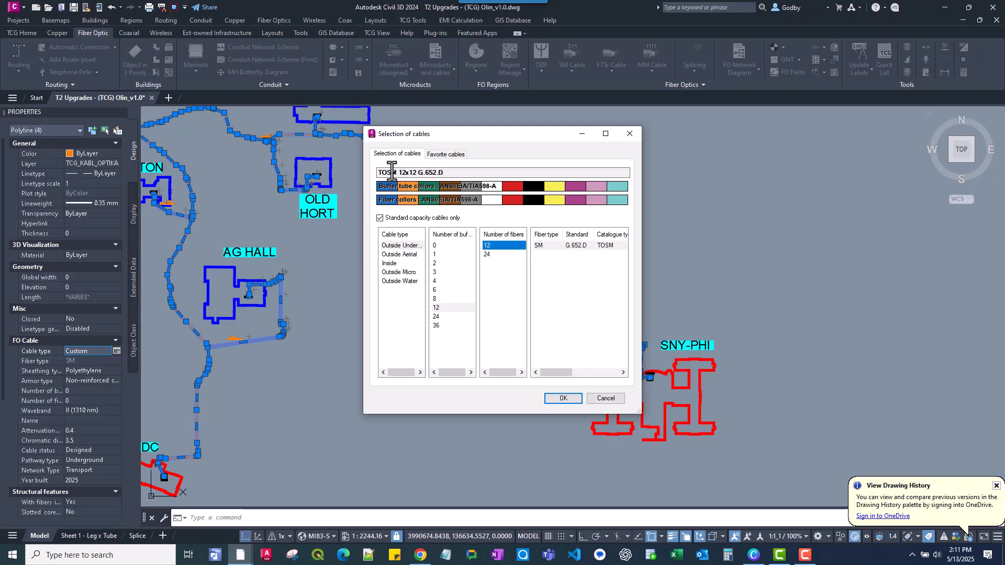
click(560, 399)
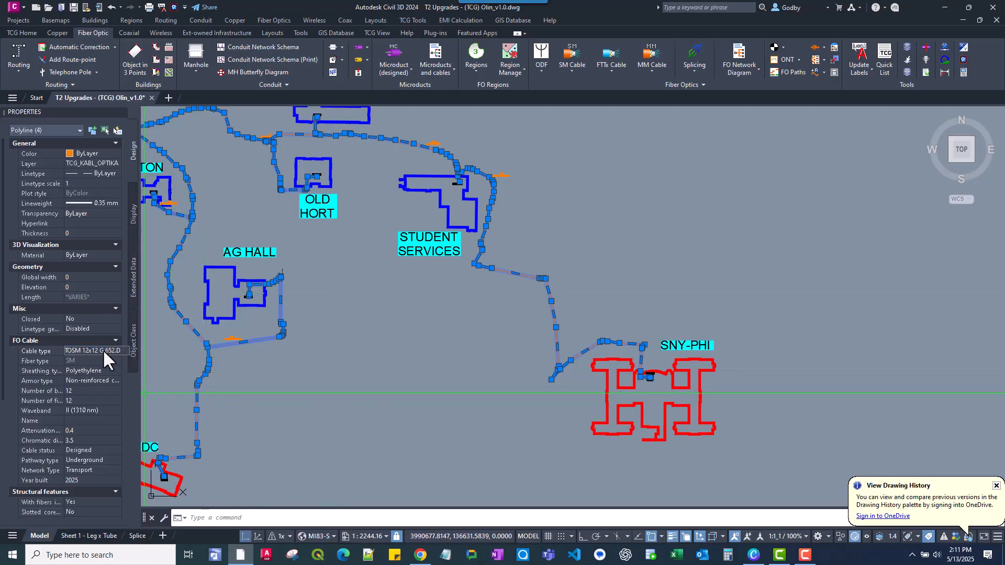
key(Escape)
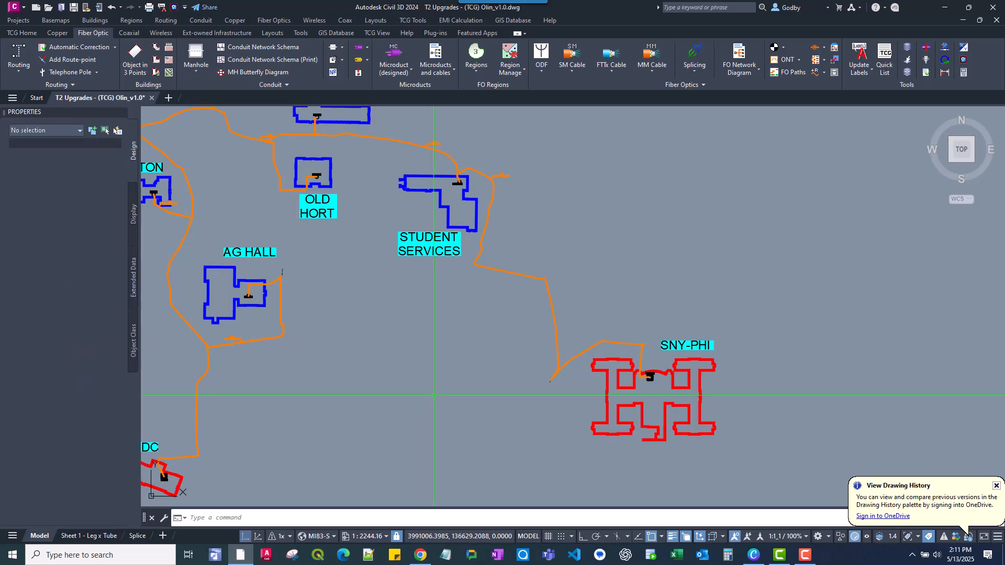
- Open the splicing schematic of the STU SRV splice point in Student Services, check it for connected cables, and close it
scroll(439, 458, down, 2)
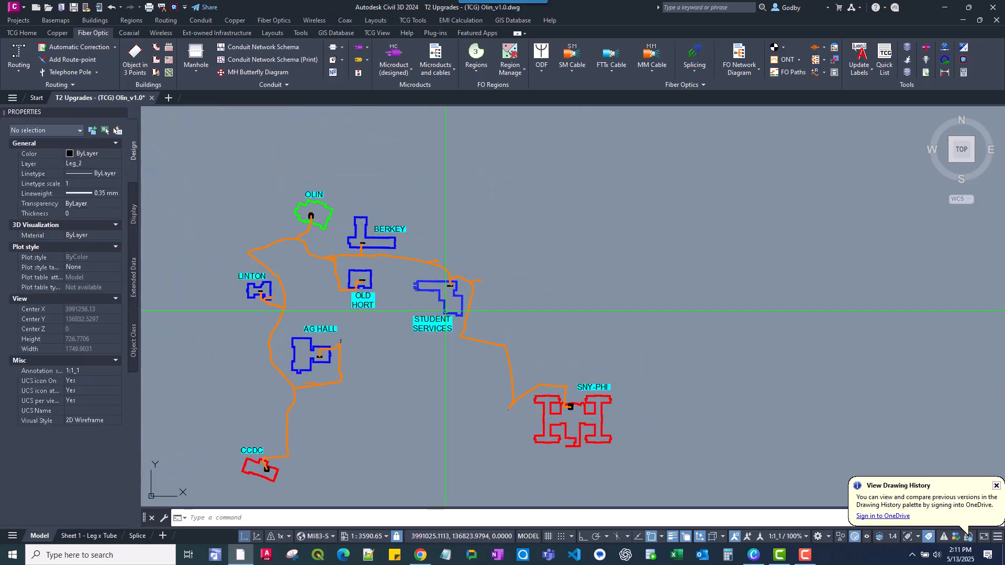
scroll(445, 312, up, 8)
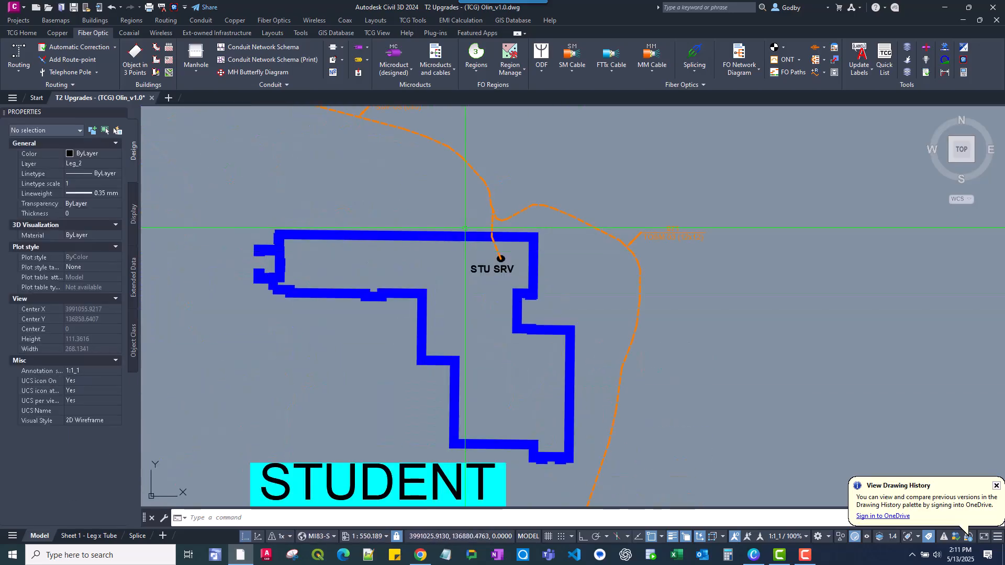
scroll(465, 228, up, 4)
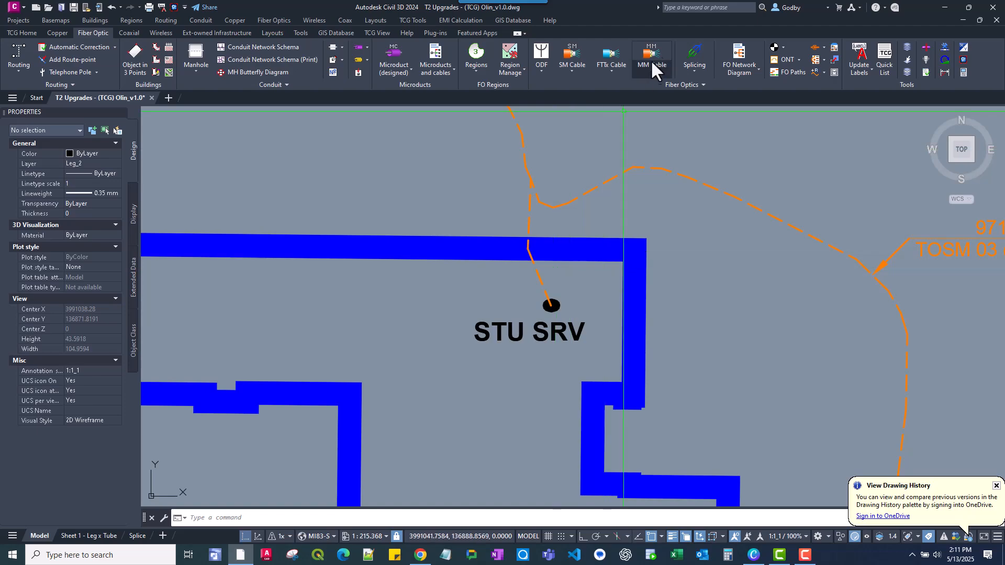
click(696, 62)
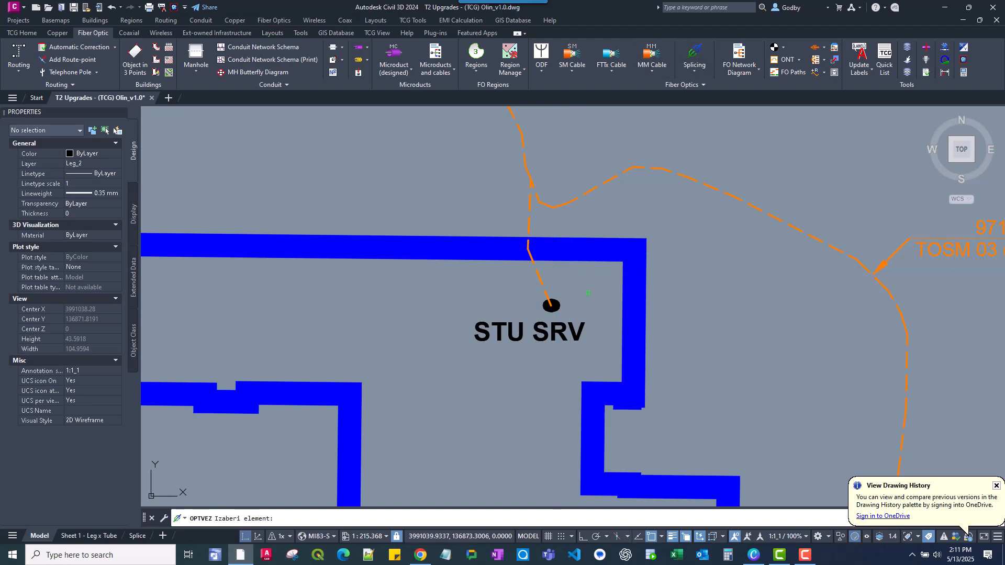
click(556, 308)
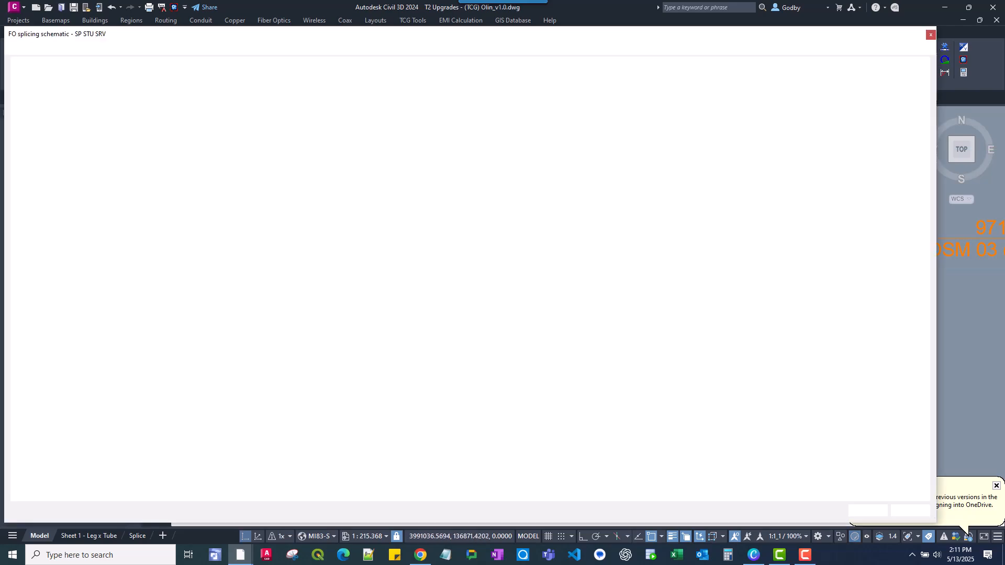
scroll(373, 306, down, 3)
middle_drag(372, 304, 472, 303)
scroll(476, 312, down, 2)
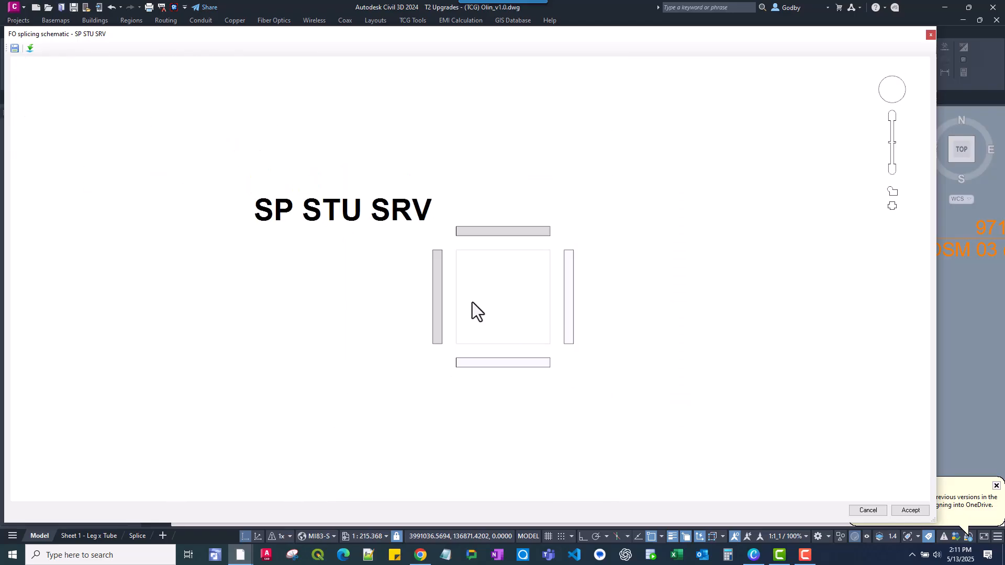
click(930, 35)
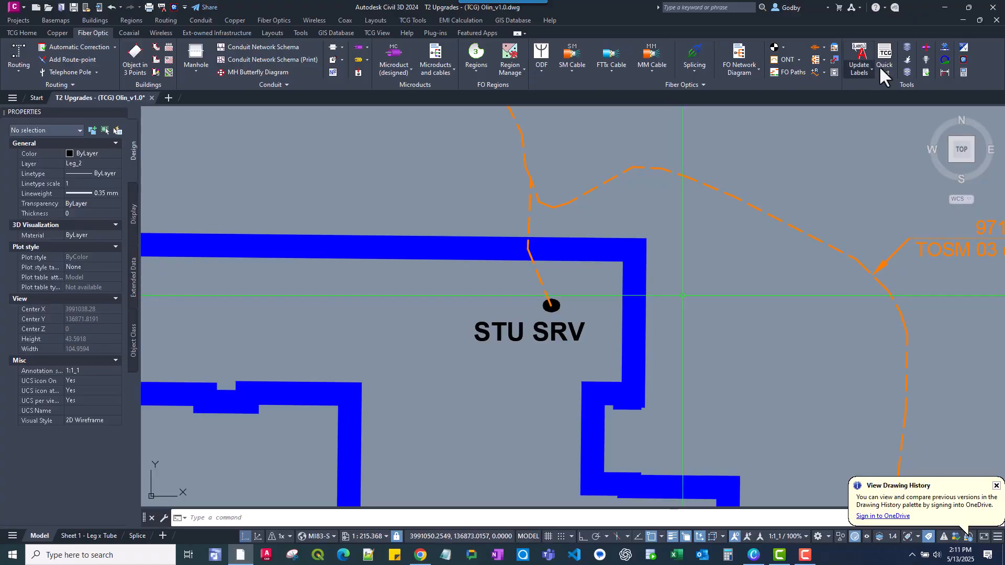
- Cut the TOSM 03 single-mode cable at the STU SRV splice point with the Cut infrastructure tool
click(925, 48)
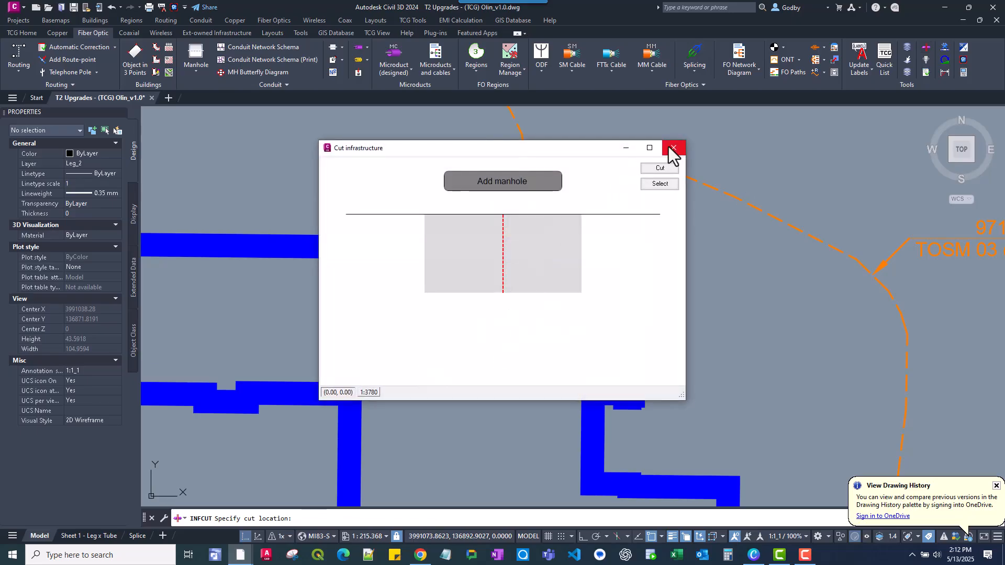
click(669, 149)
click(926, 46)
click(676, 148)
click(552, 305)
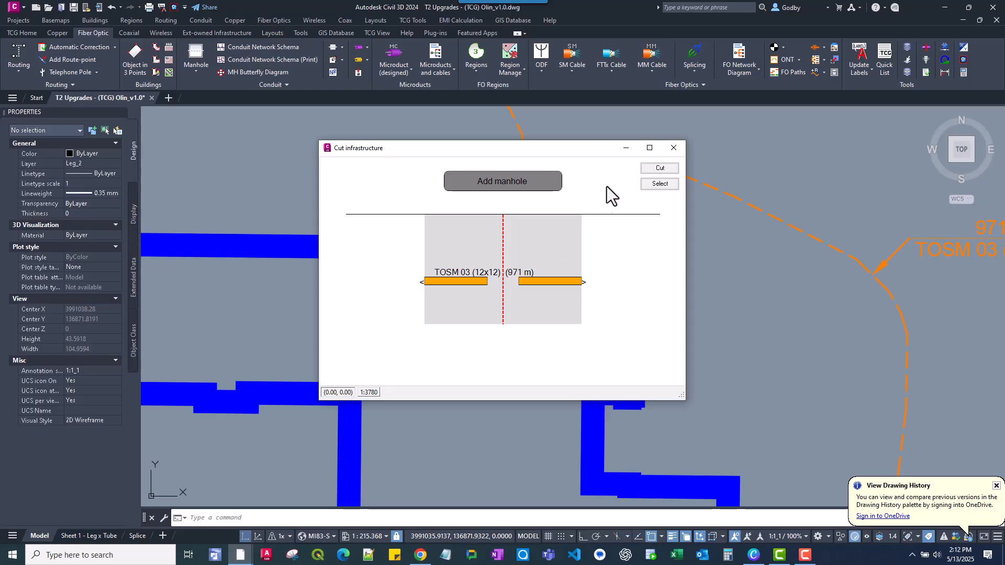
click(660, 169)
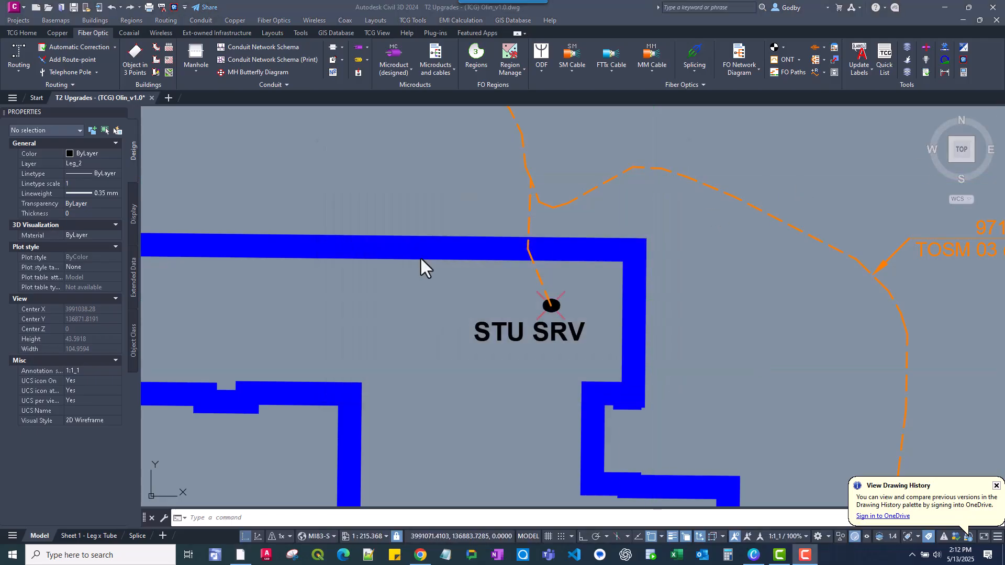
click(567, 307)
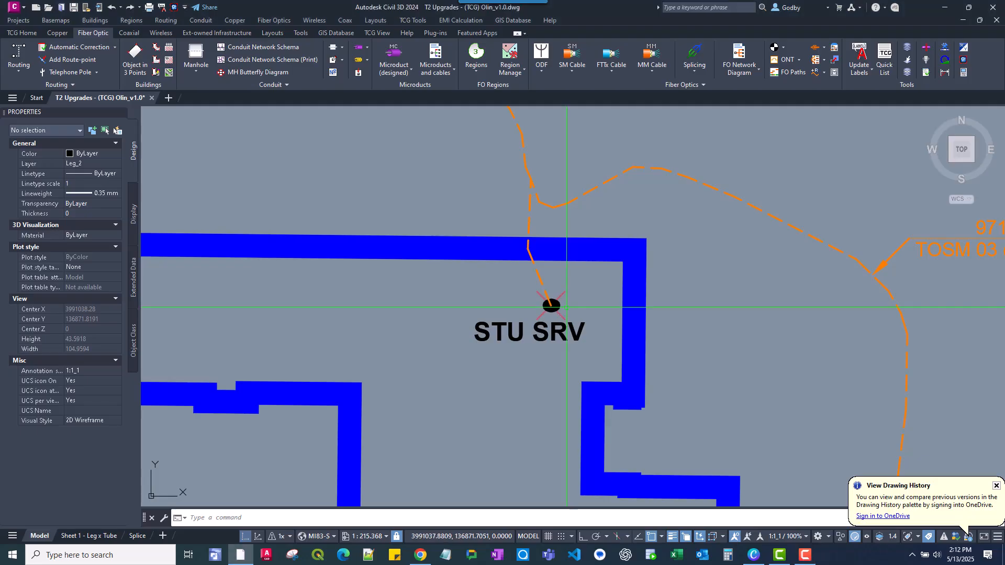
click(559, 308)
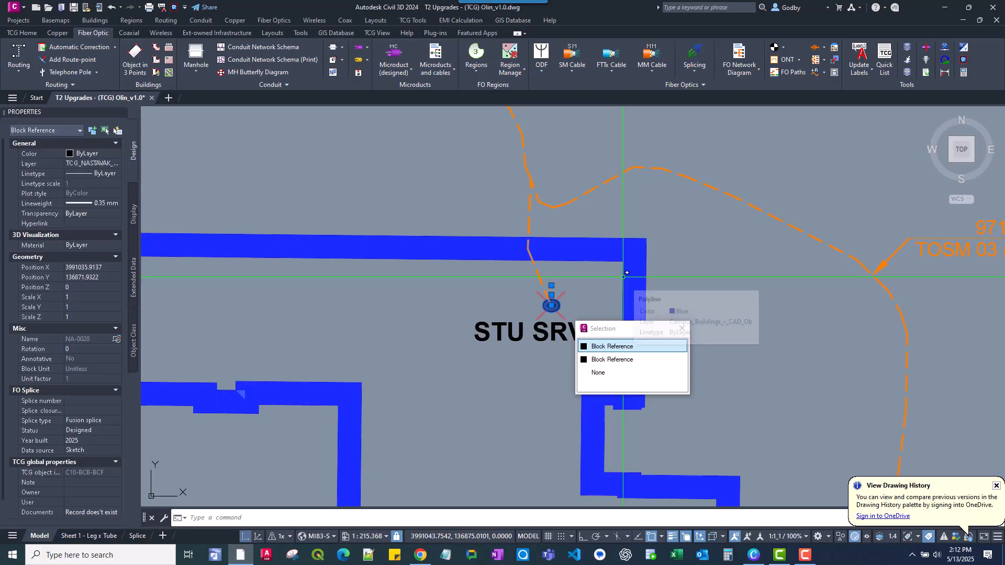
key(Escape)
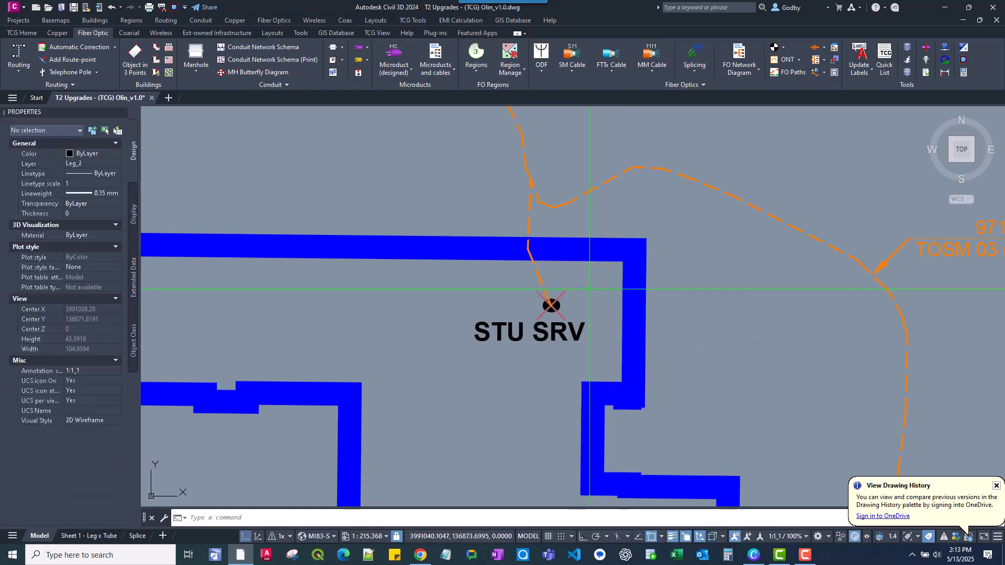
scroll(590, 289, down, 2)
scroll(590, 289, up, 2)
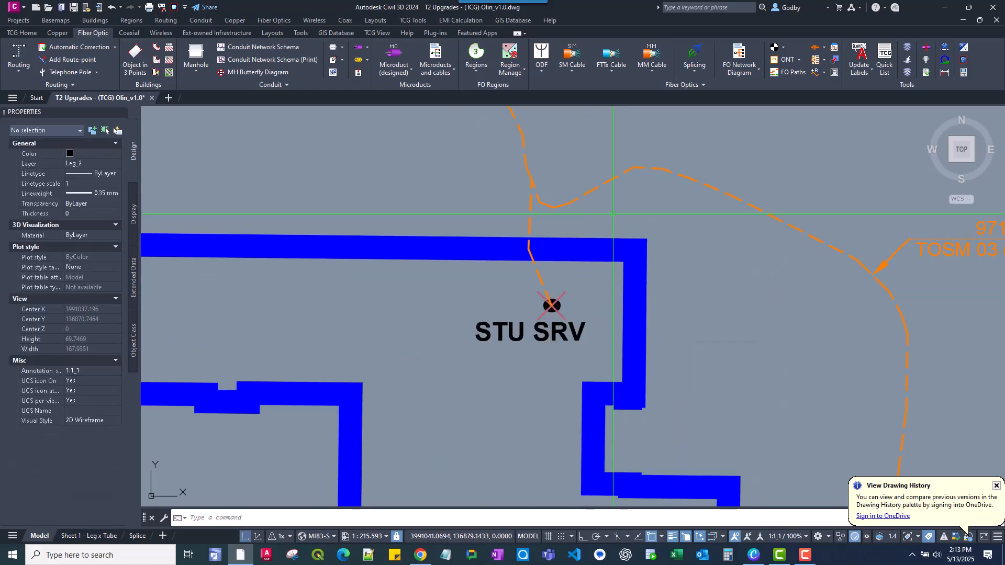
- Open the splicing schematic of the STU SRV splice point and bring up the fiber splicing detail for its two TOSM 03 (12x12) cables
click(694, 57)
scroll(588, 305, up, 4)
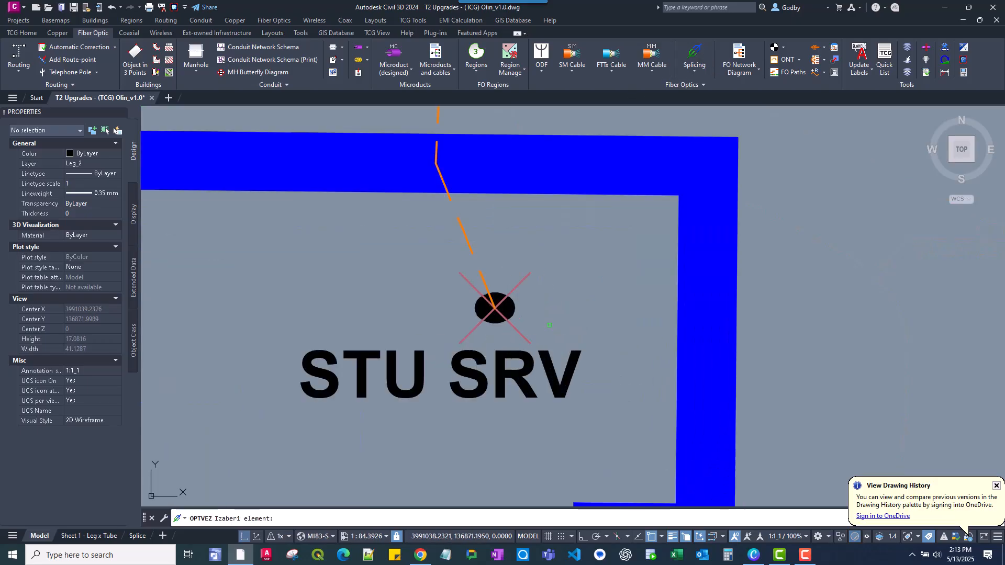
click(495, 308)
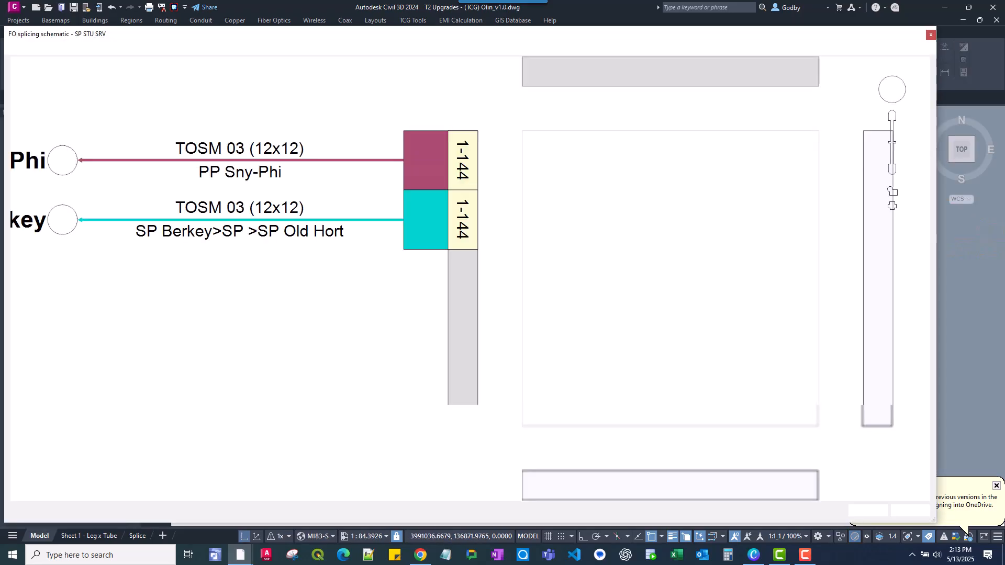
scroll(524, 245, down, 1)
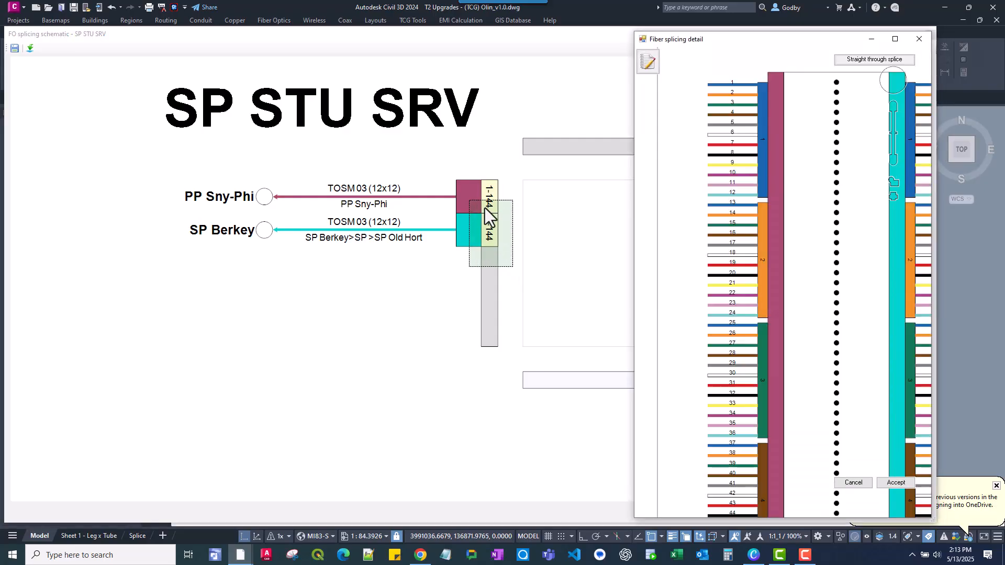
- Examine the buffer tubes and numbered fibers of both TOSM 03 cables in the fiber splicing detail
scroll(773, 300, down, 1)
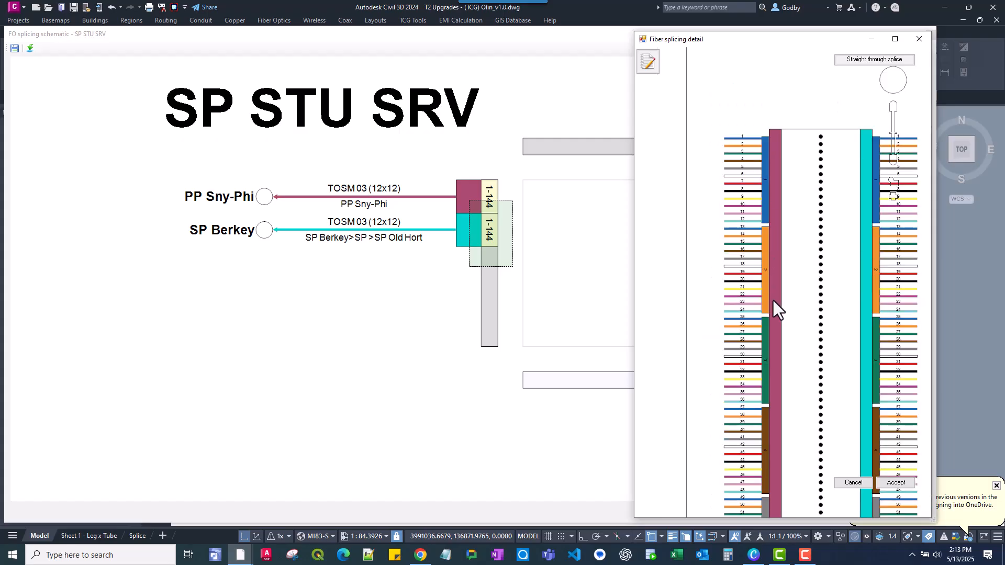
scroll(774, 300, down, 1)
middle_drag(774, 301, 718, 135)
scroll(717, 435, up, 3)
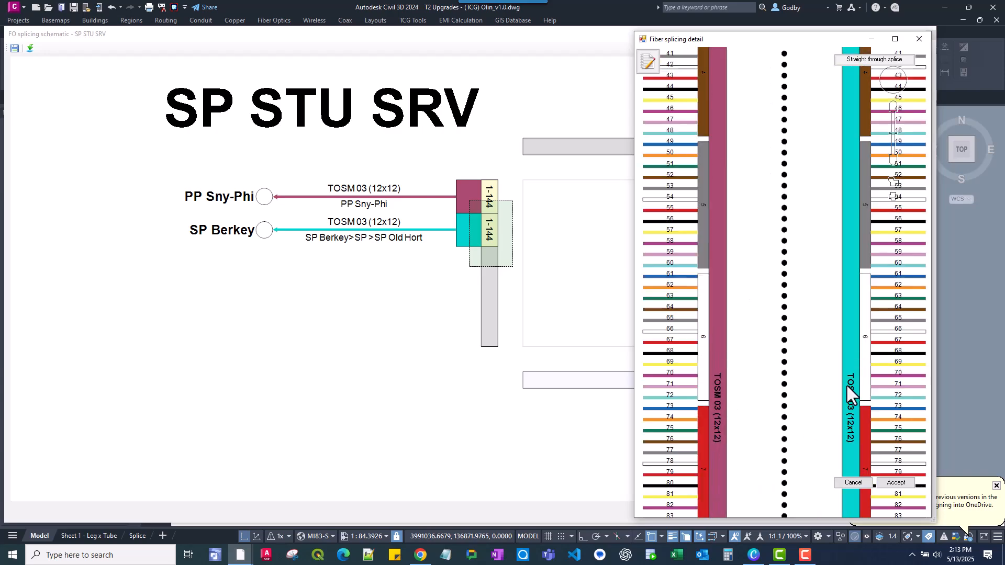
scroll(847, 385, down, 5)
middle_drag(847, 386, 787, 169)
scroll(793, 339, down, 2)
middle_drag(776, 346, 769, 501)
scroll(768, 280, up, 2)
scroll(769, 279, up, 1)
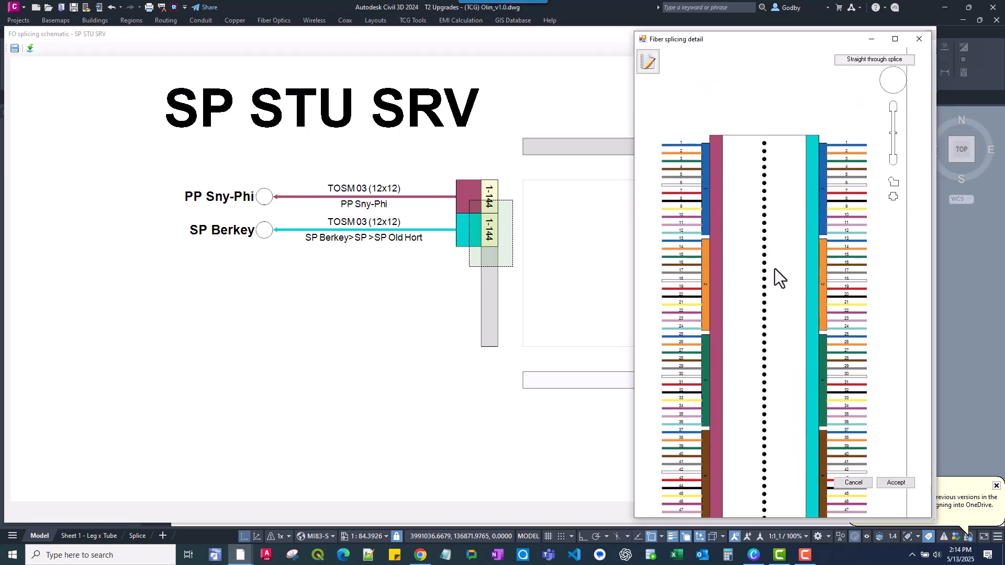
- Apply a straight-through splice between the two TOSM 03 cables at STU SRV and save the schematic changes
click(861, 59)
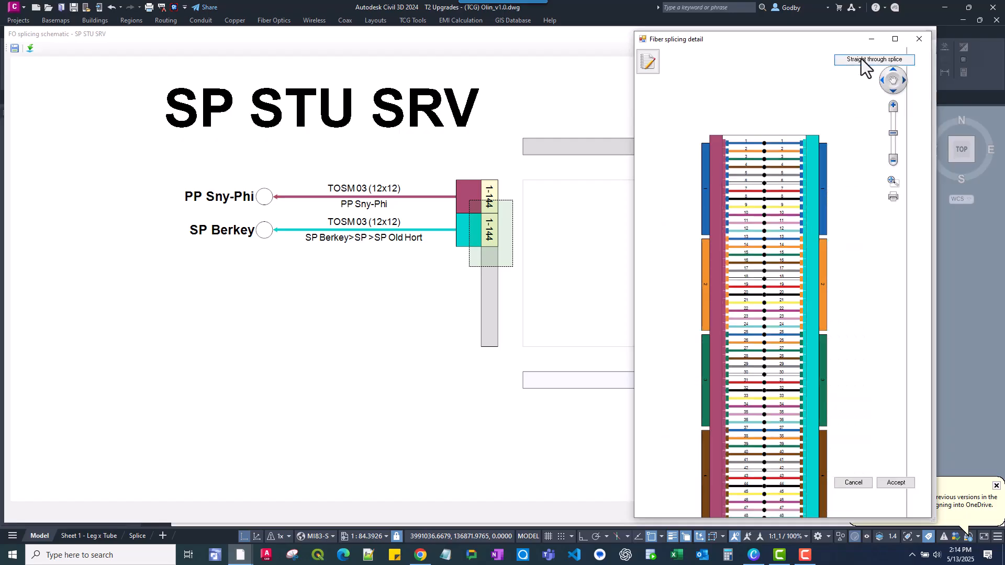
click(897, 482)
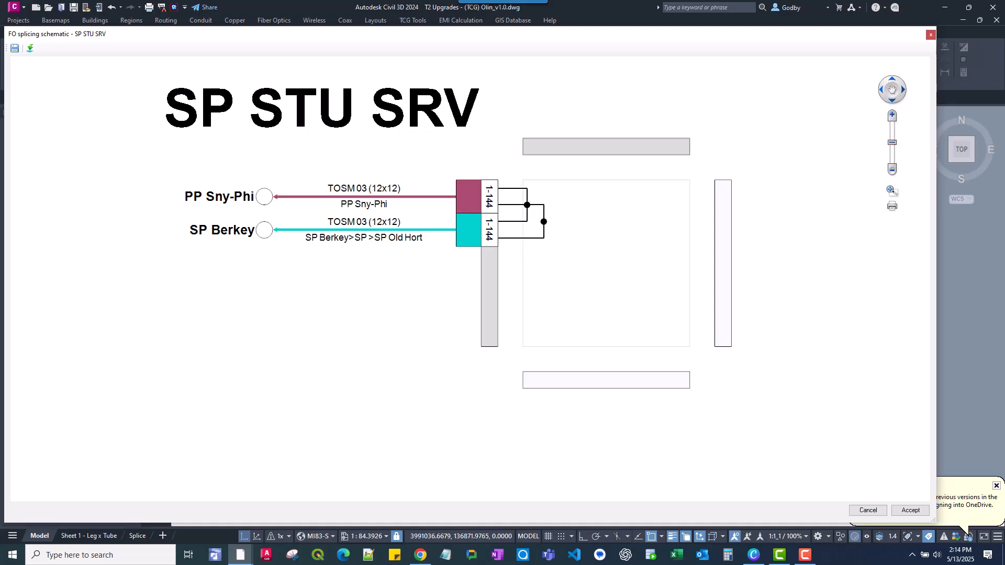
click(906, 512)
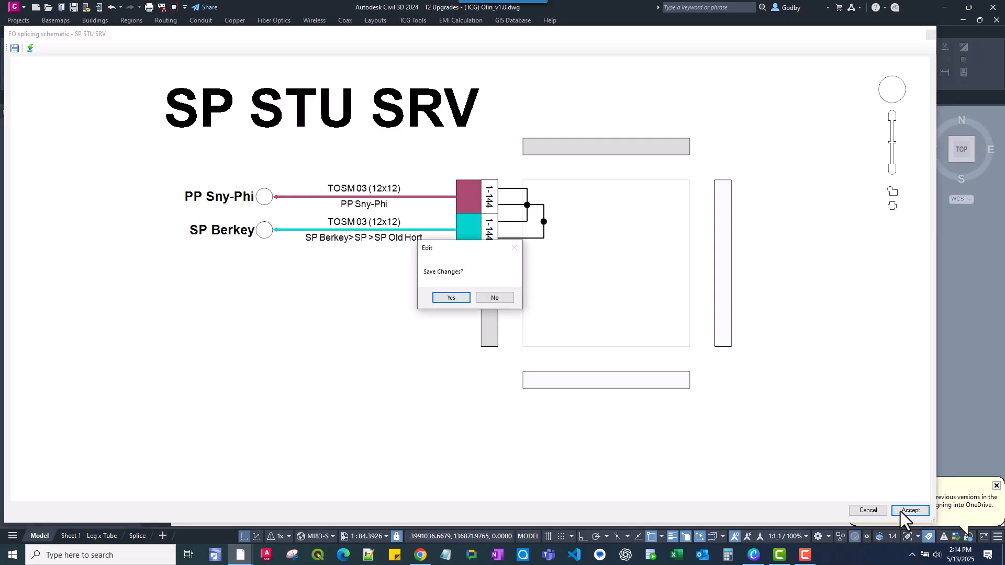
click(453, 298)
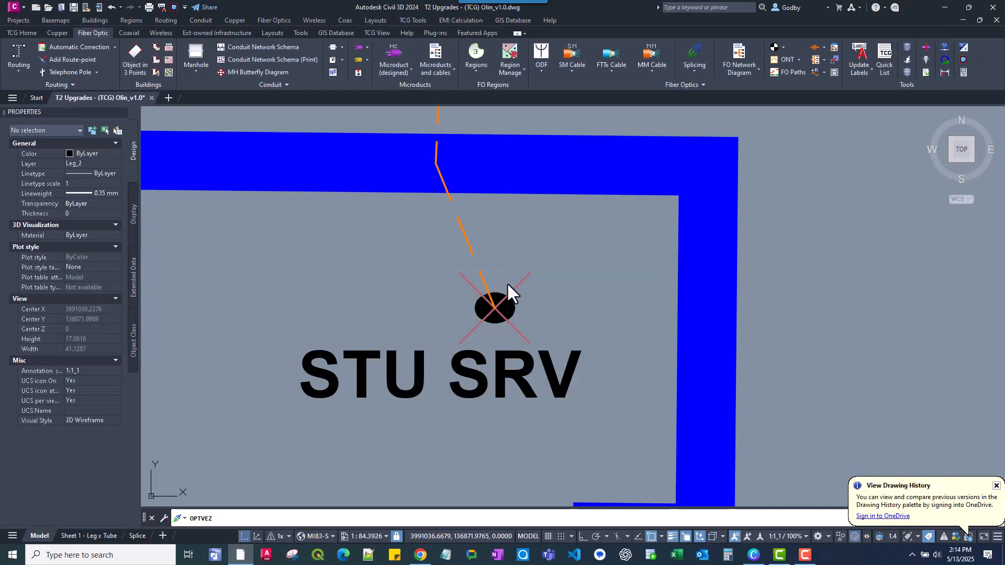
- Cut the TOSM 03 (12x12) cable at the Berkey splice point with the Cut infrastructure tool
scroll(508, 278, down, 6)
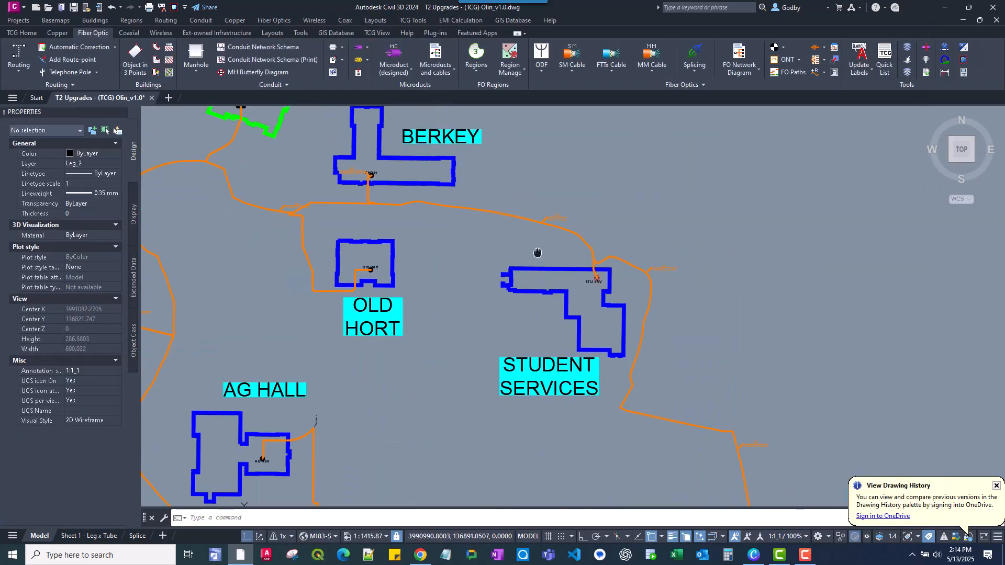
scroll(466, 209, up, 8)
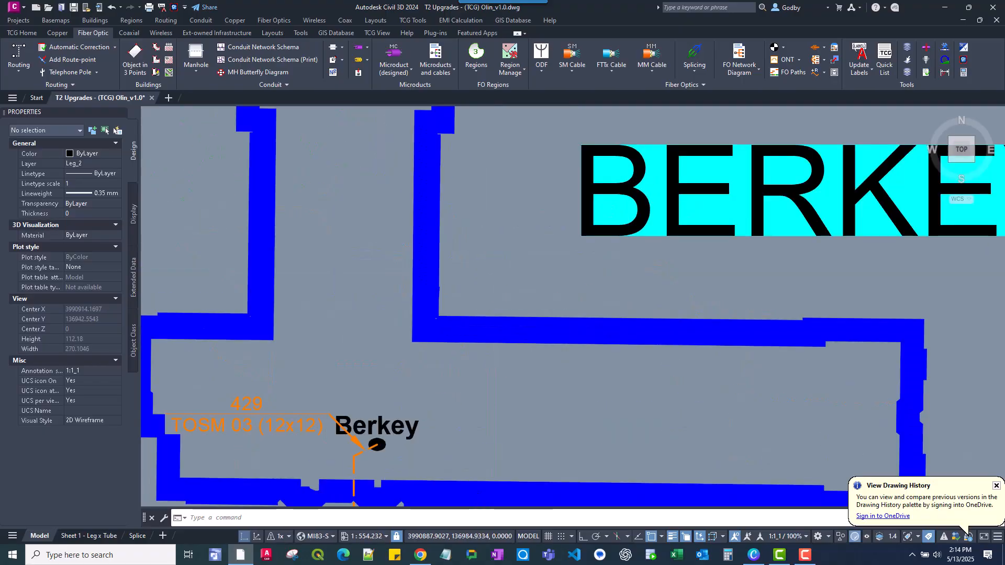
scroll(545, 306, up, 4)
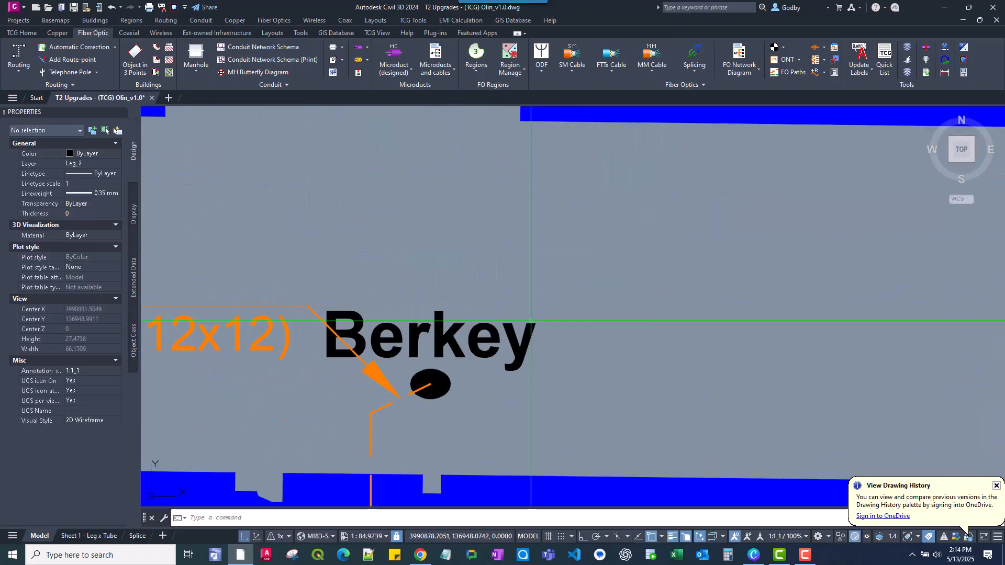
click(926, 57)
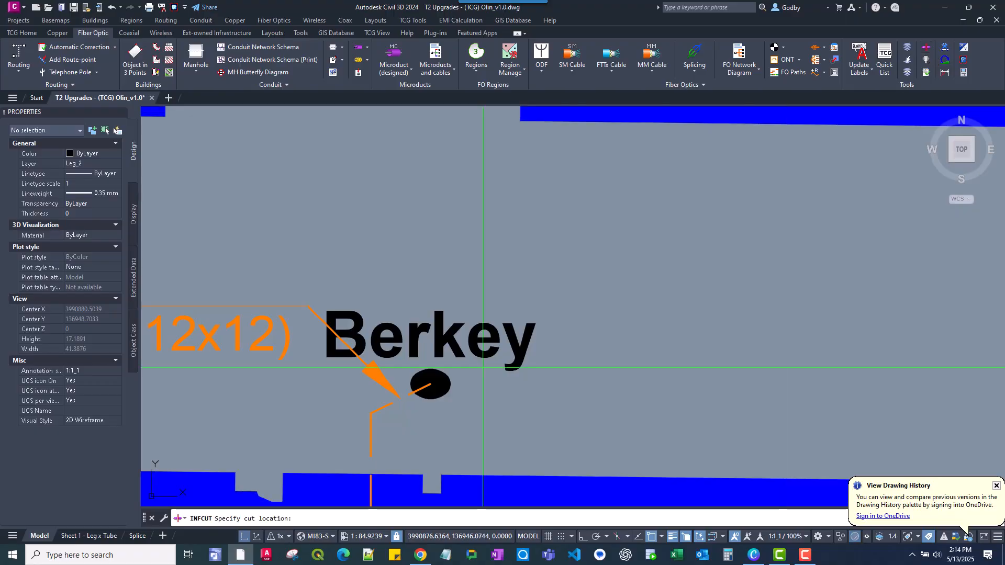
click(430, 383)
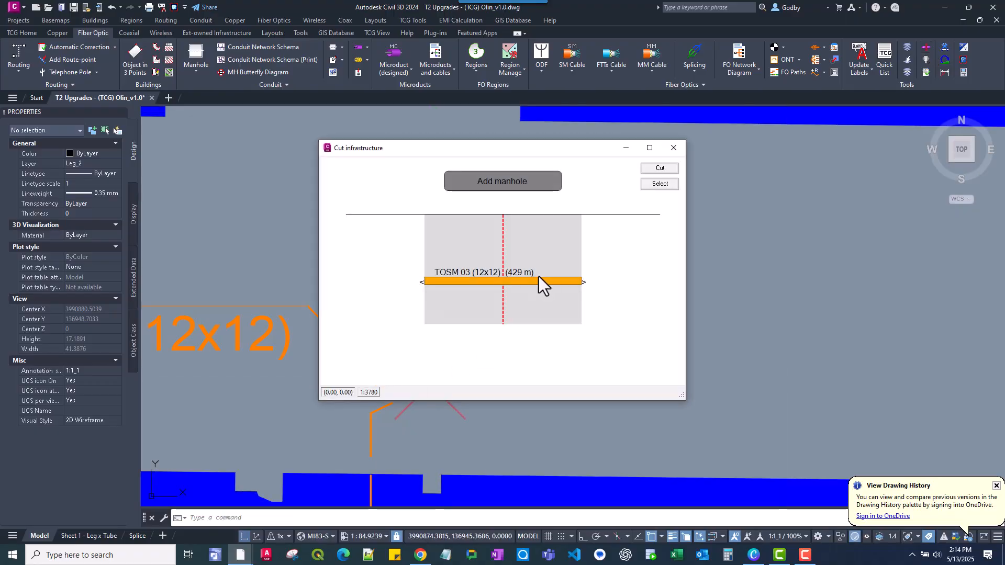
click(671, 168)
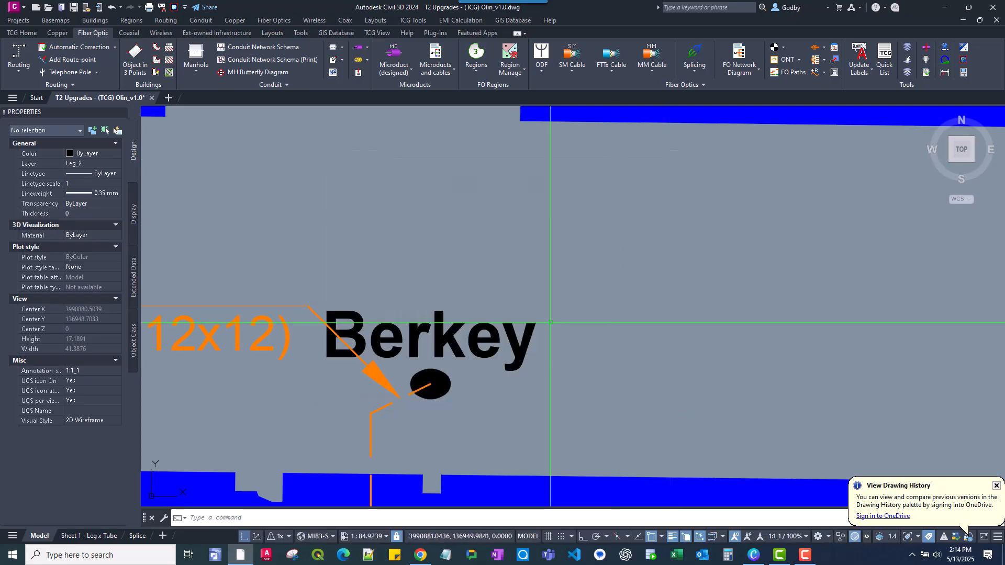
click(449, 380)
click(474, 382)
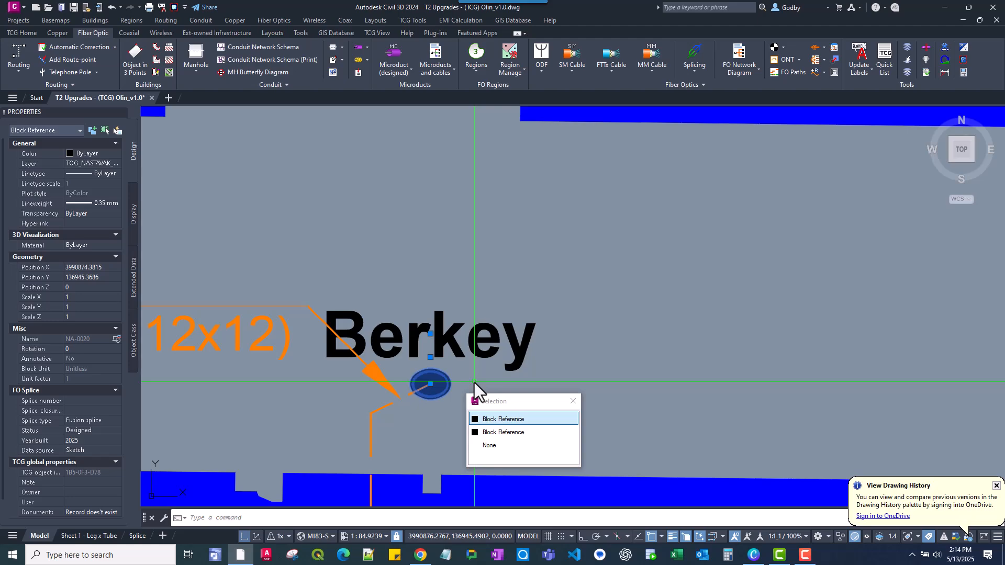
click(431, 385)
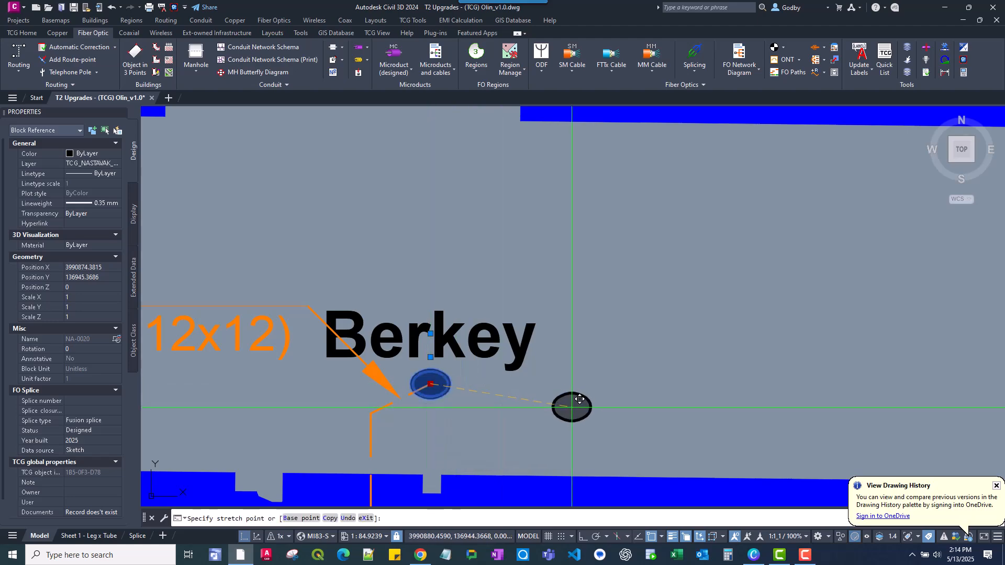
key(Escape)
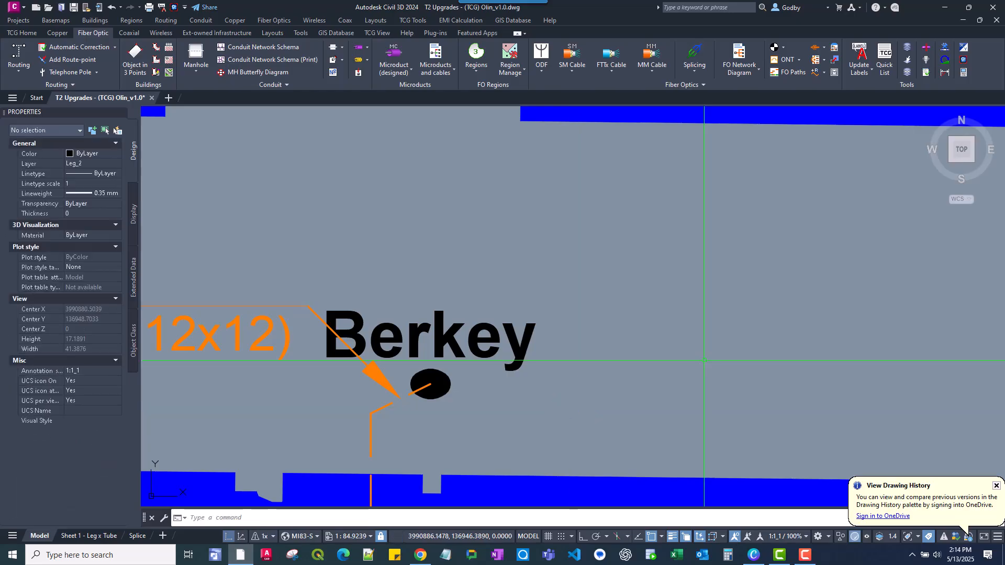
- Splice the two TOSM 03 (12x12) cables straight through in the Berkey splice point's schematic and save the changes
click(694, 56)
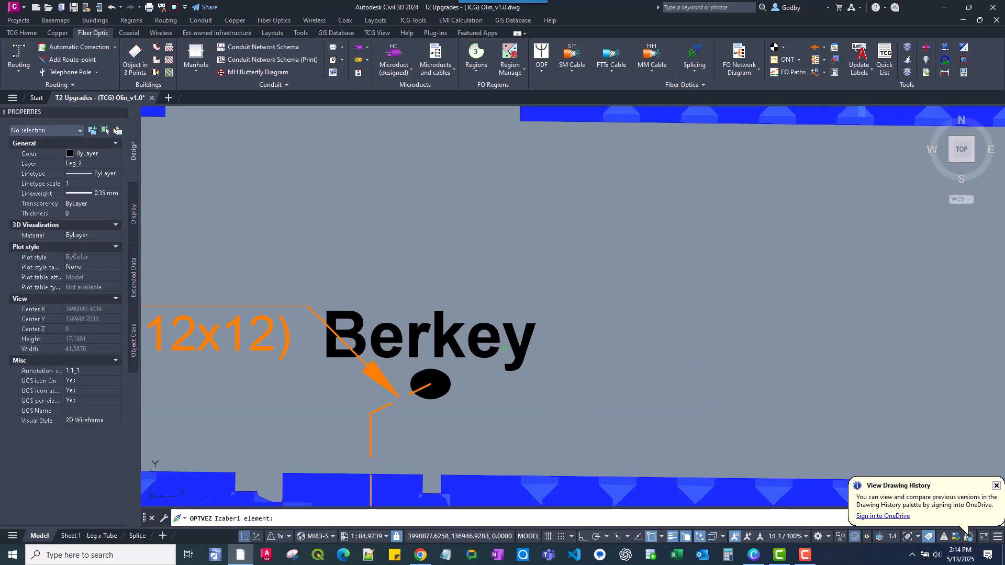
click(450, 384)
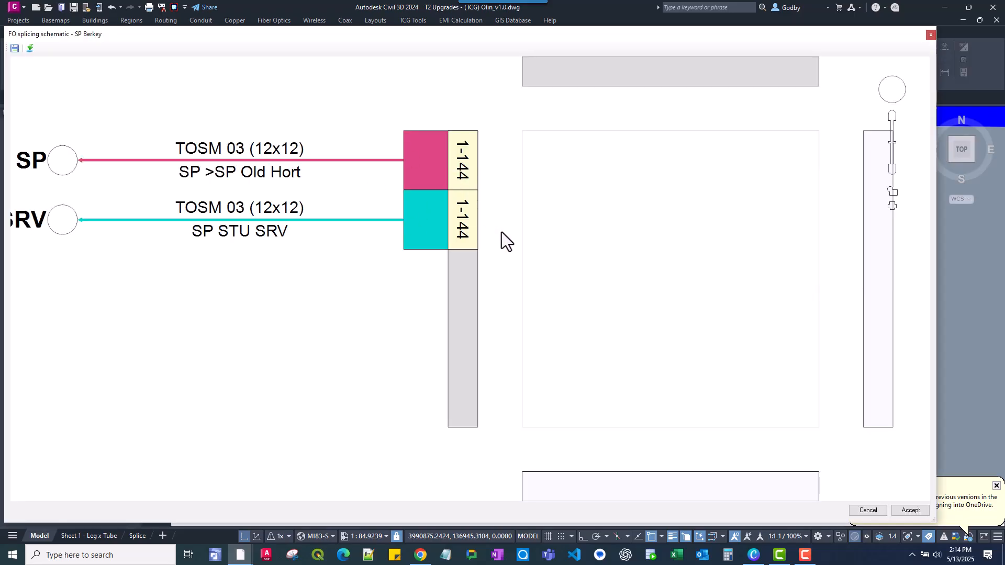
drag(489, 282, 429, 165)
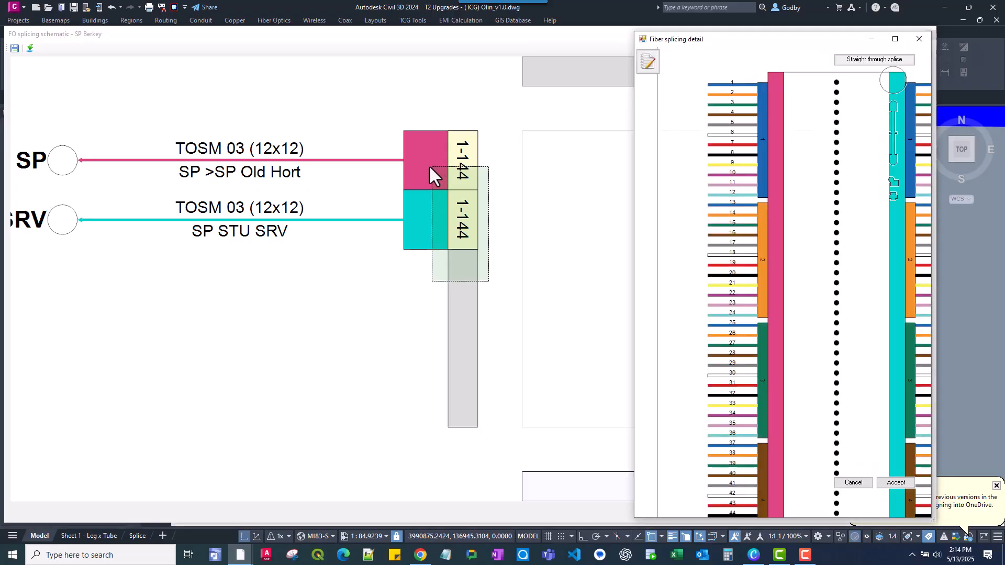
click(858, 61)
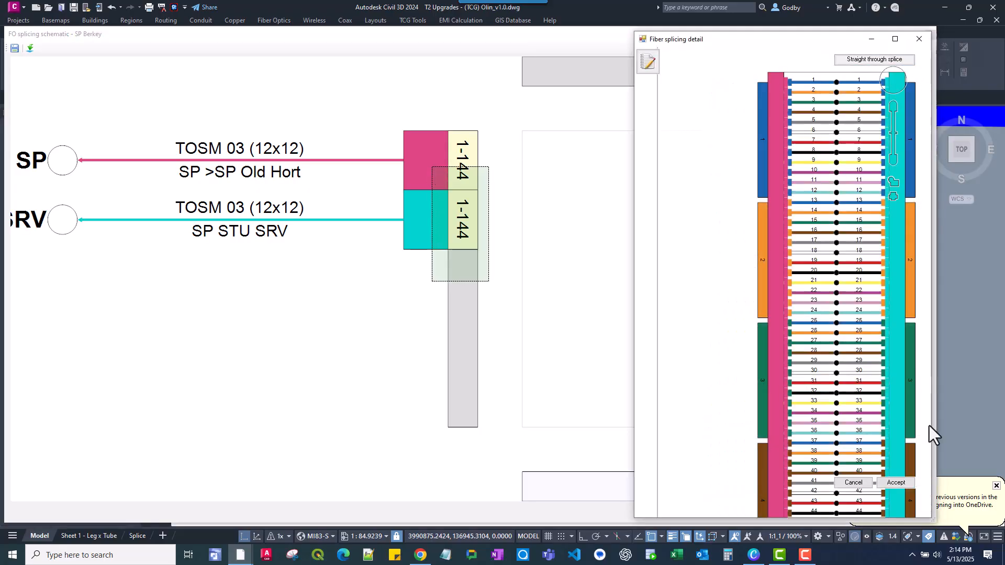
click(903, 486)
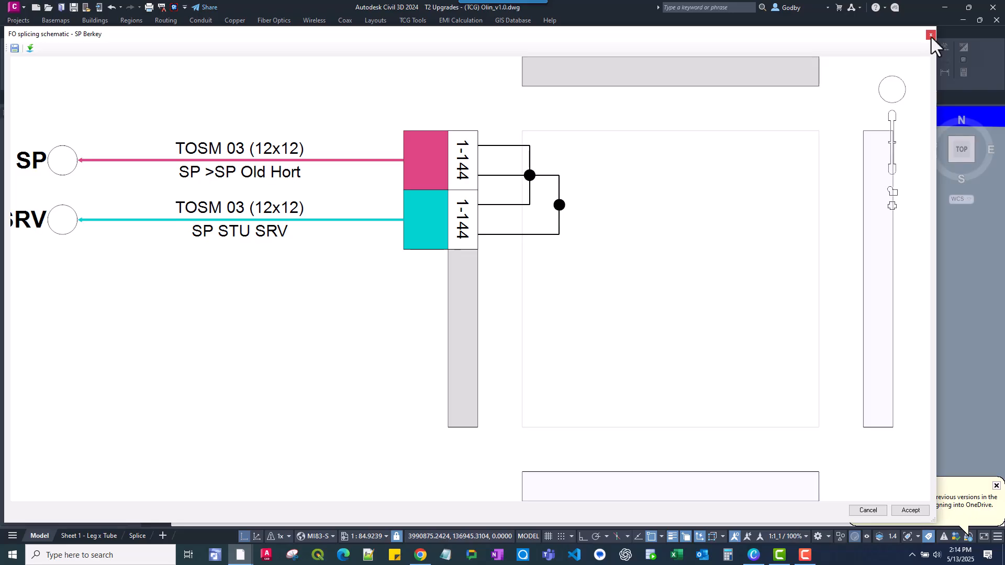
click(912, 512)
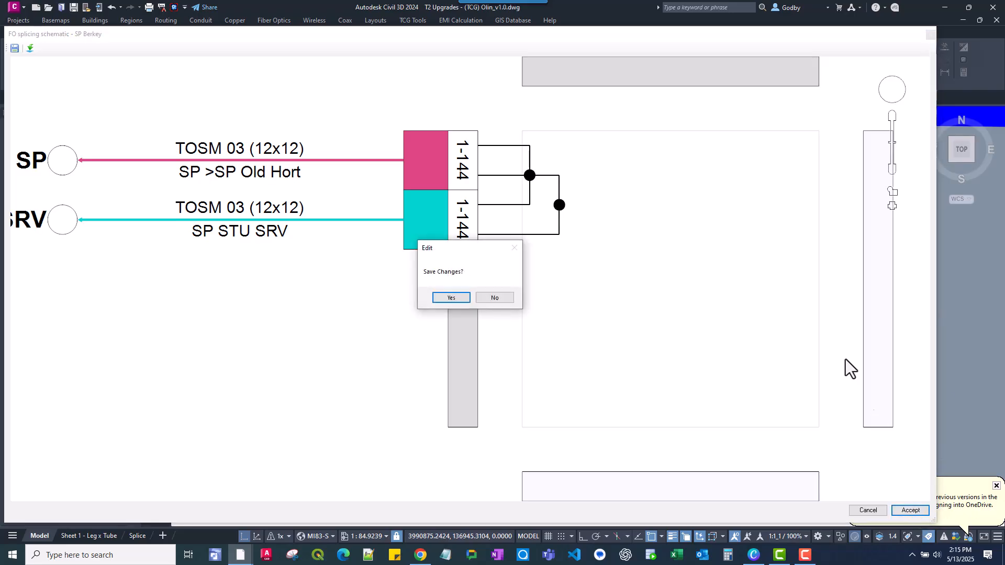
click(457, 301)
- Review the cable routes between the campus buildings and inspect the cable end at the CCDC patch panel
scroll(453, 280, down, 6)
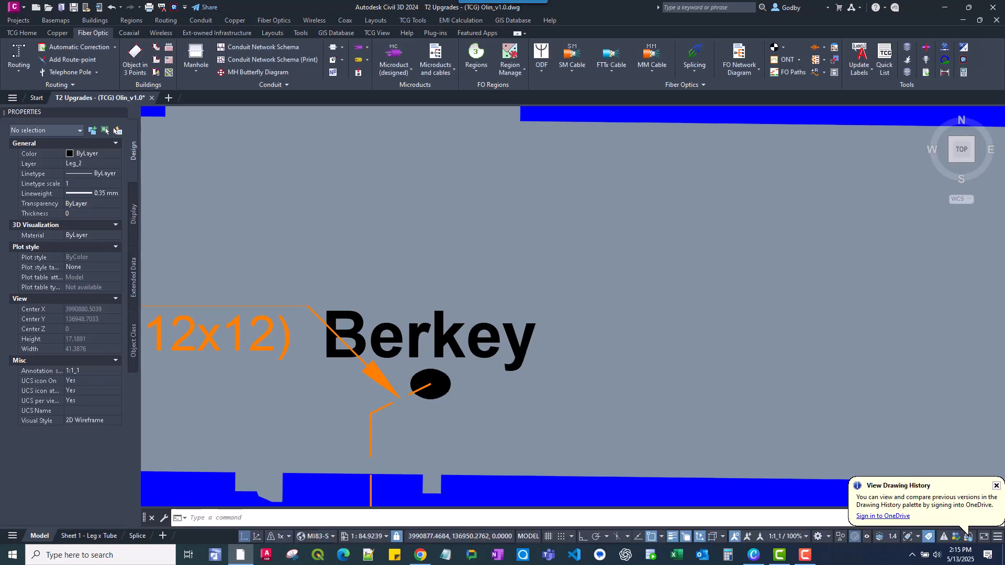
middle_drag(453, 281, 514, 332)
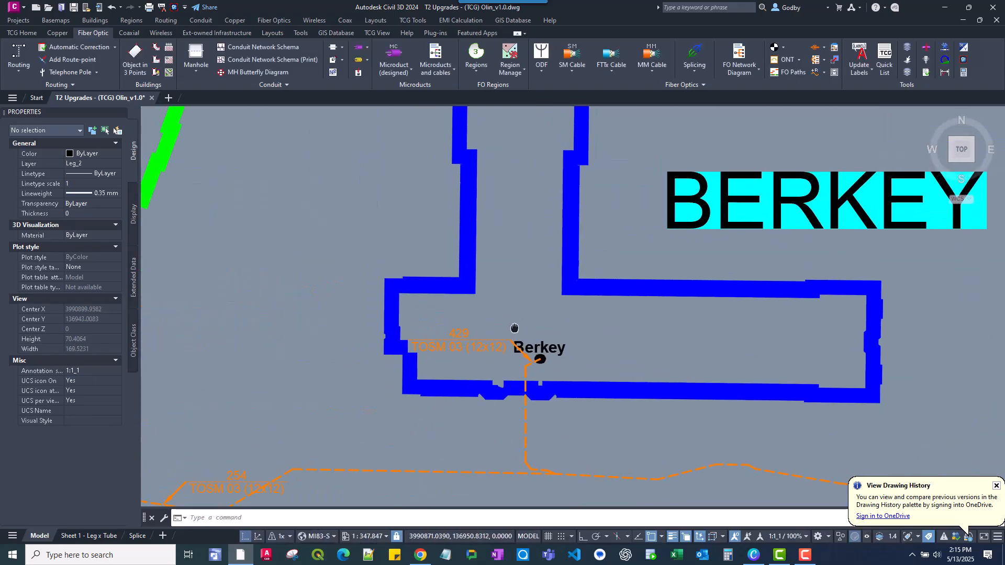
scroll(514, 331, down, 5)
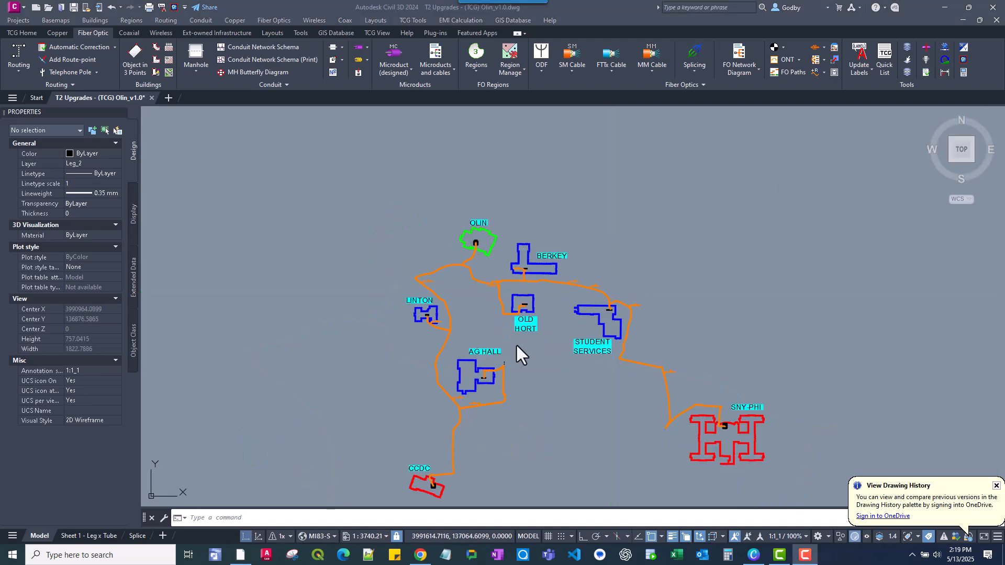
scroll(479, 367, up, 2)
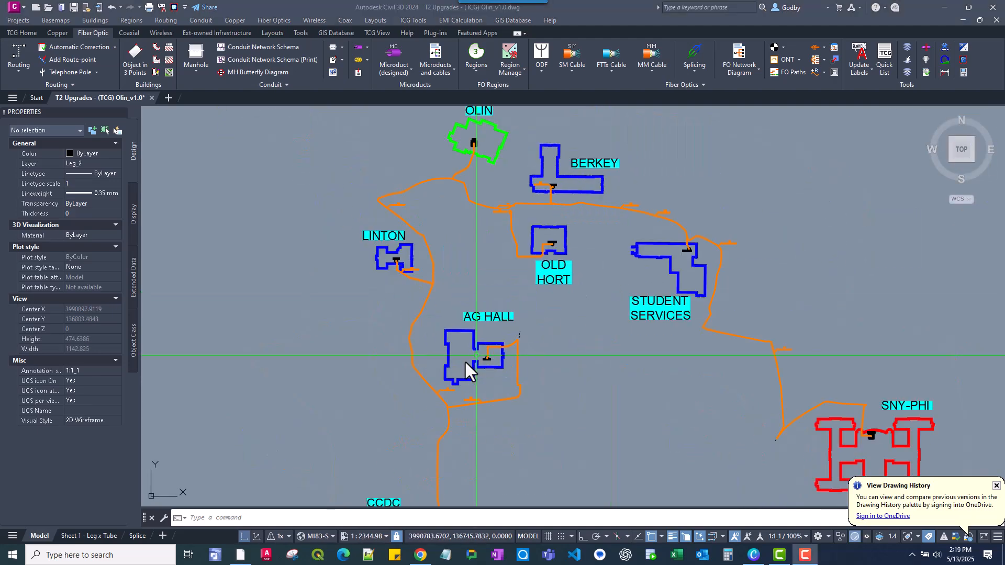
scroll(465, 369, down, 2)
middle_drag(472, 450, 472, 370)
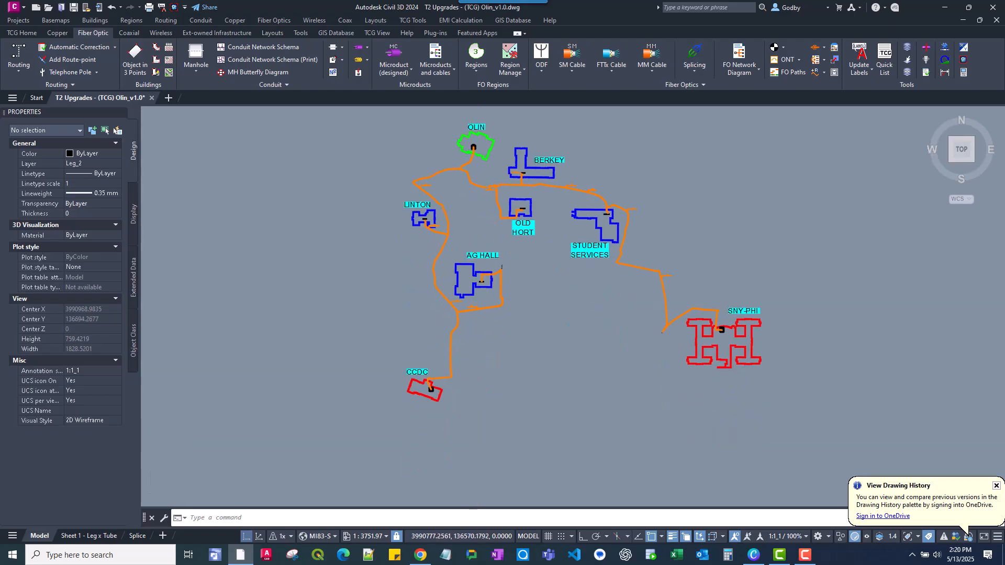
scroll(471, 346, up, 12)
scroll(479, 346, down, 2)
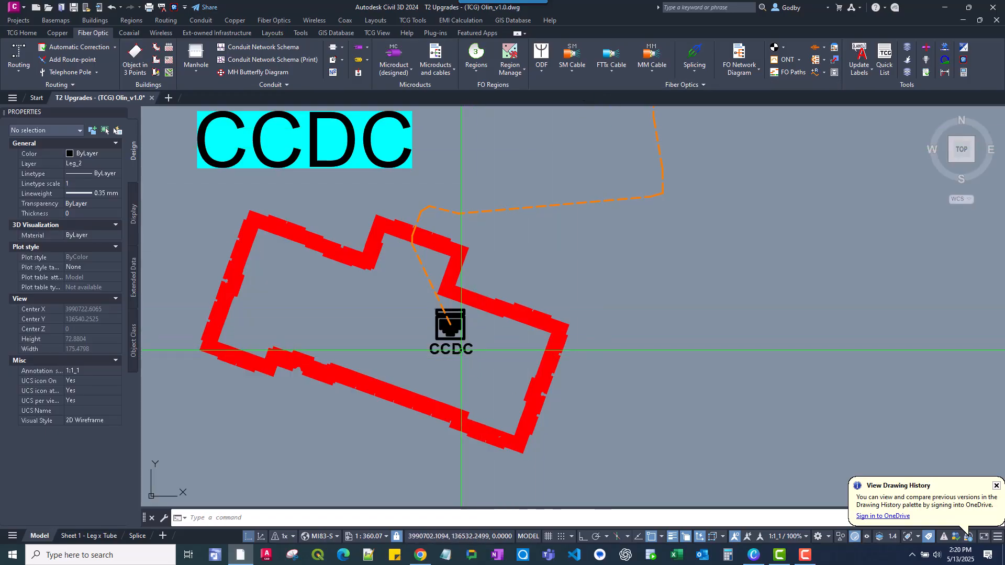
- Open the CCDC patch panel's schematic and connect the TOSM 03 cable's red tube fibers to ports 1–12 of Modul 1
click(695, 52)
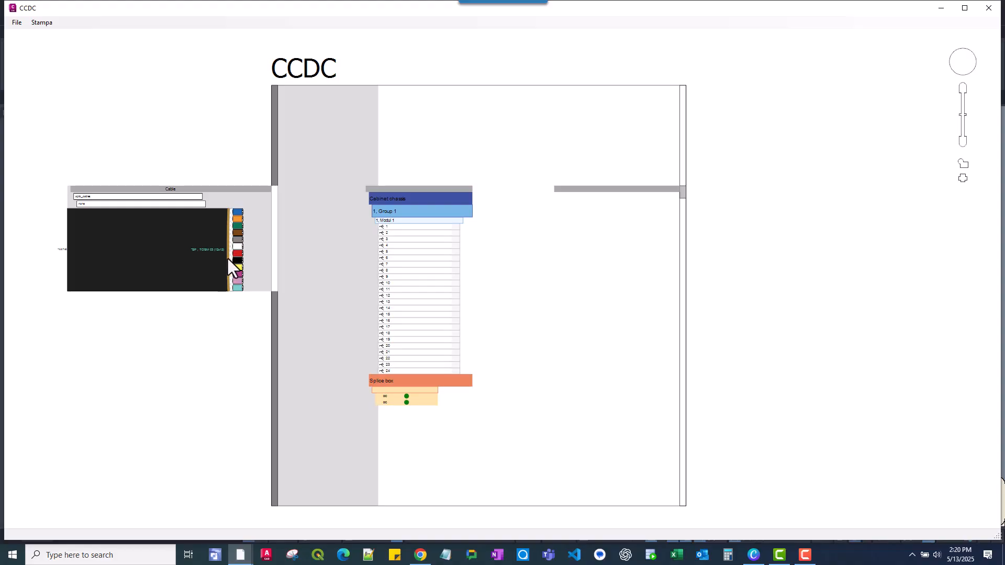
scroll(227, 256, up, 3)
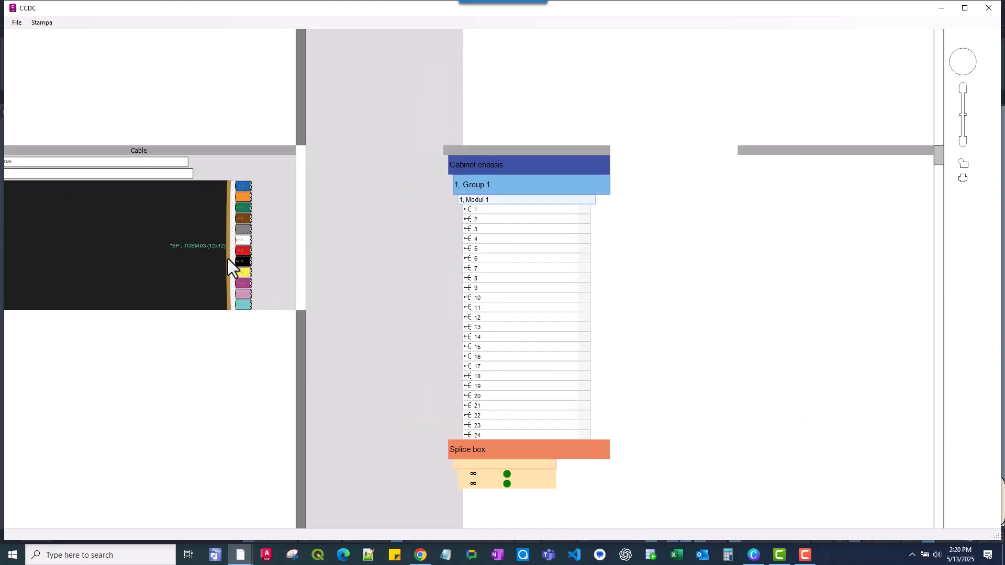
scroll(227, 258, up, 2)
scroll(273, 152, up, 2)
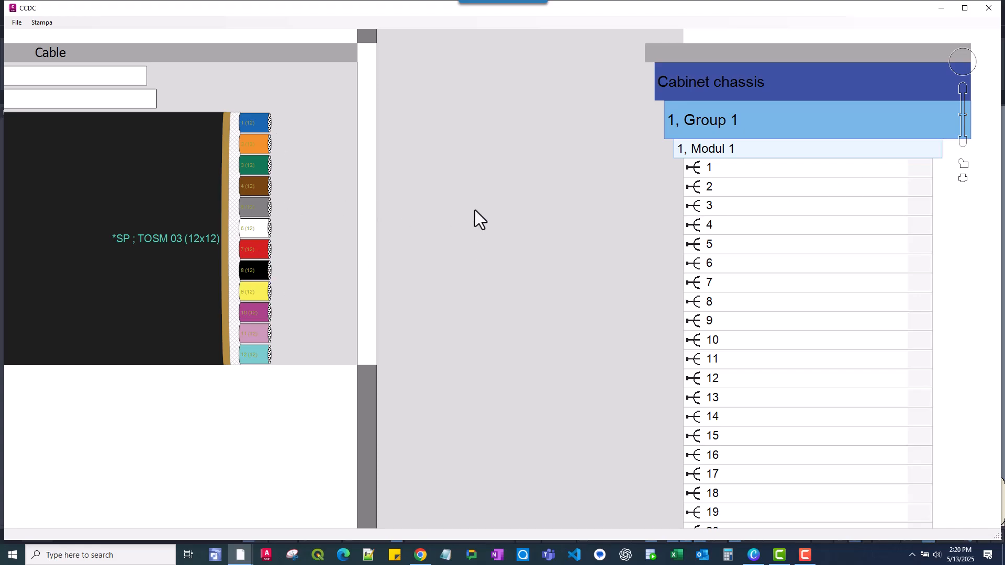
scroll(476, 210, down, 2)
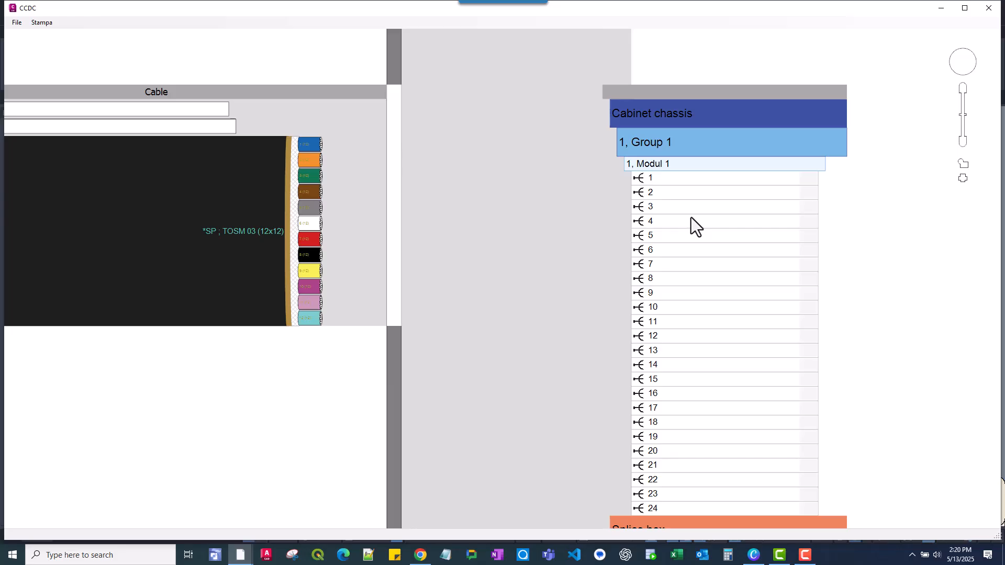
scroll(691, 217, down, 1)
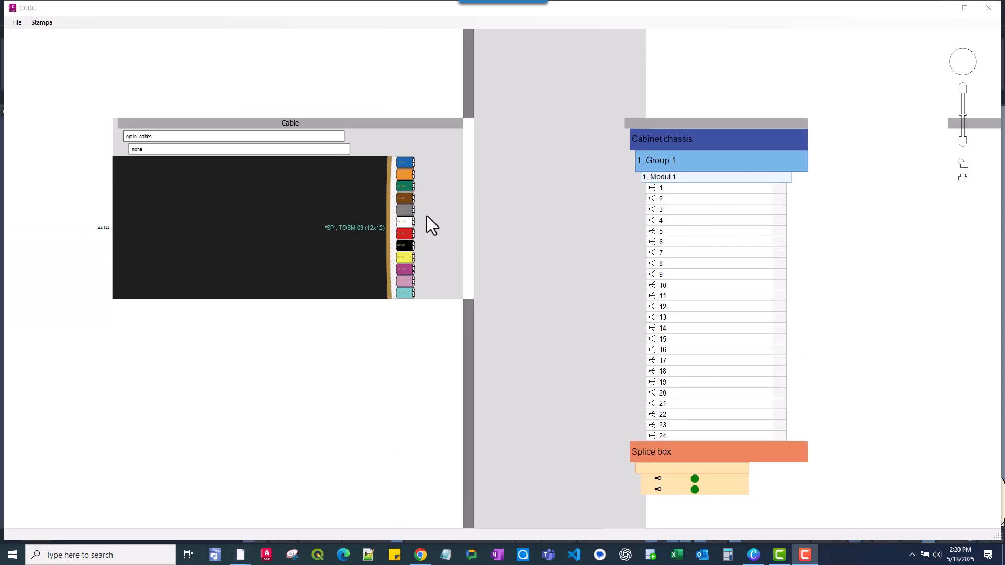
drag(404, 235, 675, 187)
scroll(766, 231, down, 2)
middle_drag(828, 234, 517, 260)
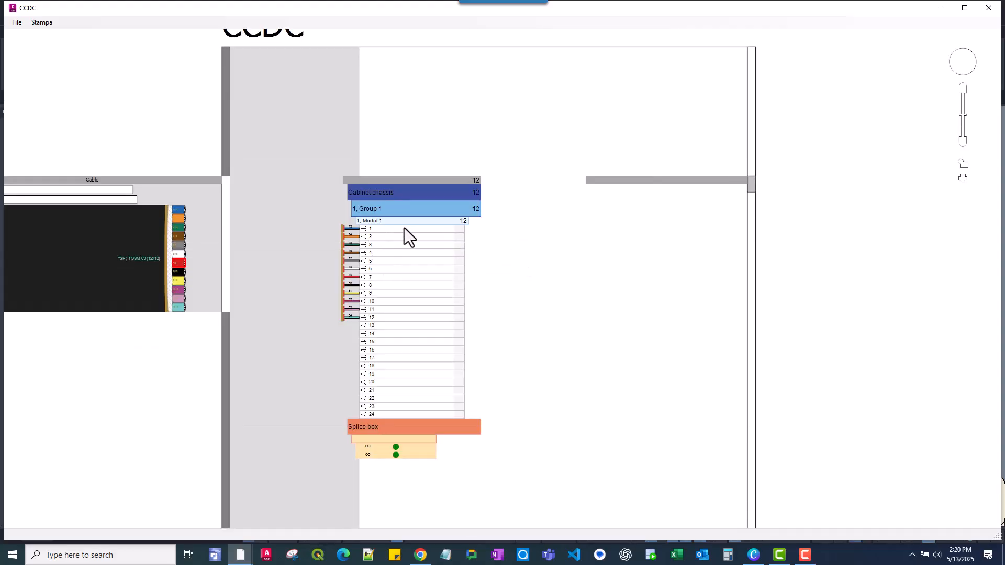
click(180, 267)
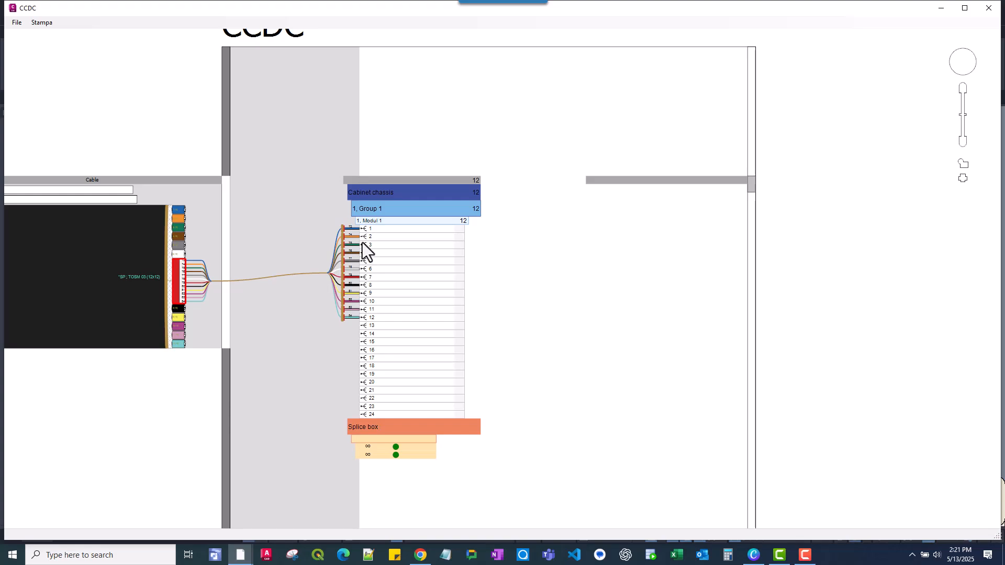
- Start a new device in the CCDC cabinet with number 1 and the name CCDC Router
right_click(672, 180)
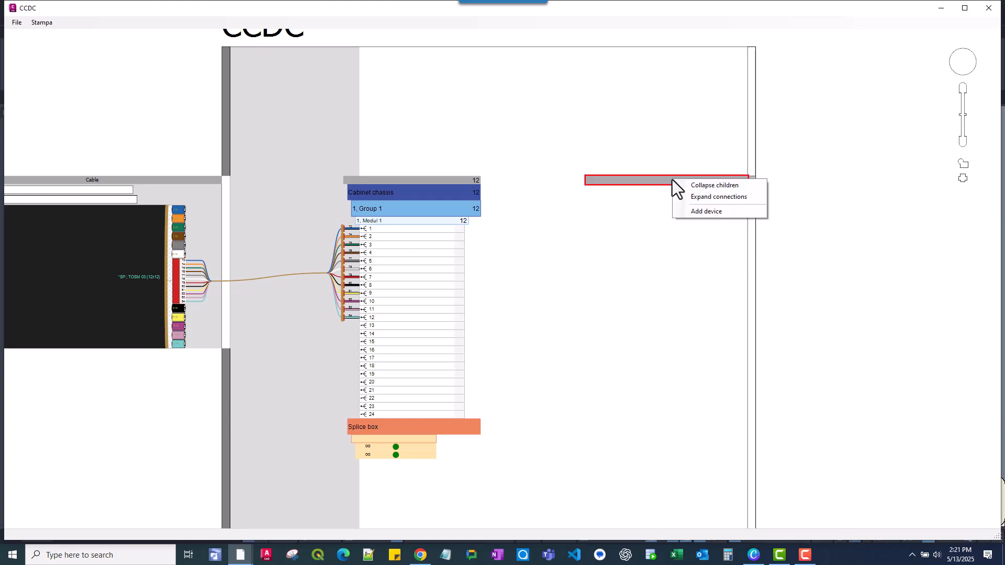
click(724, 212)
drag(107, 21, 664, 221)
click(645, 241)
text(1)
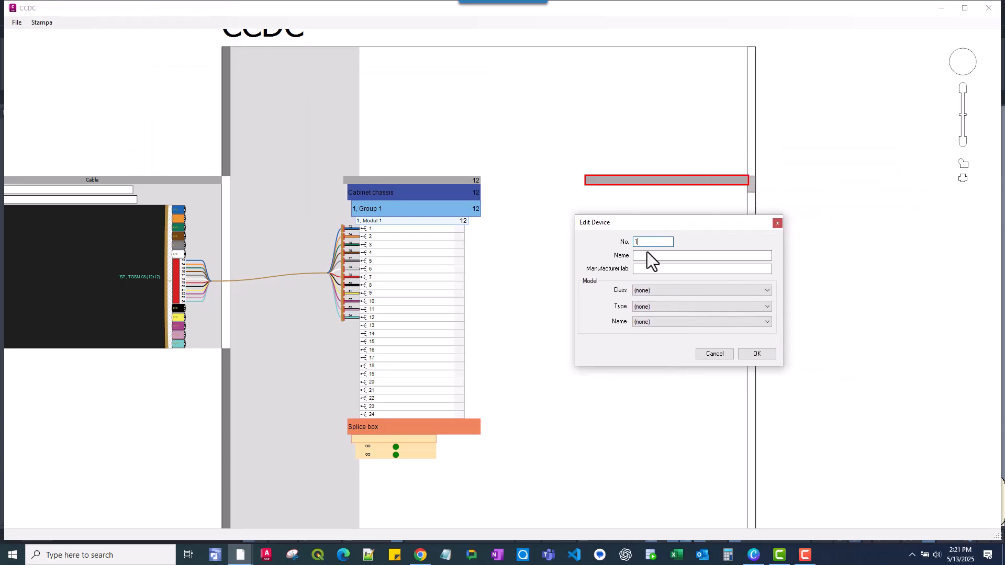
click(648, 257)
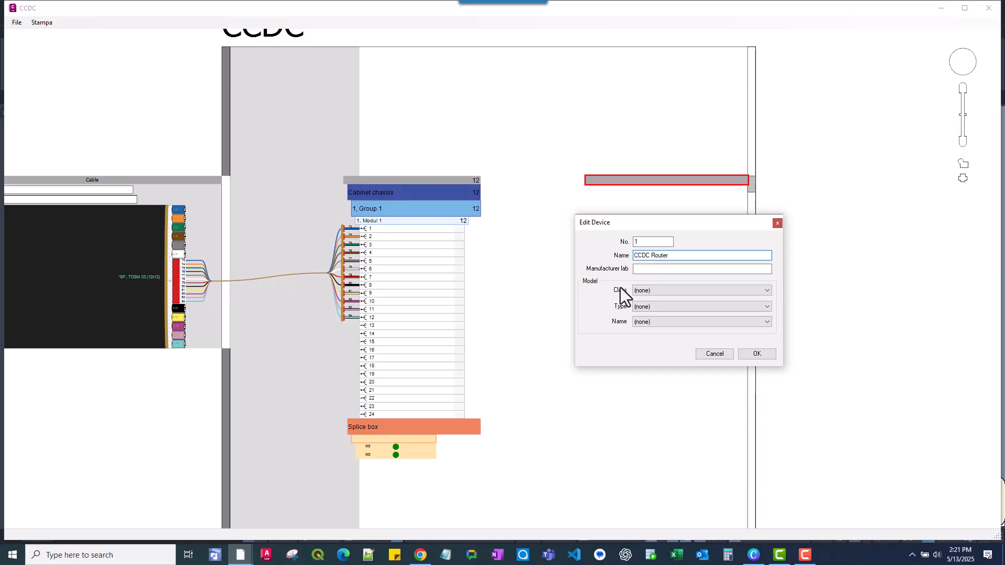
- Set the device's class to ACTIVE OPTICAL NETWORK, its type to SBOX and its model to SBOX 04, and create it
click(640, 290)
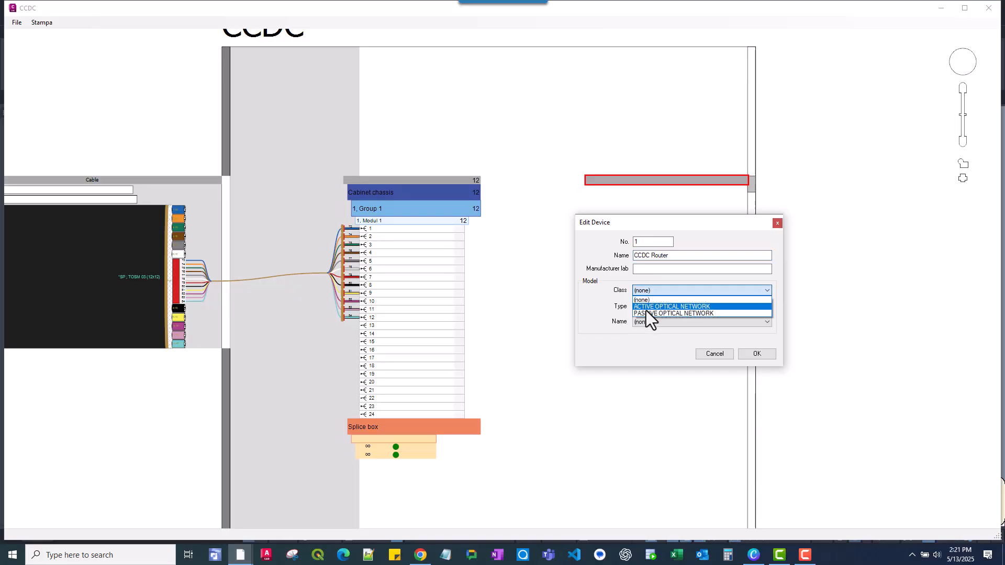
click(646, 309)
click(645, 310)
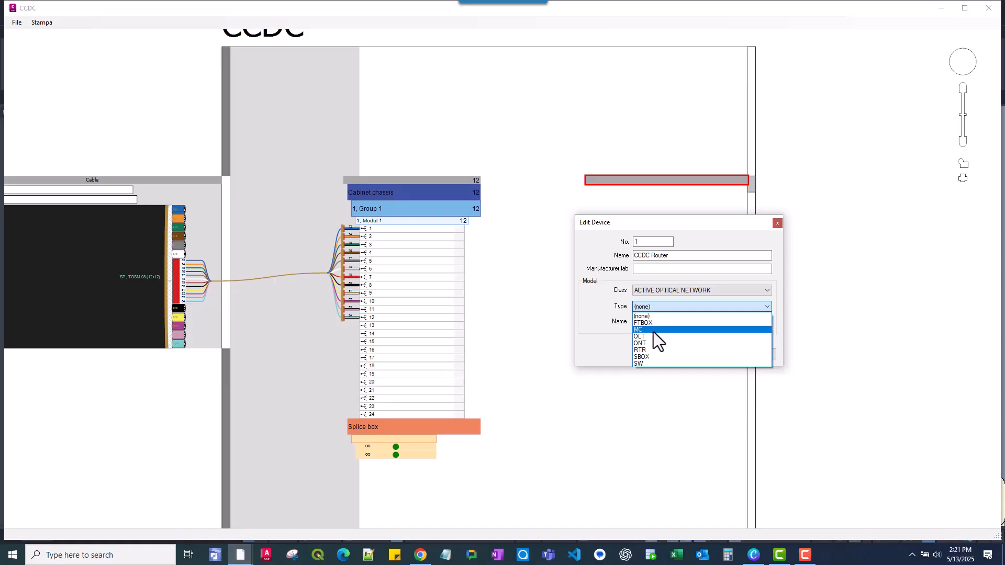
click(655, 363)
click(764, 323)
click(765, 325)
click(689, 308)
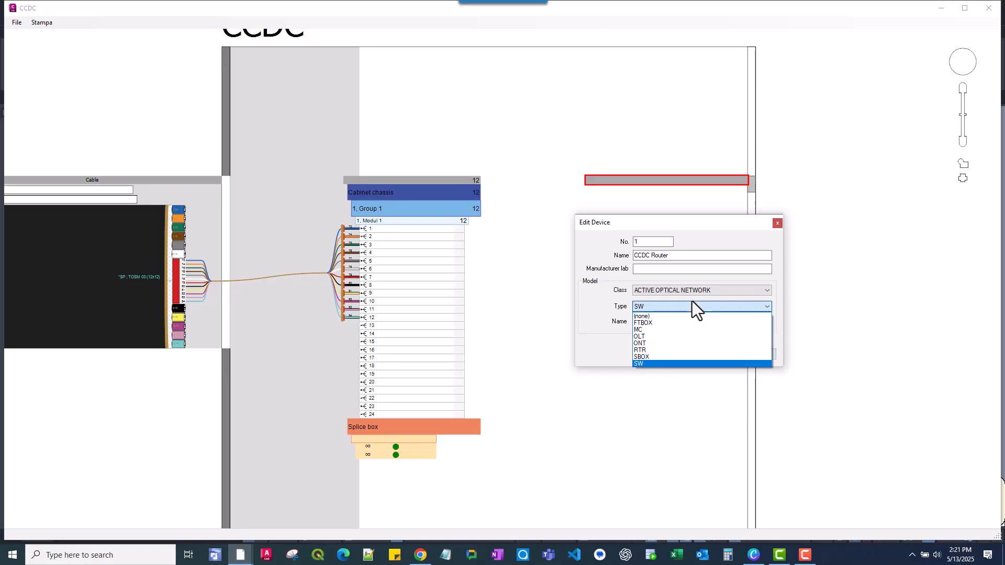
click(656, 358)
click(747, 320)
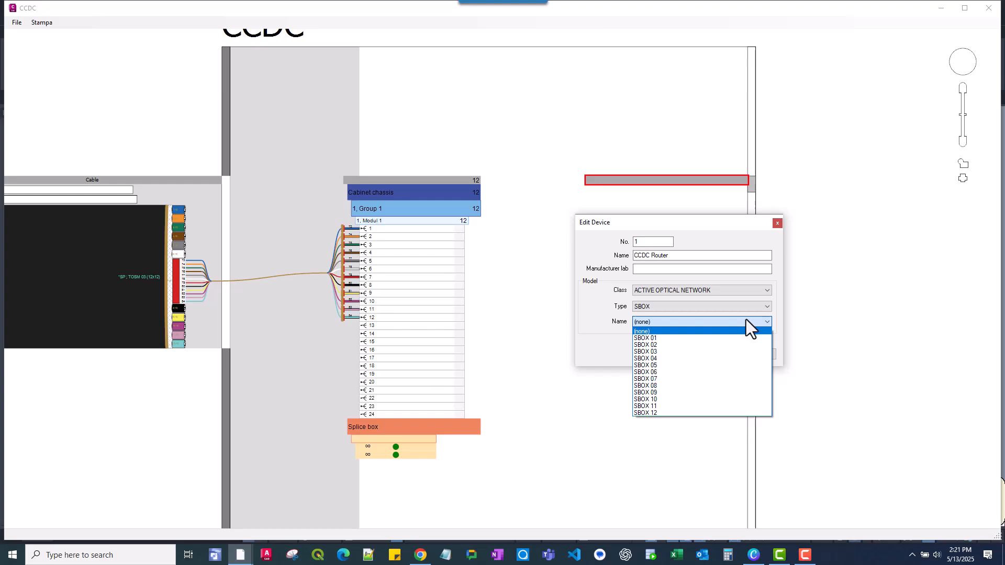
click(704, 359)
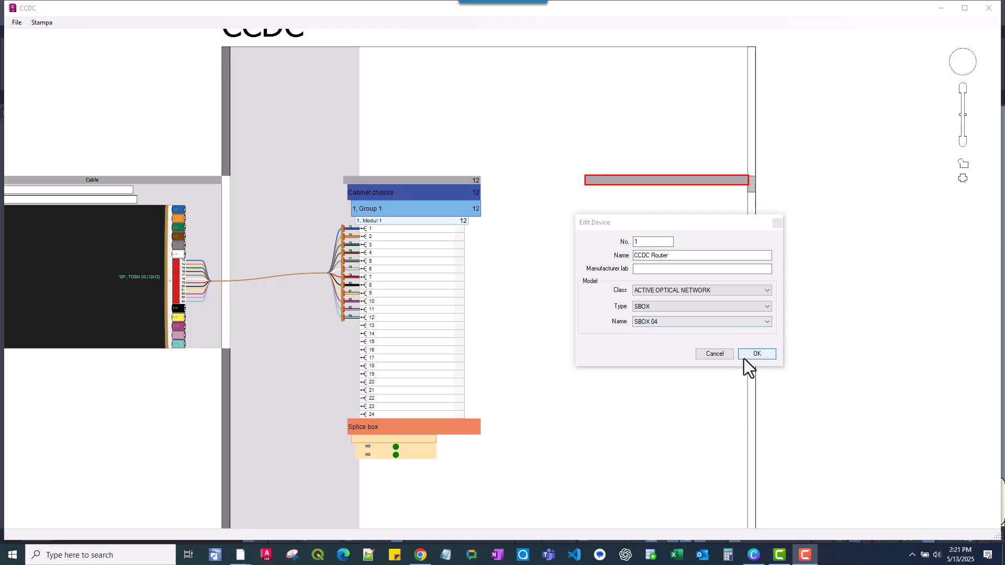
click(745, 357)
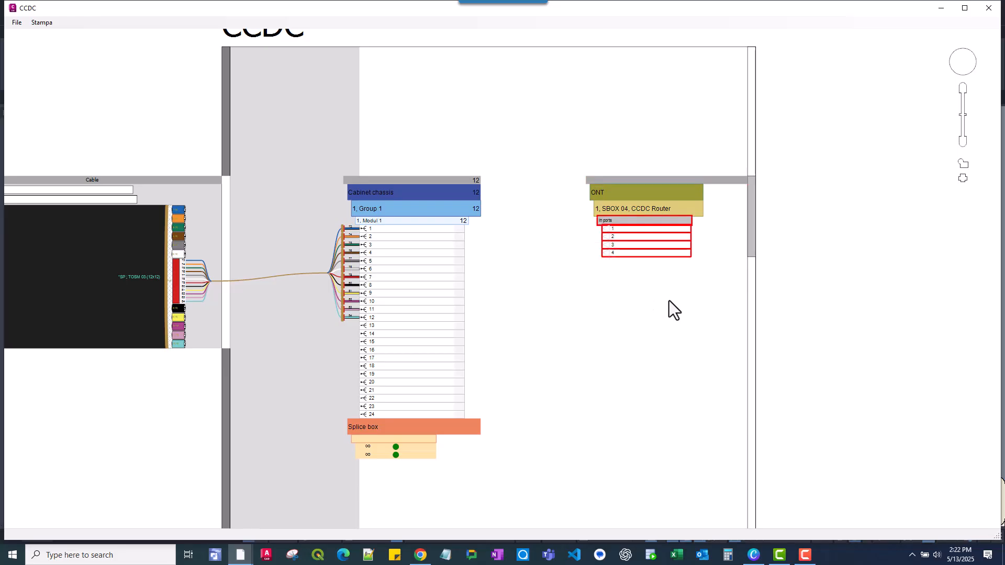
- Create connections for the SBOX 04 device's four in ports and attach them to ports 1–4 of Modul 1
right_click(633, 228)
click(671, 233)
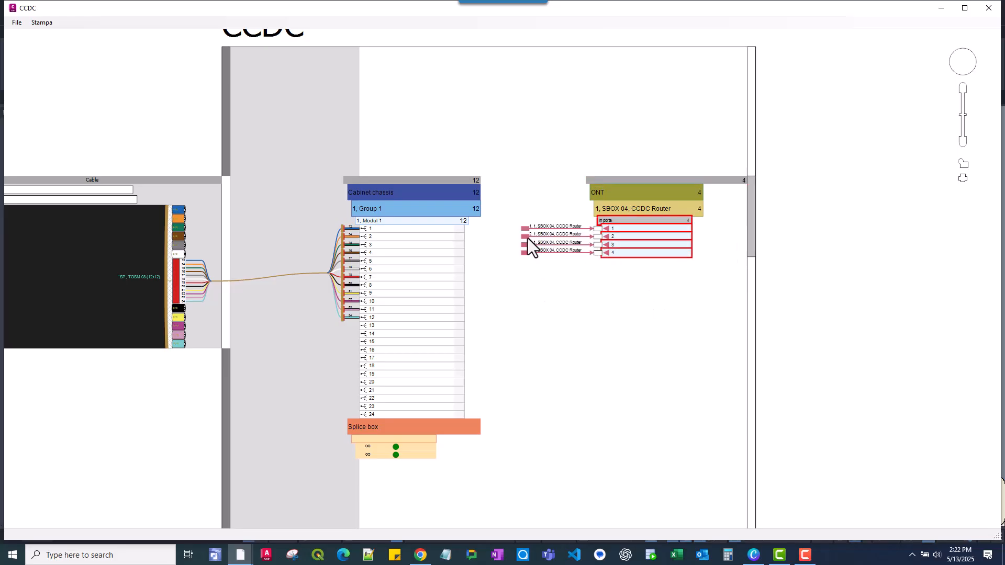
click(524, 235)
scroll(523, 235, up, 1)
drag(525, 230, 439, 236)
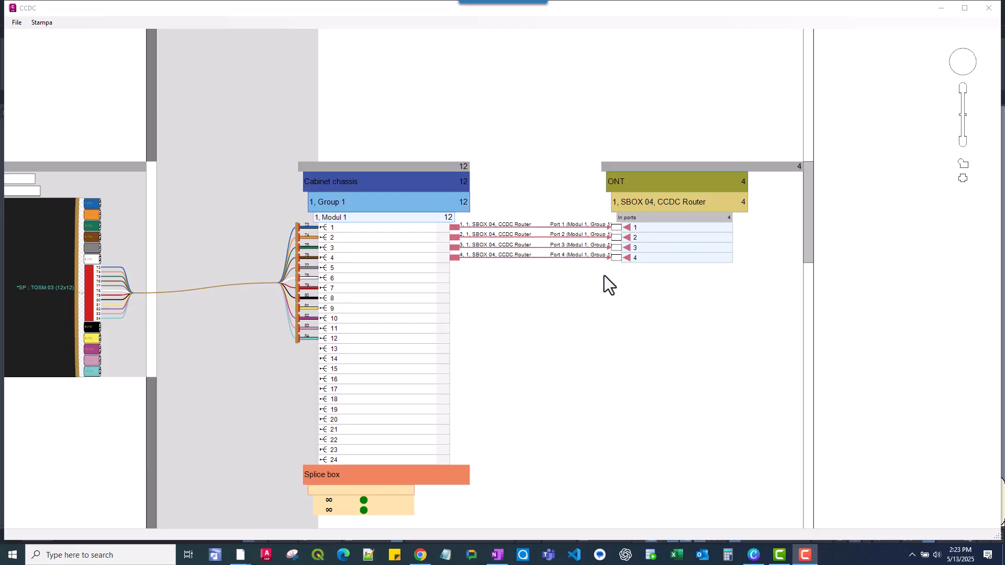
- Remove the four connections between Modul 1 and the SBOX 04 device's in ports
drag(604, 243, 633, 315)
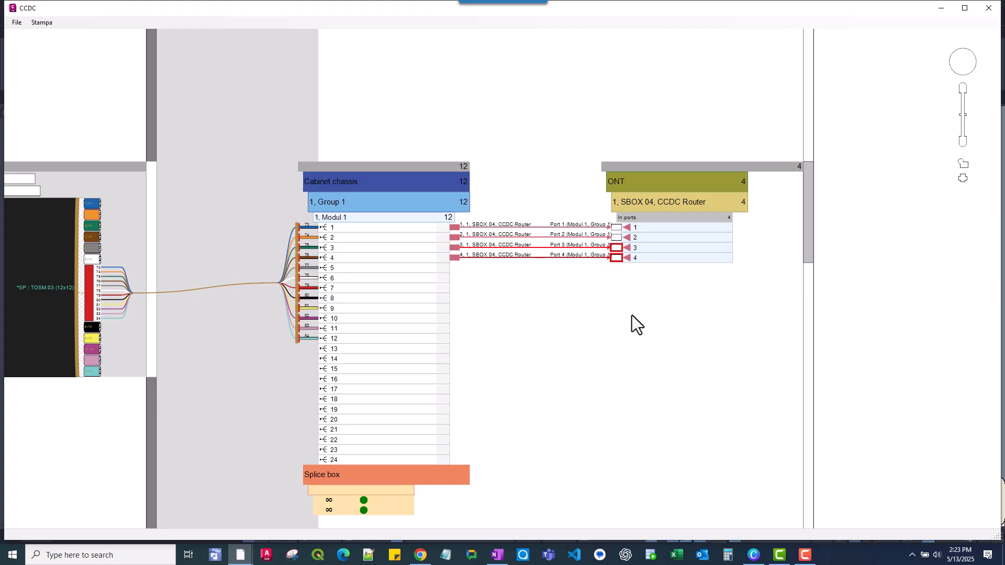
drag(637, 352, 615, 234)
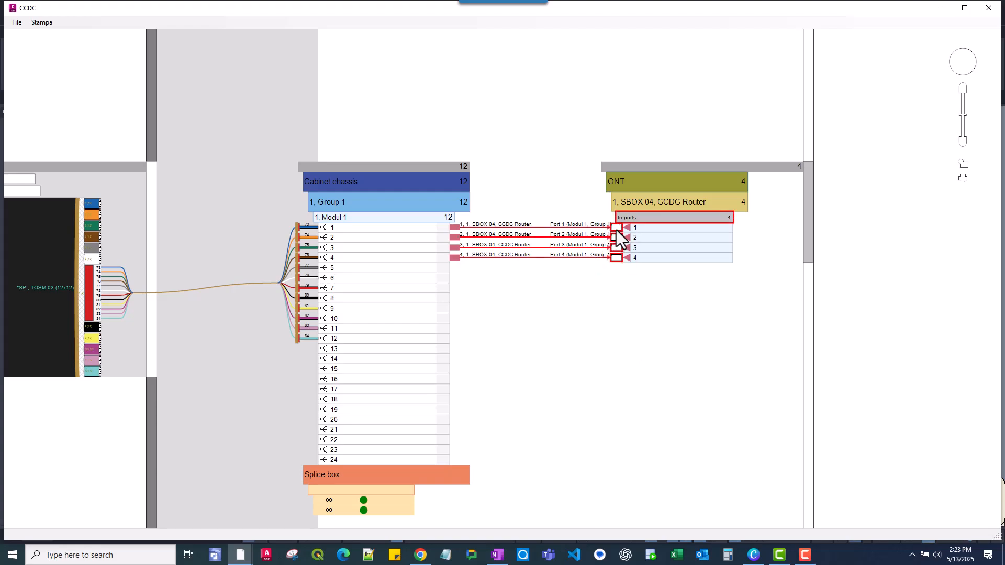
right_click(616, 230)
click(649, 247)
- Delete the SBOX 04 device from the ONT group in the CCDC schematic
right_click(676, 186)
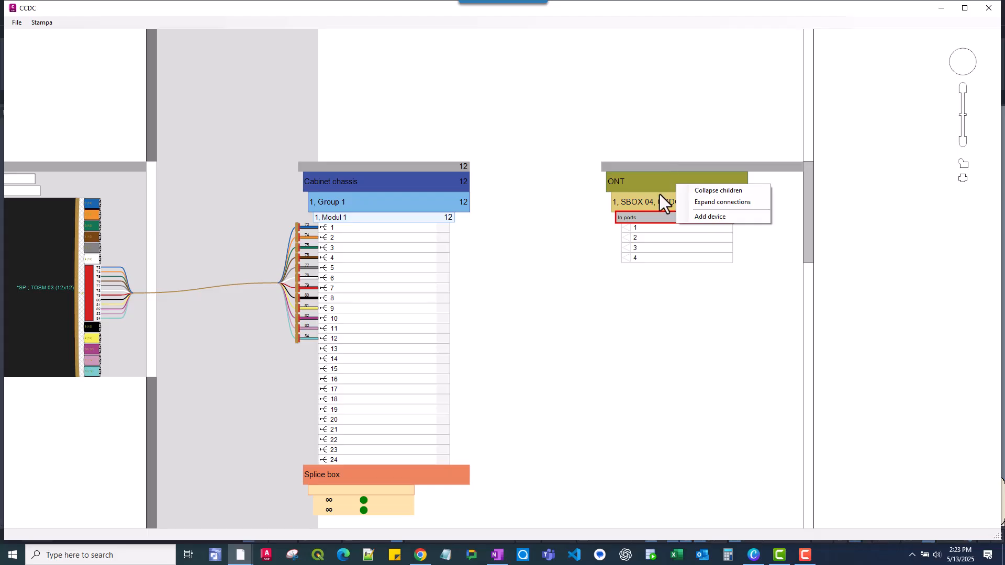
right_click(651, 221)
click(655, 165)
right_click(656, 165)
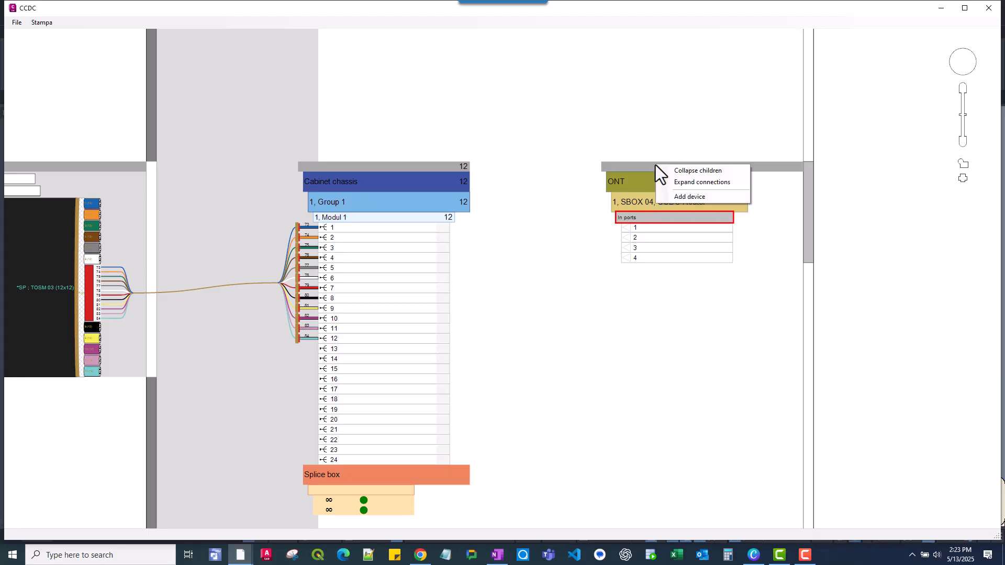
right_click(647, 186)
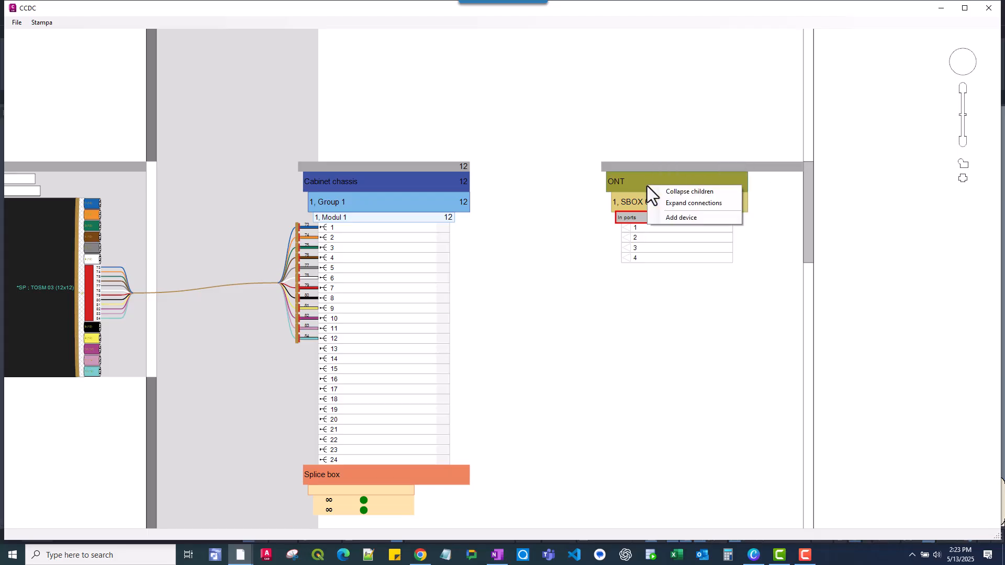
click(639, 200)
right_click(639, 200)
click(690, 283)
click(508, 300)
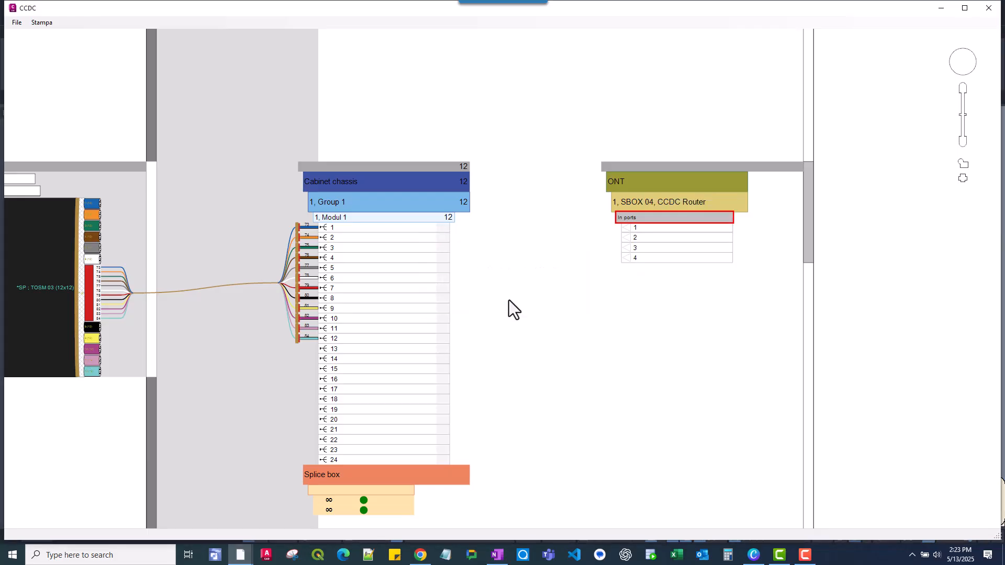
- Start a new device in the ONT group and name it CCDC Router
right_click(665, 184)
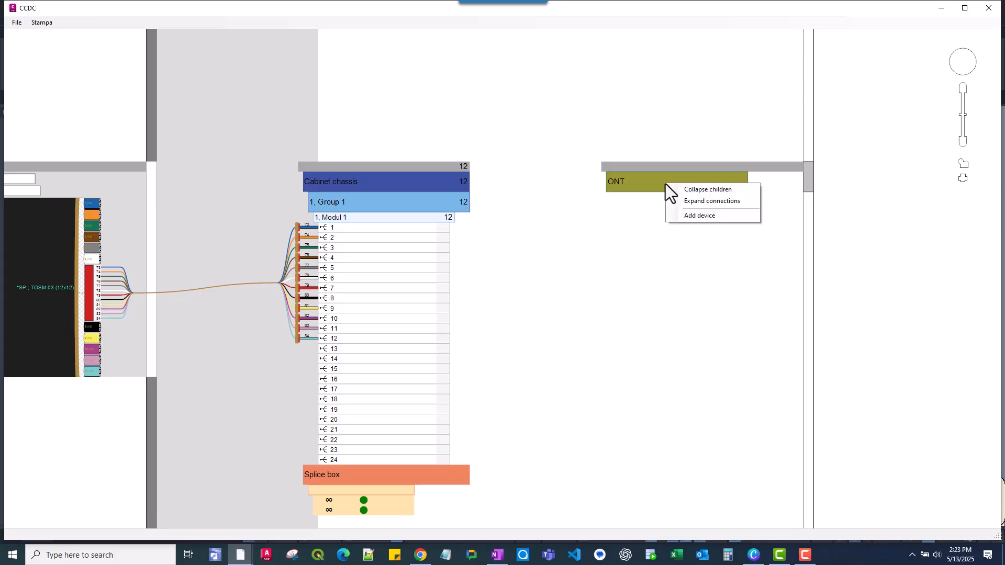
click(698, 216)
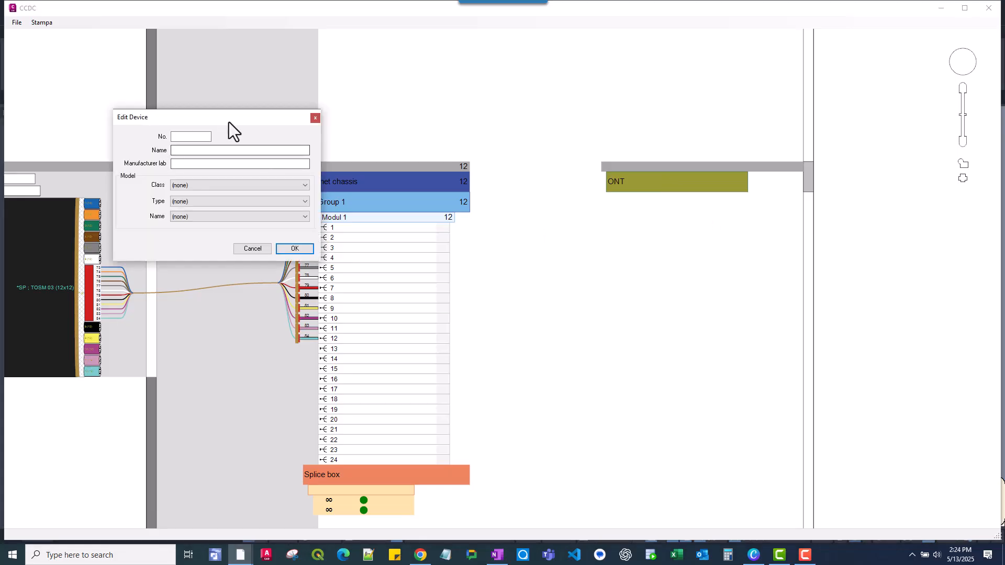
drag(228, 122, 473, 149)
click(436, 172)
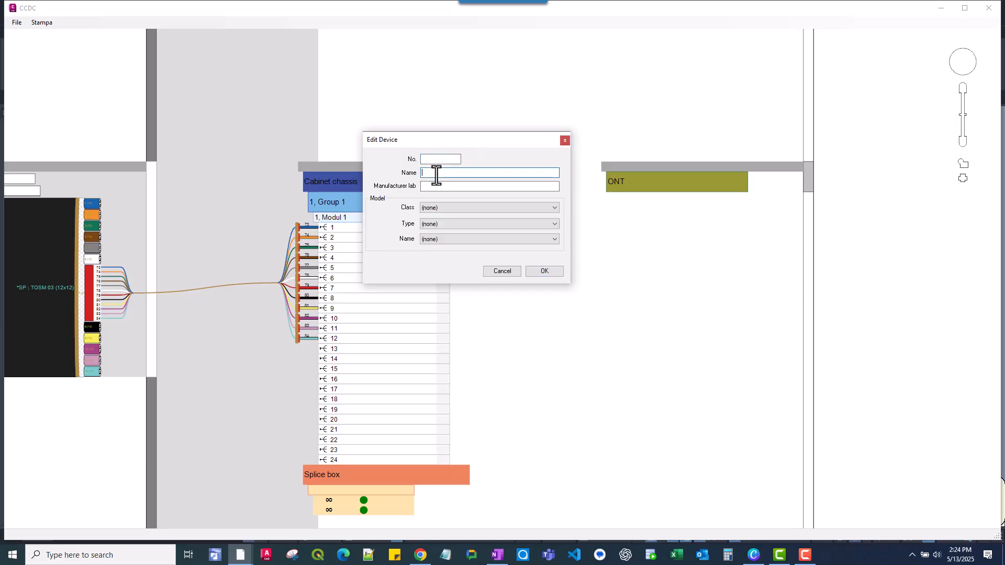
text(CCDC Router)
- Set the device's class to ACTIVE OPTICAL NETWORK, type to RTR, model to ROUTER 2 and number to 1, and create it
click(450, 208)
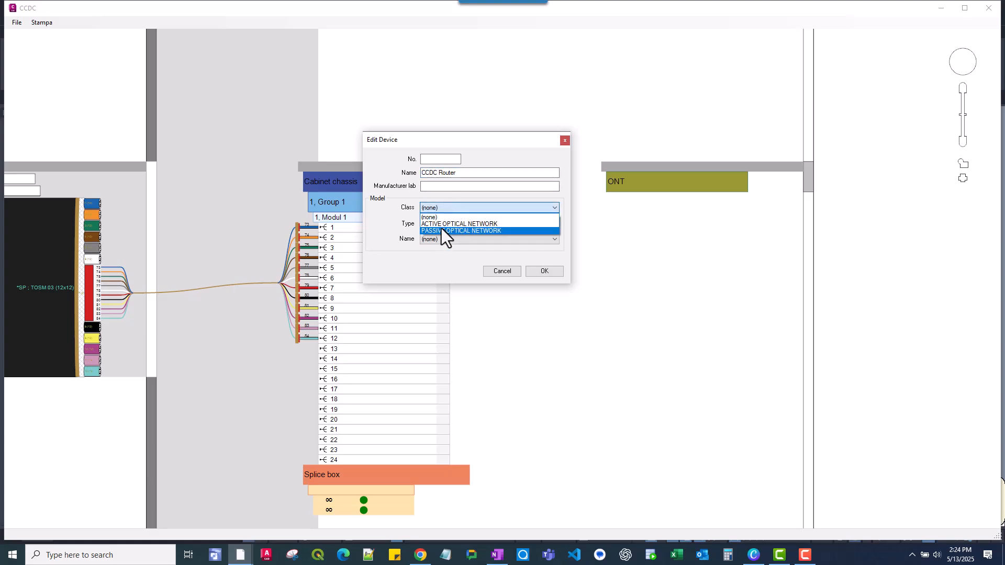
click(440, 225)
click(438, 225)
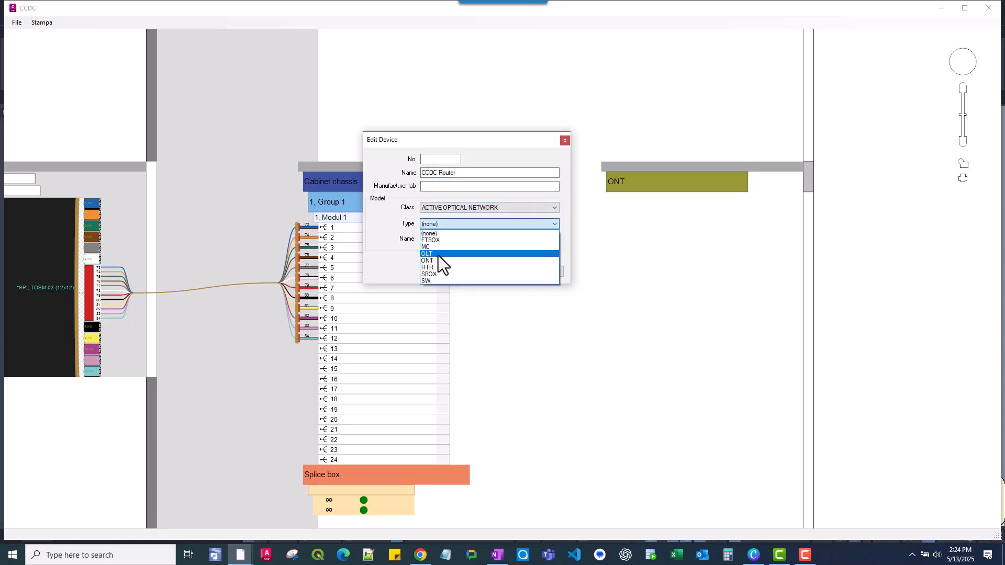
click(437, 268)
click(441, 241)
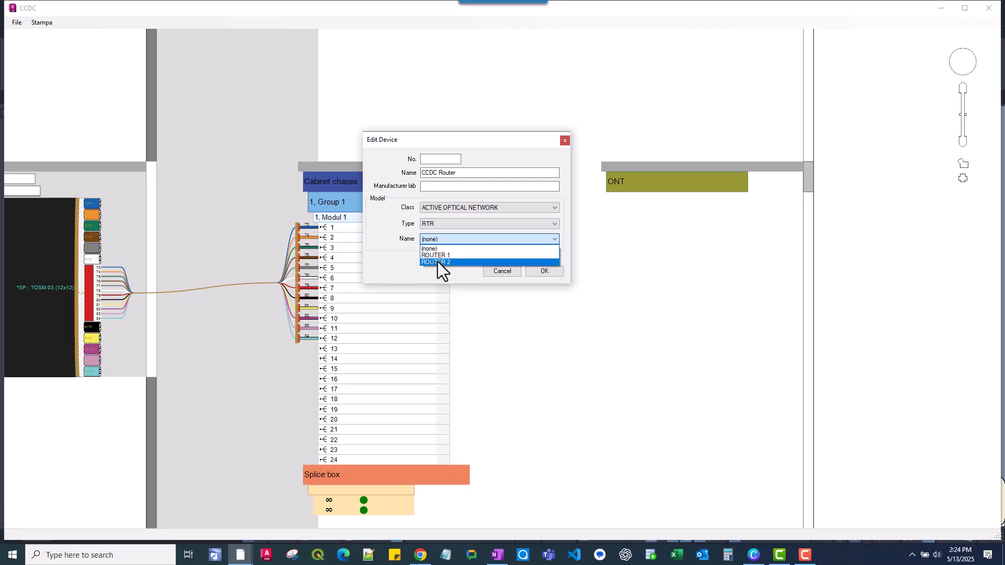
click(438, 261)
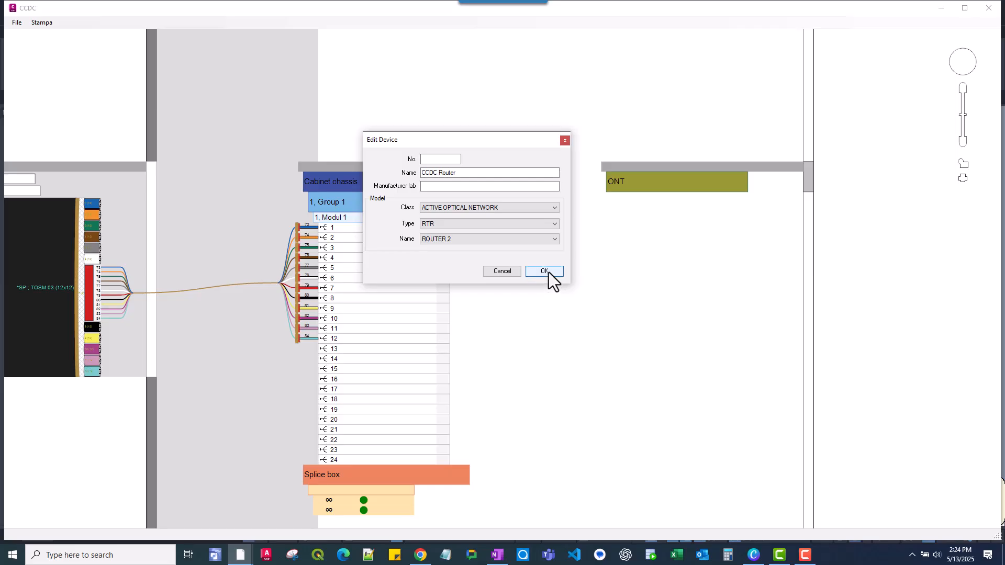
click(427, 158)
text(1)
click(543, 271)
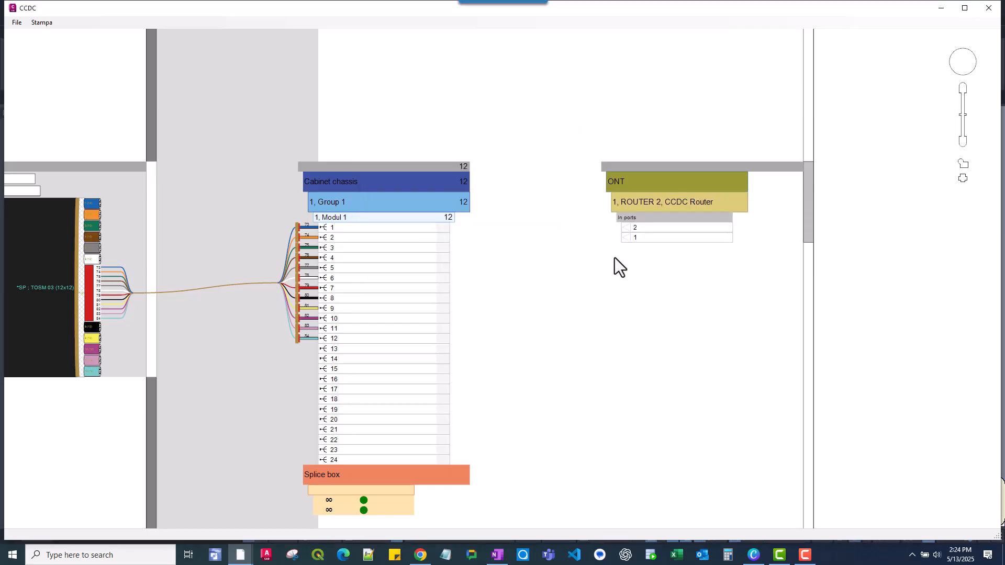
- Create connections for the ROUTER 2 device's two in ports and attach them to ports 1–2 of Modul 1
right_click(639, 230)
click(660, 236)
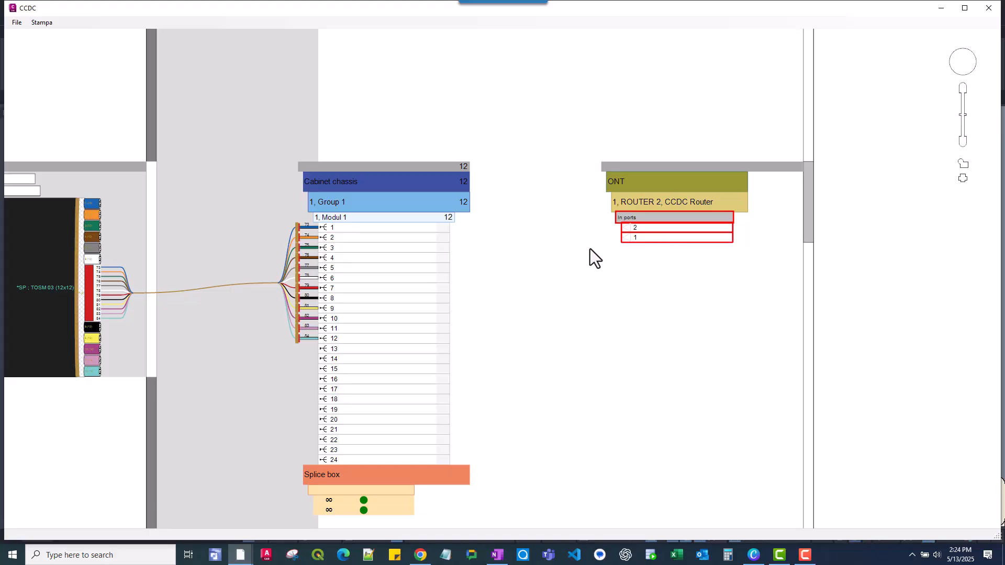
drag(516, 217, 536, 270)
drag(529, 232, 422, 233)
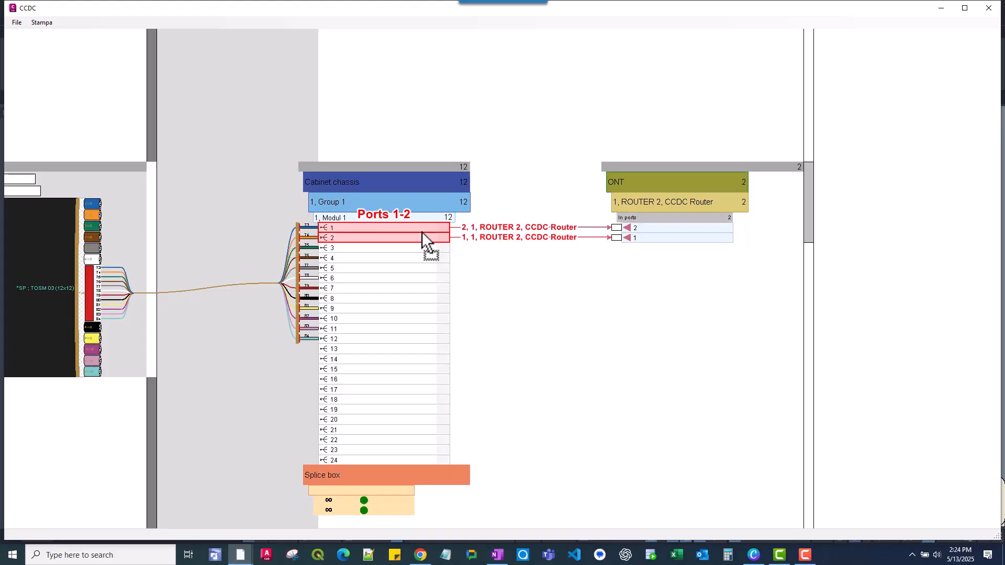
drag(494, 313, 495, 313)
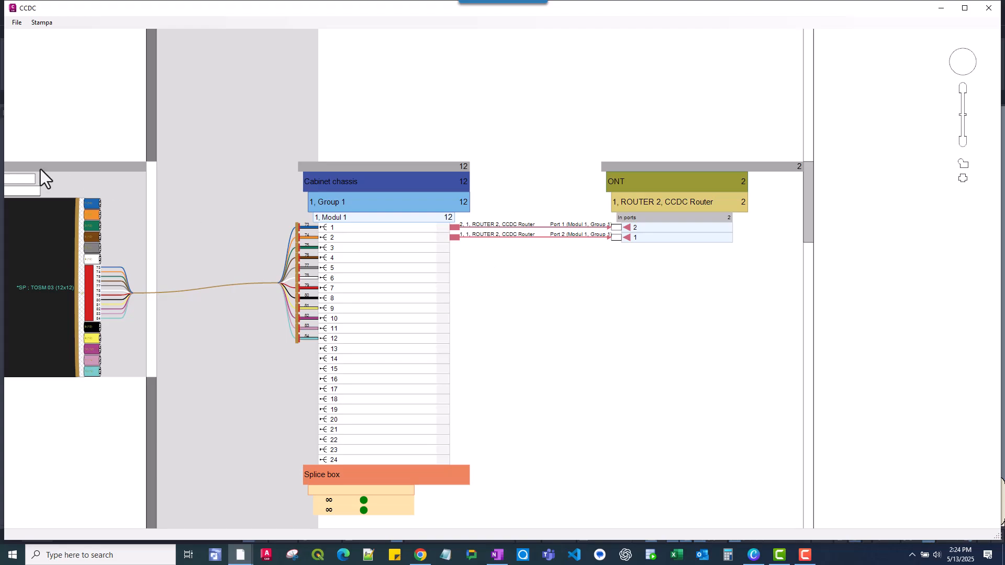
- Add the circuit name CCDC to Olin to the fiber circuit names library and assign it to ports 1–2 of Modul 1
click(400, 231)
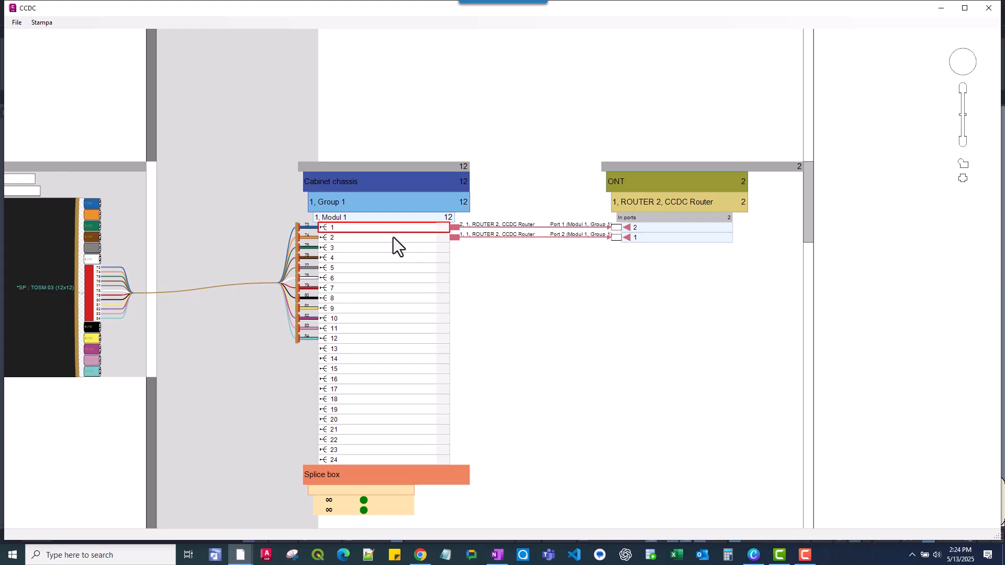
ctrl+click(394, 238)
right_click(394, 239)
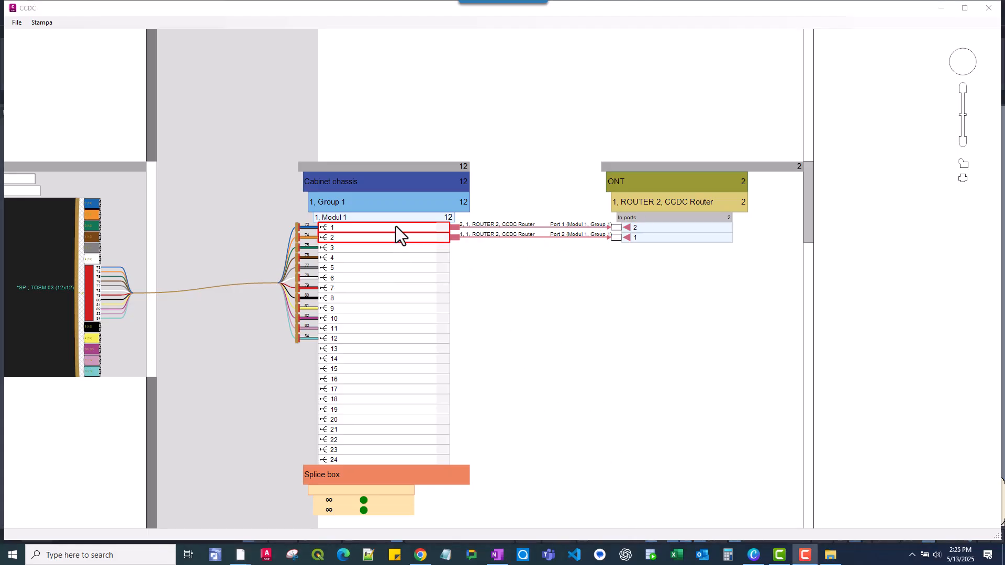
right_click(396, 226)
click(436, 268)
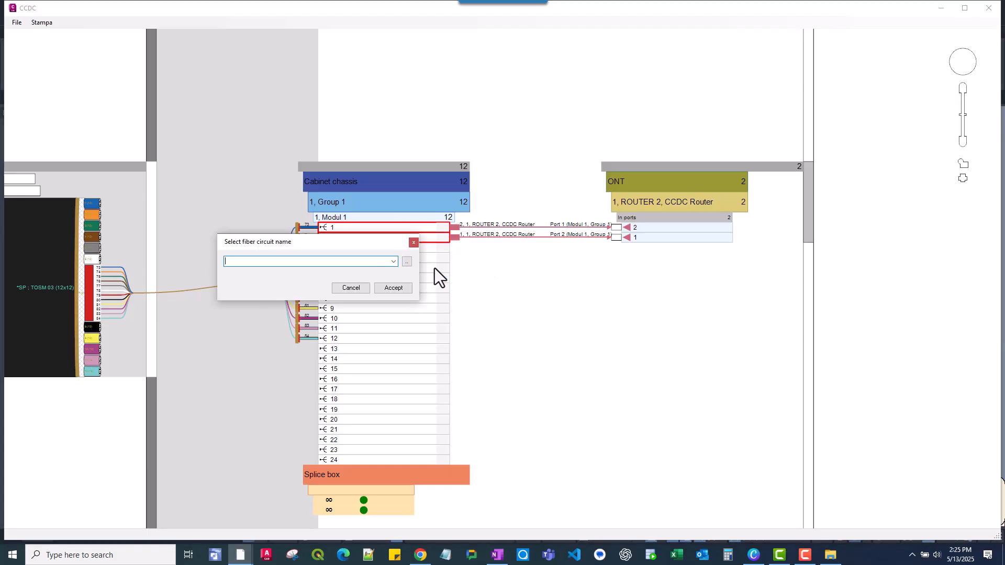
click(406, 262)
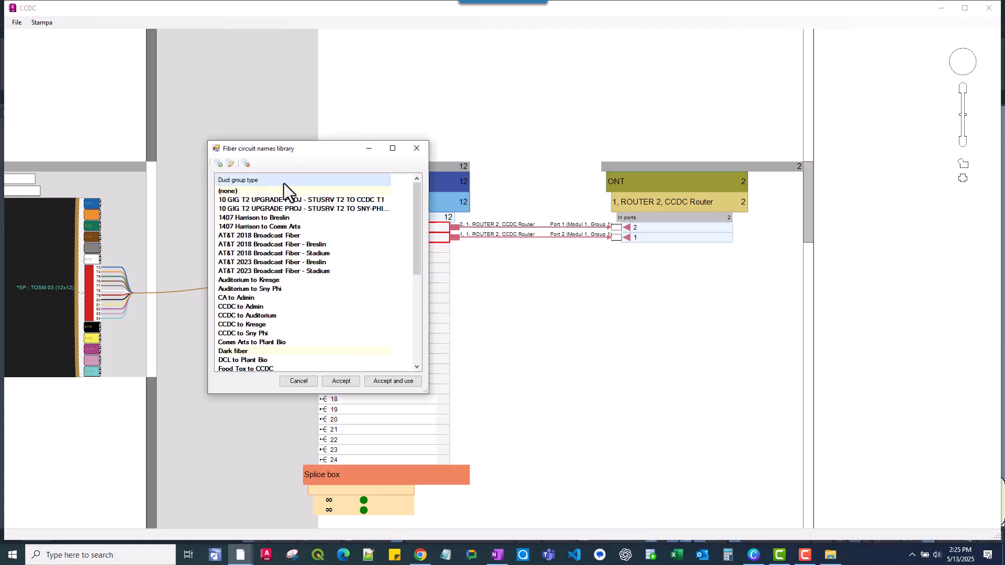
click(220, 163)
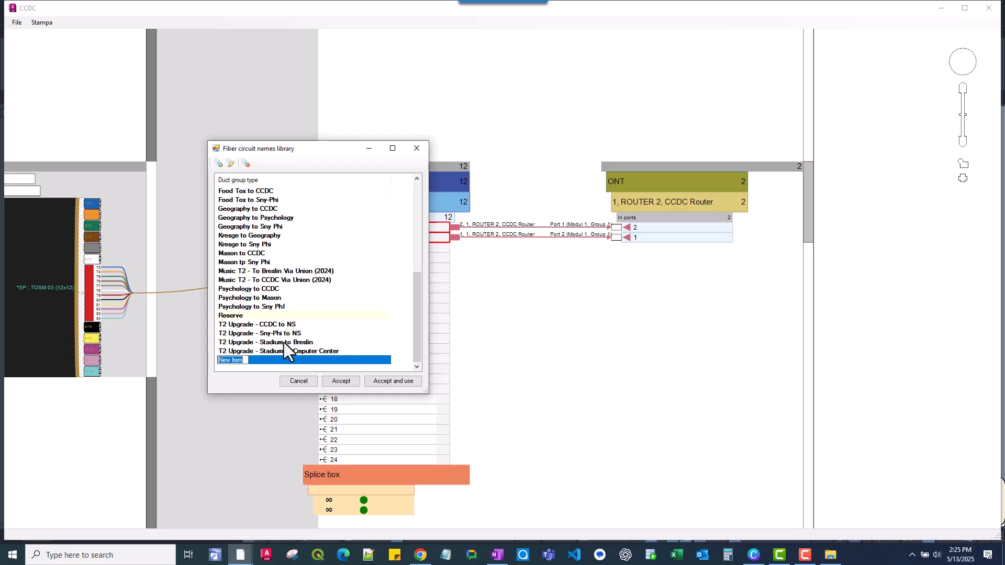
text(CCDC to Olin)
click(393, 384)
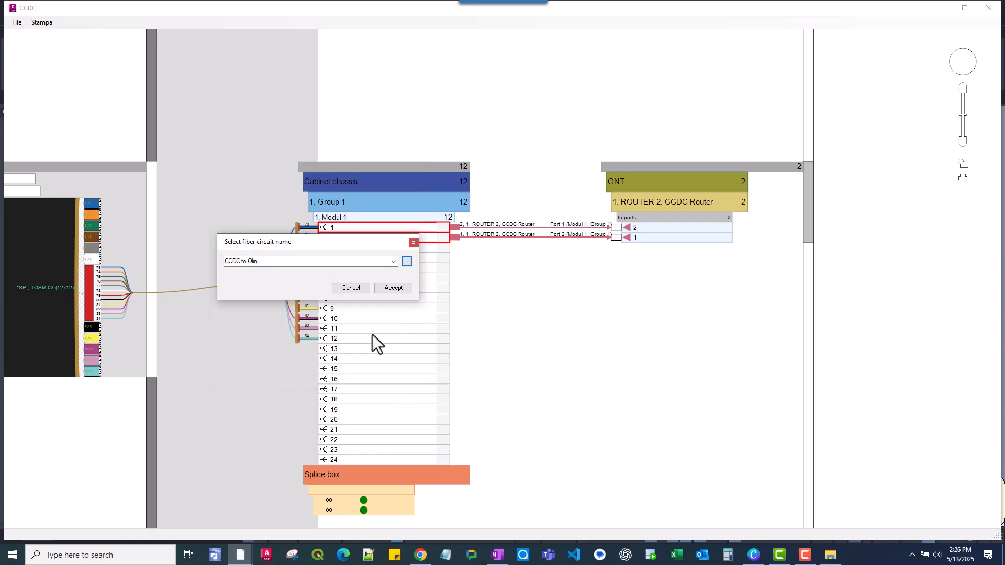
click(392, 288)
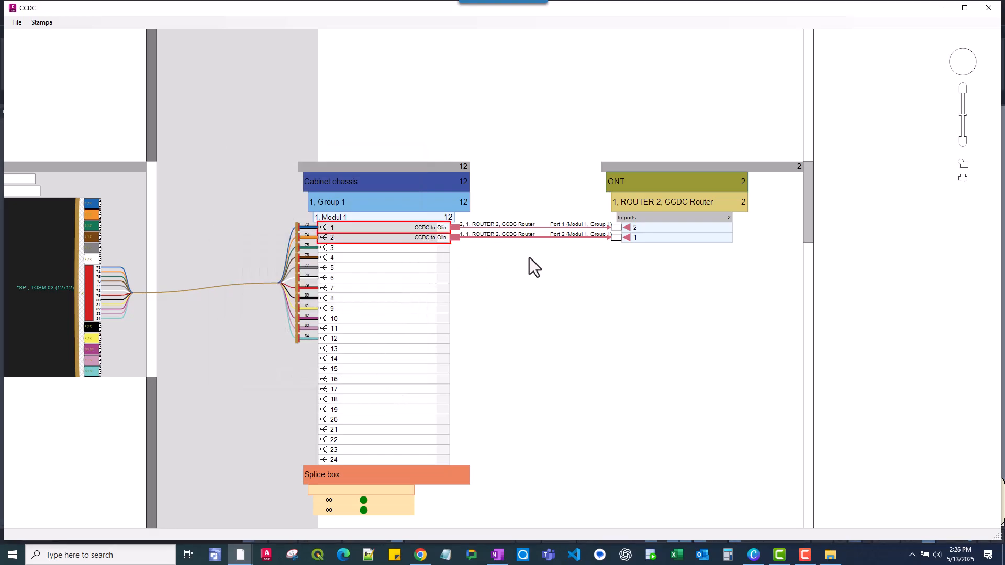
- Save the CCDC schematic with its circuit names and close it
click(19, 23)
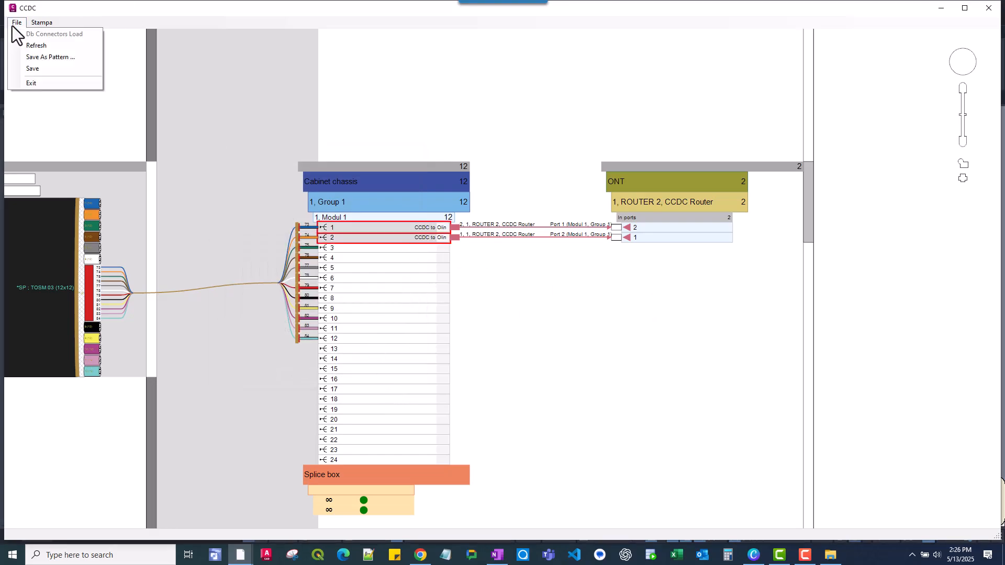
click(33, 68)
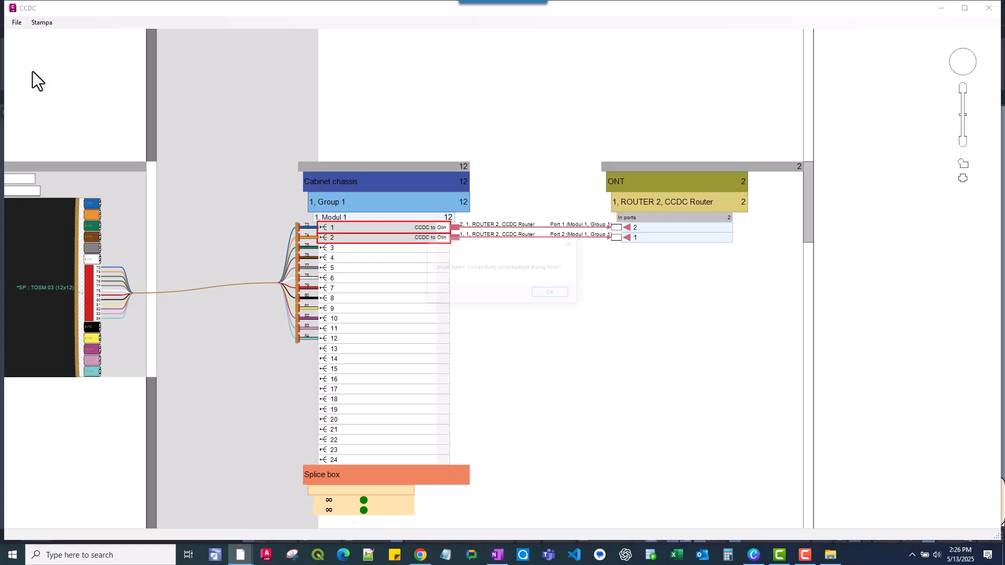
click(555, 294)
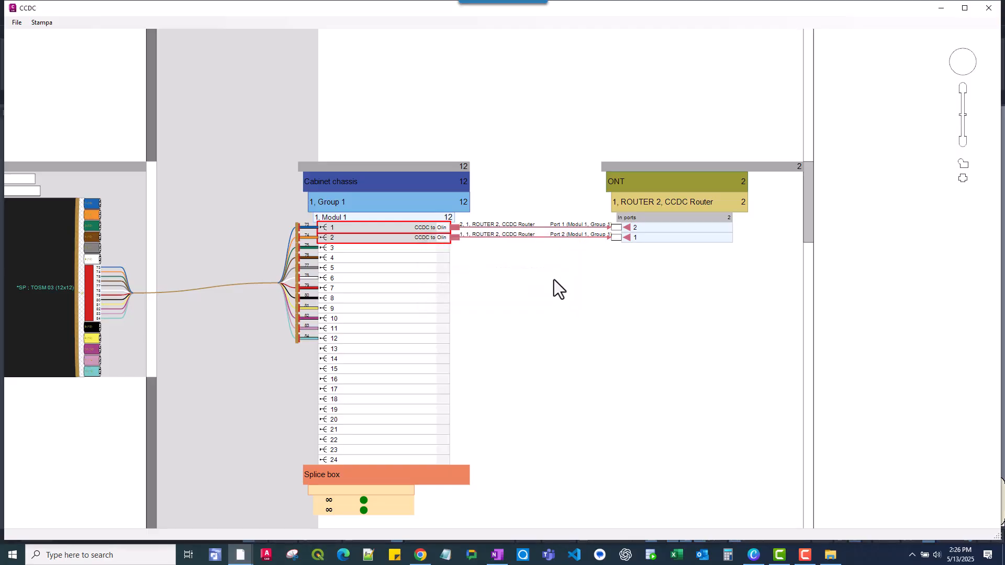
click(989, 8)
- Open the splicing schematic of the Sny-Phi element in the SNY-PHI building
scroll(750, 201, down, 6)
middle_drag(896, 179, 497, 275)
scroll(516, 265, up, 10)
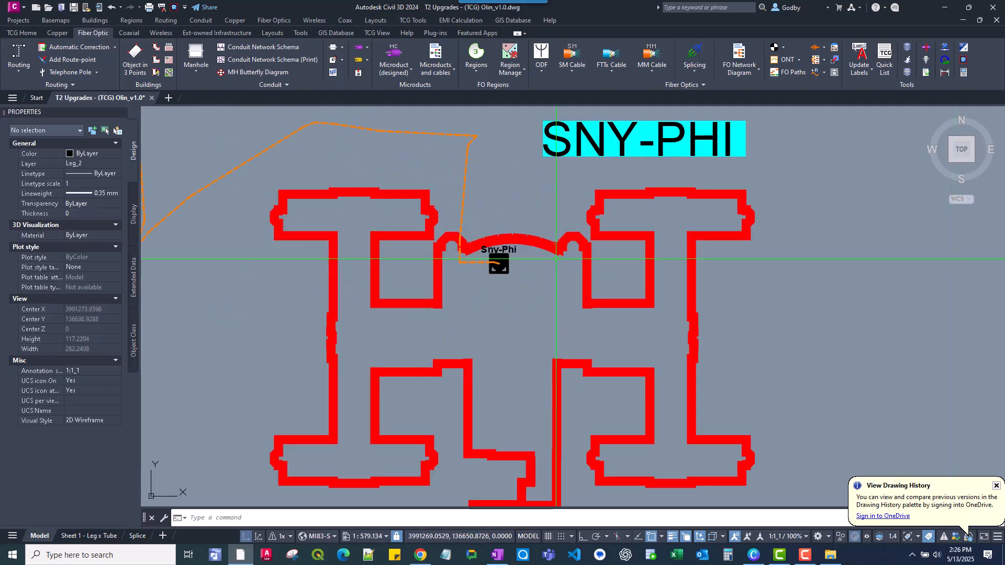
click(695, 58)
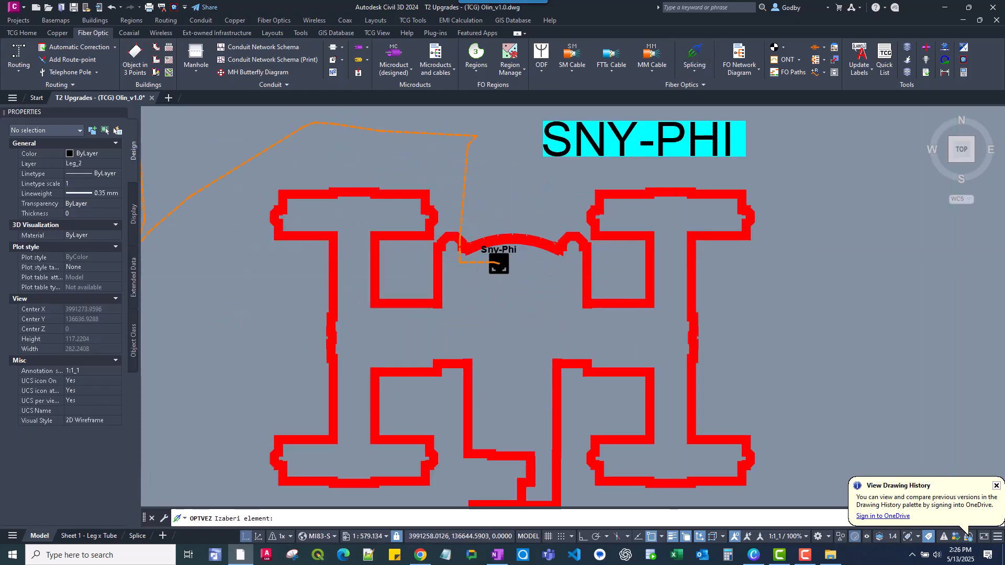
scroll(519, 282, up, 4)
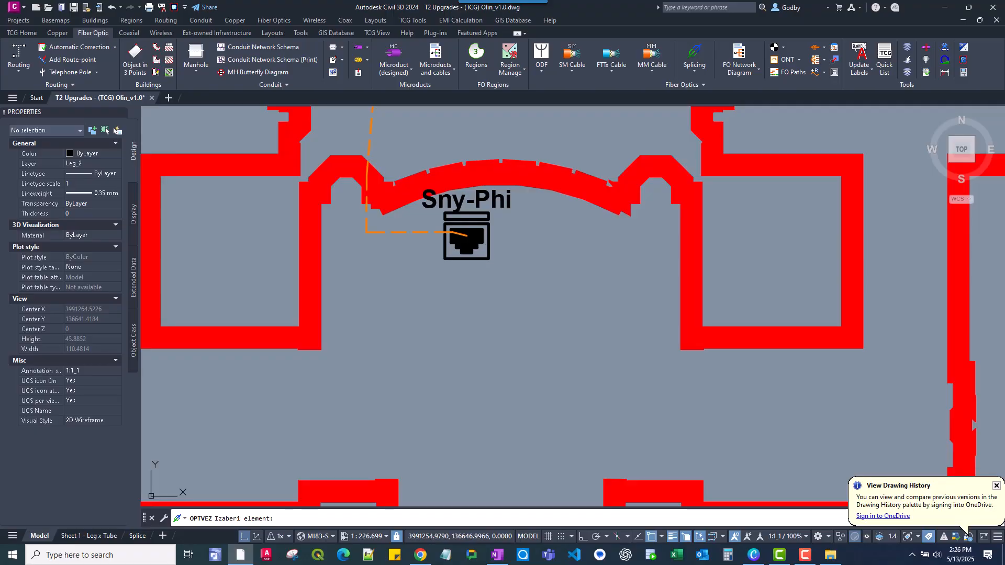
click(467, 239)
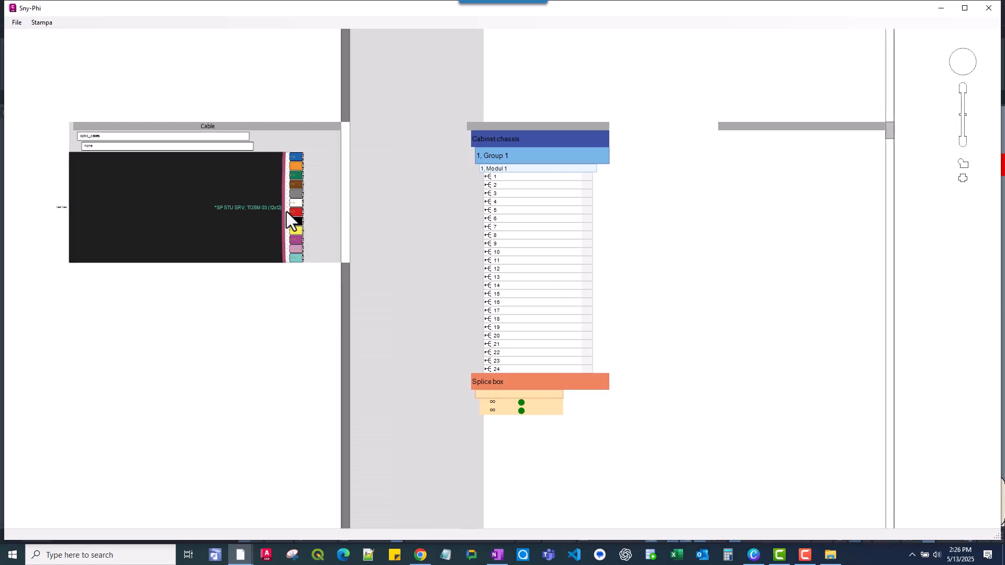
- Terminate the red tube 7 fibers of the TOSM 03 (12x12) cable on ports 1–12 of Modul 1 and expand that tube
scroll(290, 217, up, 3)
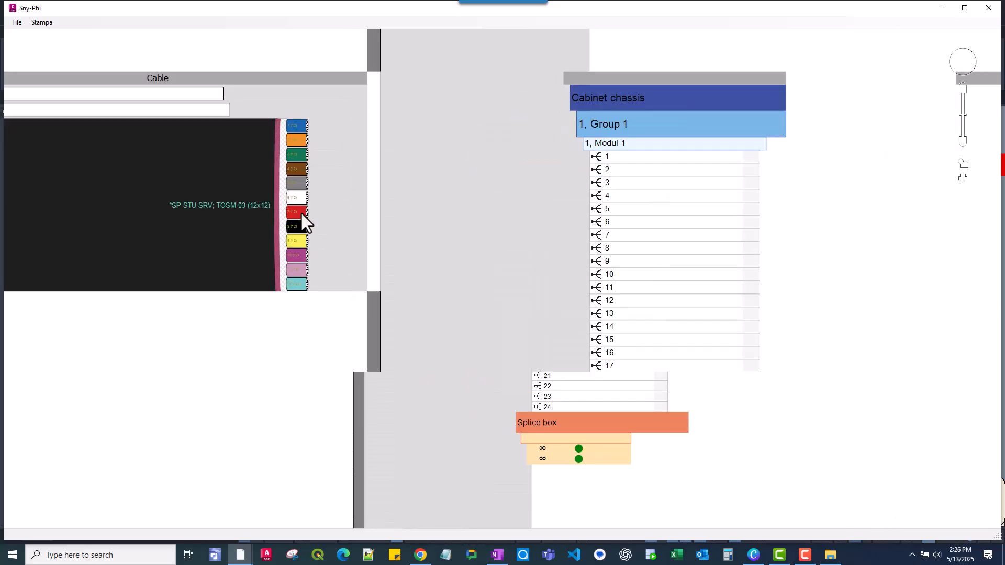
scroll(298, 212, up, 3)
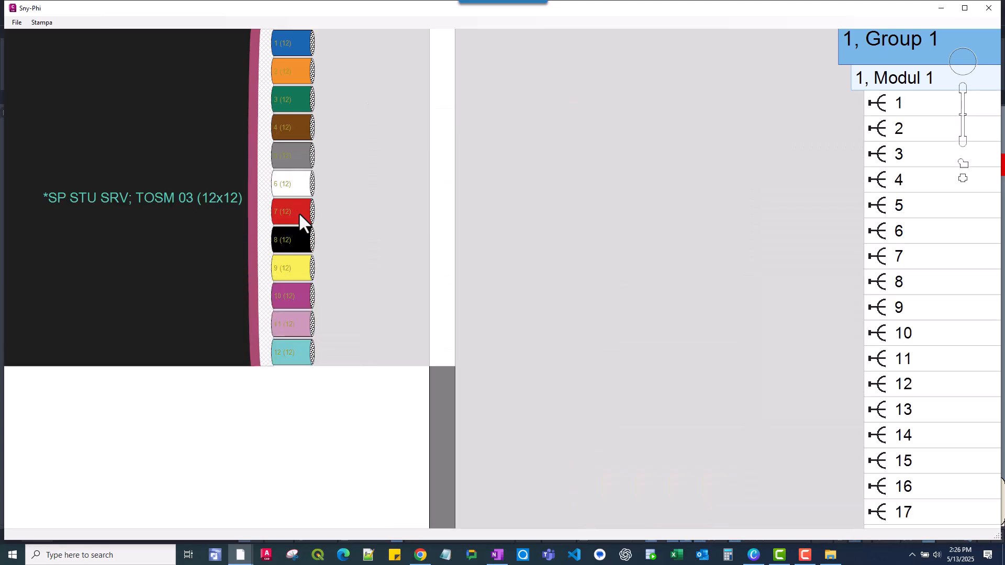
drag(295, 222, 890, 103)
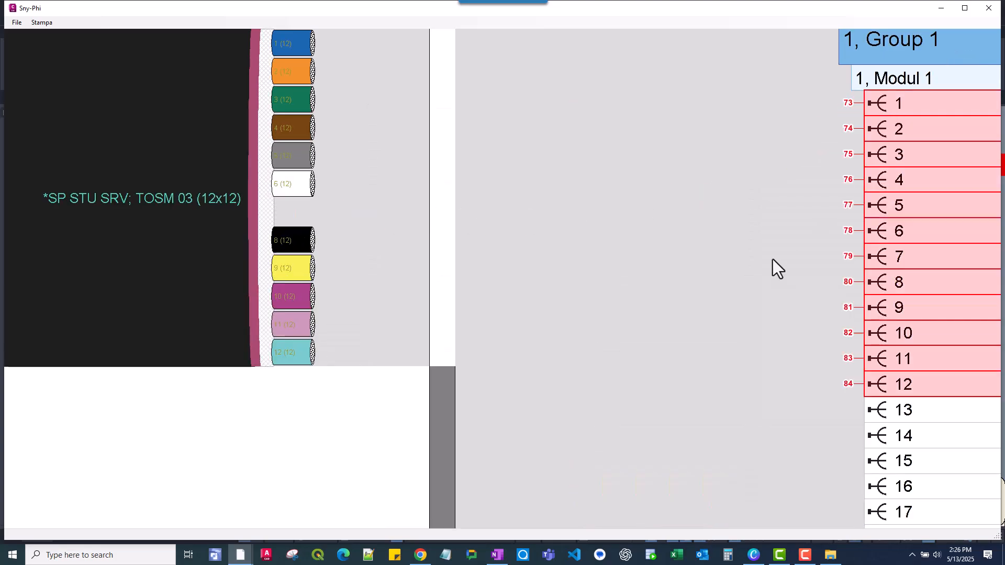
middle_drag(788, 249, 446, 276)
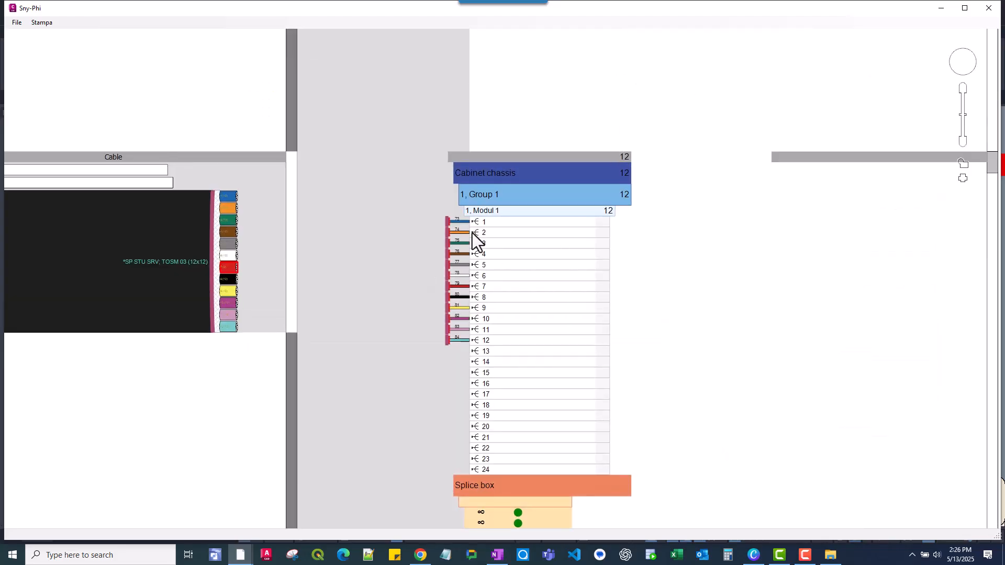
click(228, 267)
- Start a new device in the Sny-Phi schematic with number 1 and the name Sny-Phi Router
middle_drag(734, 289, 518, 310)
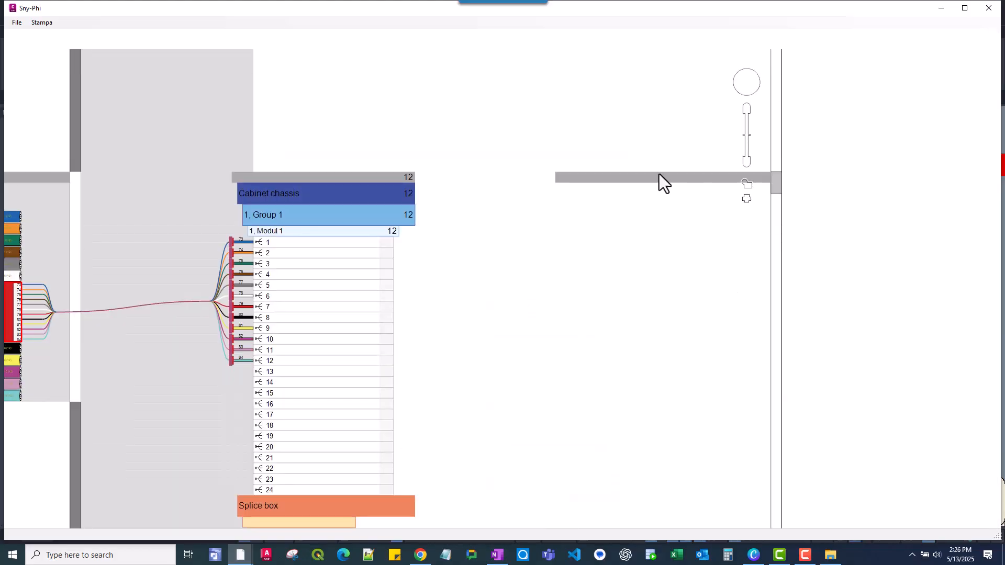
right_click(659, 174)
click(693, 207)
text(1)
click(201, 166)
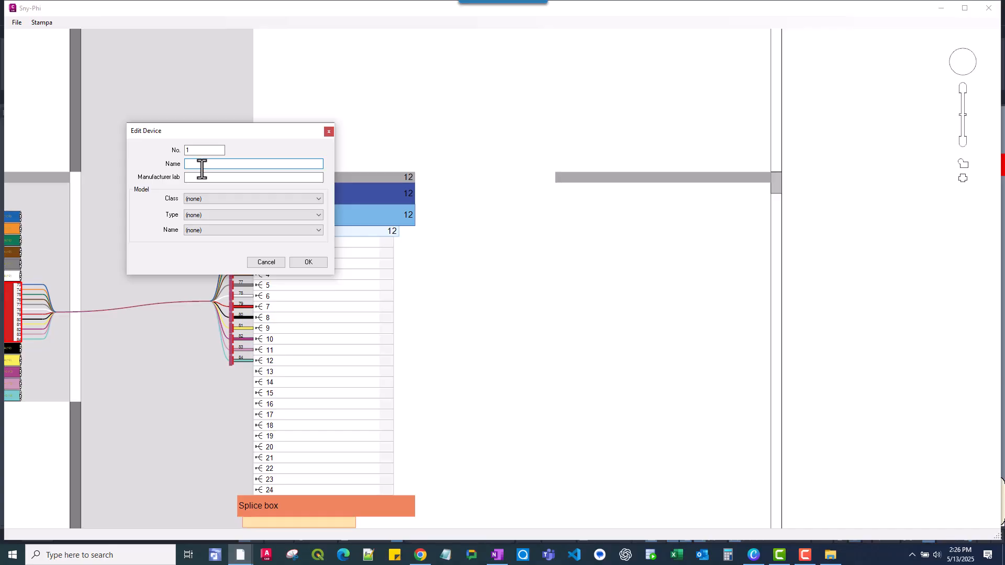
text(Sny-Phi Router)
- Set the device's class to ACTIVE OPTICAL NETWORK, type to RTR and model to ROUTER 2, and create it
click(195, 198)
click(204, 209)
click(198, 200)
click(197, 211)
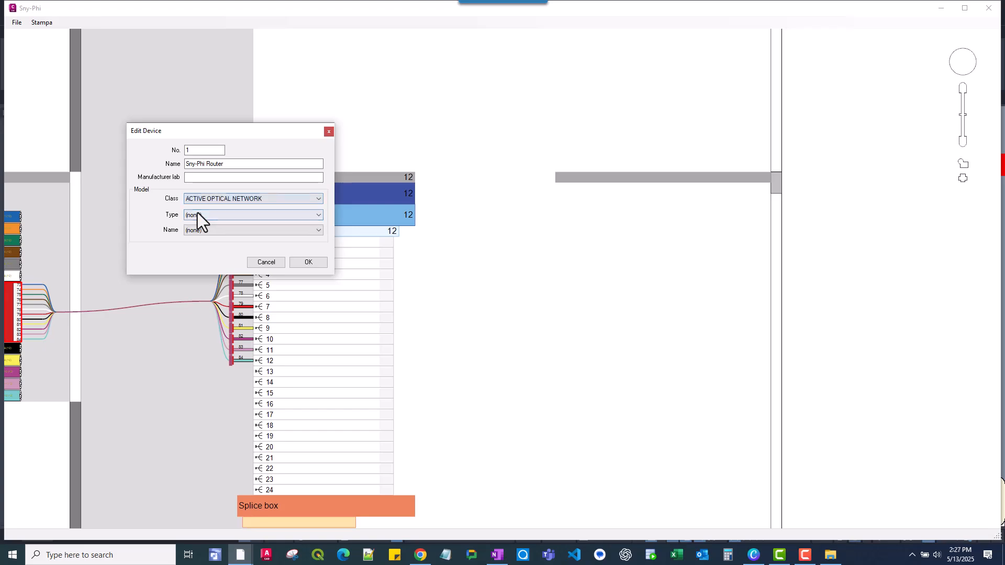
click(197, 214)
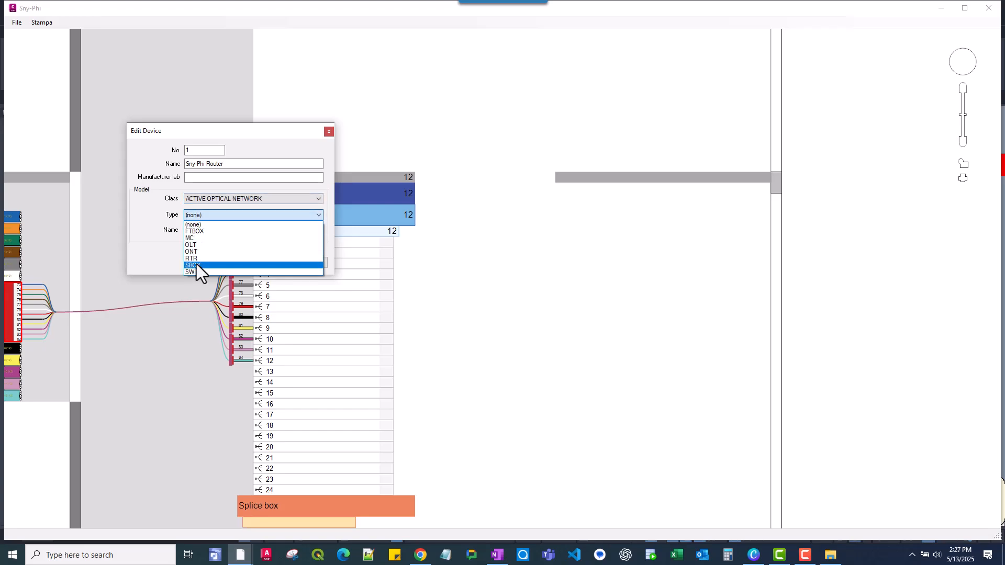
click(196, 258)
click(208, 232)
click(209, 253)
click(309, 262)
- Create connections for the Sny-Phi Router's two in ports and attach them to ports 1–2 of Modul 1
drag(624, 299, 576, 234)
right_click(596, 240)
click(621, 244)
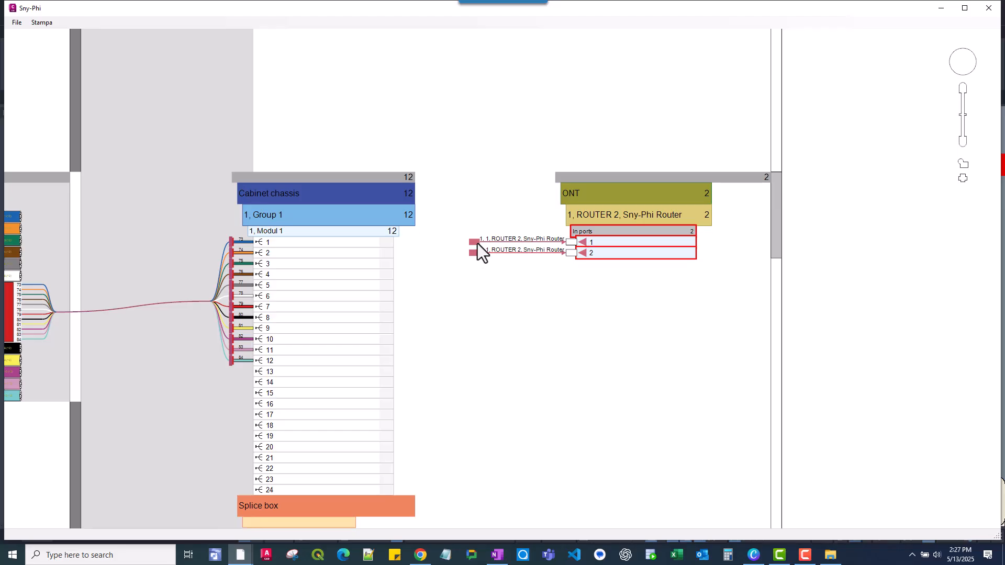
drag(463, 235, 479, 280)
drag(474, 245, 318, 242)
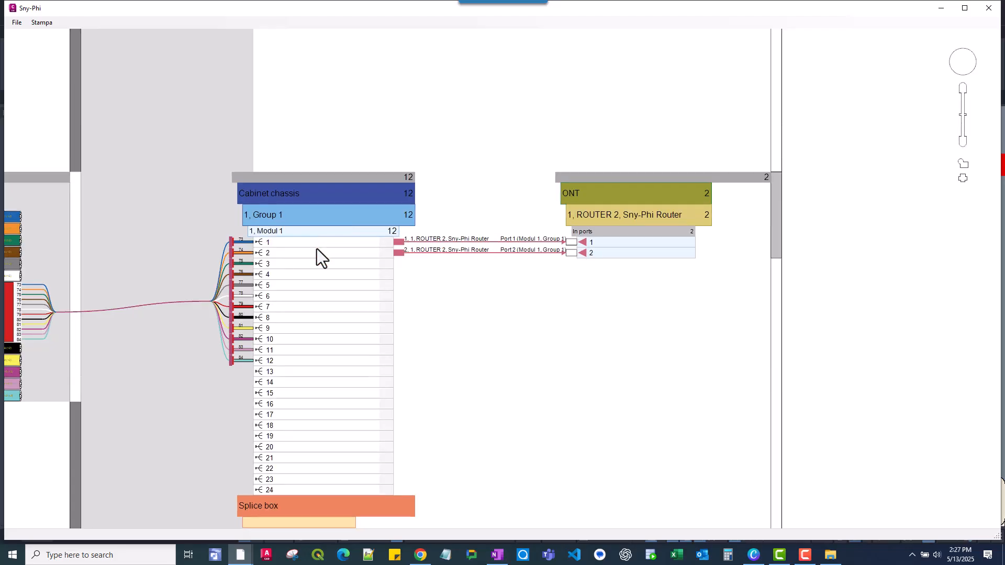
- Bring up the circuit name options for ports 1–2 of Modul 1 in the Sny-Phi schematic
right_click(314, 256)
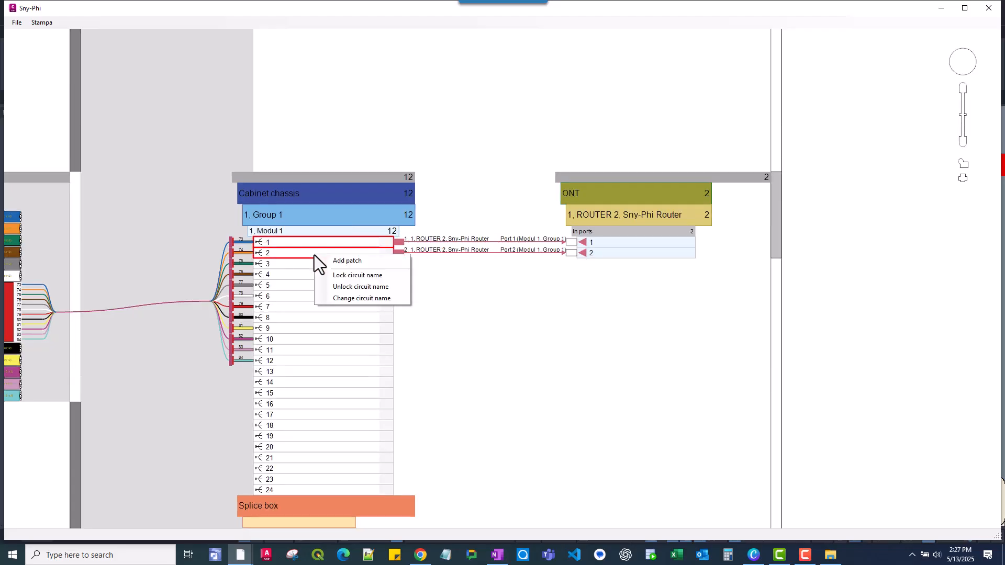
- Add the circuit name "Sny-Phi to Olin" to the library and assign it to ports 1 and 2 of Modul 1
click(348, 296)
click(341, 289)
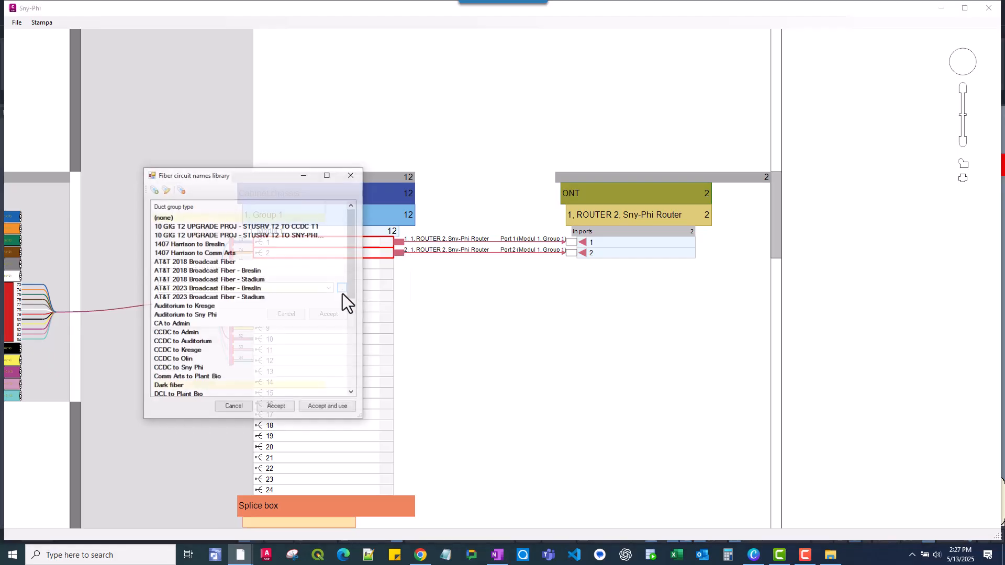
click(154, 190)
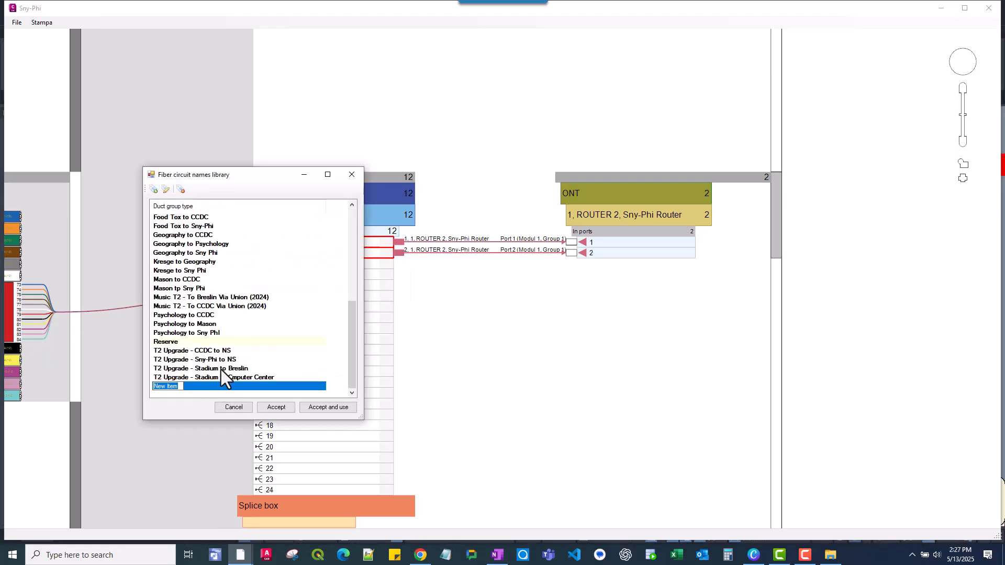
text(Sny-Phi to Olin)
click(325, 408)
click(328, 315)
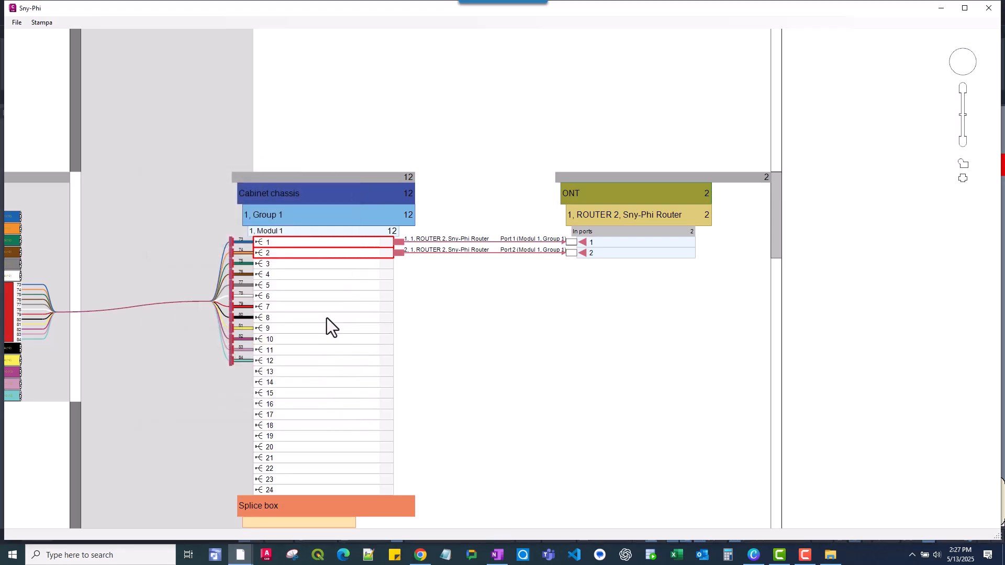
- Save the Sny-Phi splicing diagram with the propagated circuit name and close it
click(15, 25)
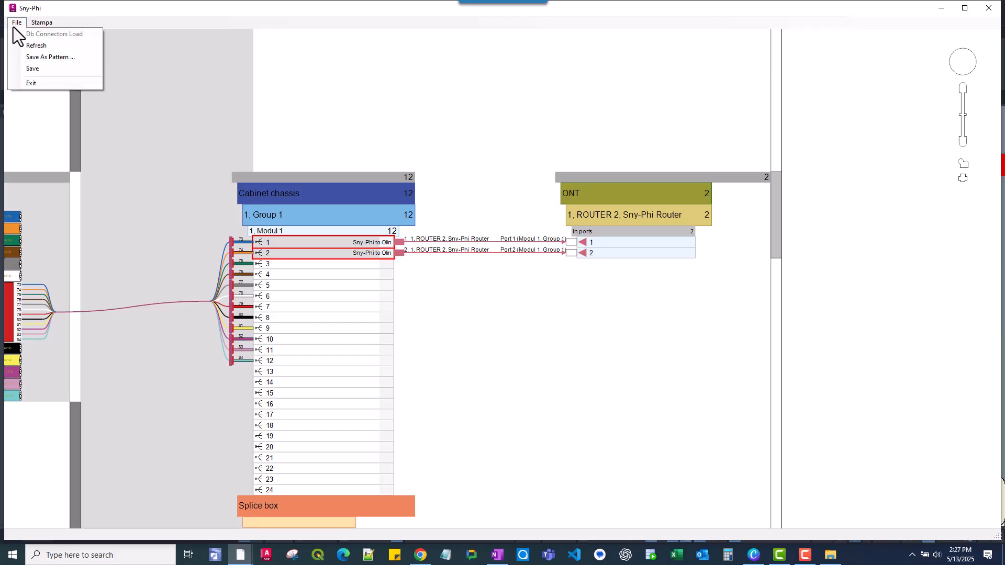
click(30, 68)
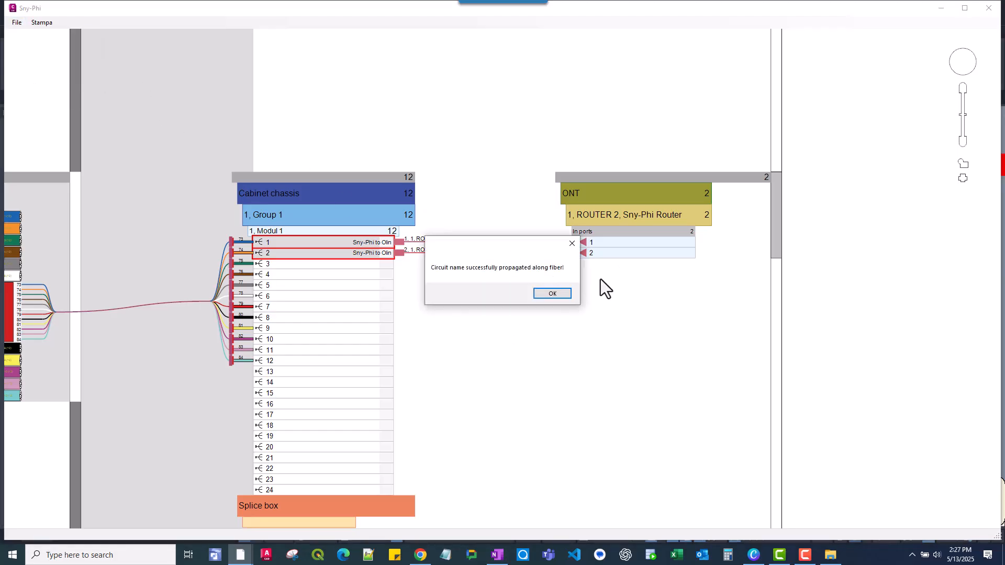
click(552, 294)
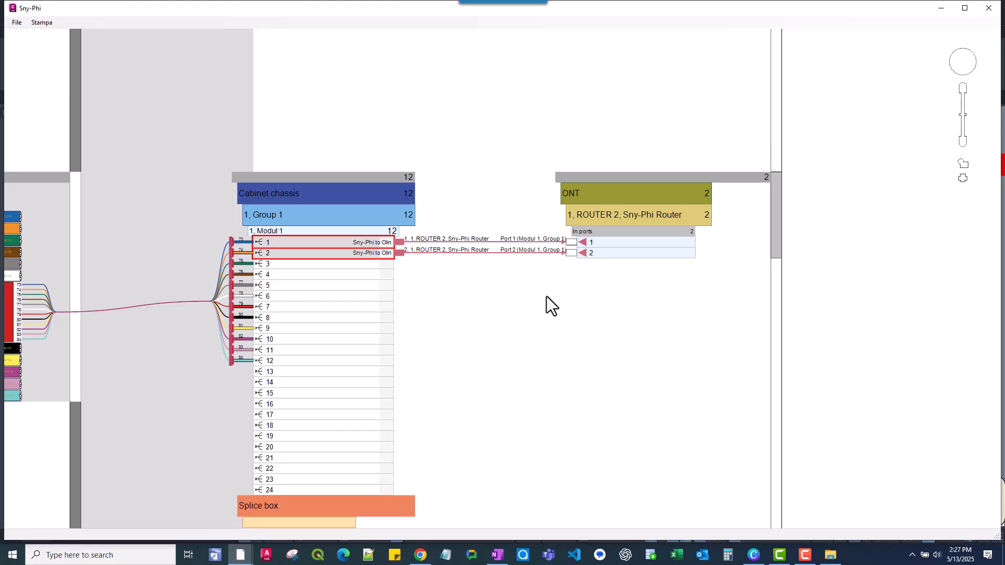
click(989, 8)
- Open the splicing diagram of the Olin building's distribution frame from the drawing
scroll(548, 266, down, 8)
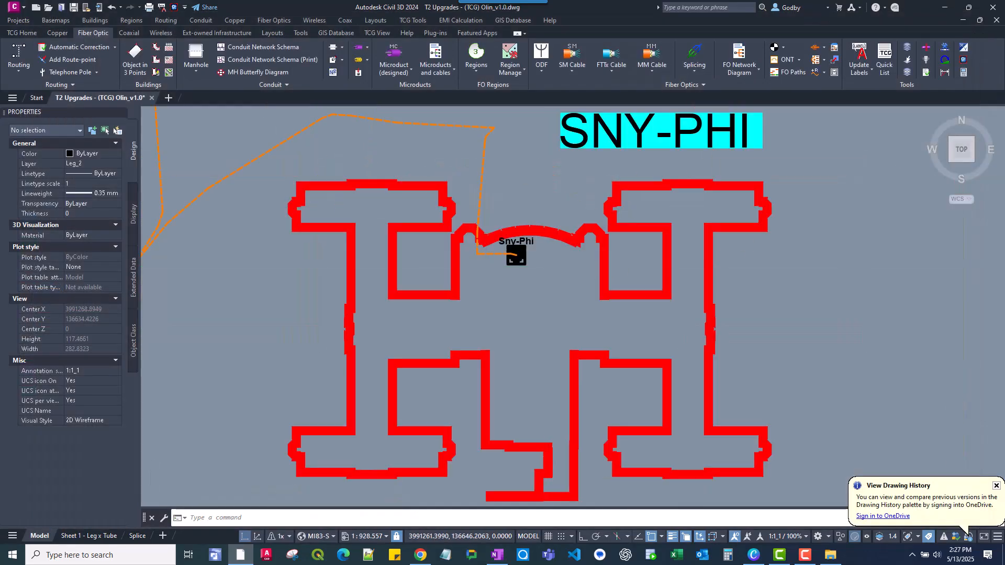
middle_drag(548, 266, 715, 399)
scroll(424, 181, up, 6)
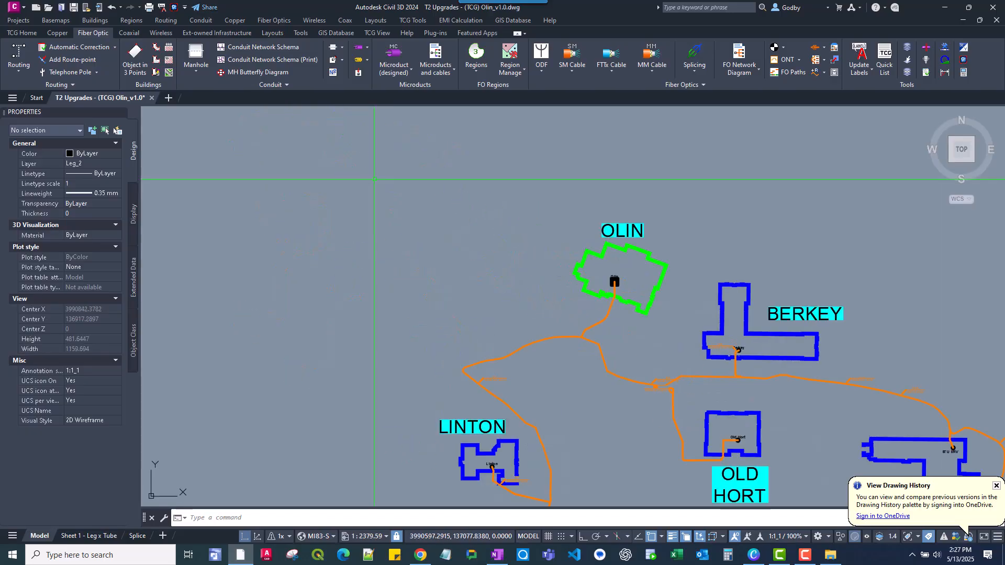
scroll(598, 275, up, 4)
middle_drag(598, 275, 359, 244)
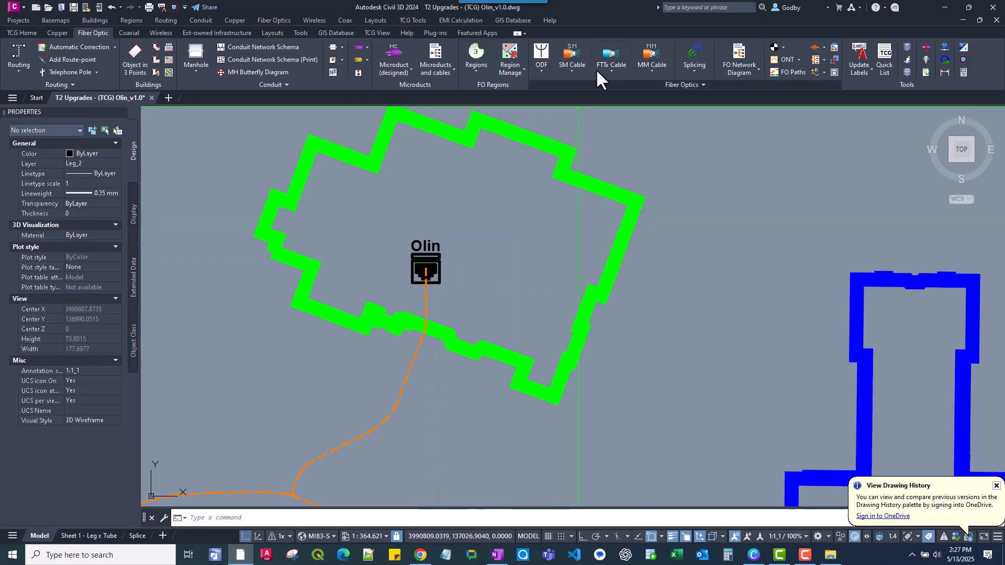
click(695, 52)
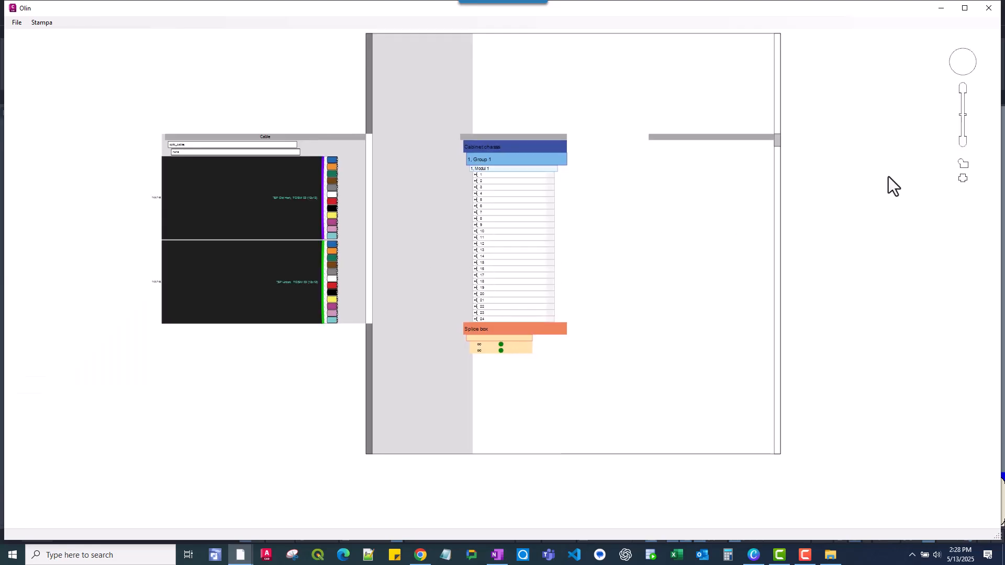
scroll(261, 207, up, 5)
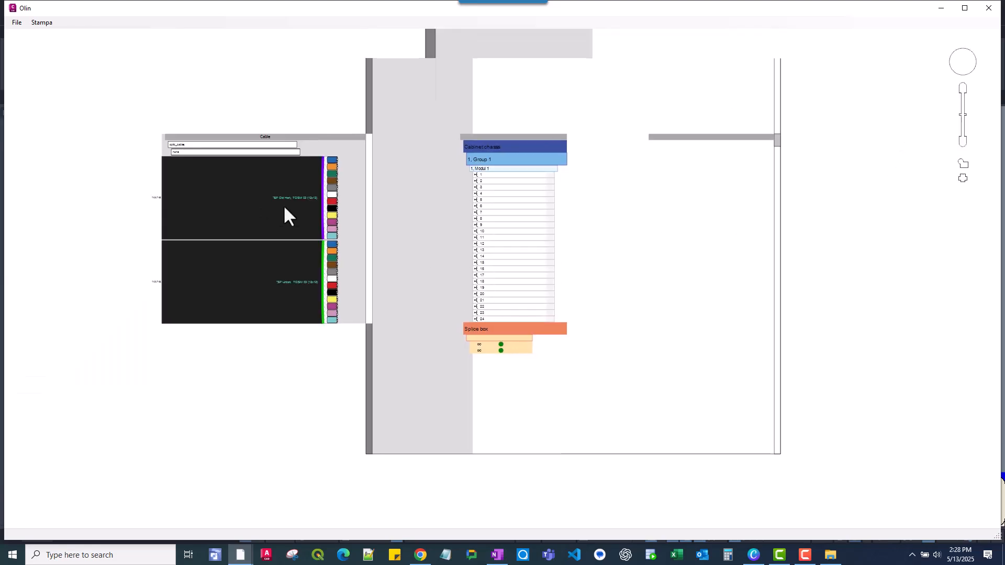
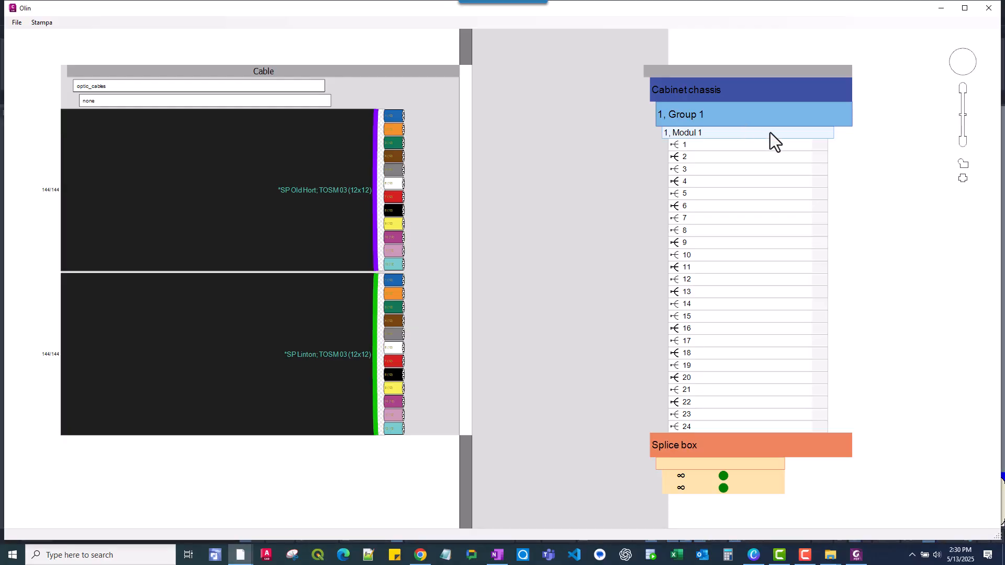
- Delete the 24-port Modul 1 from Group 1 of the Olin cabinet chassis
click(770, 133)
right_click(752, 133)
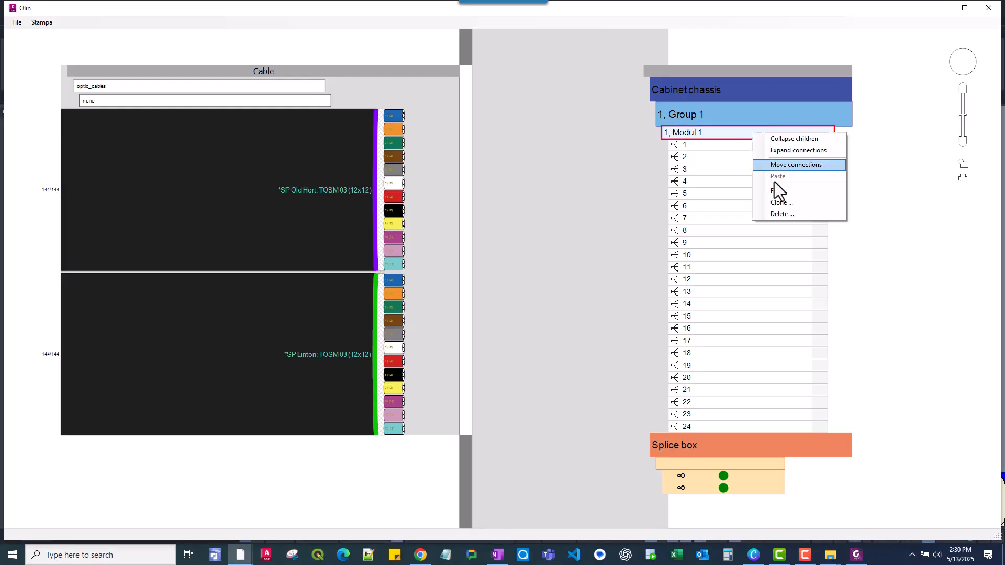
click(791, 214)
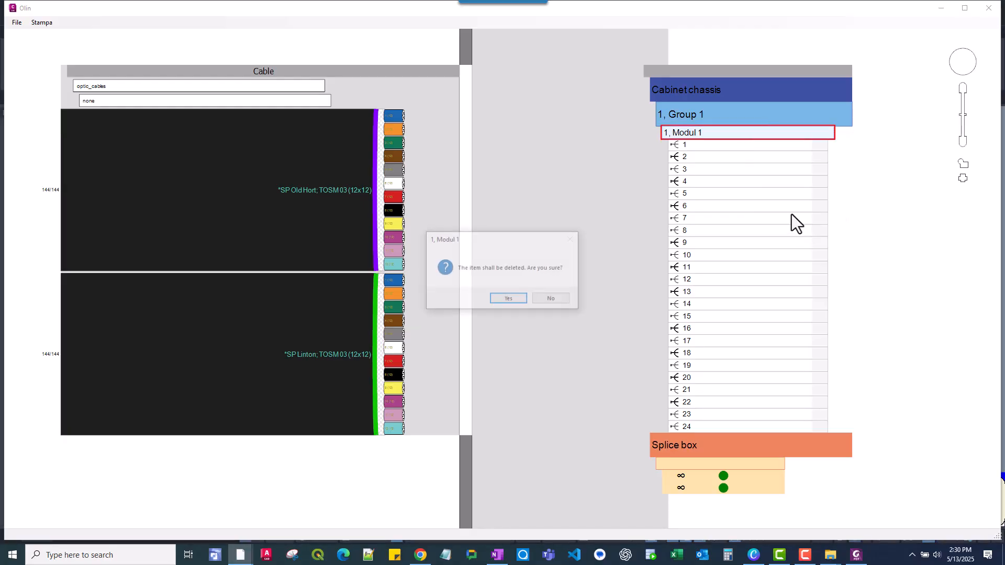
click(507, 300)
- Add two modules named CCDC to Group 1, numbered from 1, with the SC/UPC interface and 12 ports each
right_click(729, 122)
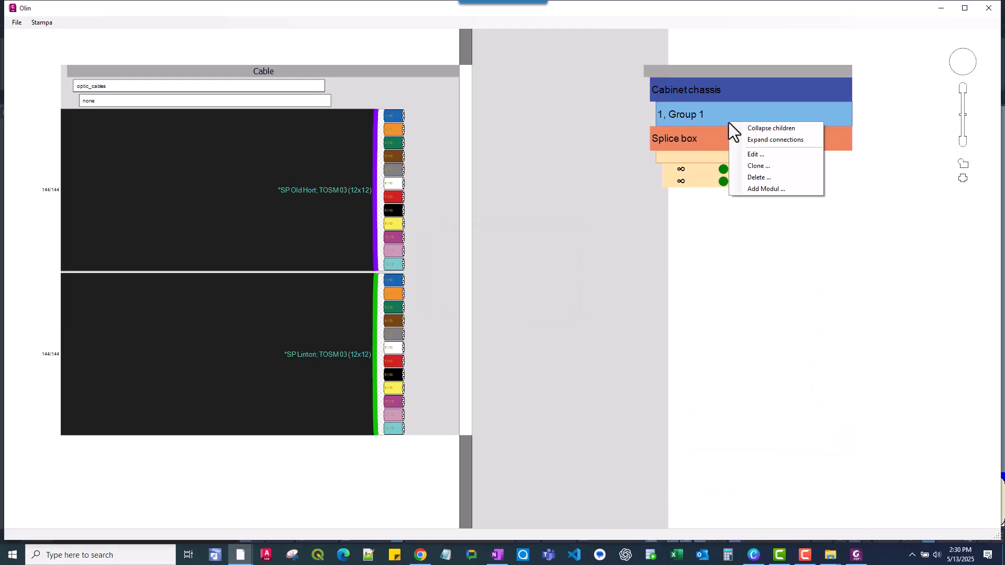
click(775, 189)
click(117, 69)
text(1)
click(119, 84)
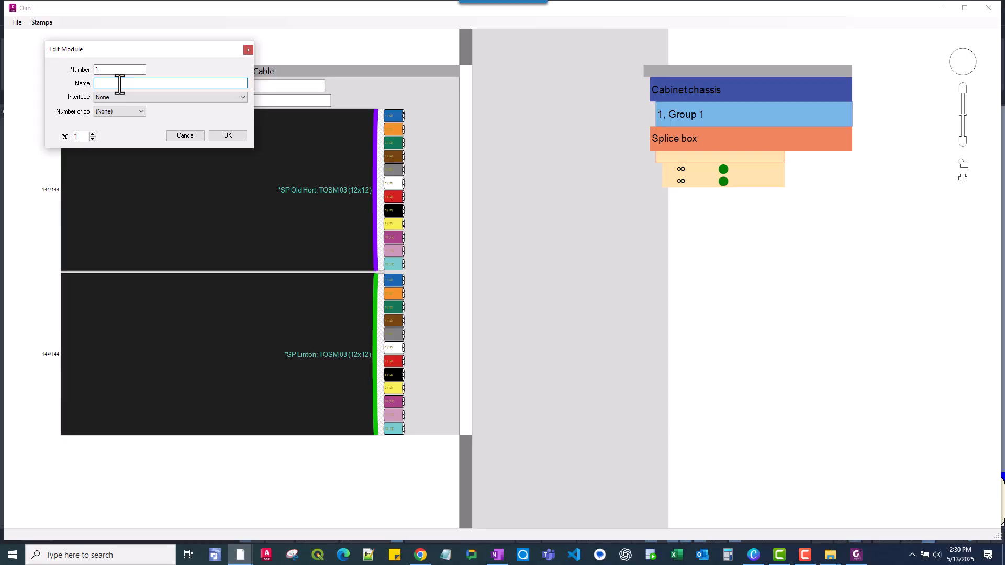
text(CCDC)
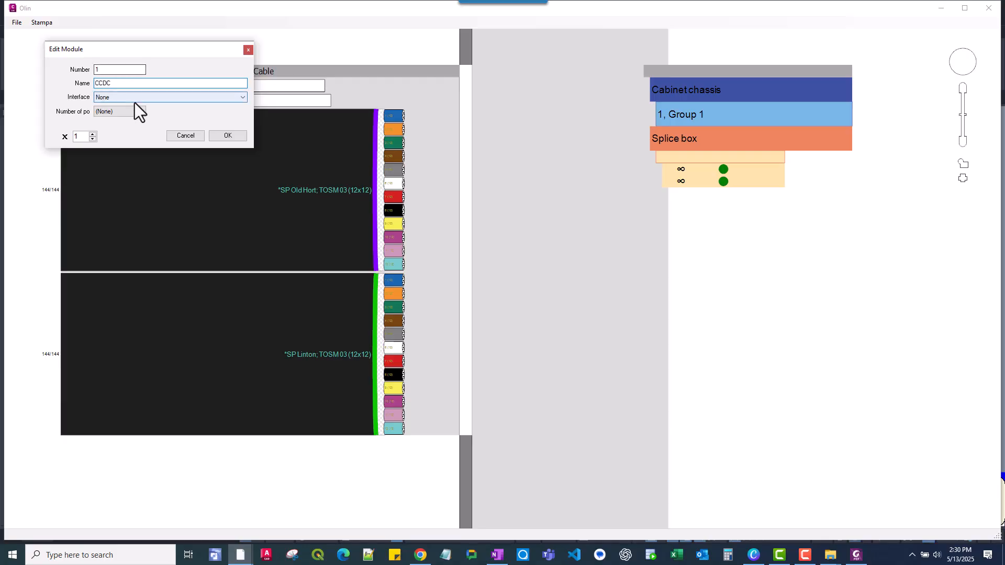
click(139, 100)
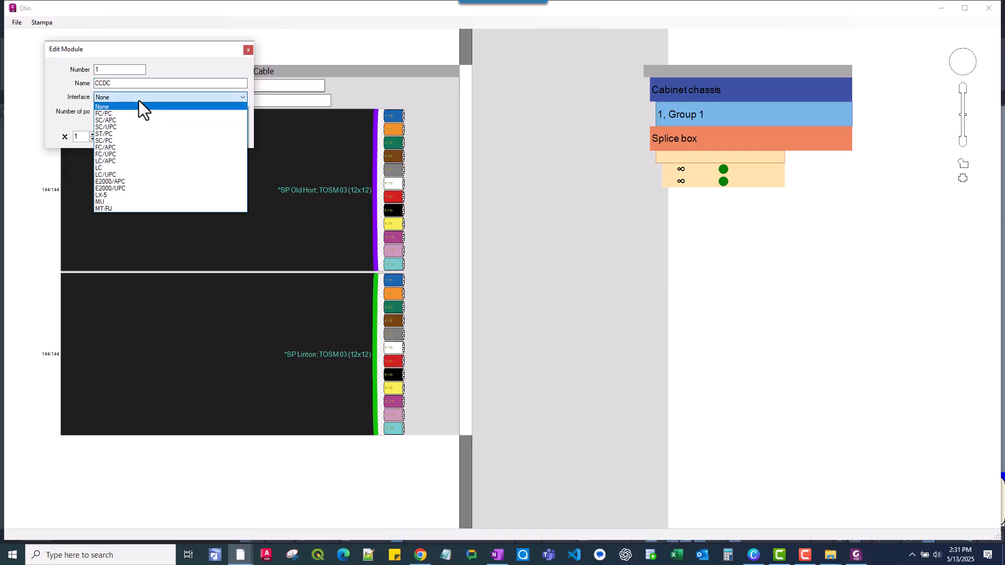
click(124, 128)
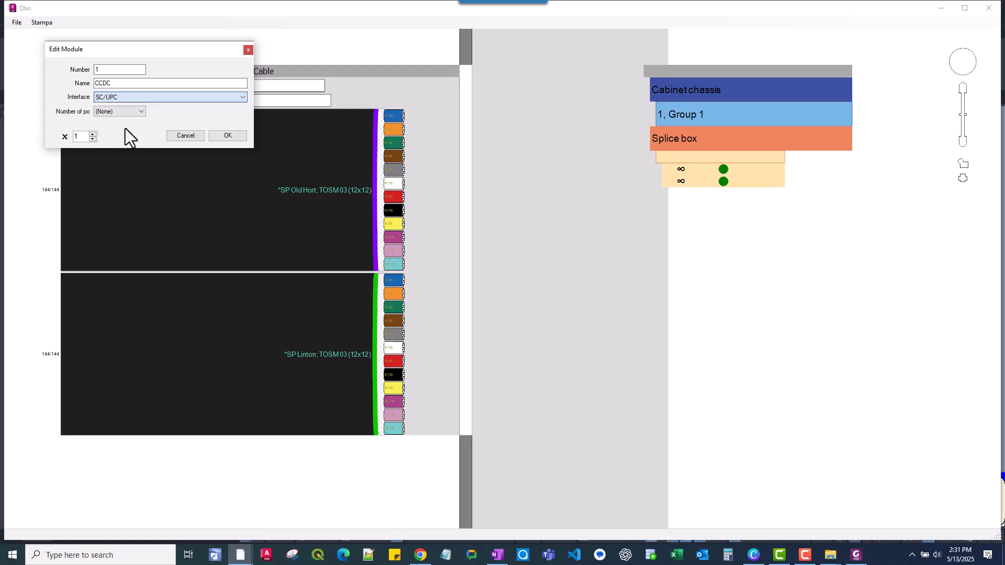
click(140, 112)
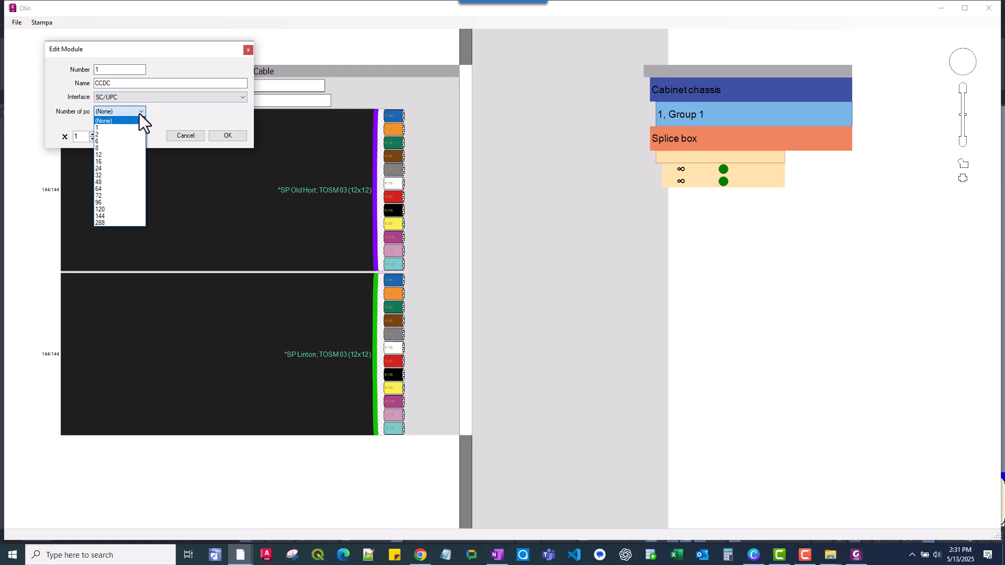
click(110, 154)
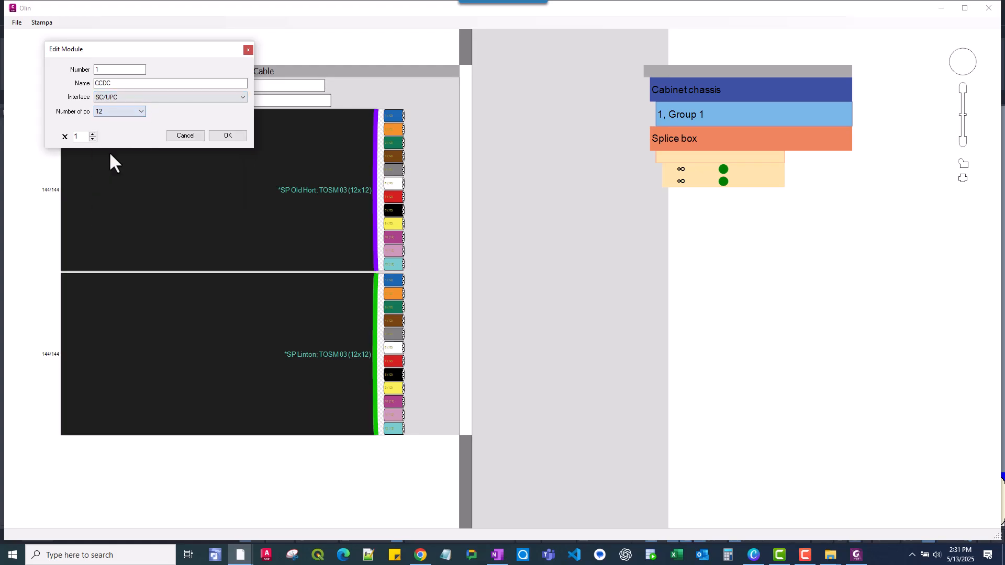
click(238, 137)
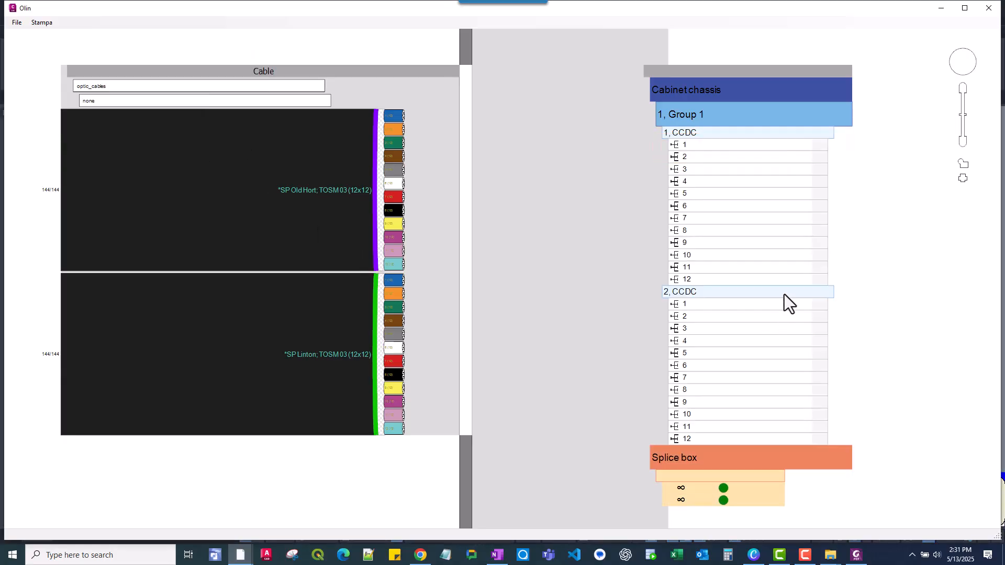
- Rename the second module in Group 1 as SNY-PHI
right_click(721, 291)
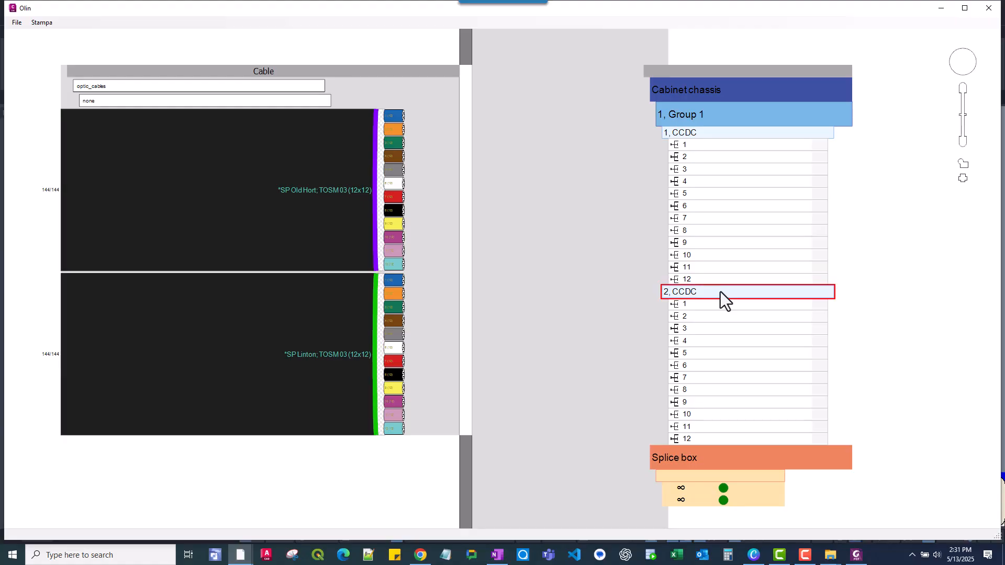
click(759, 356)
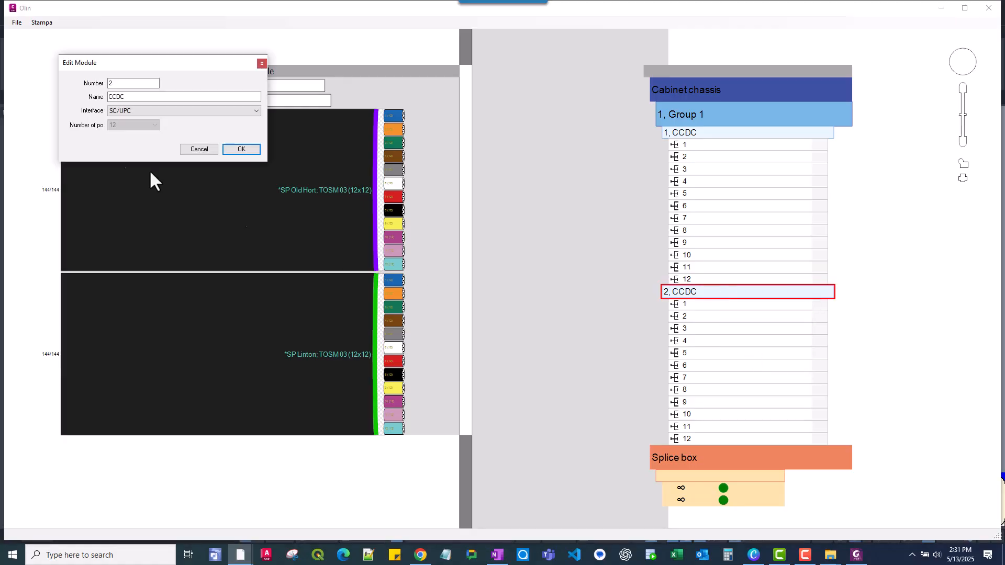
drag(128, 96, 40, 98)
text(Sny-Phi)
click(229, 148)
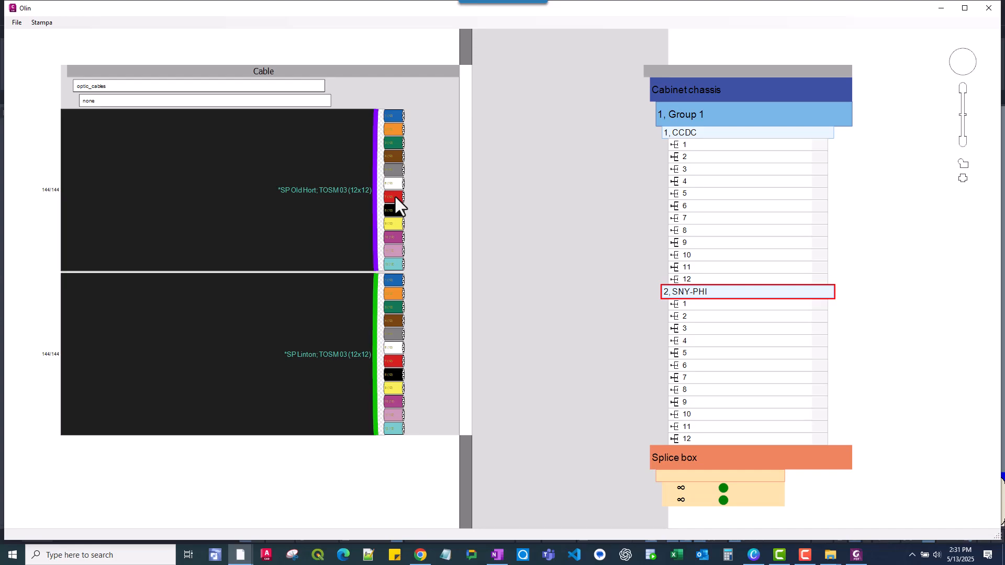
- Connect the red tube of the Old Hort cable to the CCDC module and the Linton cable's red tube to the SNY-PHI module
drag(396, 197, 695, 150)
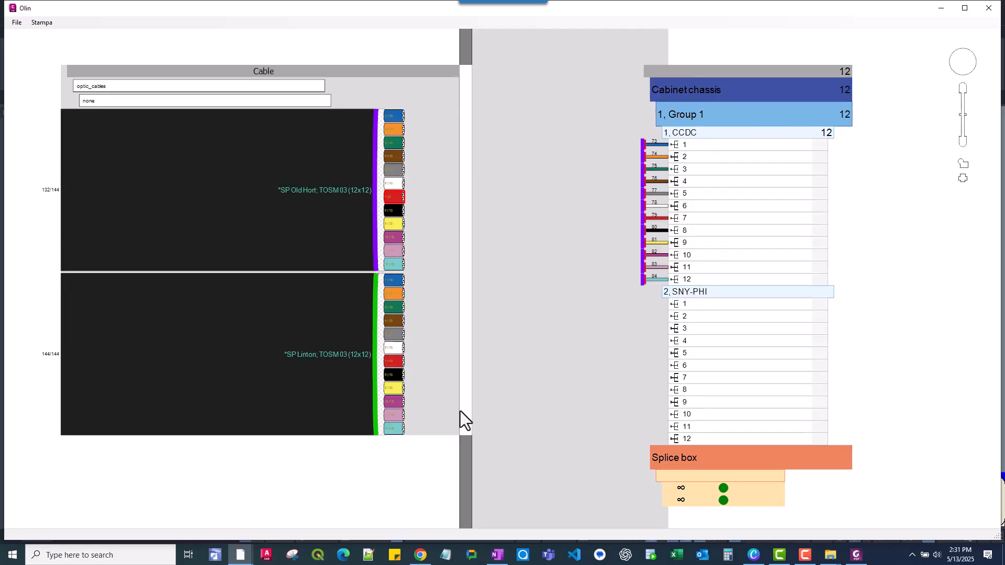
drag(397, 363, 686, 303)
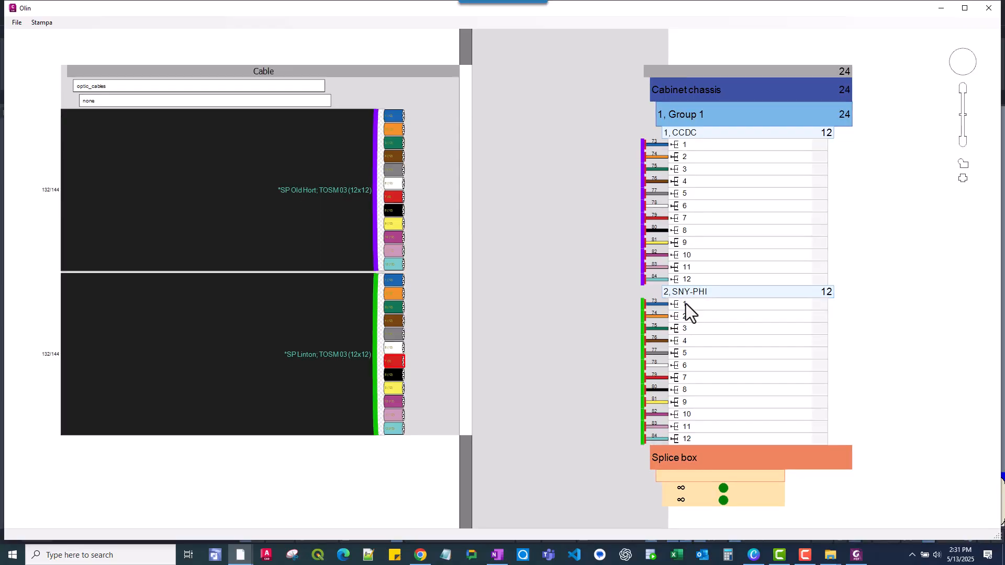
- Start a new device in the Olin diagram with number 1 and the name "Olin Router"
scroll(686, 303, down, 1)
middle_drag(560, 319, 429, 327)
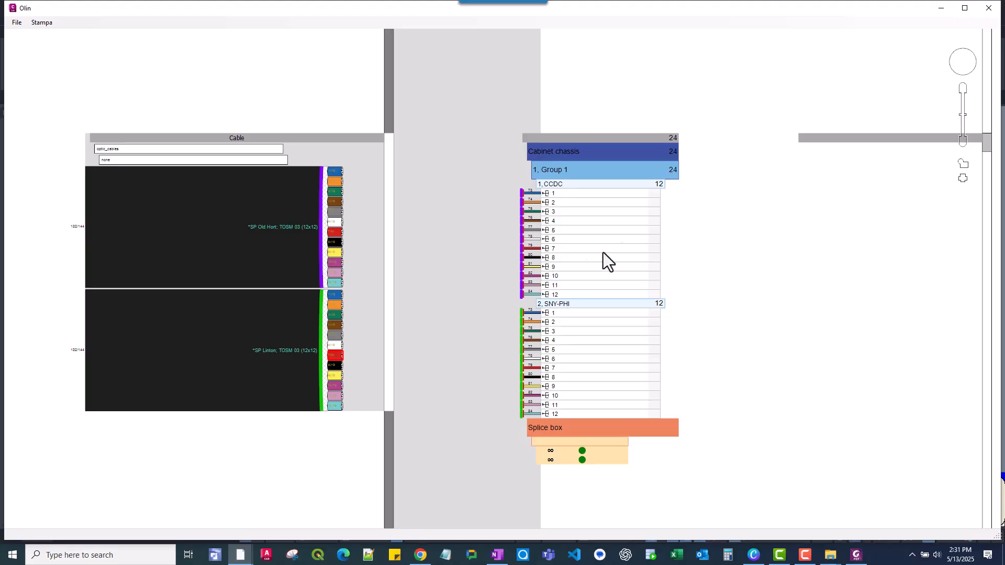
middle_drag(808, 256, 675, 245)
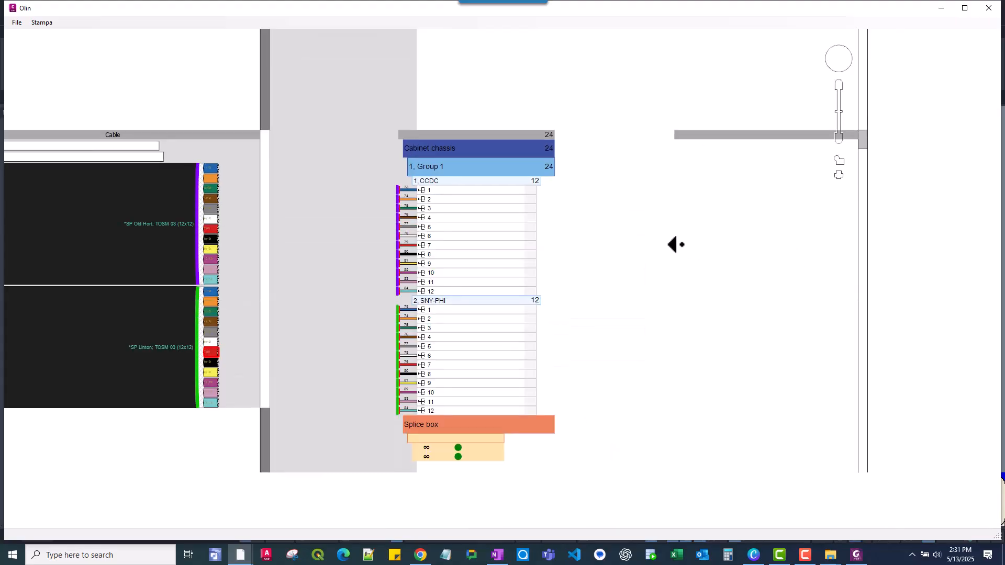
right_click(723, 133)
click(766, 167)
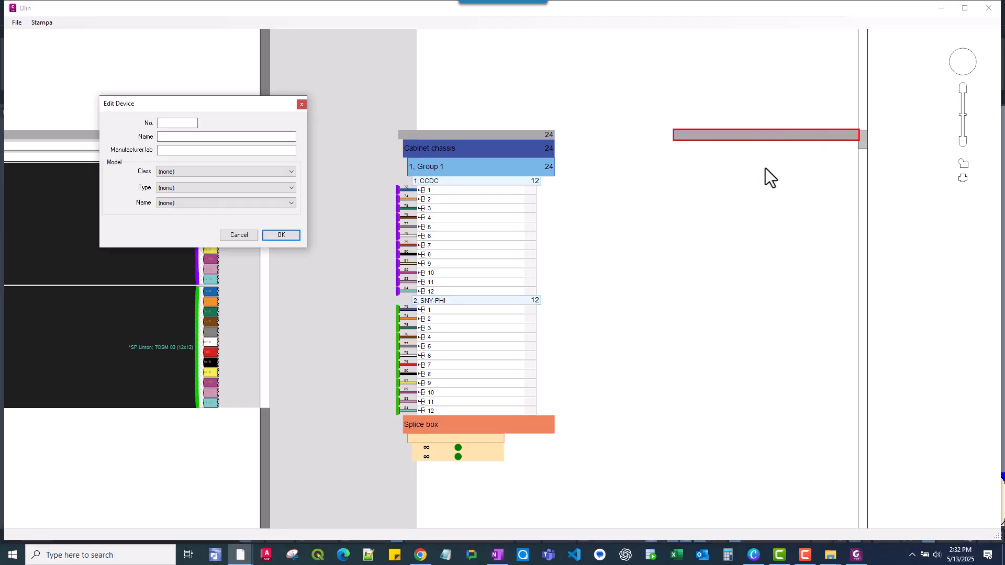
click(174, 121)
text(1)
click(186, 136)
text(Olin Router)
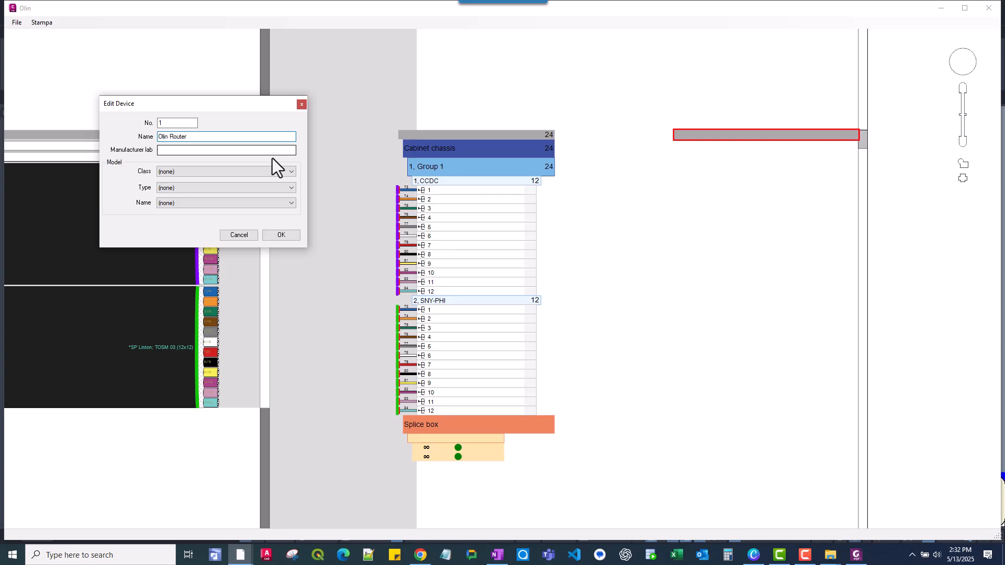
- Set the Olin Router's model to class ACTIVE OPTICAL NETWORK, type SBOX and name SBOX 04, and create the device
click(174, 174)
click(180, 188)
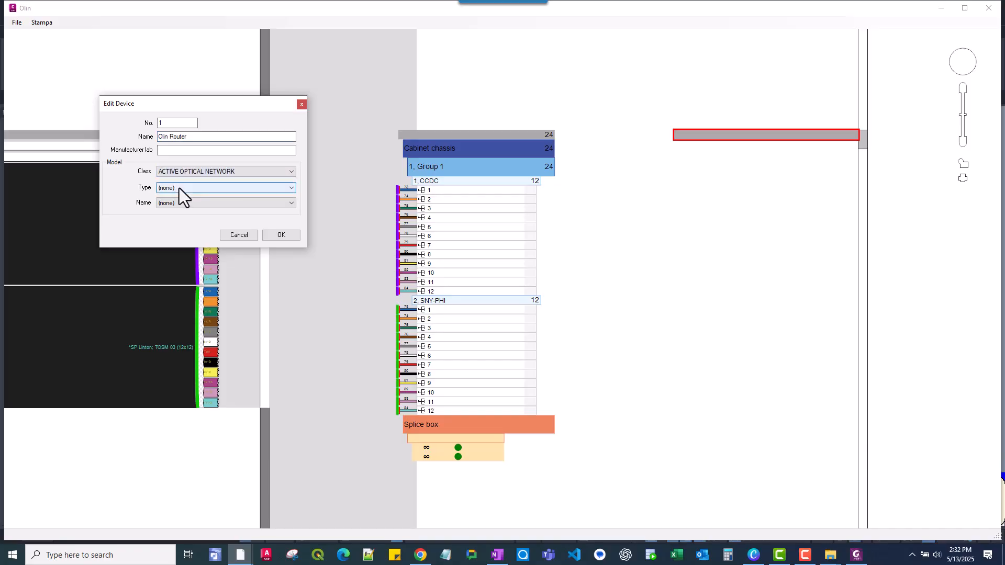
click(179, 188)
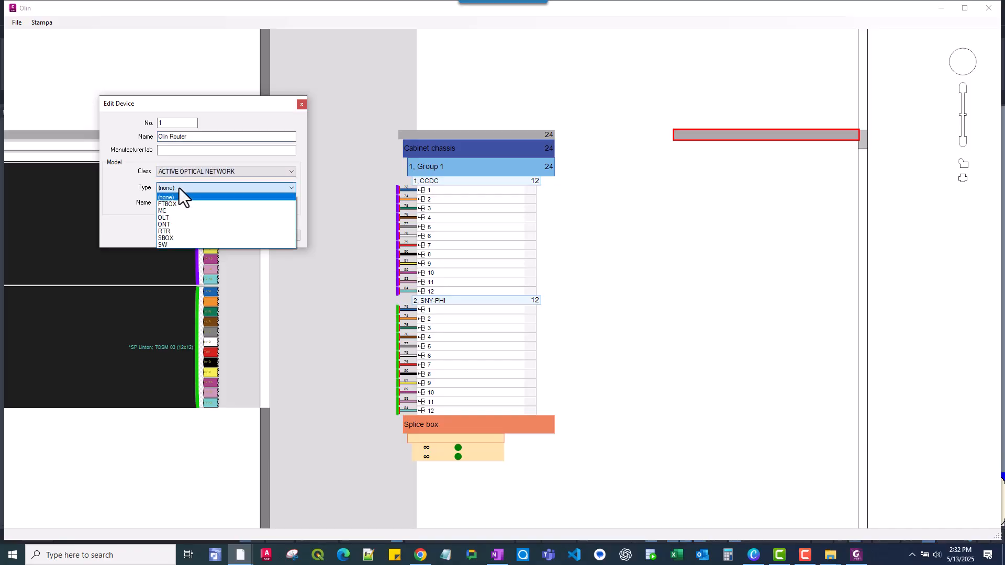
click(180, 237)
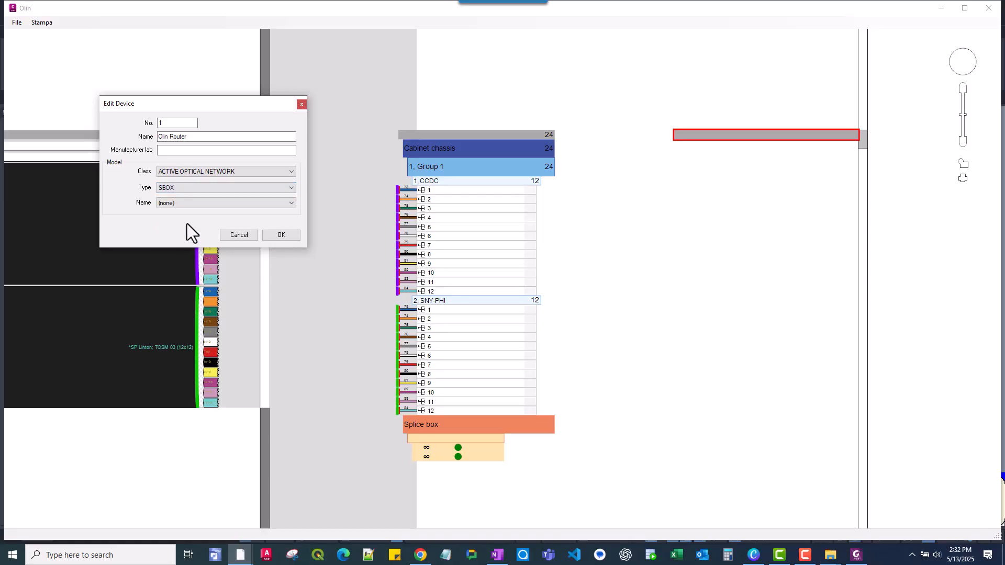
click(197, 204)
click(187, 239)
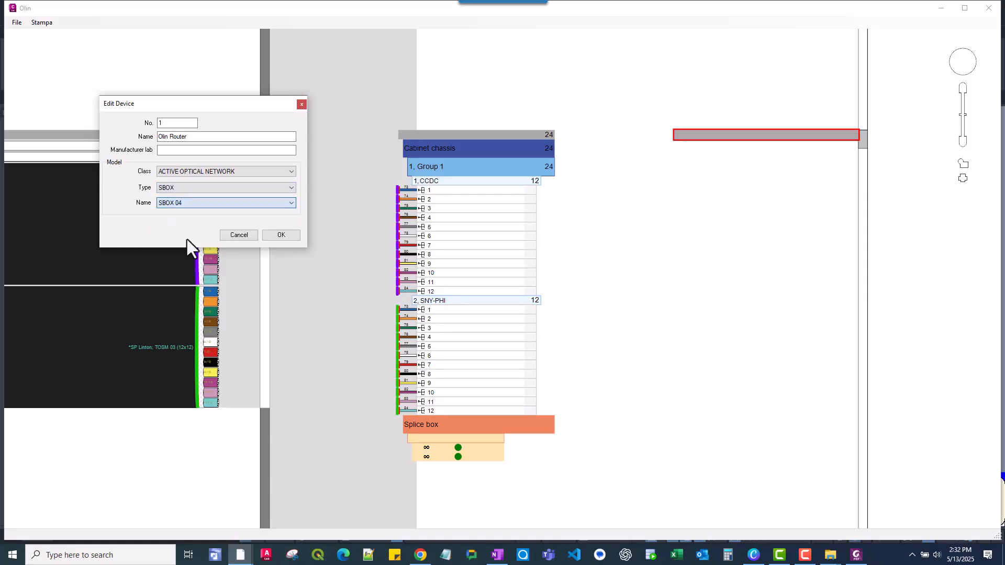
click(276, 236)
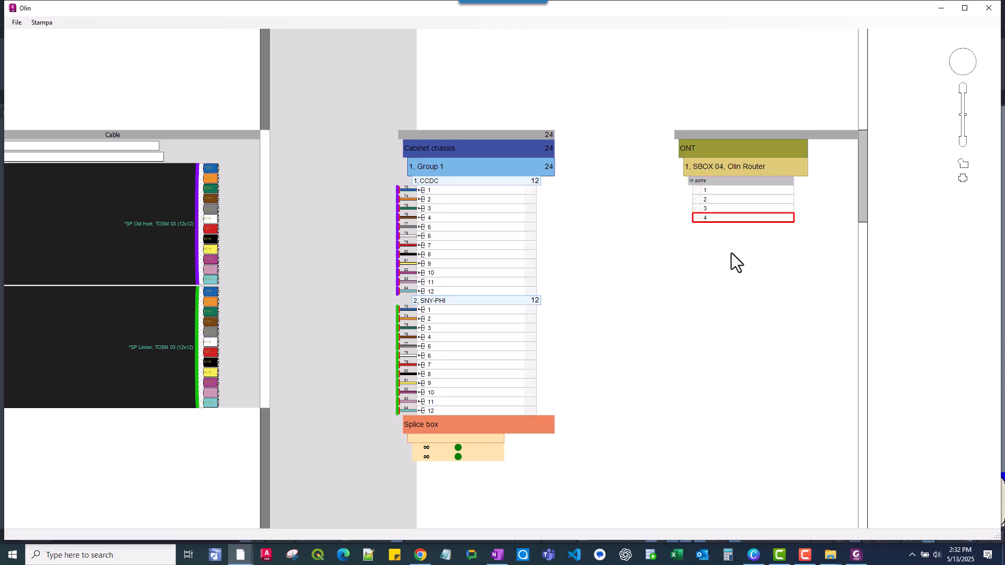
- Add connectors to the router's four in ports and connect 1–2 to CCDC ports 1–2 and 3–4 to SNY-PHI ports 1–2
right_click(715, 196)
click(732, 193)
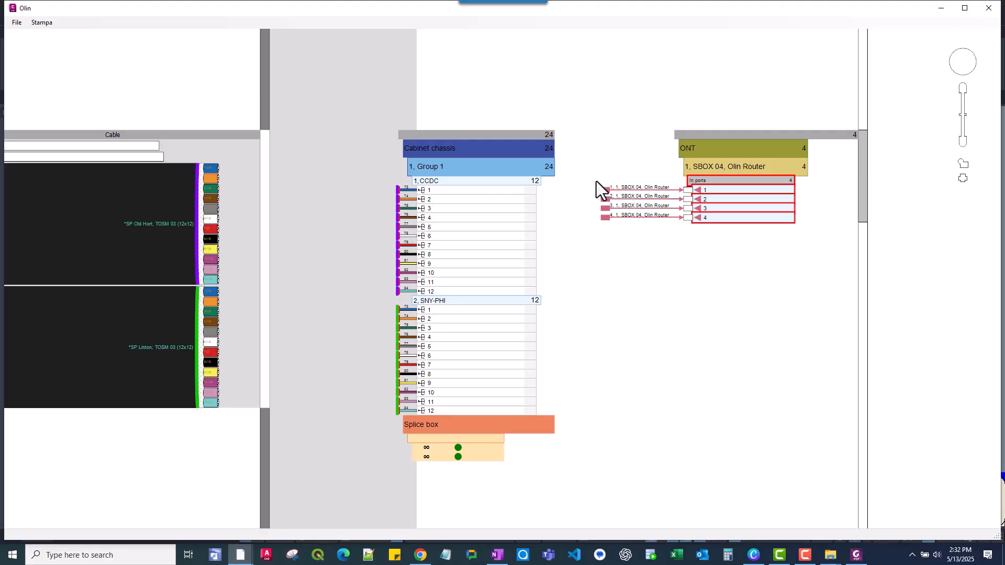
drag(608, 193, 524, 192)
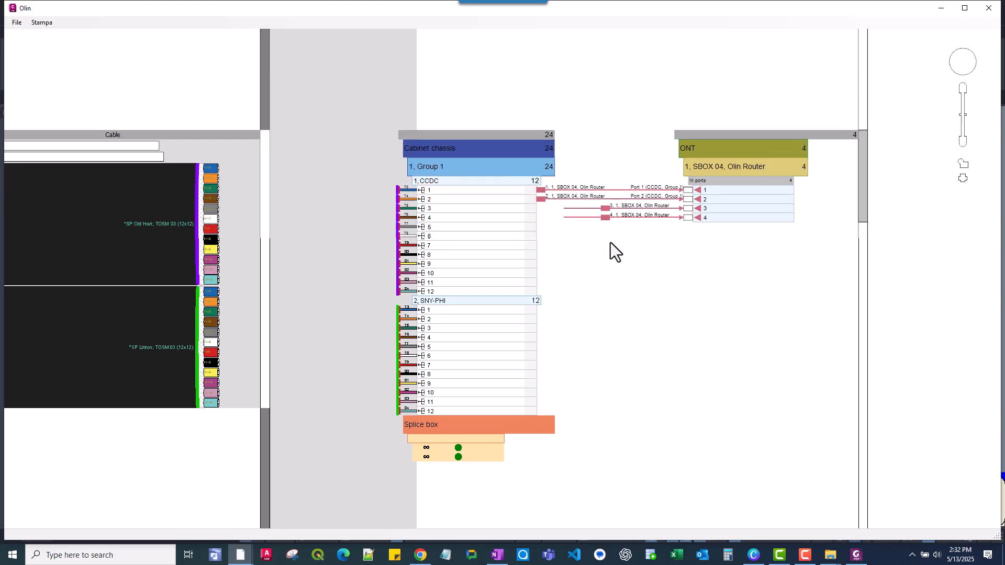
click(603, 210)
drag(602, 208, 516, 312)
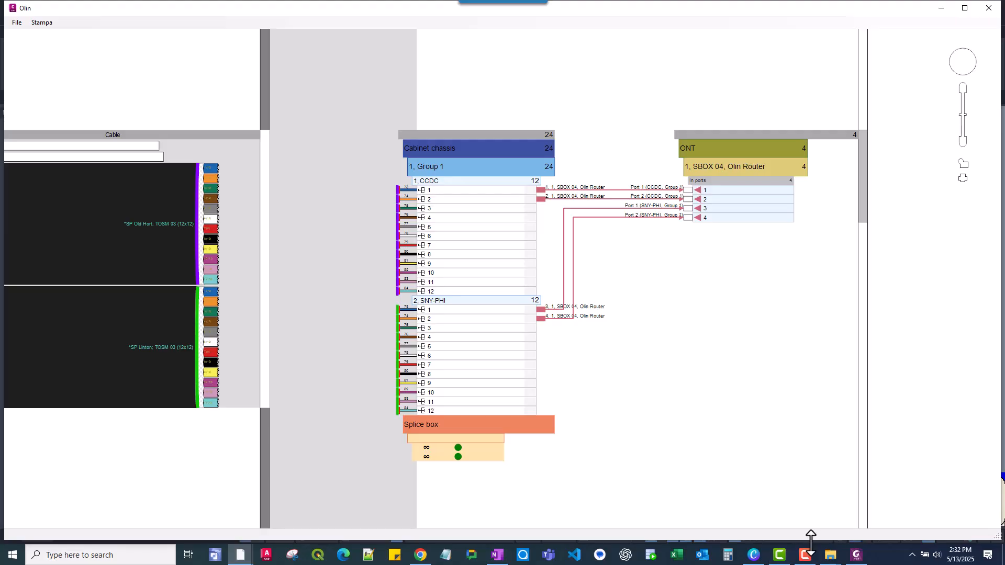
- Rename the first module in Group 1 as SNY-PHI
click(857, 556)
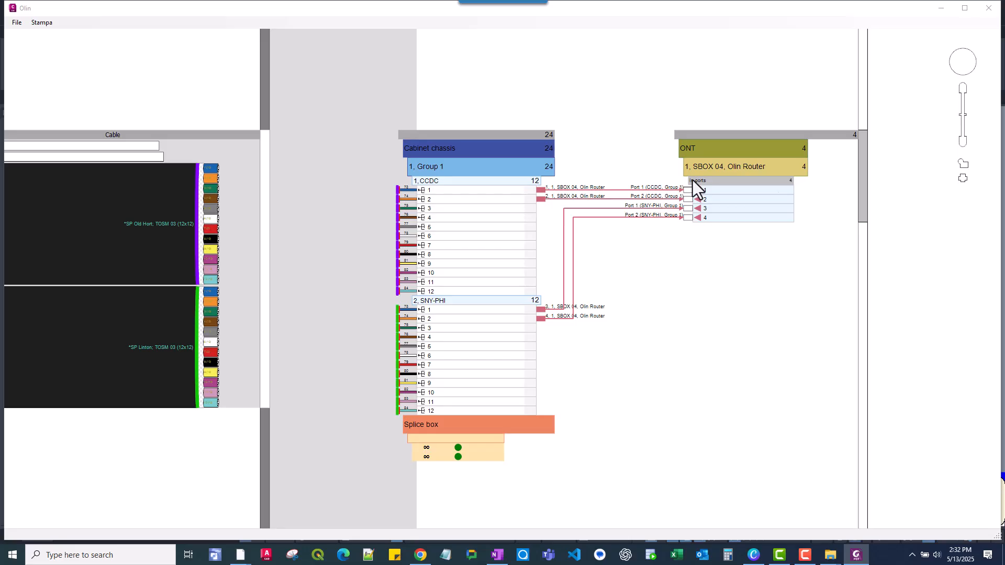
right_click(453, 183)
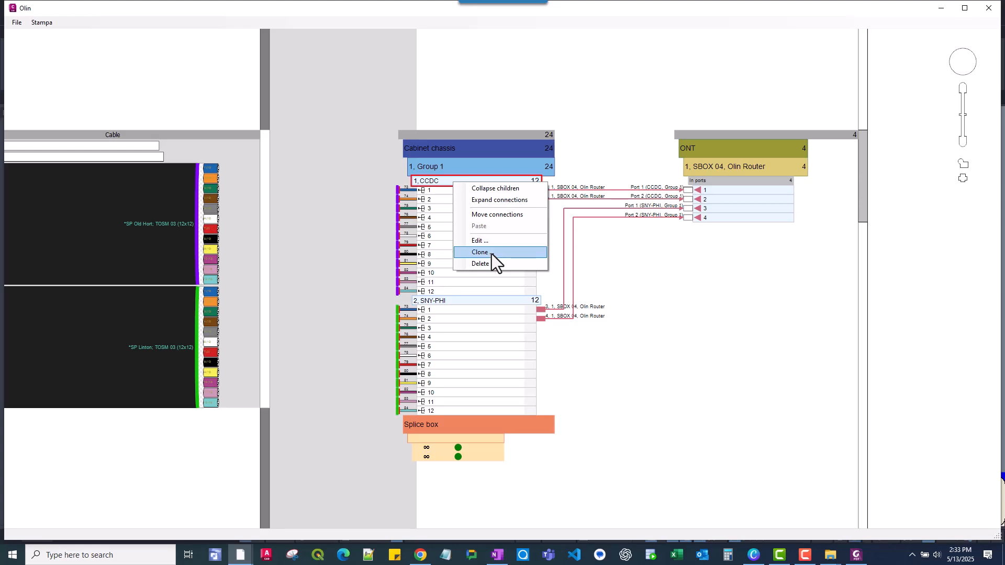
click(487, 241)
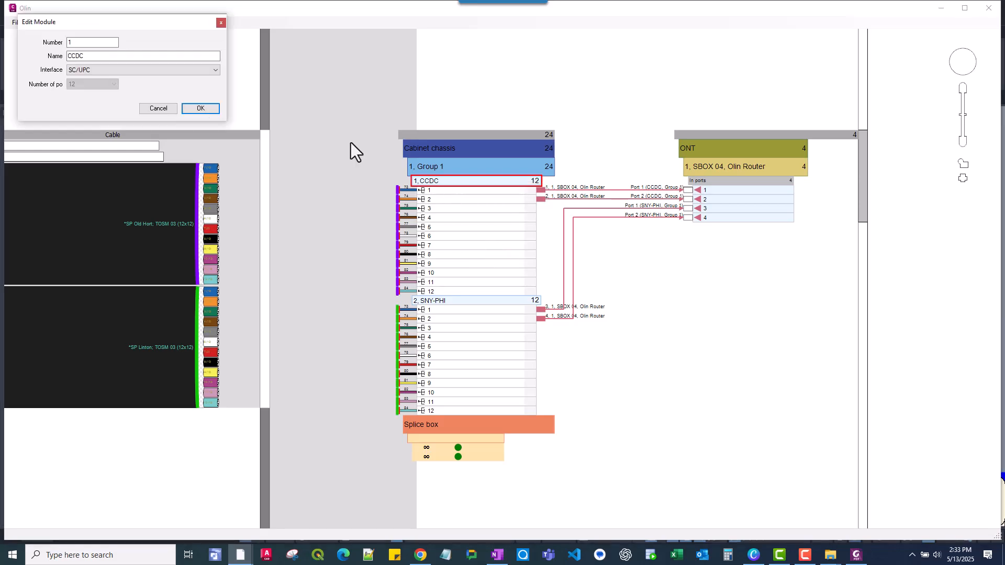
double_click(118, 55)
click(206, 112)
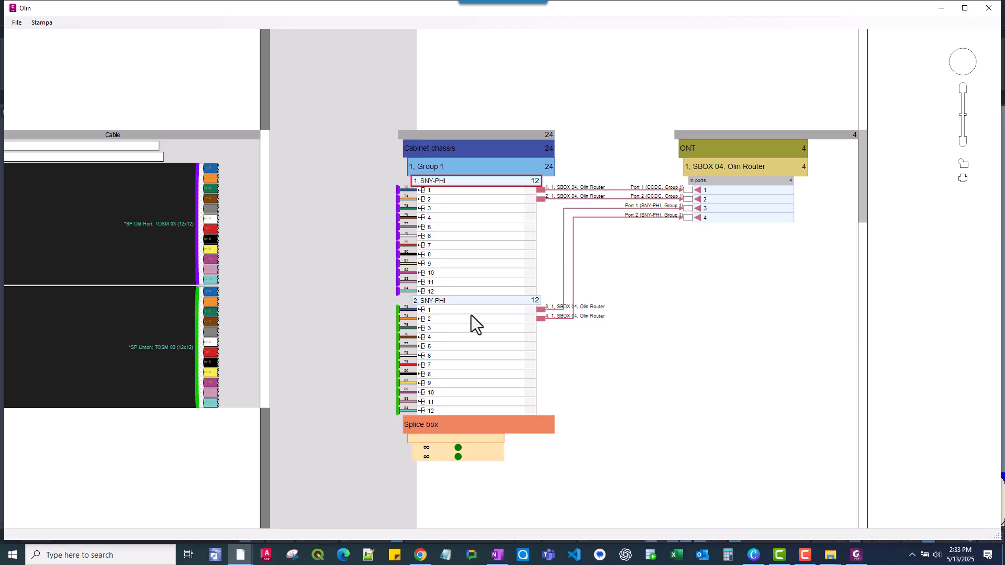
- Rename the second module in Group 1 as CCDC
right_click(462, 302)
click(455, 303)
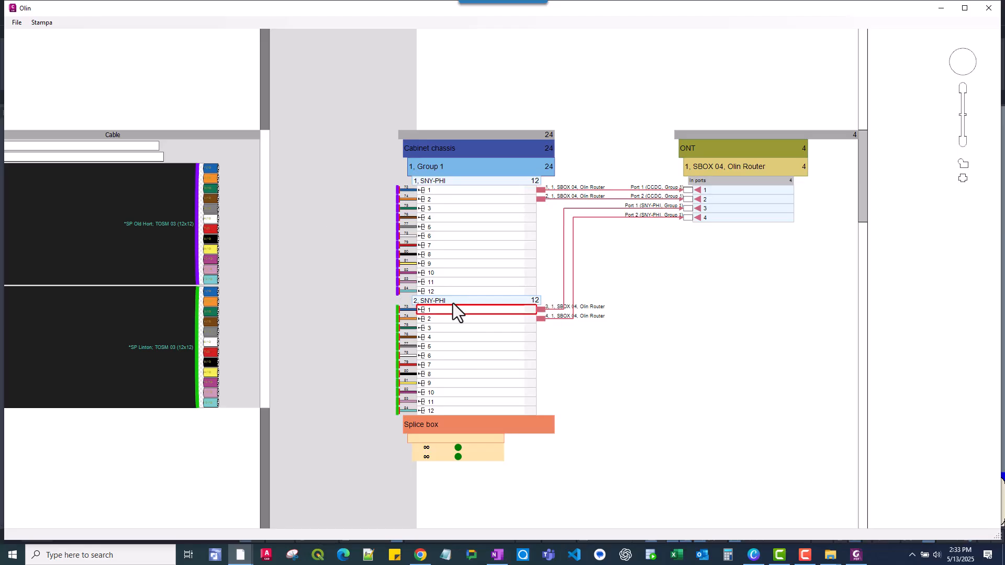
right_click(453, 303)
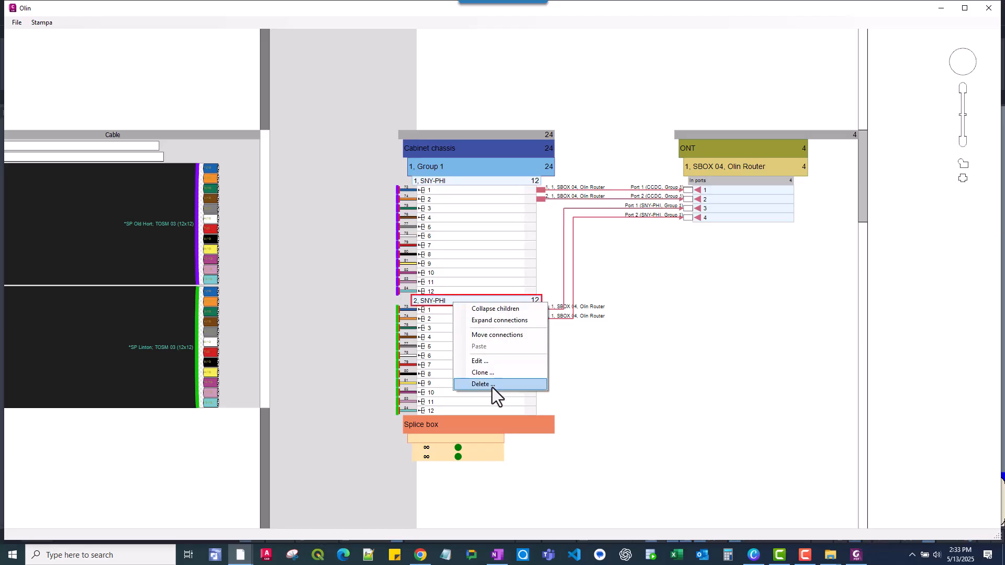
click(480, 361)
text(CCDC)
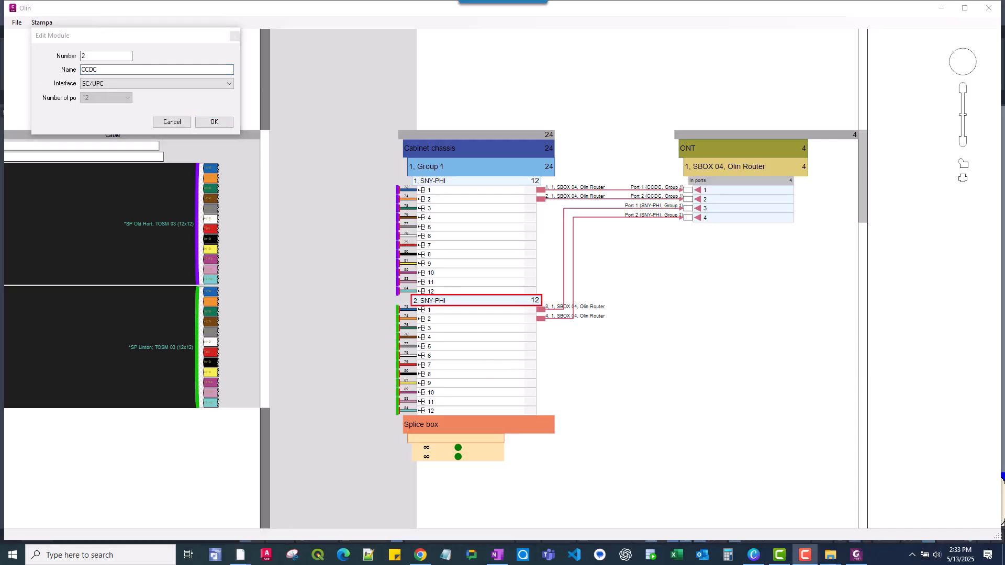
click(204, 122)
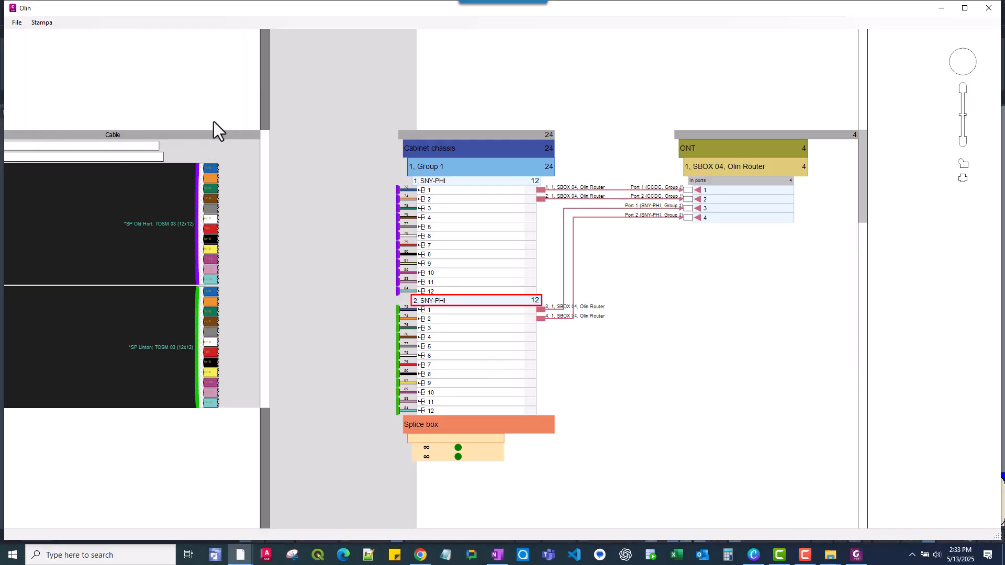
- Expand the red tubes of the Old Hort and Linton cables to display their fiber connections to the modules
click(475, 198)
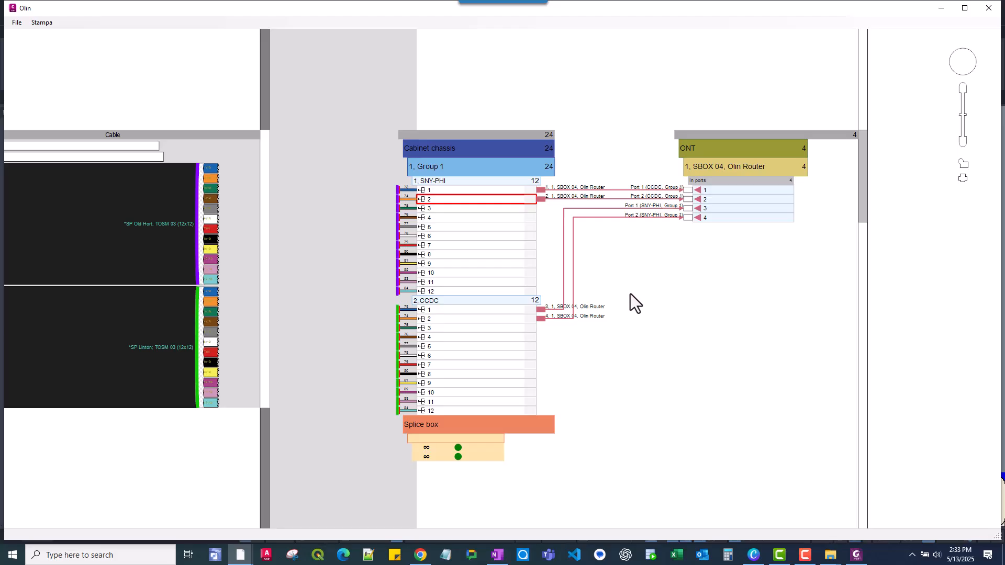
click(215, 230)
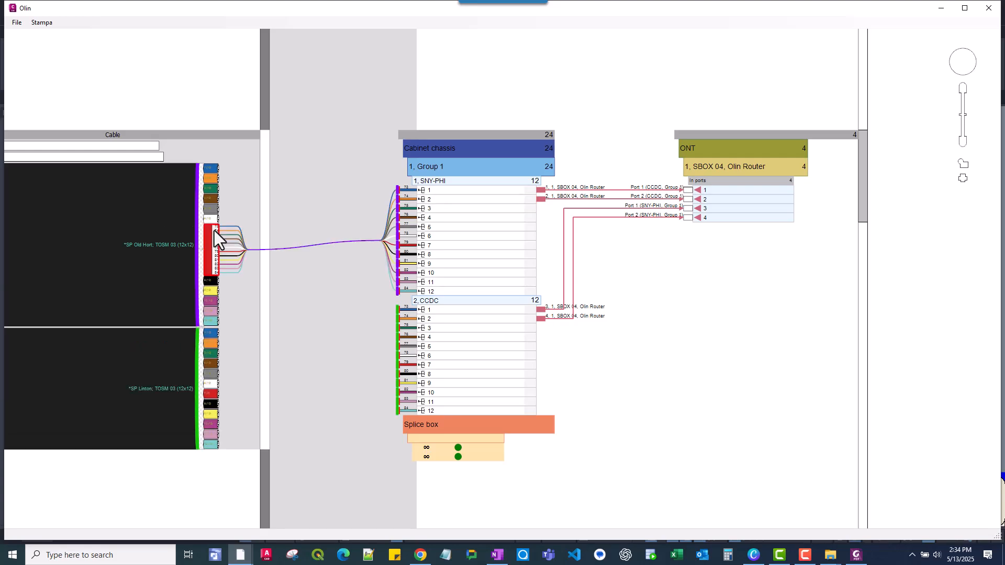
click(207, 395)
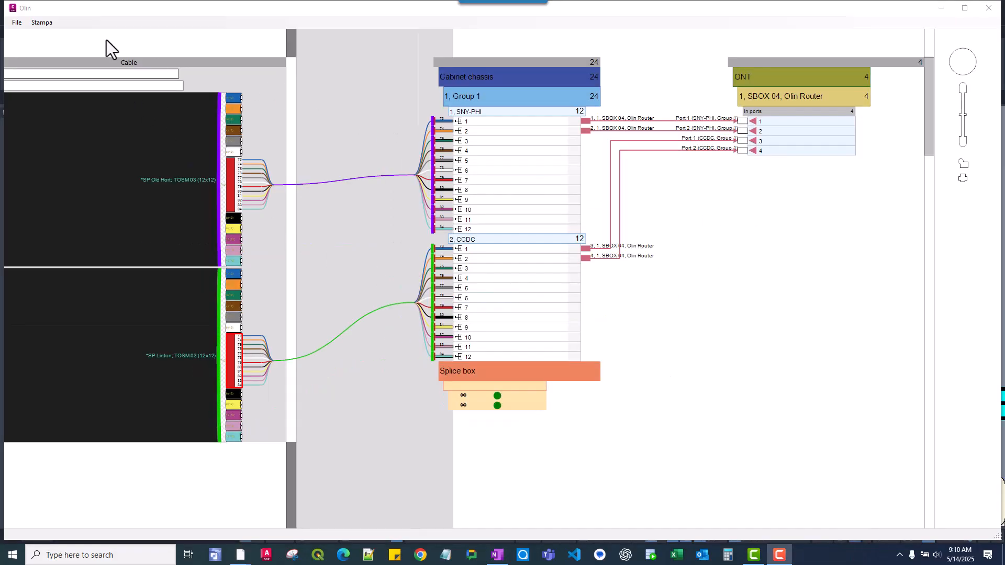
- Export the Olin diagram as a new drawing block labelled Olin_Schematic in the block manager's Other folder
click(41, 23)
click(55, 73)
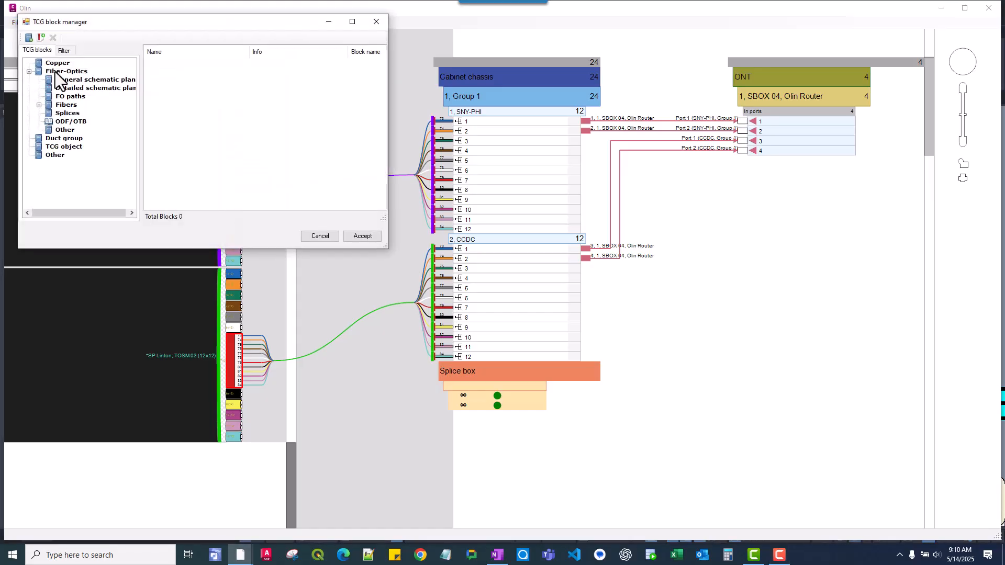
click(55, 156)
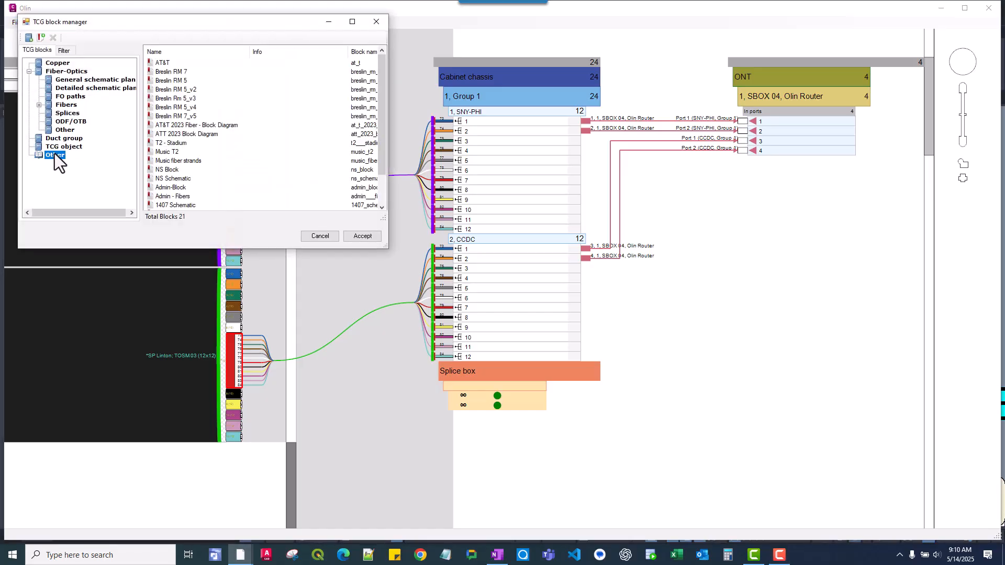
scroll(364, 157, down, 2)
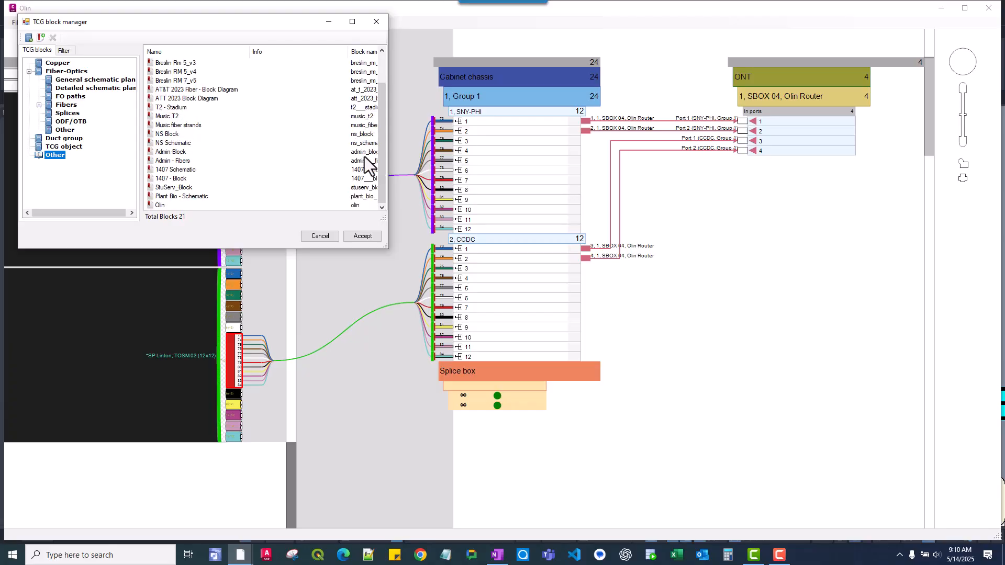
right_click(55, 164)
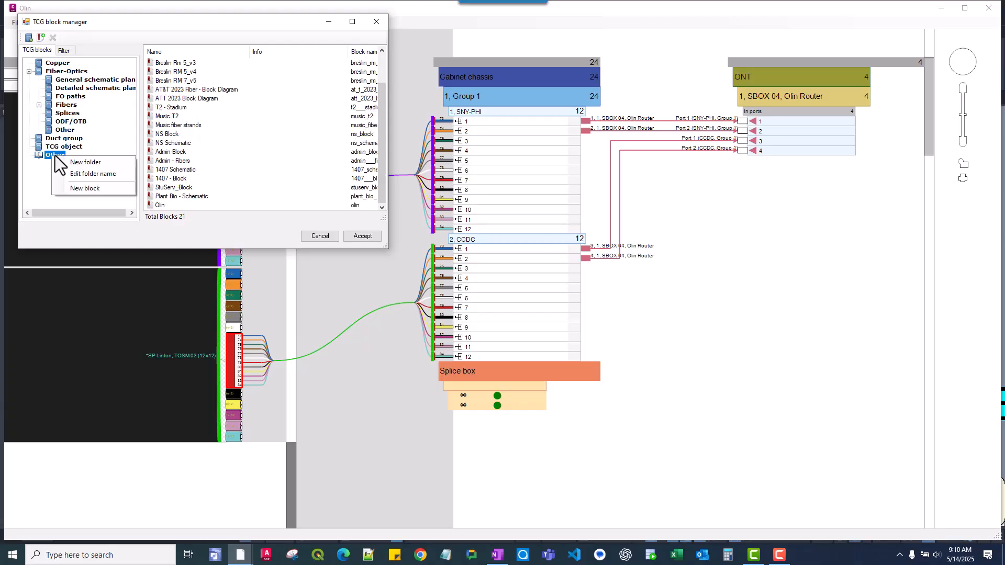
click(75, 188)
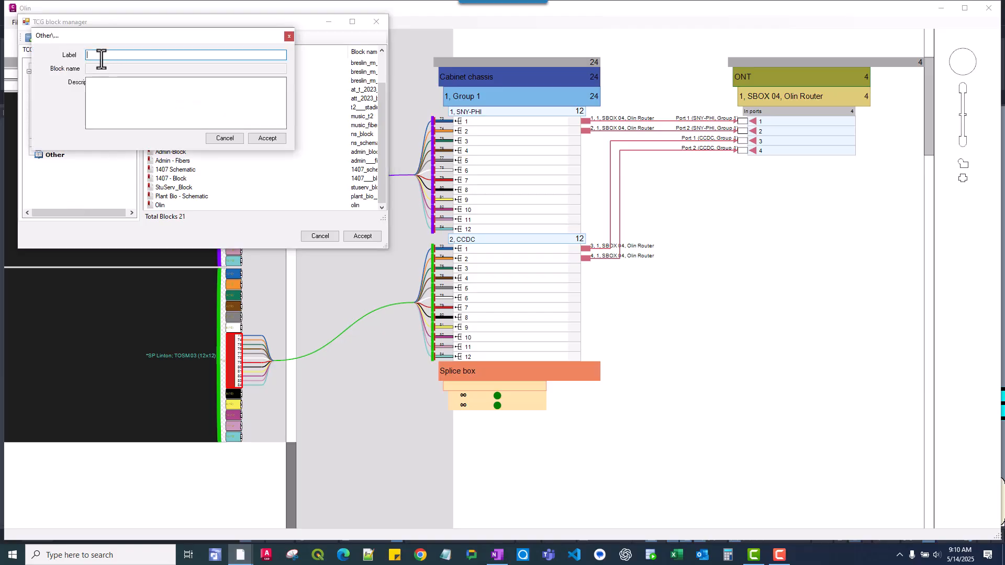
text(Olin_Schematic)
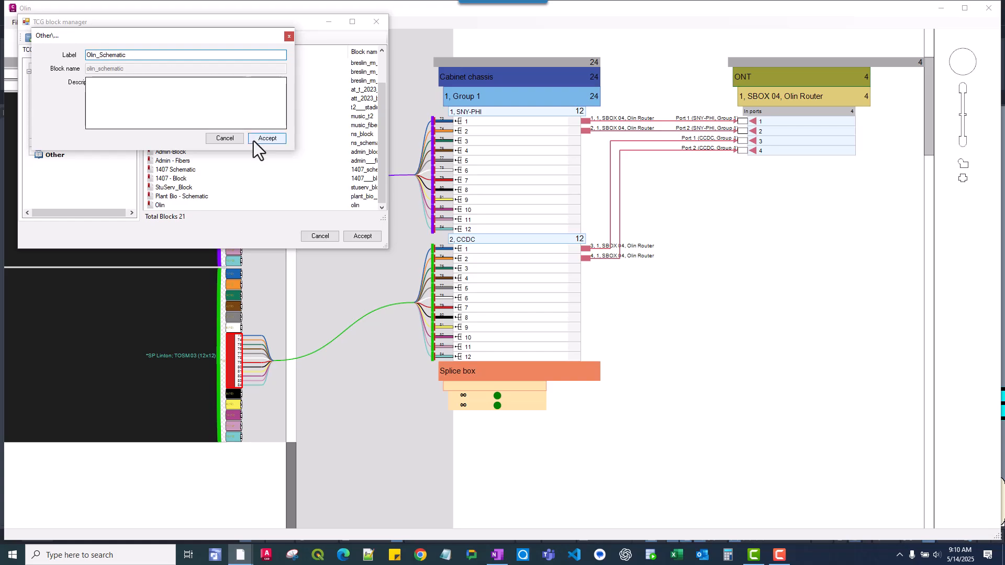
click(271, 137)
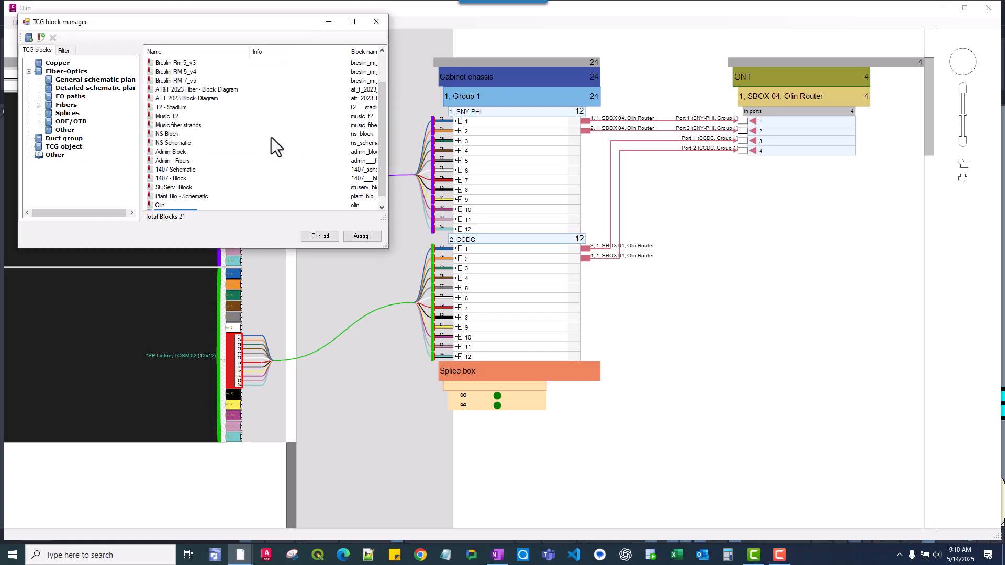
click(362, 236)
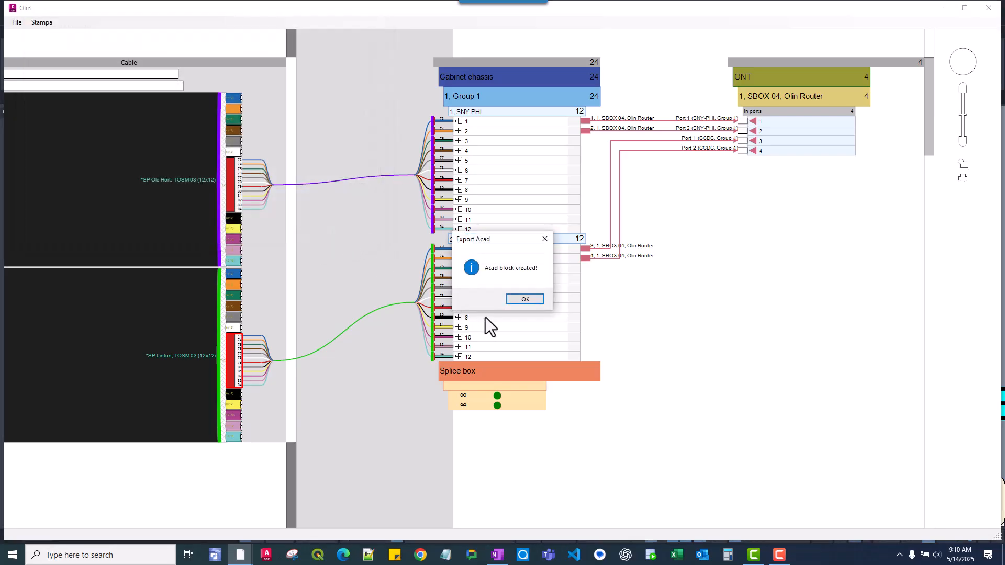
click(533, 301)
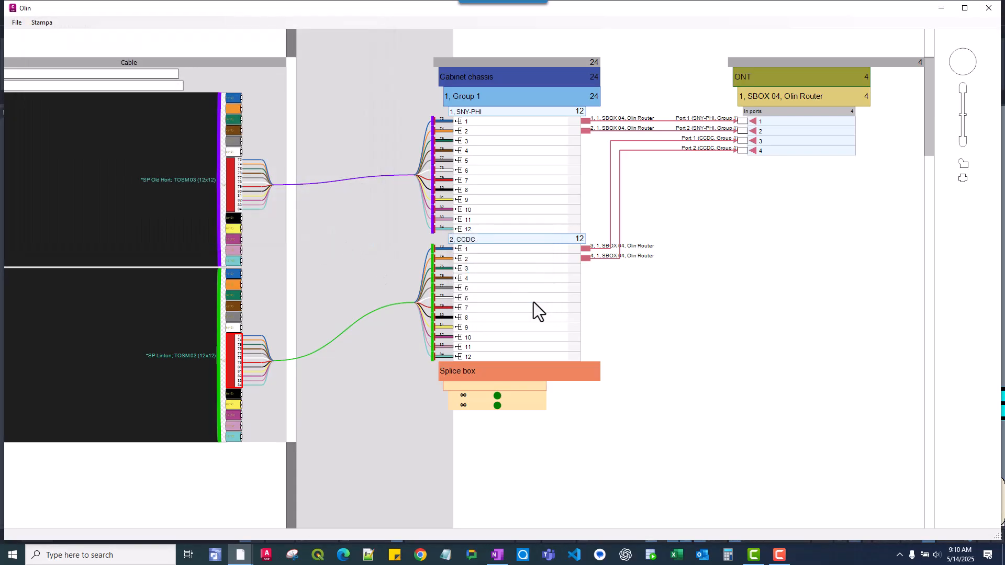
- Close the Olin diagram and filter the current drawing's blocks by olin*
click(991, 14)
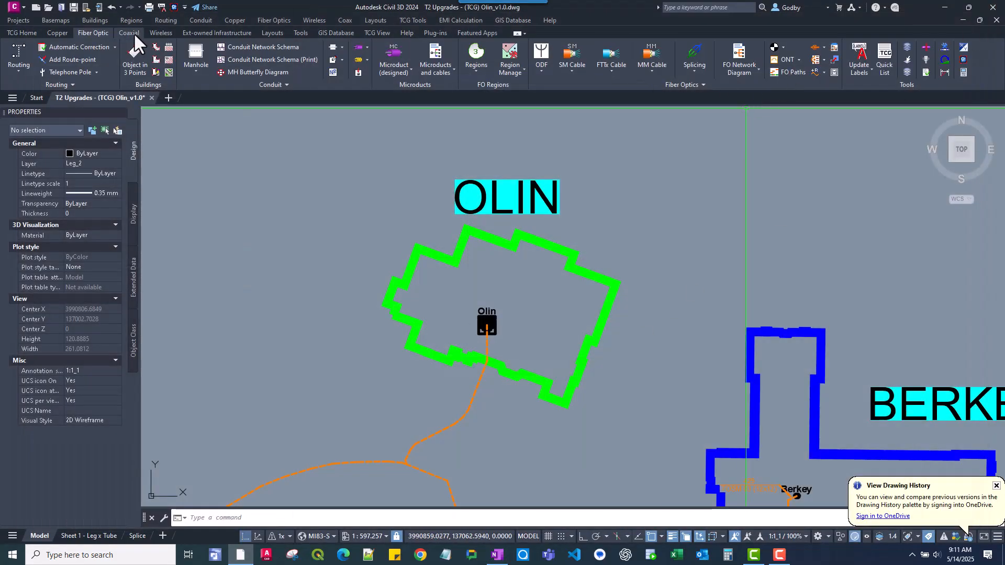
click(381, 33)
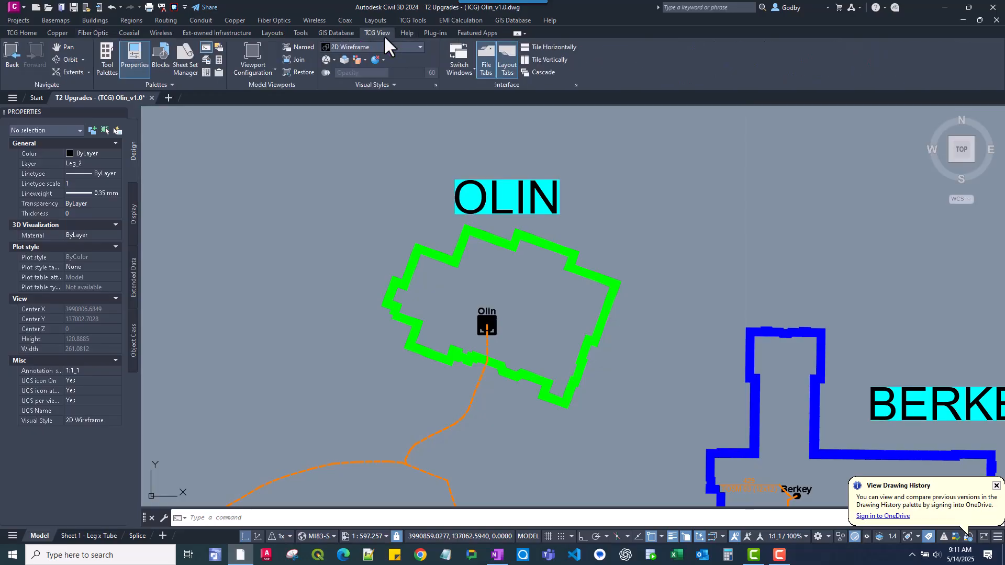
click(160, 60)
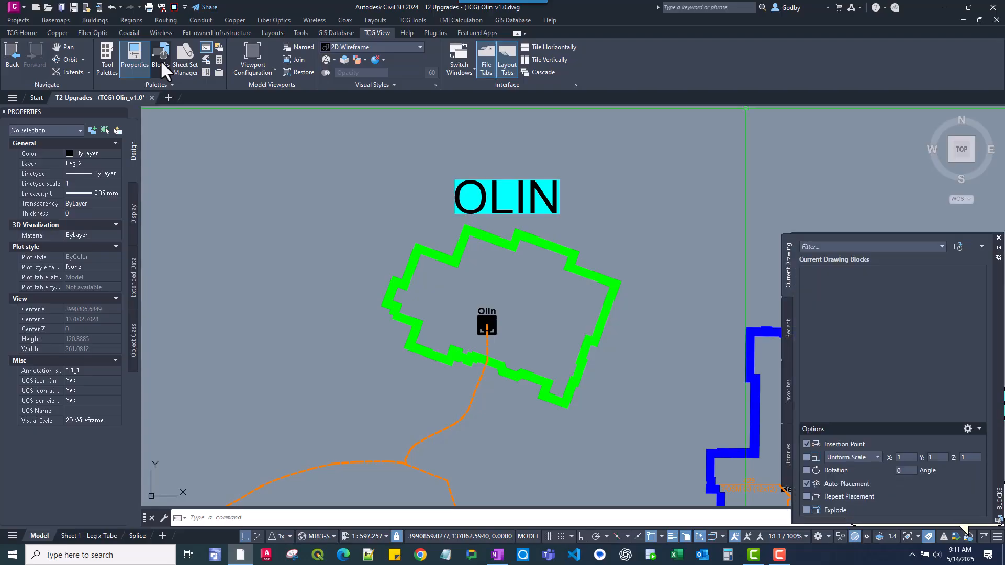
click(832, 247)
text(*oli)
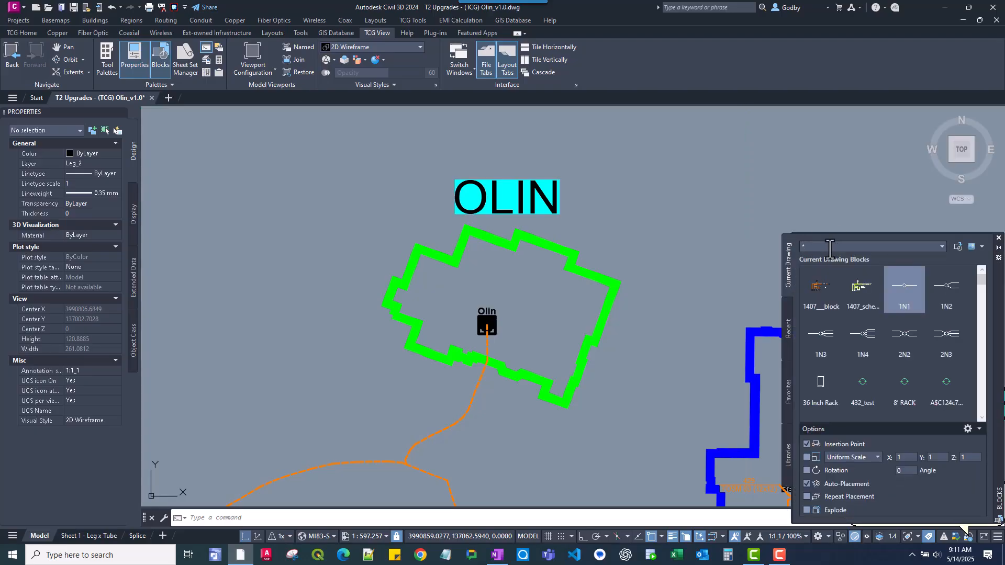
text(n)
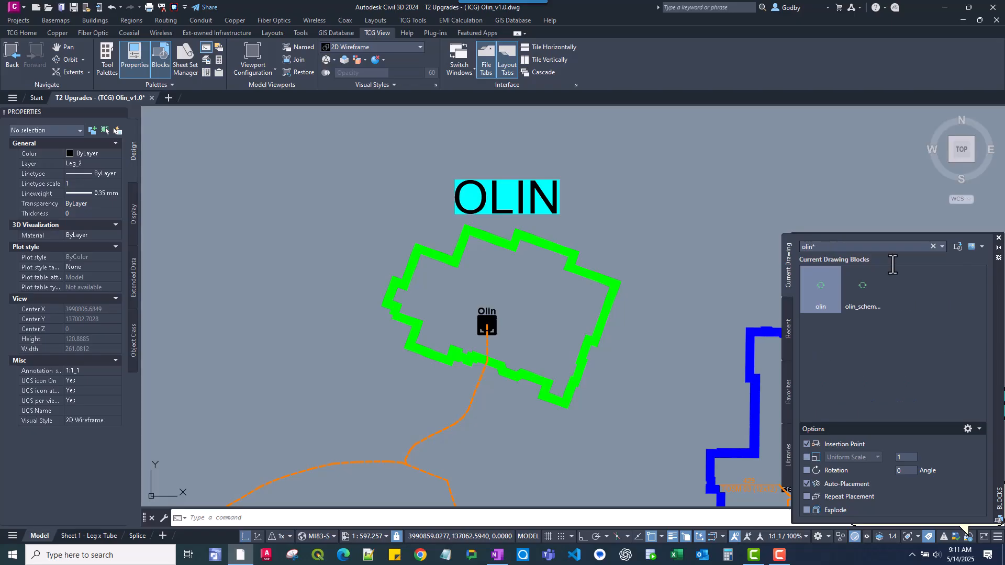
- Insert the olin_schematic block into the drawing beside the OLIN building outline
click(859, 287)
mouse_move(859, 288)
mouse_down()
mouse_move(754, 250)
mouse_move(714, 195)
mouse_move(501, 117)
mouse_move(236, 119)
mouse_move(523, 217)
mouse_move(478, 180)
mouse_move(474, 159)
mouse_move(503, 188)
mouse_up()
scroll(581, 190, down, 6)
middle_drag(604, 190, 362, 265)
scroll(490, 273, down, 1)
middle_drag(490, 273, 471, 305)
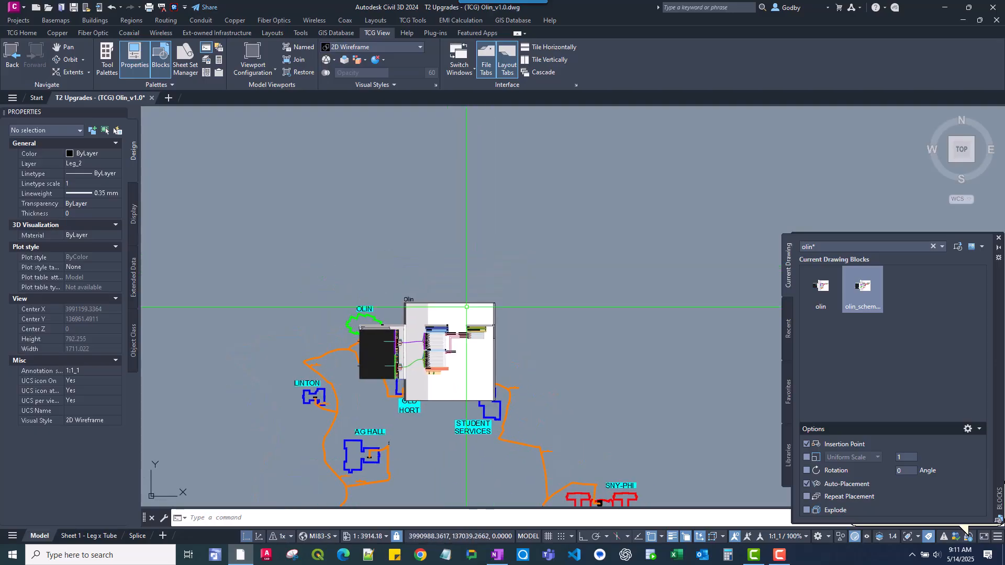
click(470, 305)
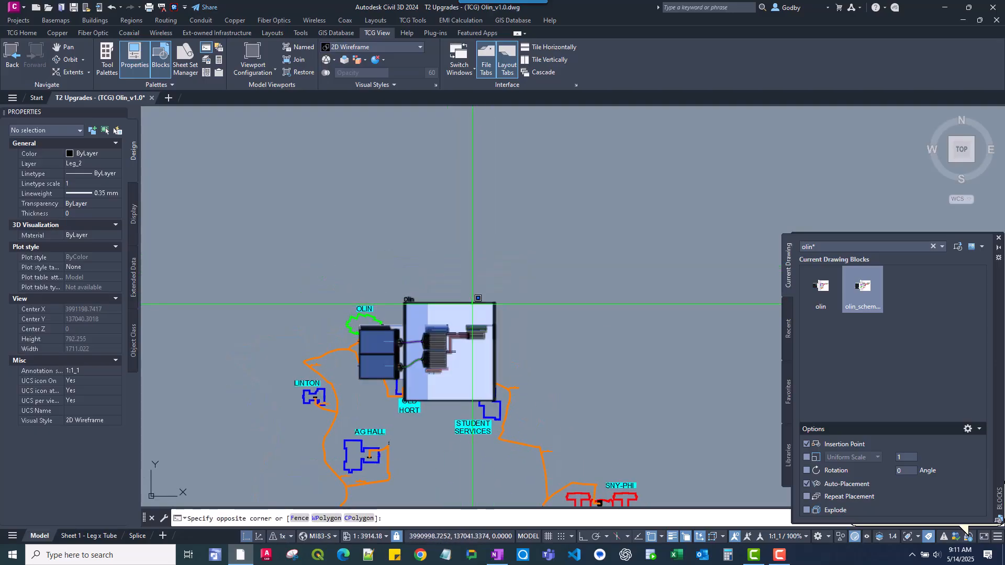
- Move the inserted olin_schematic block to the empty area northeast of the OLIN building outline
click(454, 304)
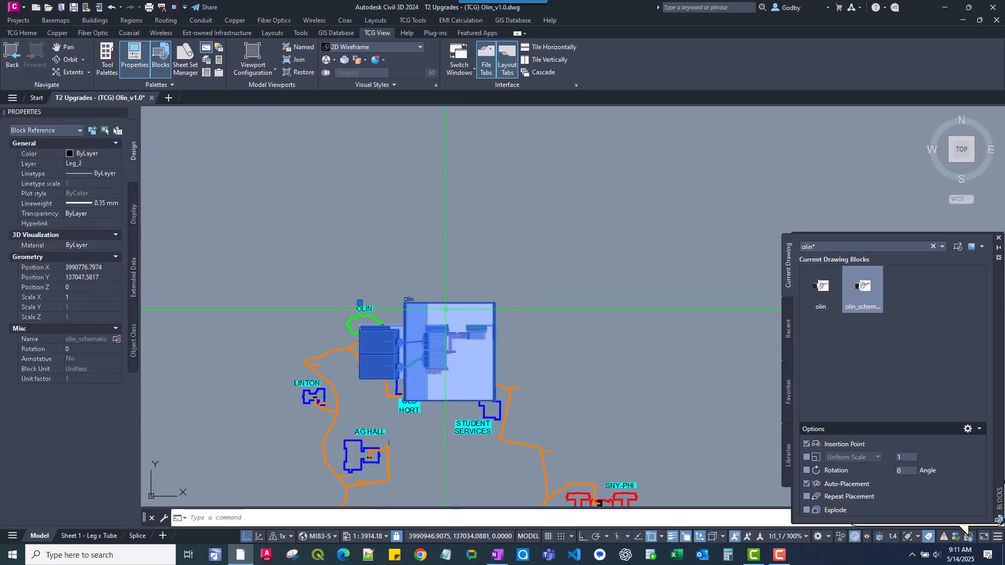
click(360, 302)
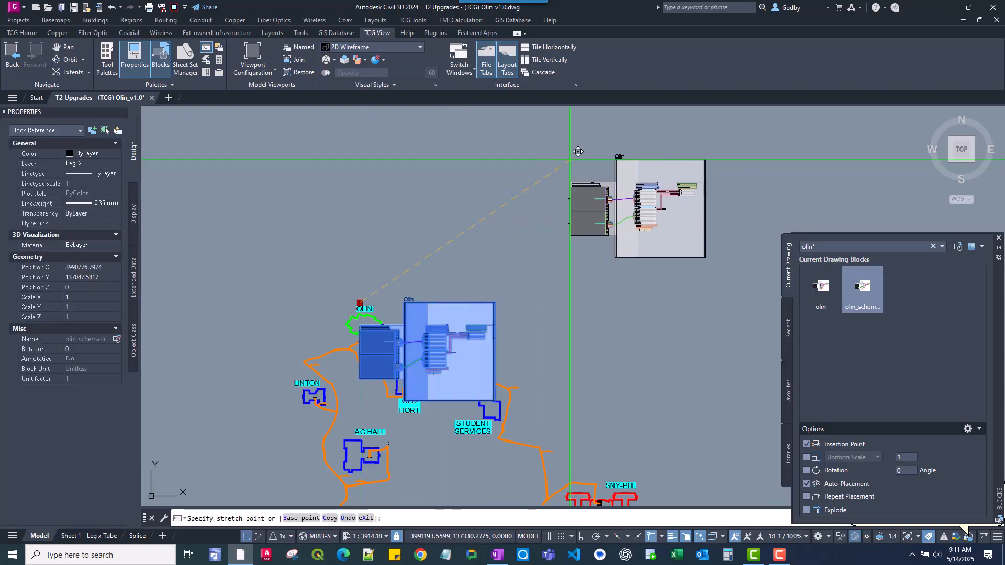
click(533, 186)
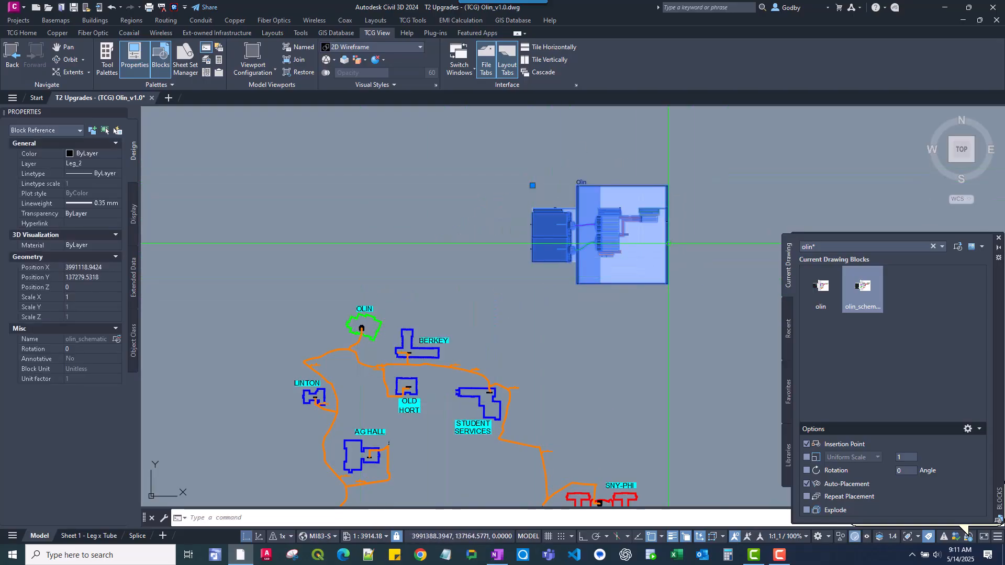
key(Escape)
- Scale the olin_schematic block down to about 0.18 from a base point inside its Olin frame
scroll(625, 201, up, 6)
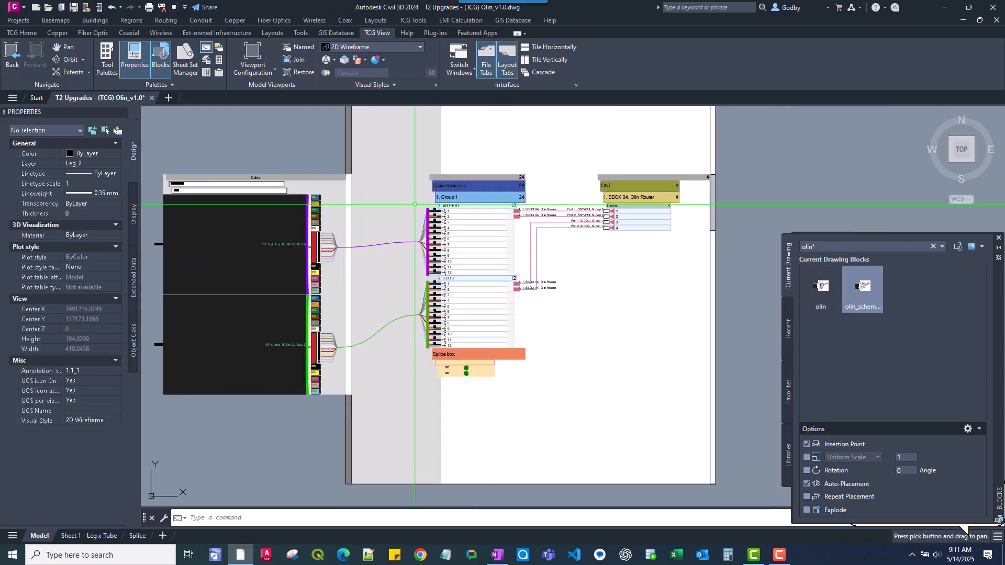
scroll(578, 221, up, 4)
scroll(578, 221, down, 4)
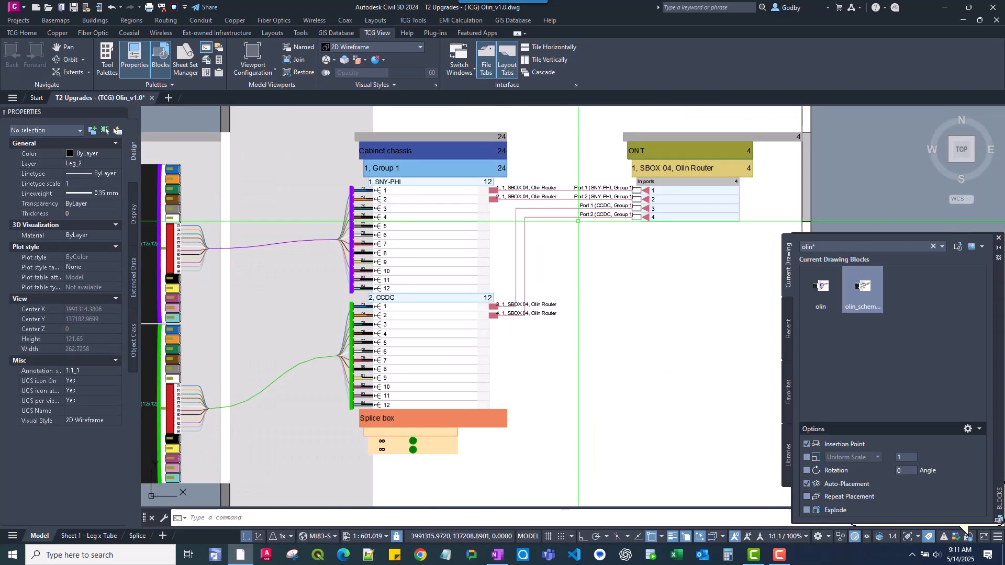
scroll(450, 242, up, 3)
scroll(476, 220, down, 6)
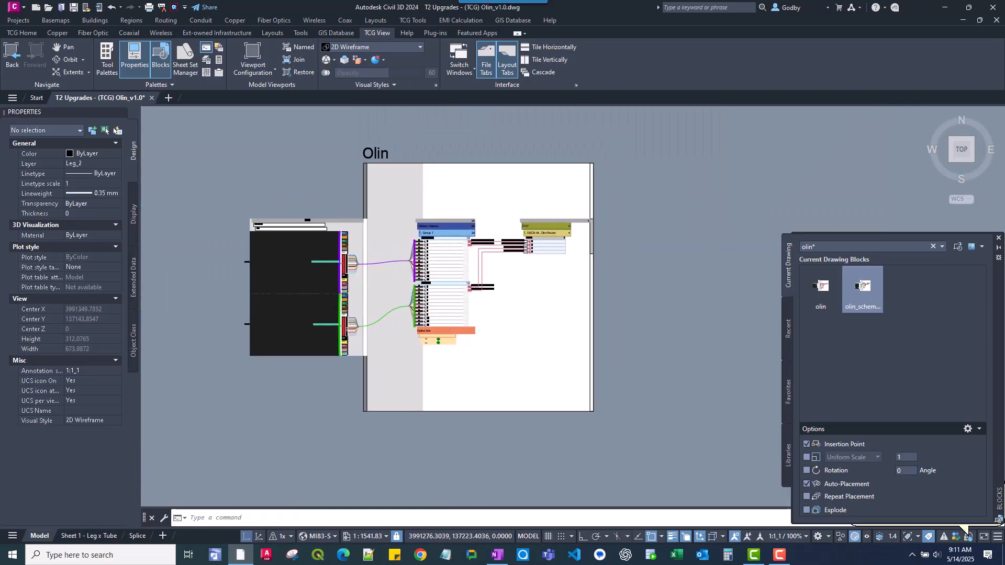
click(555, 164)
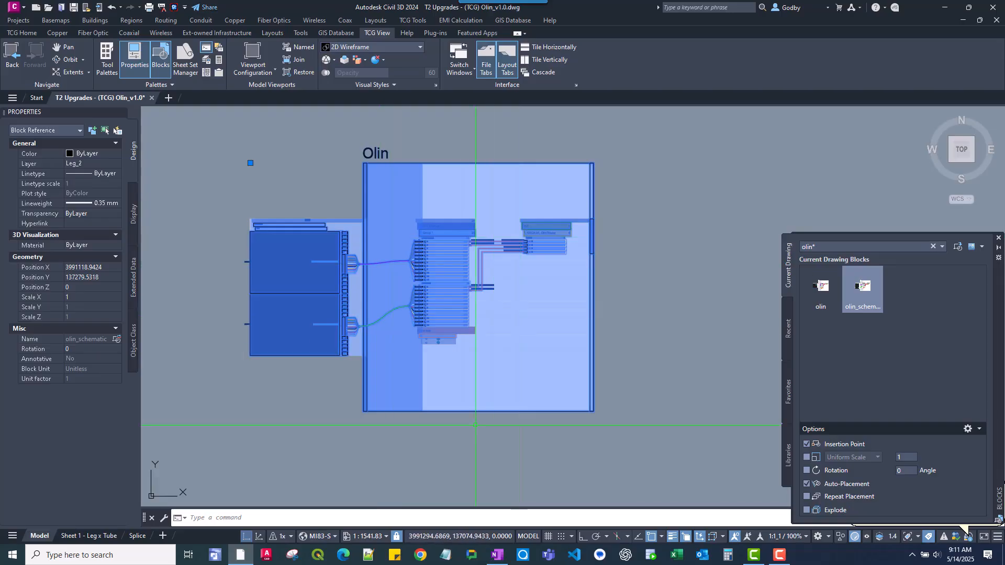
text(sc)
key(Return)
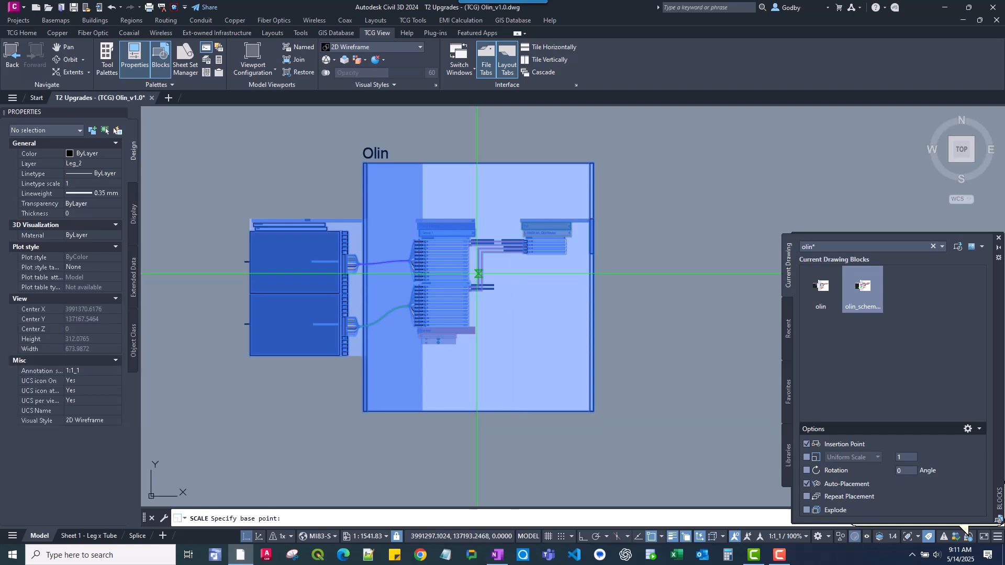
click(481, 275)
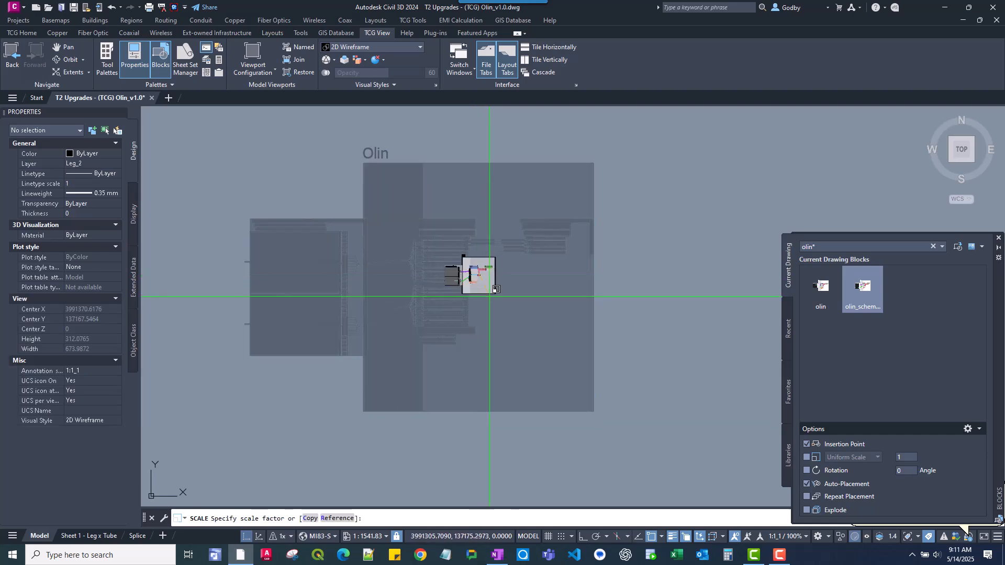
click(491, 302)
scroll(490, 302, up, 5)
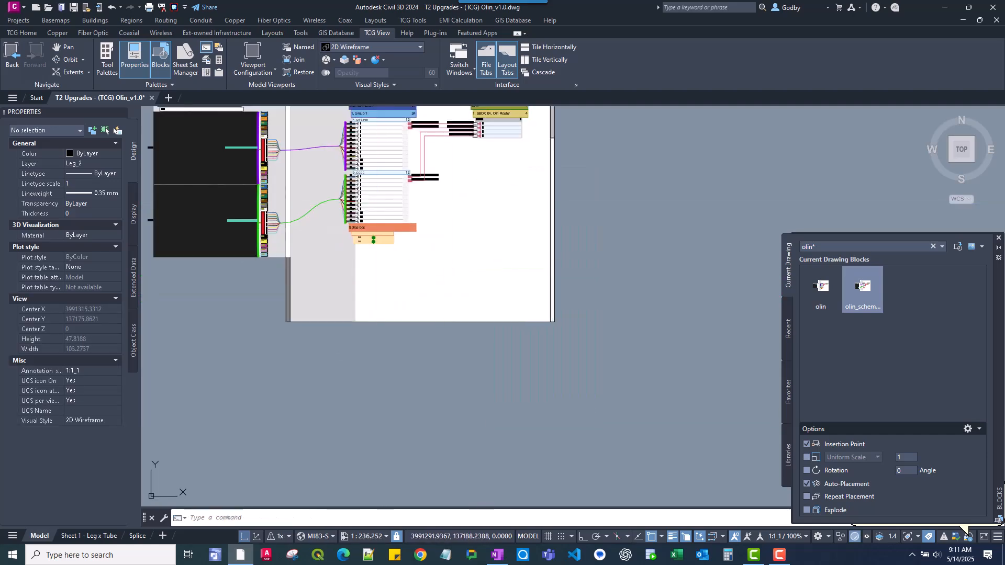
- Explode the reduced olin_schematic block and select individual pieces among the CCDC module's port rows, including a hatch
click(377, 203)
text(x)
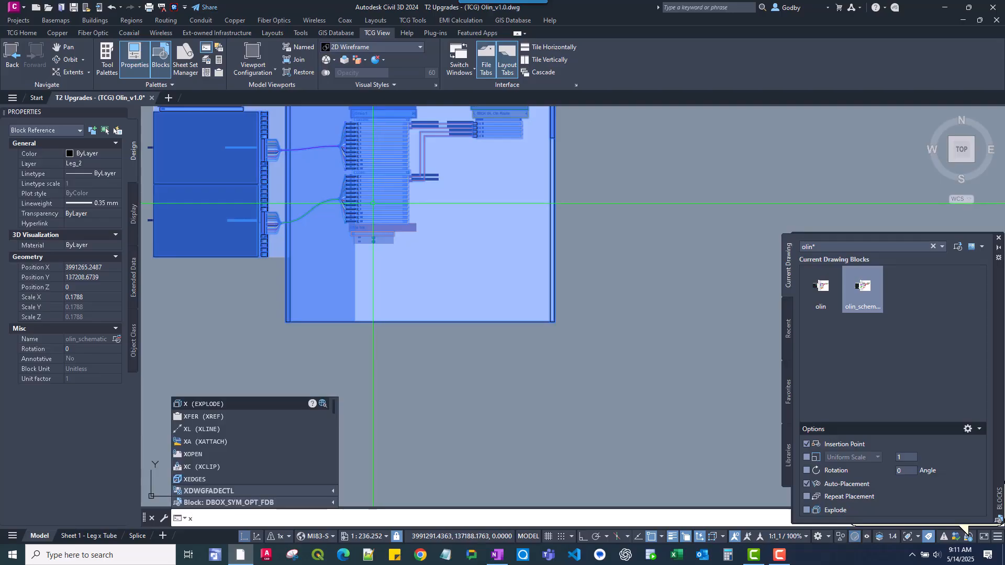
key(Return)
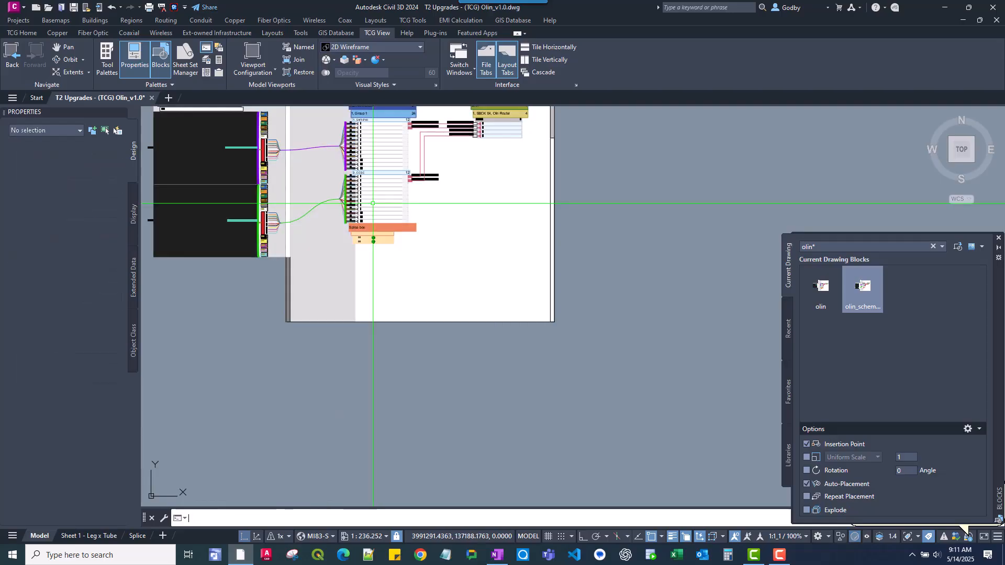
scroll(373, 204, up, 3)
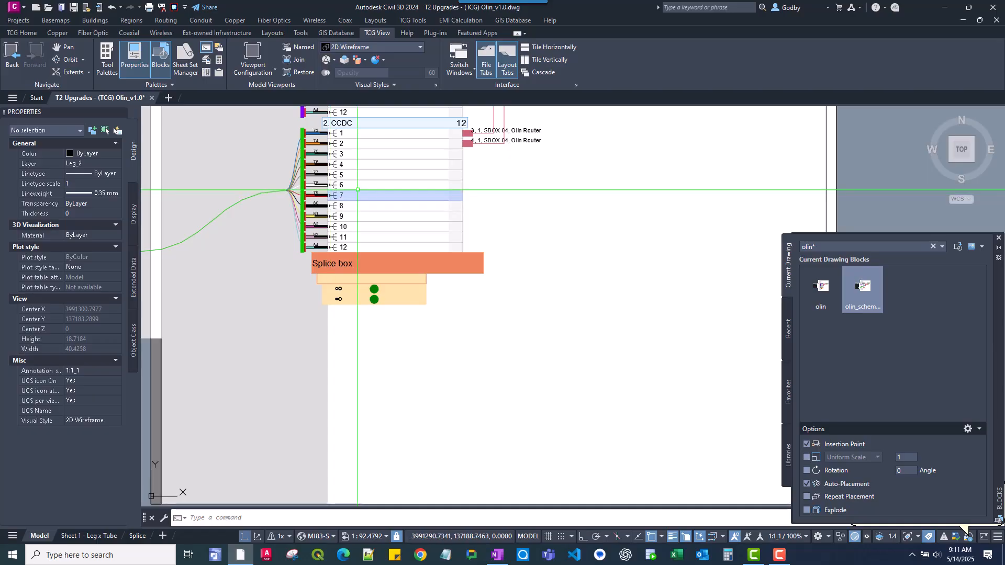
click(363, 189)
click(352, 202)
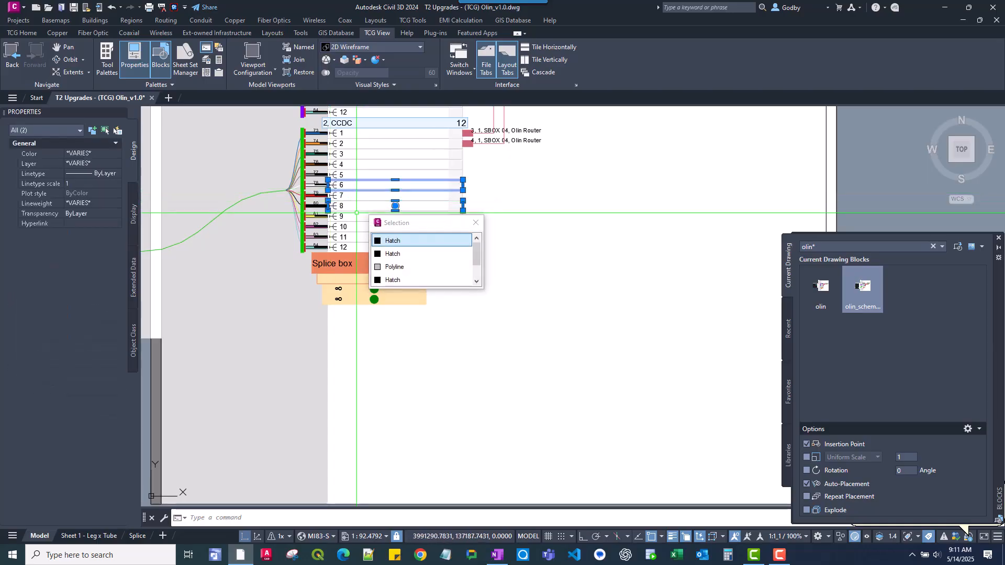
click(392, 254)
scroll(372, 211, down, 2)
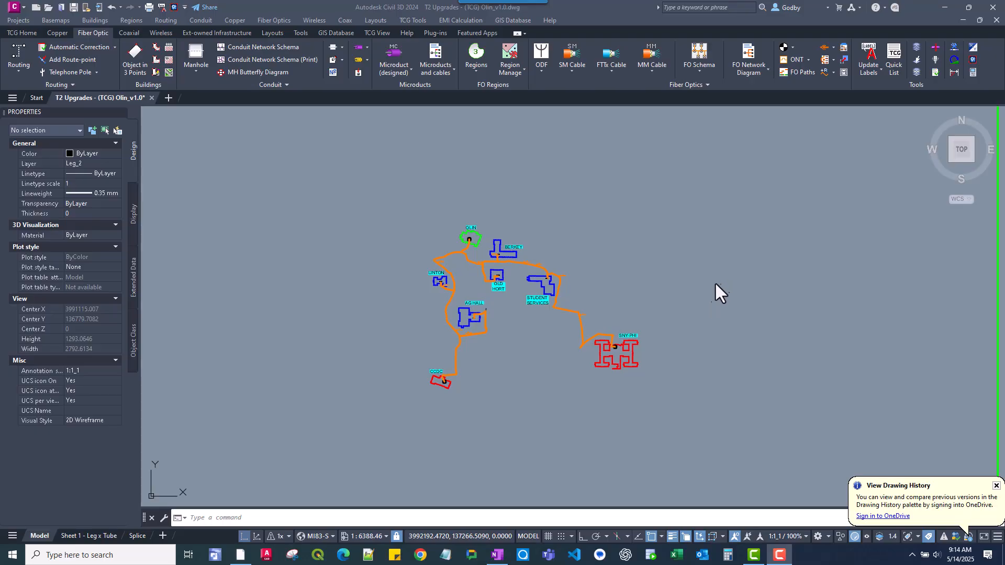
- Generate the FO network schematics in a maximized window and switch the schematic's display mode from Cables to Fibers
scroll(507, 322, up, 2)
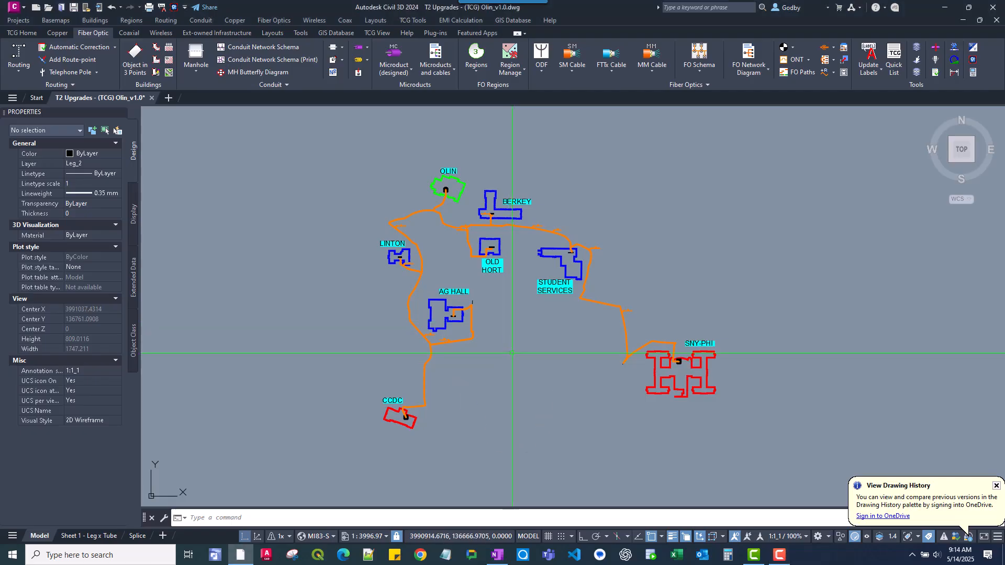
click(704, 54)
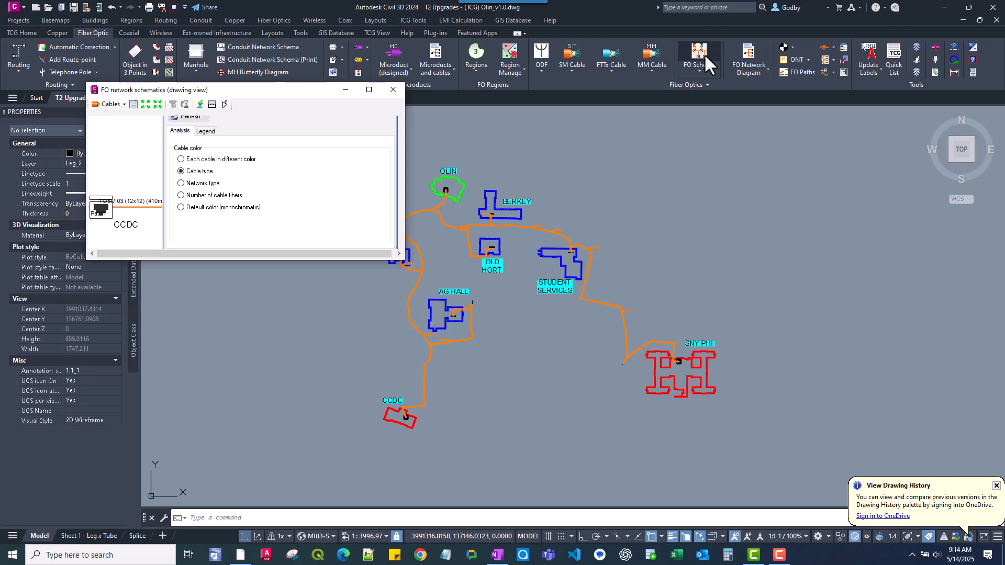
click(369, 90)
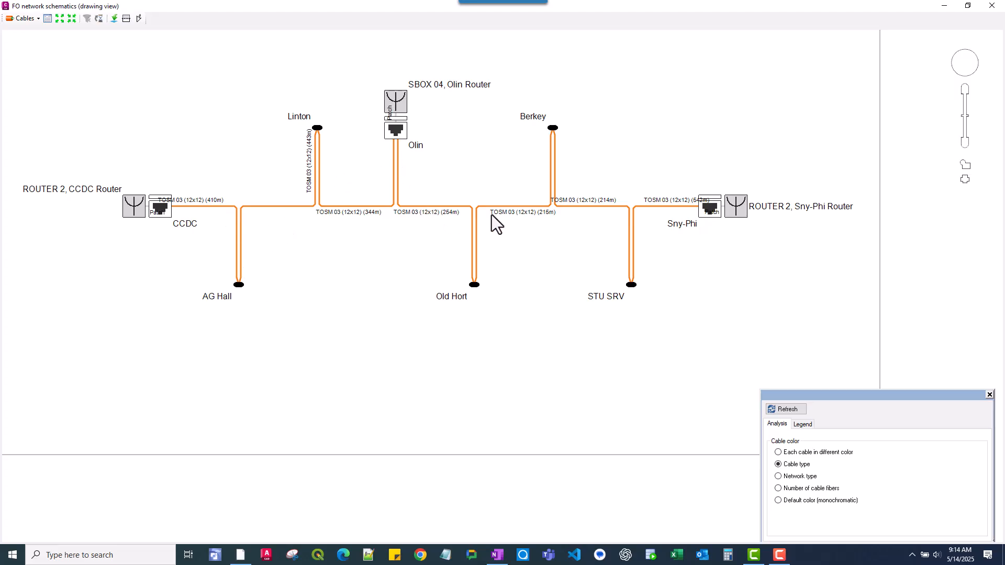
click(36, 17)
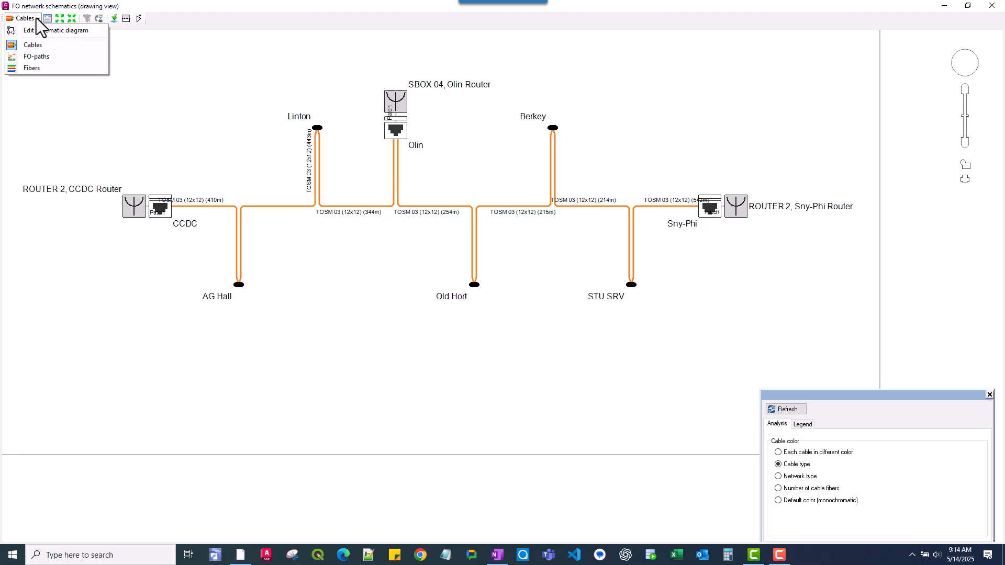
click(44, 69)
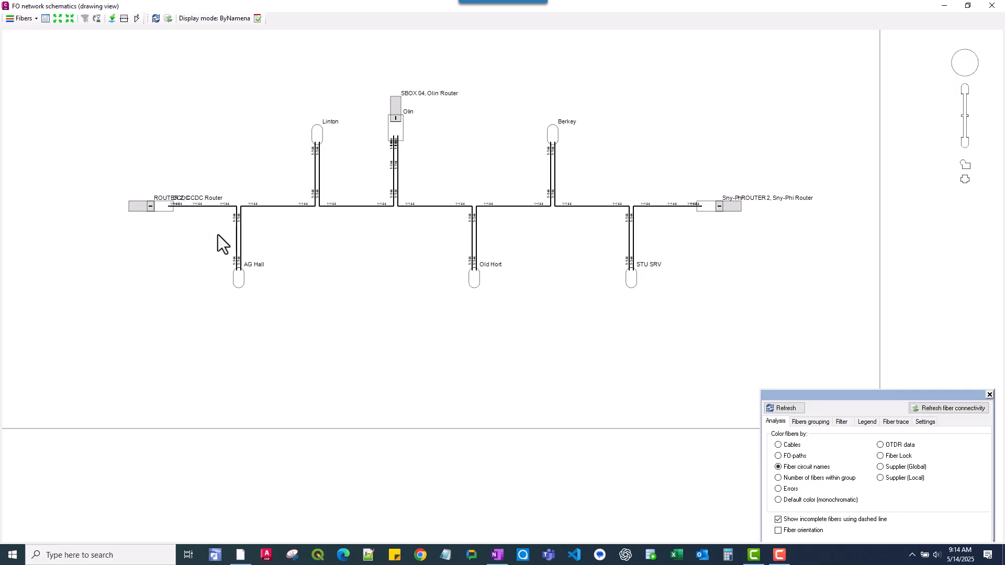
- Set the fiber schematic to Dynamic schema and refresh its fiber connectivity
click(925, 423)
click(892, 511)
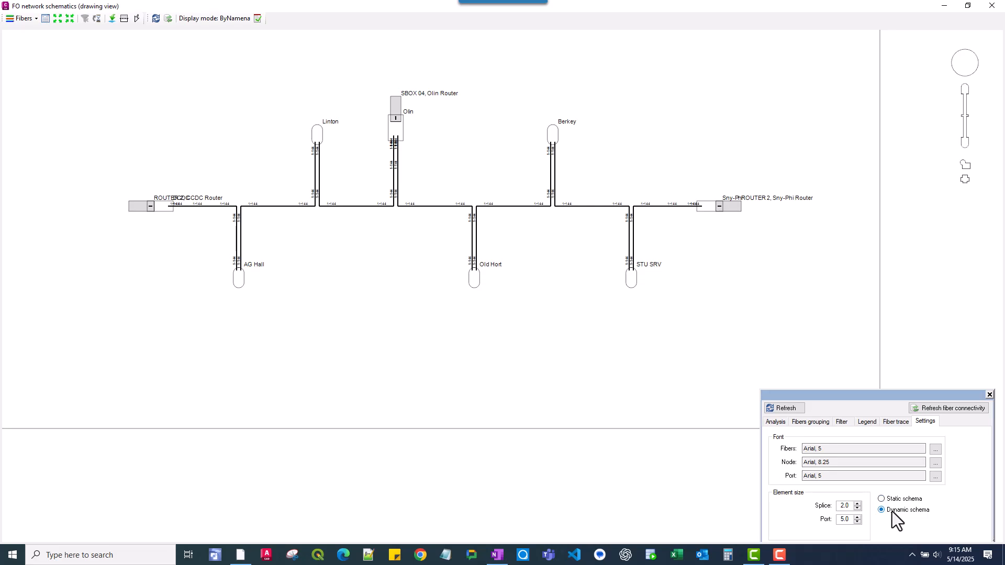
click(934, 409)
mouse_move(622, 403)
middle_down()
mouse_move(521, 345)
mouse_move(510, 297)
mouse_move(510, 324)
middle_up()
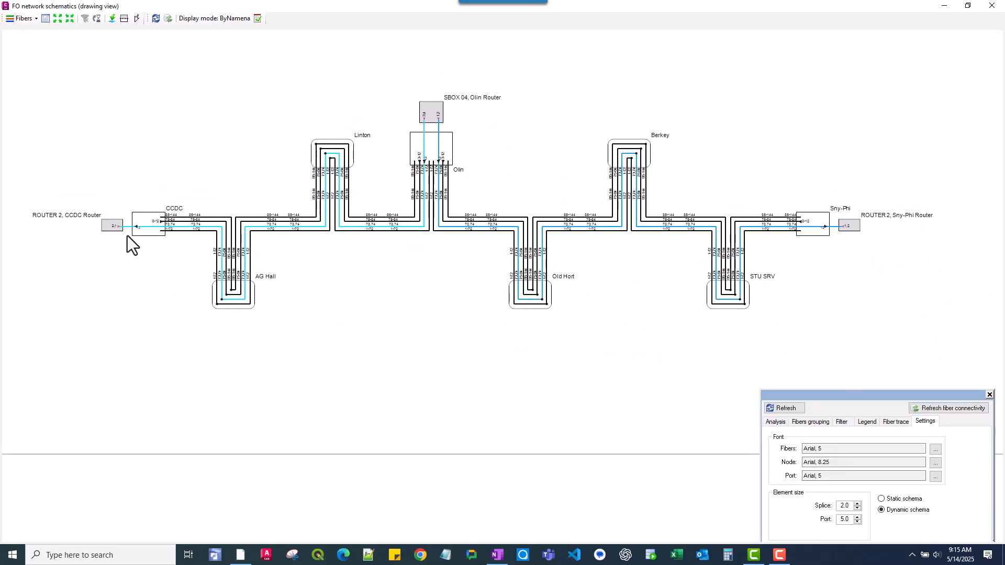
- Examine the fiber ranges and splices from the CCDC router through AG Hall and Linton to the Olin router
scroll(127, 236, up, 3)
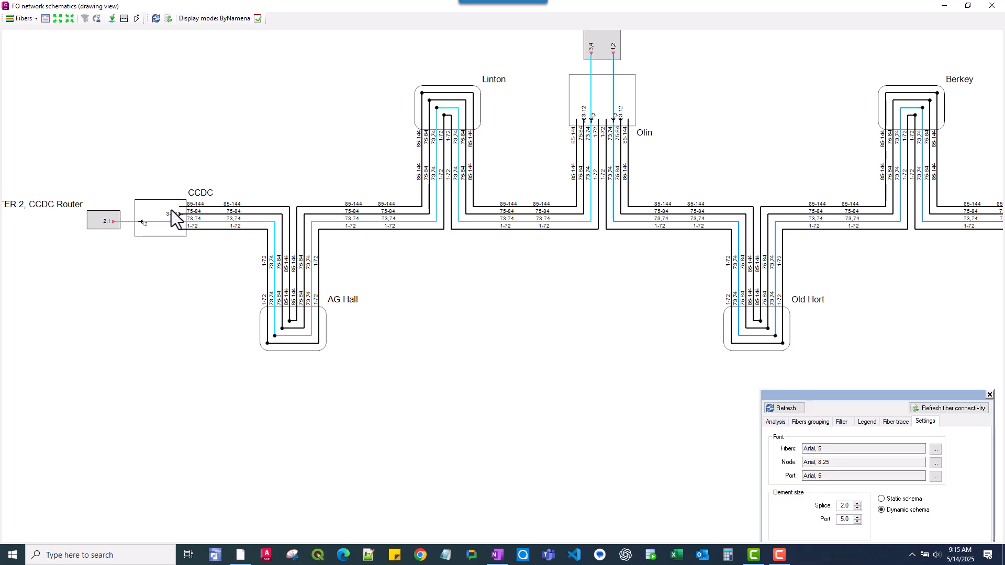
scroll(175, 217, up, 1)
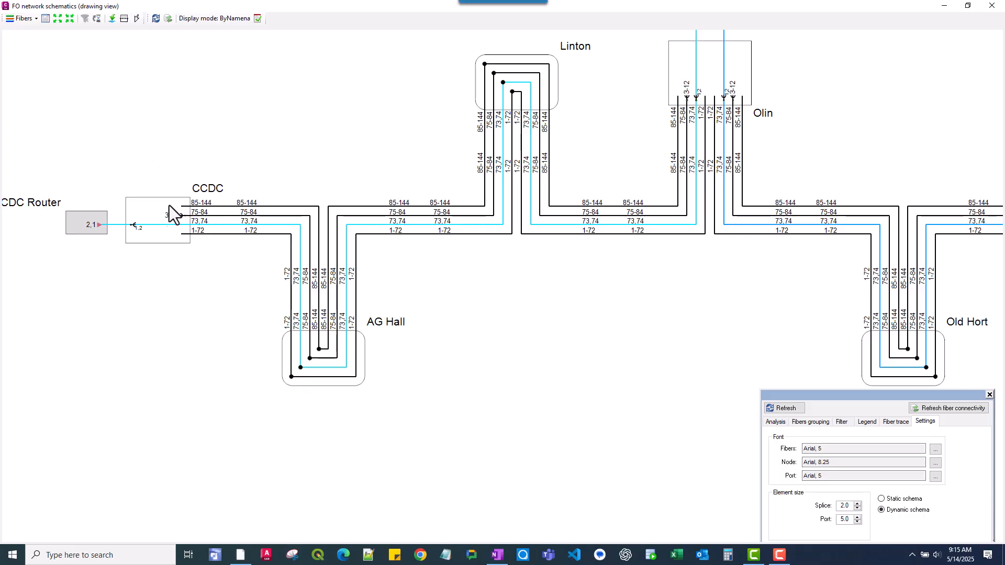
scroll(184, 231, up, 1)
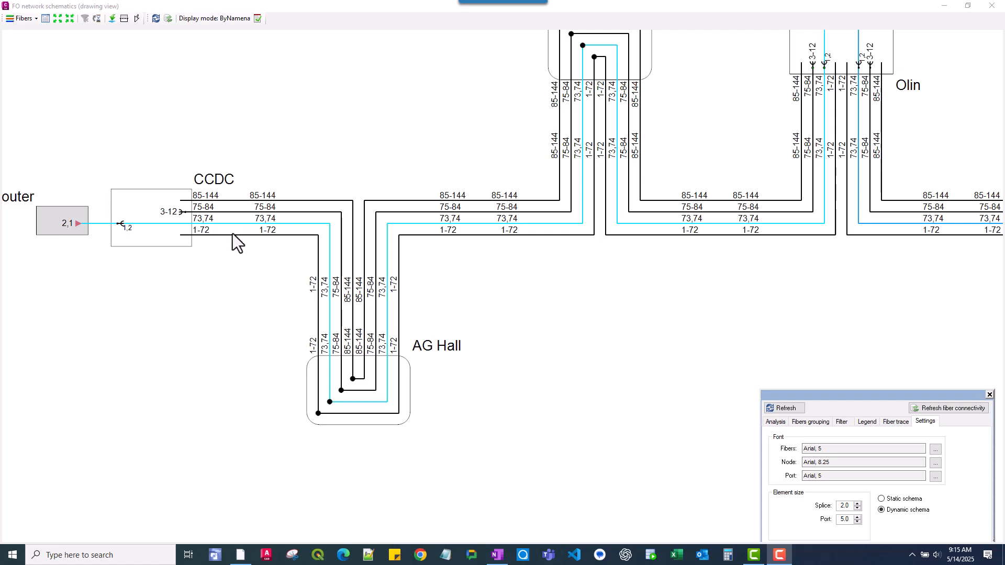
drag(103, 225, 178, 234)
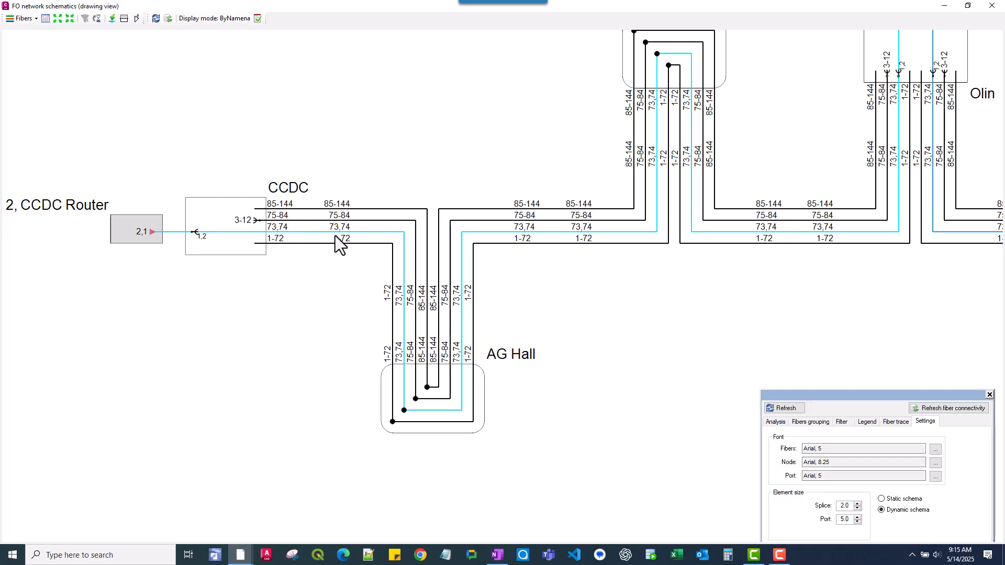
drag(419, 375, 317, 346)
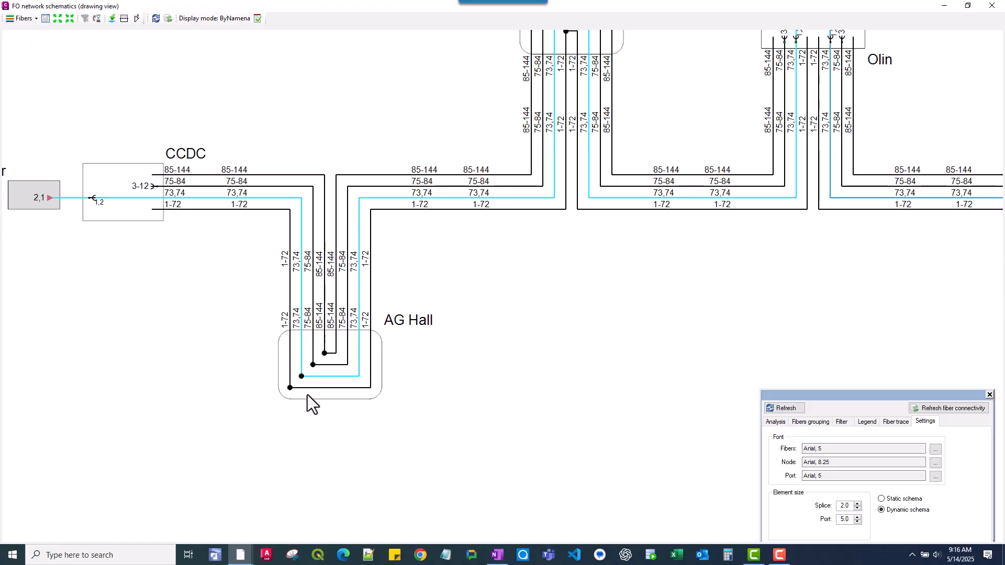
scroll(429, 233, down, 2)
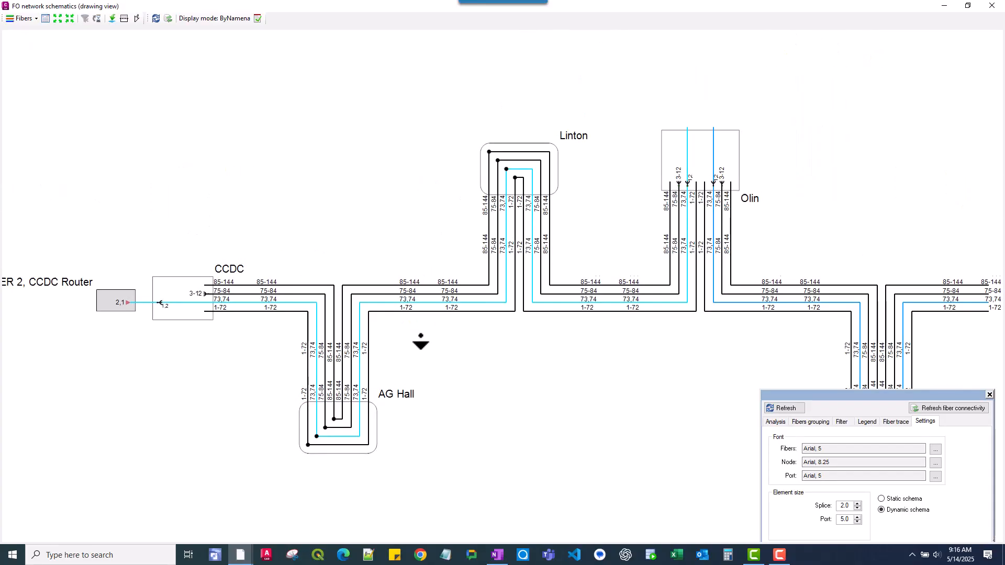
scroll(496, 245, up, 1)
scroll(495, 241, down, 1)
middle_drag(577, 238, 506, 242)
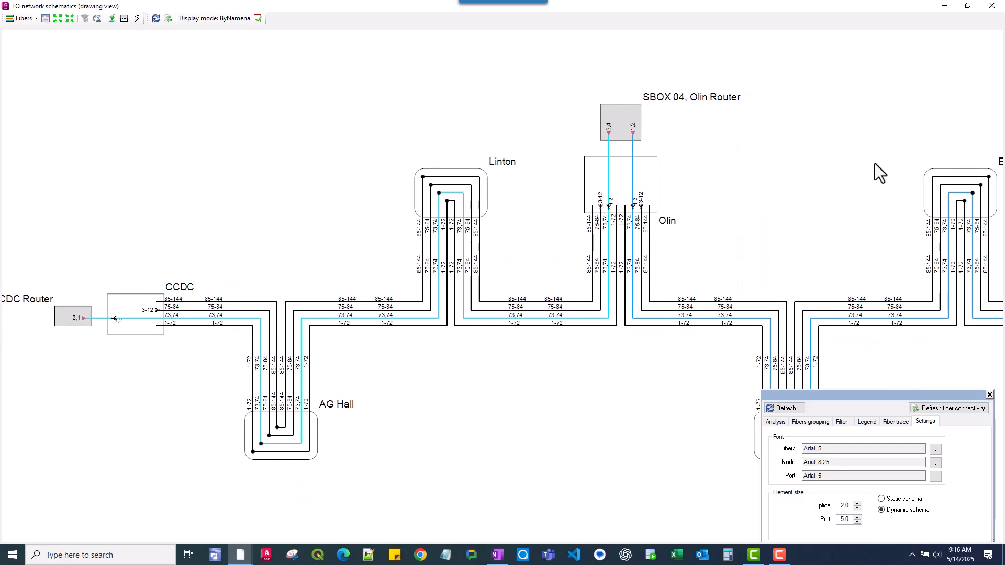
scroll(778, 282, up, 2)
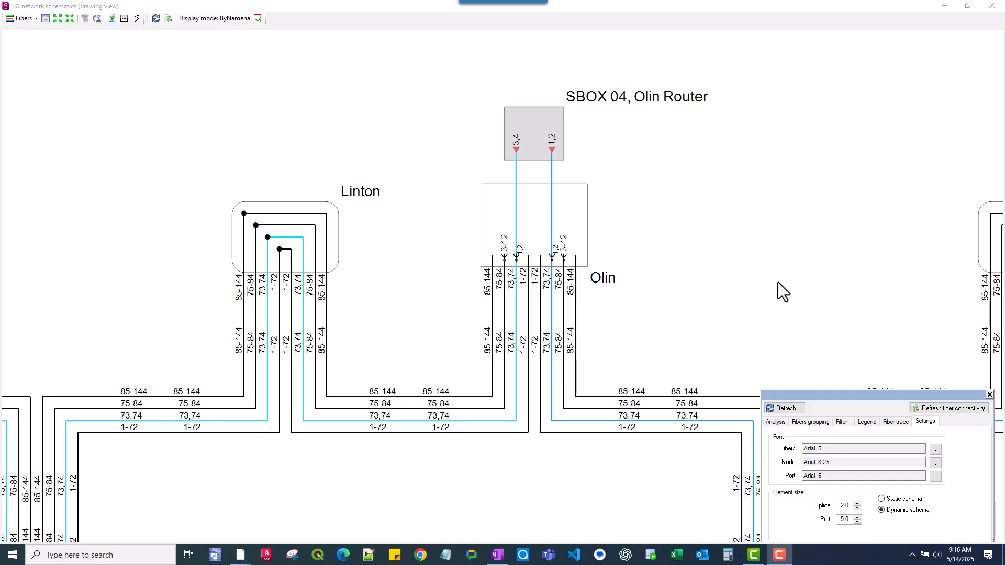
mouse_move(545, 332)
middle_down()
mouse_move(552, 274)
mouse_move(544, 341)
middle_up()
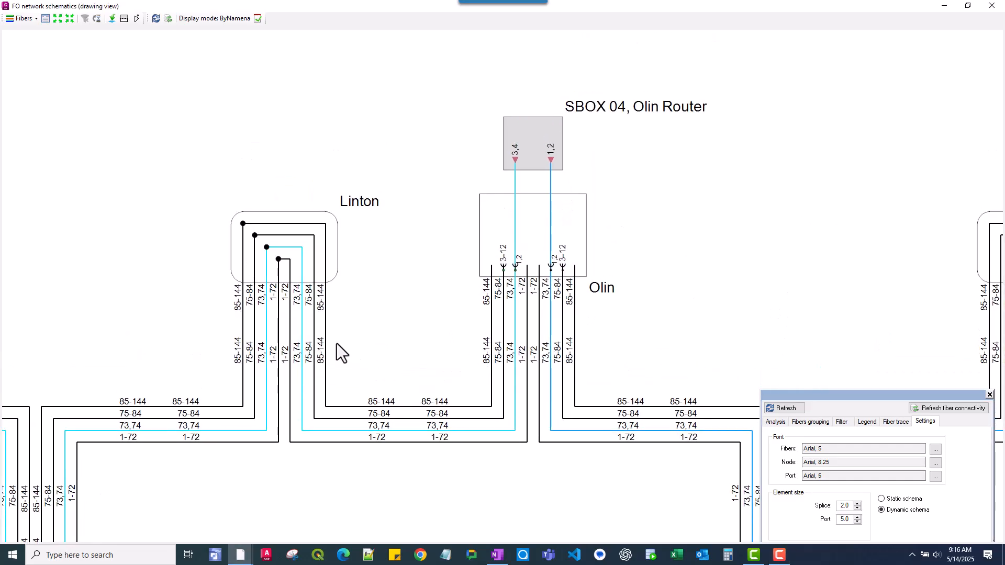
scroll(337, 335, down, 1)
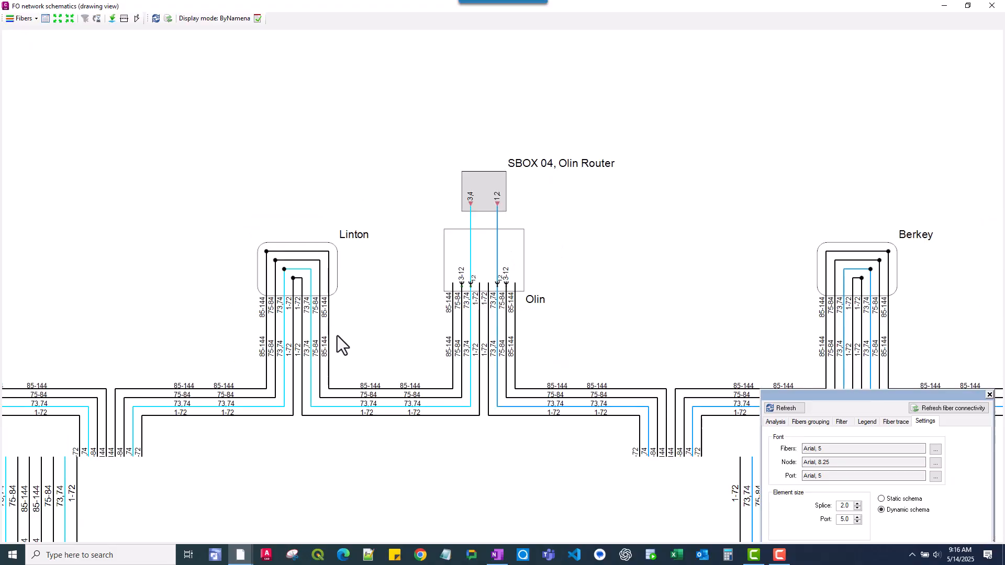
scroll(500, 291, up, 1)
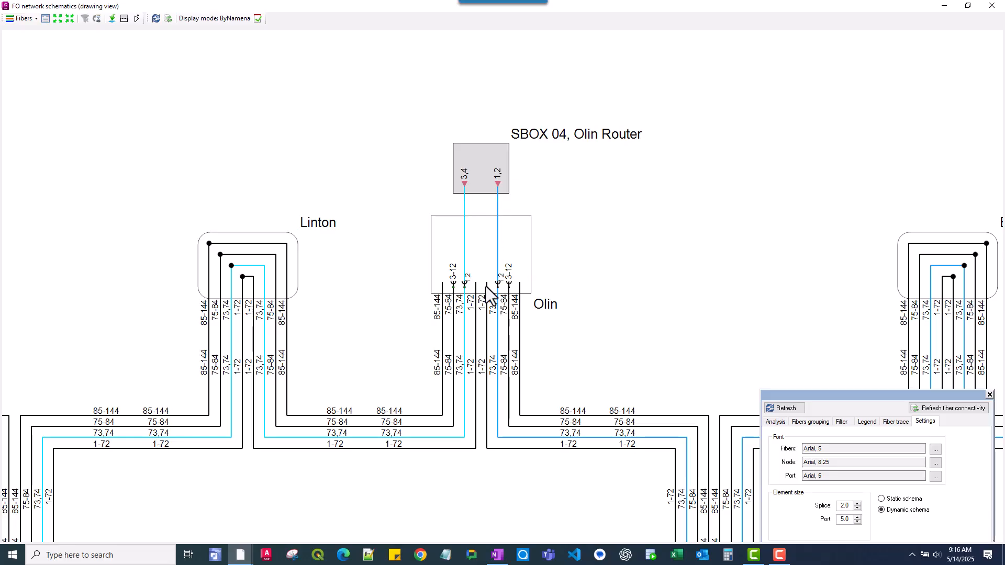
- Highlight the fiber circuit on Olin Router ports 3,4 and display the Circuit name legend beside the router
click(465, 203)
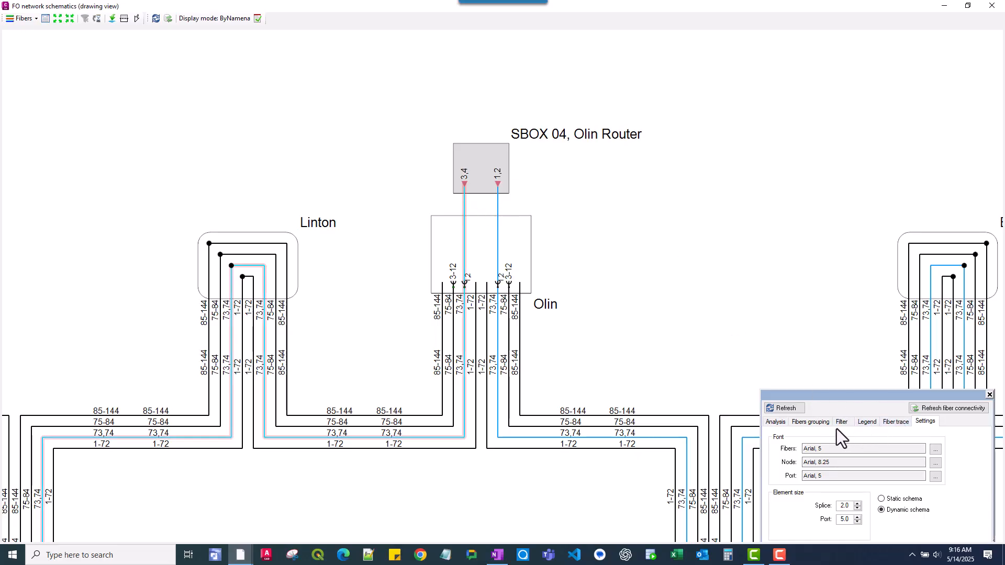
click(867, 421)
drag(854, 467, 708, 142)
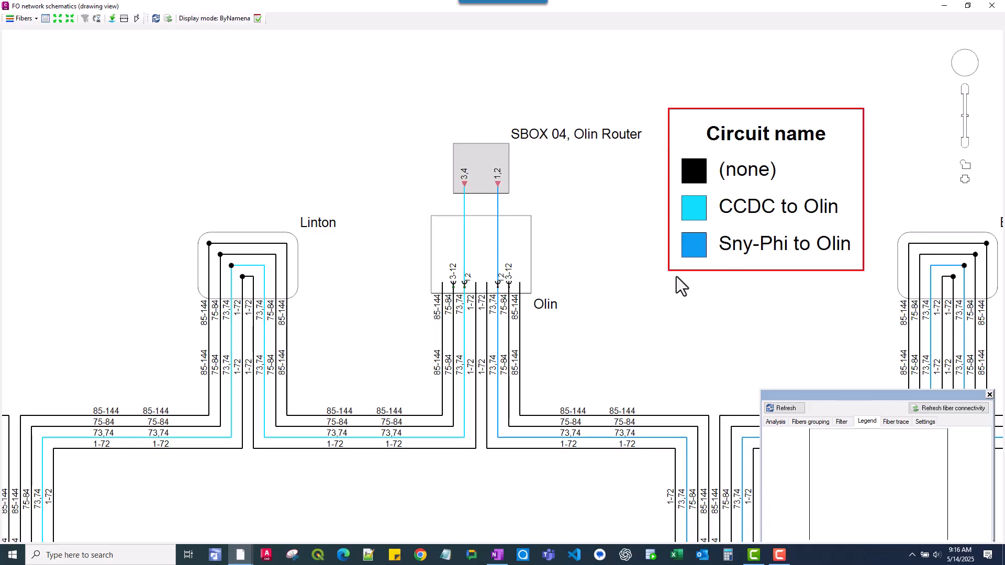
- Open the Olin nodal element for editing from the fiber schematic and maximize its window
scroll(654, 284, down, 2)
middle_drag(654, 285, 578, 213)
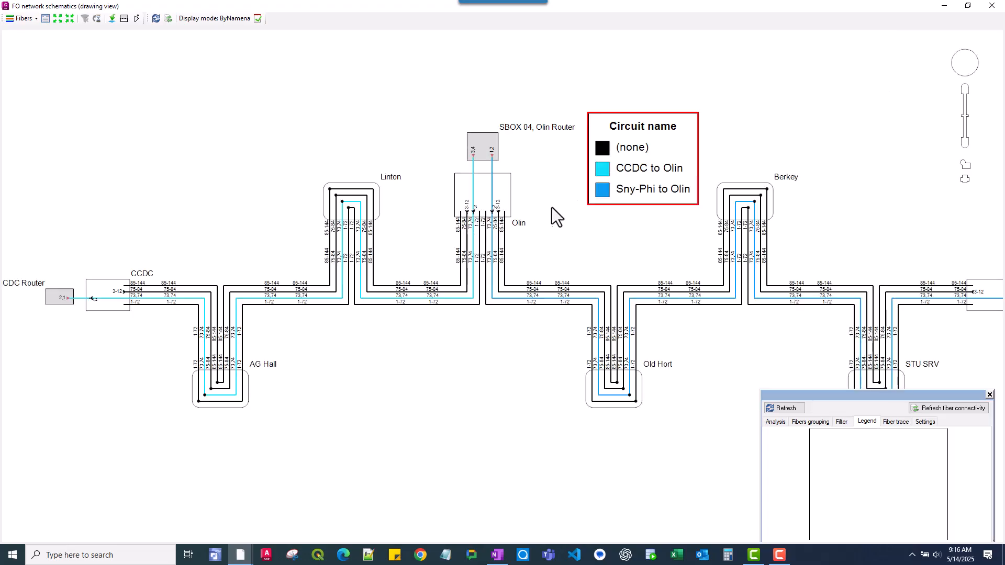
middle_drag(585, 252, 463, 235)
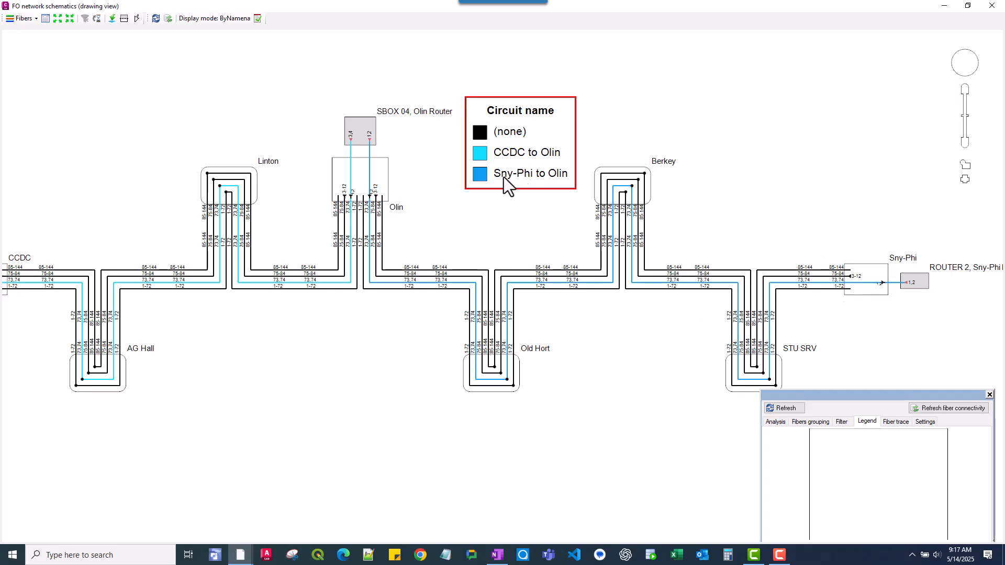
scroll(527, 184, up, 1)
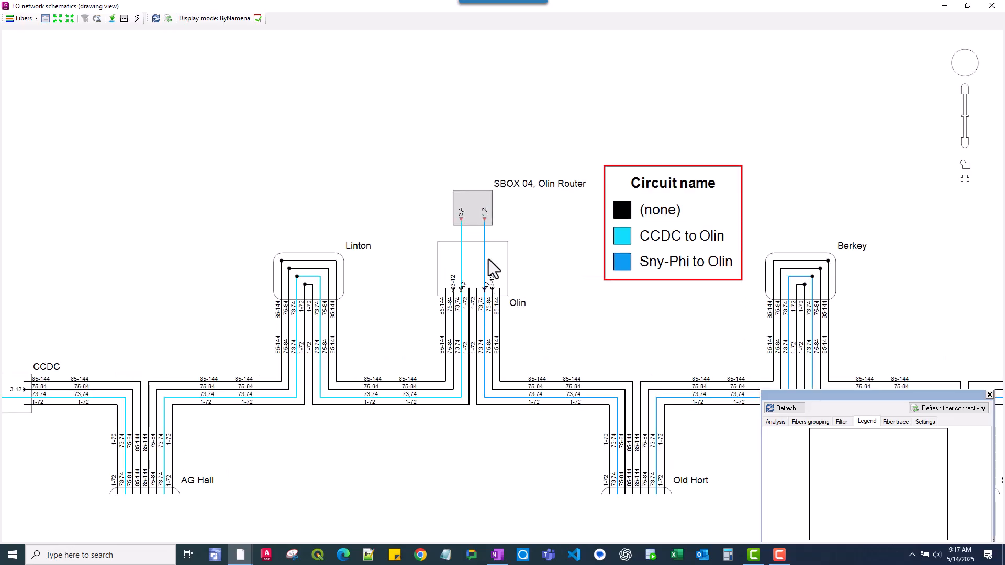
right_click(488, 261)
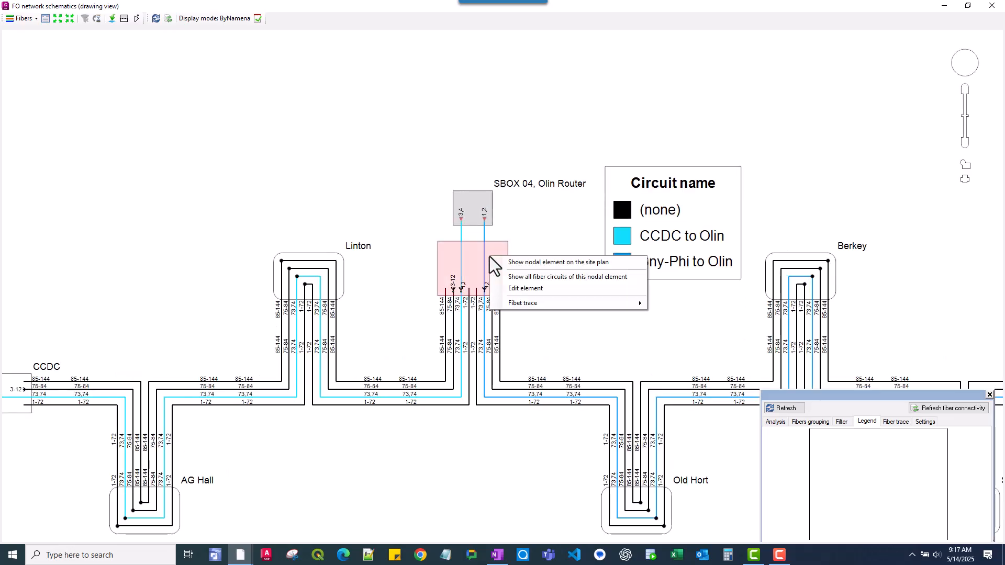
key(Escape)
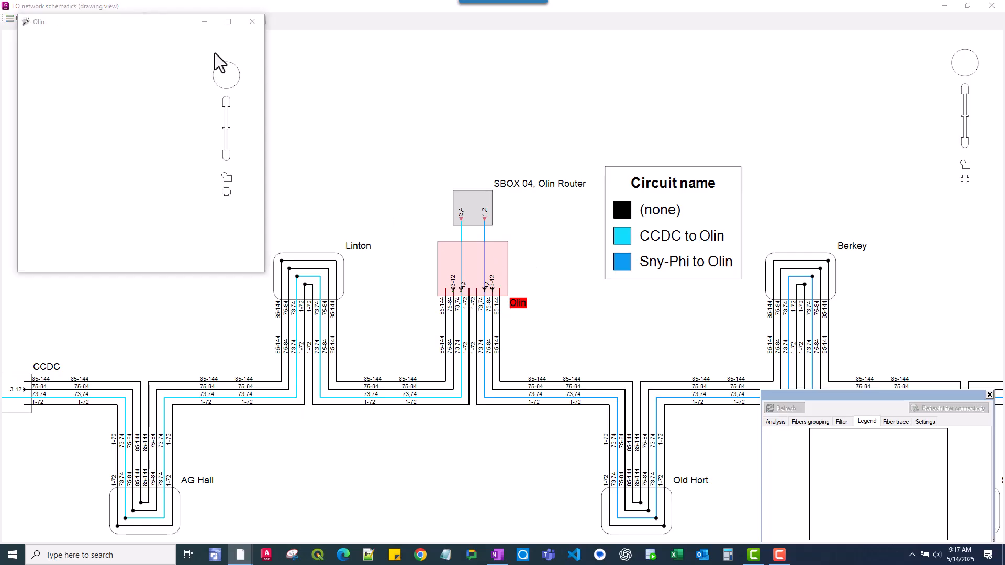
click(228, 22)
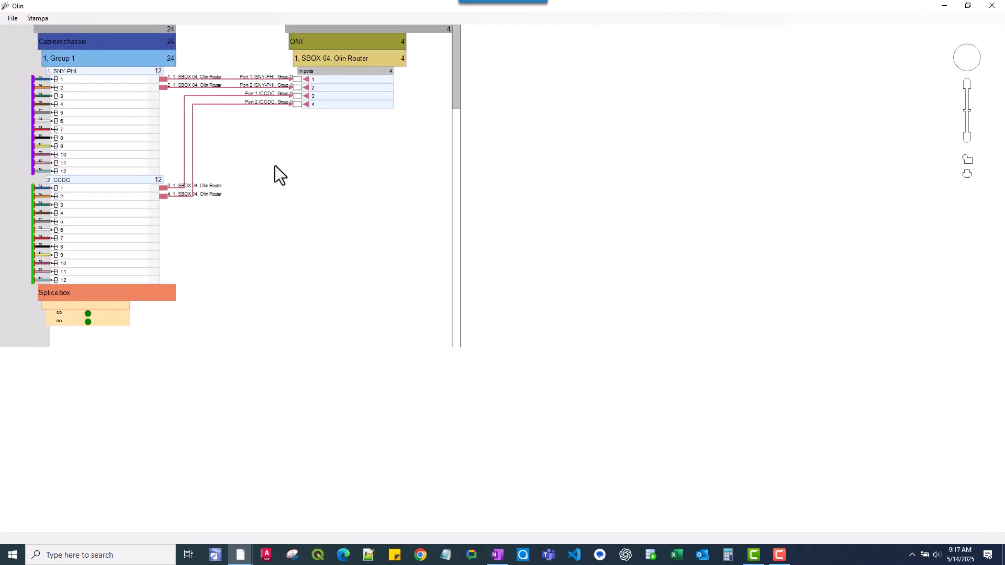
- Move the cable entry block down along Olin's cabinet wall so it sits beside the splice box area
drag(442, 266, 560, 270)
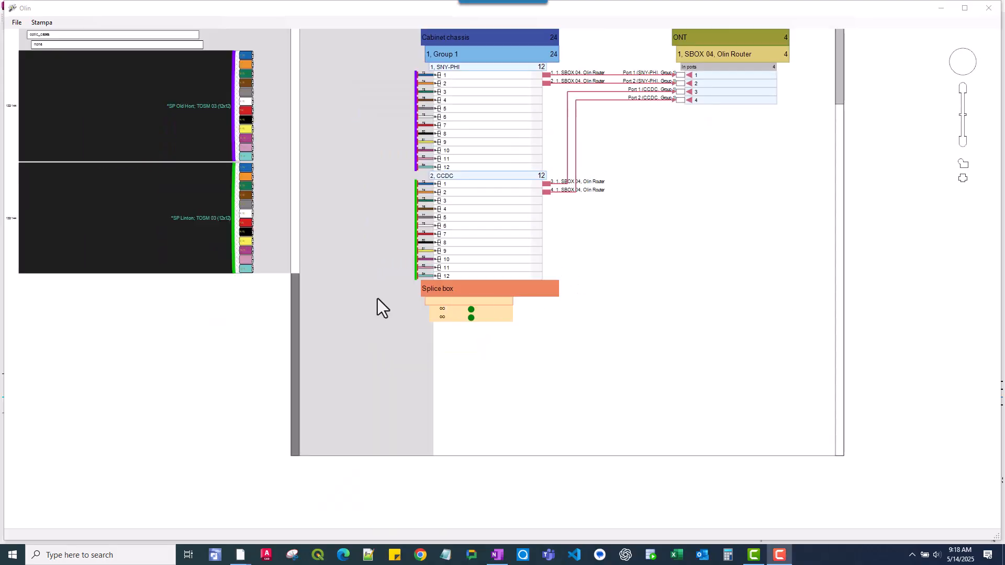
drag(297, 202, 290, 360)
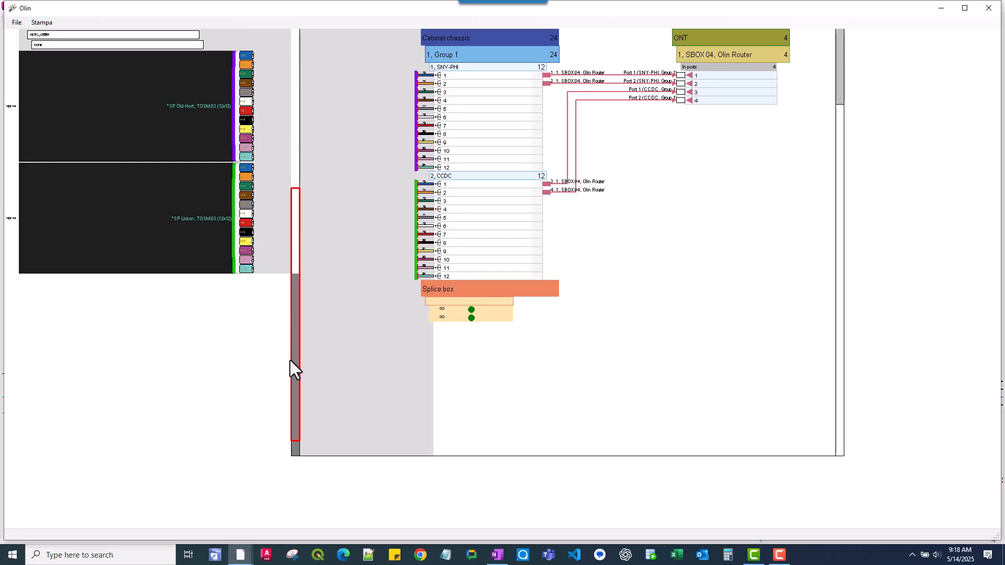
drag(281, 476, 280, 476)
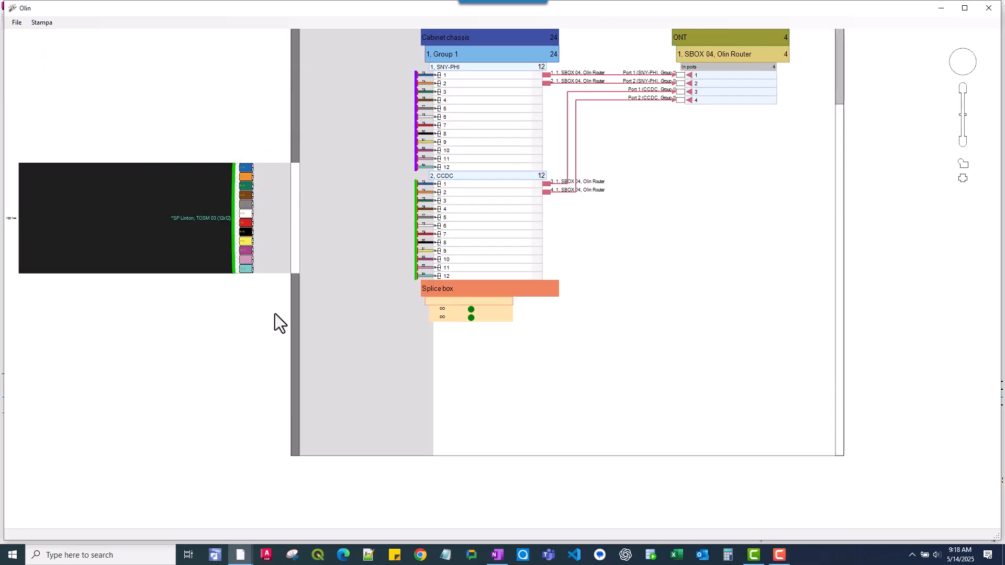
drag(297, 256, 295, 388)
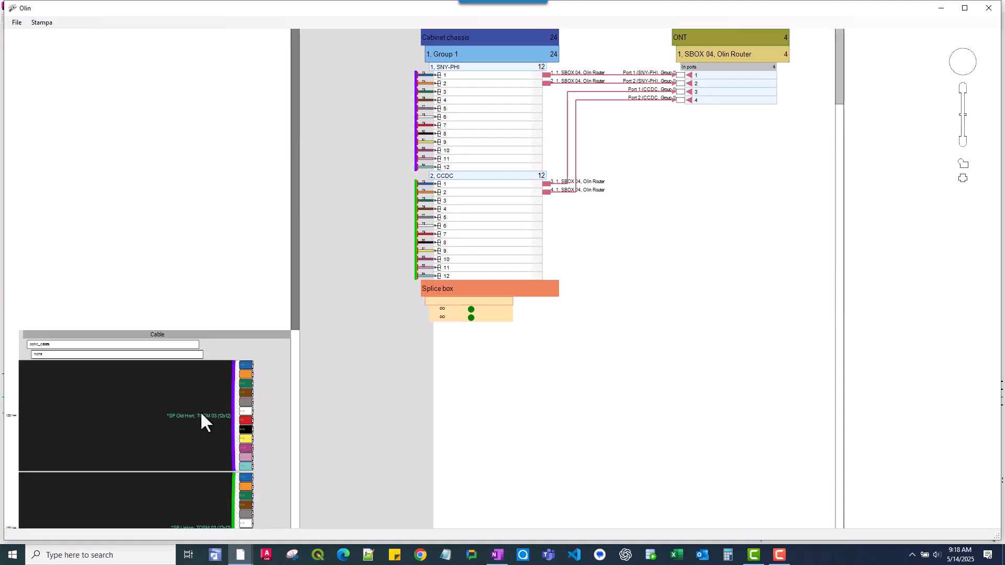
- Splice the SP Old Hort cable's fibers to the SP Linton cable's fibers in Olin's splice box
mouse_move(188, 383)
mouse_down()
mouse_move(164, 383)
mouse_move(250, 388)
mouse_move(451, 291)
mouse_move(467, 314)
mouse_move(506, 312)
mouse_up()
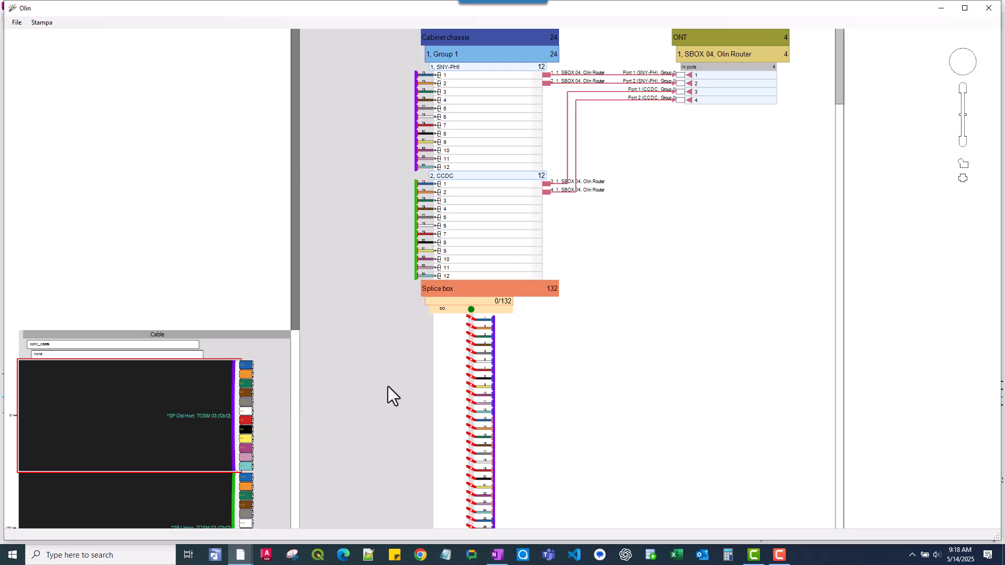
scroll(388, 387, down, 3)
middle_drag(324, 391, 343, 219)
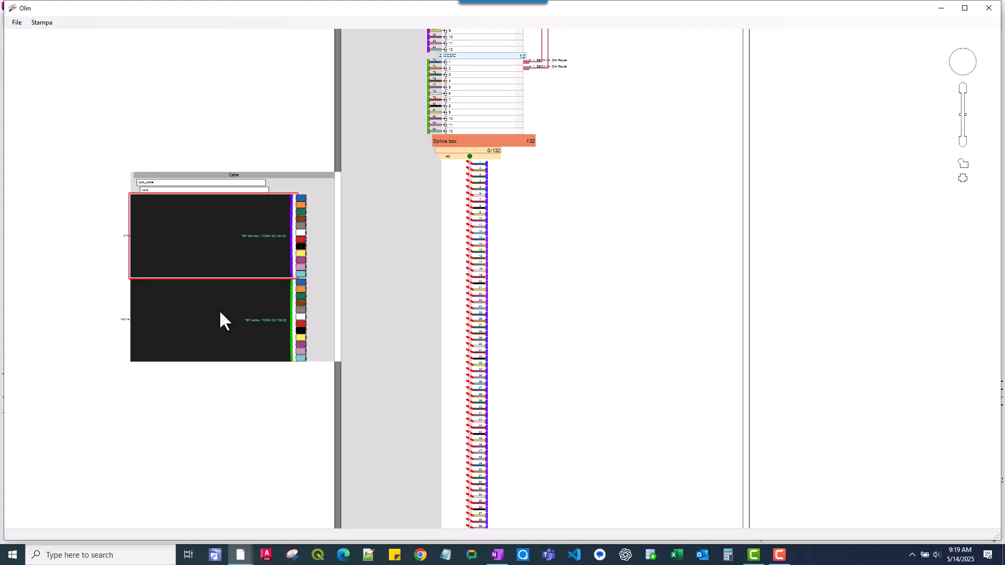
drag(202, 314, 451, 164)
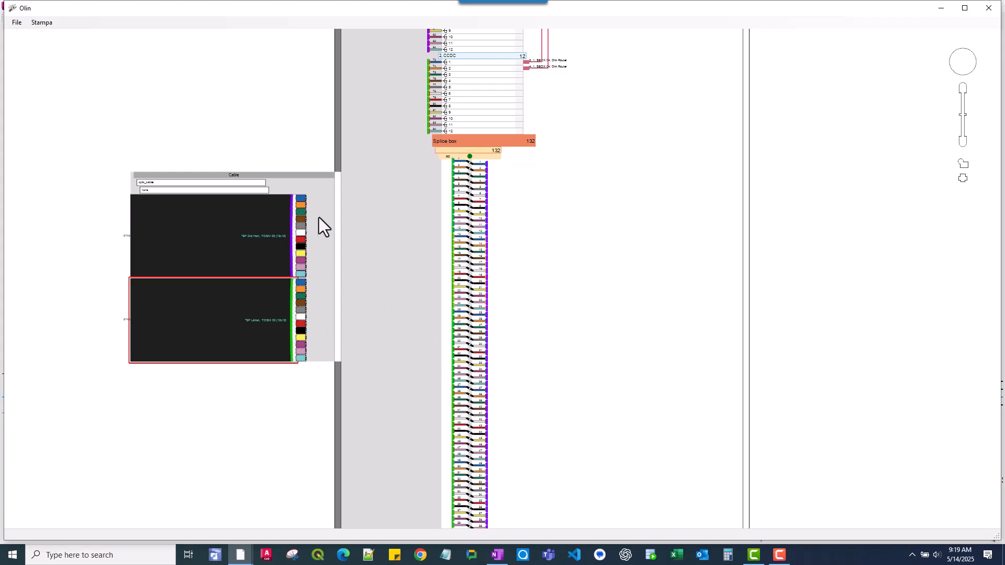
- Expand the blue and red tubes of the SP Old Hort and SP Linton cables to display their fiber connections
click(300, 197)
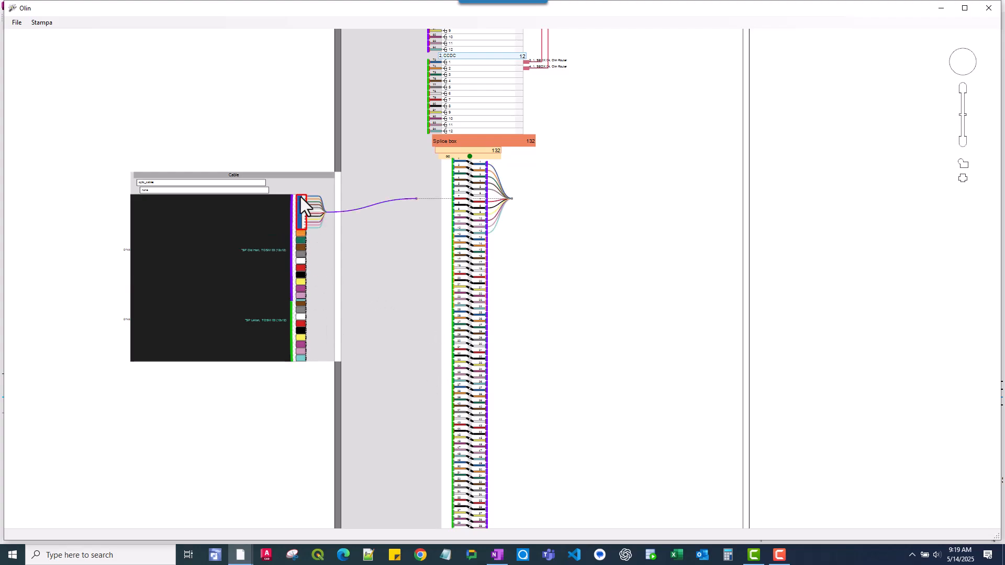
click(303, 311)
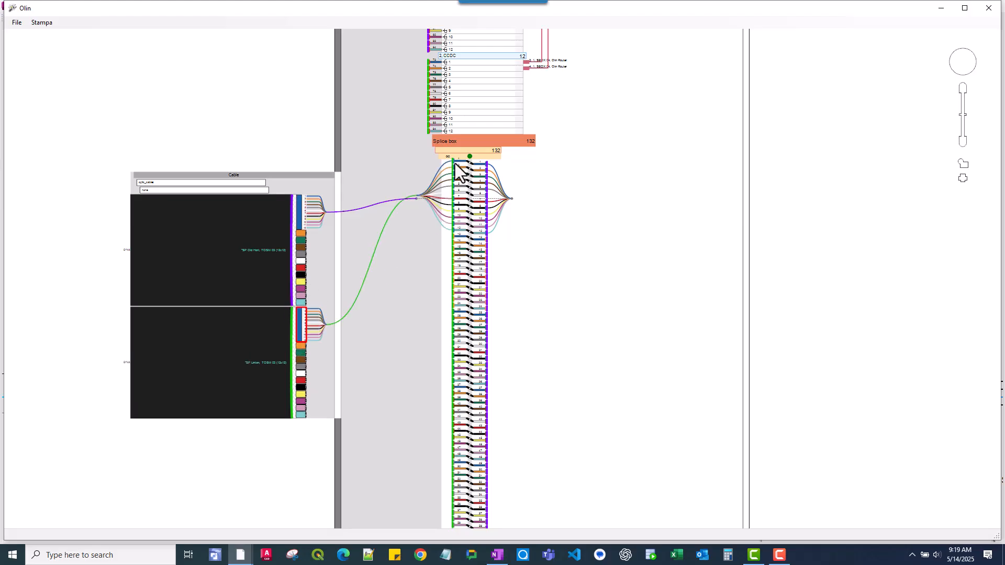
scroll(442, 197, up, 1)
scroll(446, 199, up, 1)
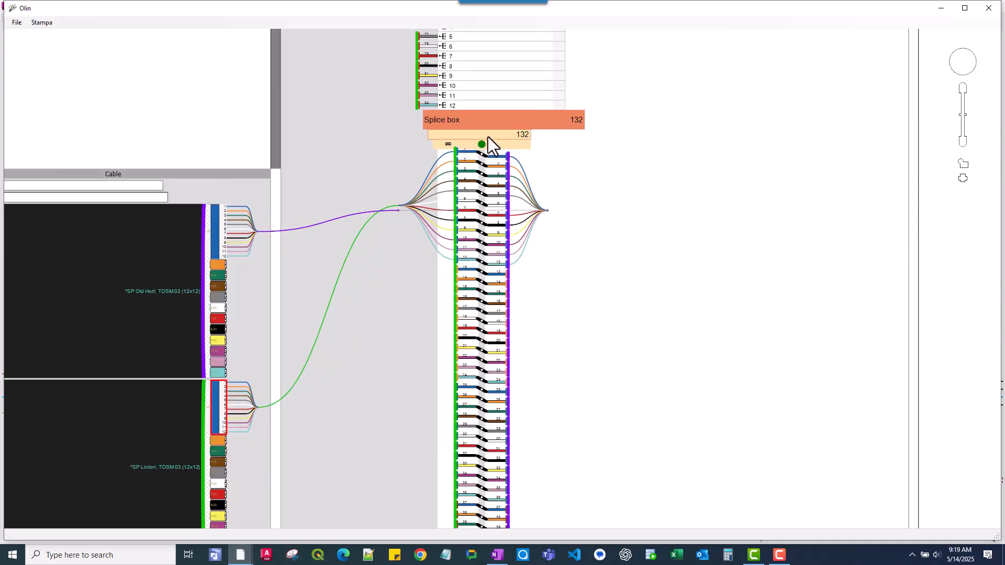
click(221, 317)
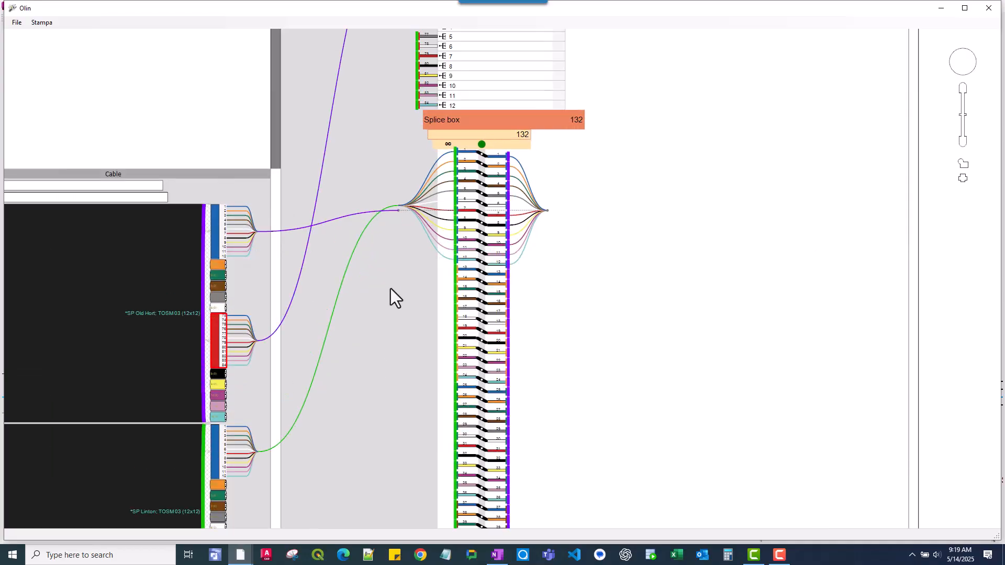
scroll(385, 290, down, 3)
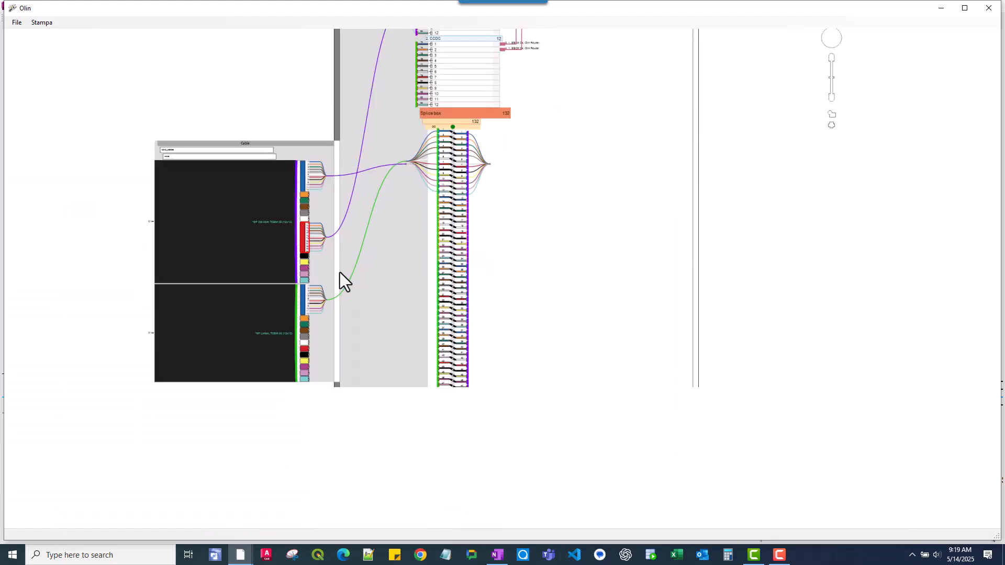
click(306, 350)
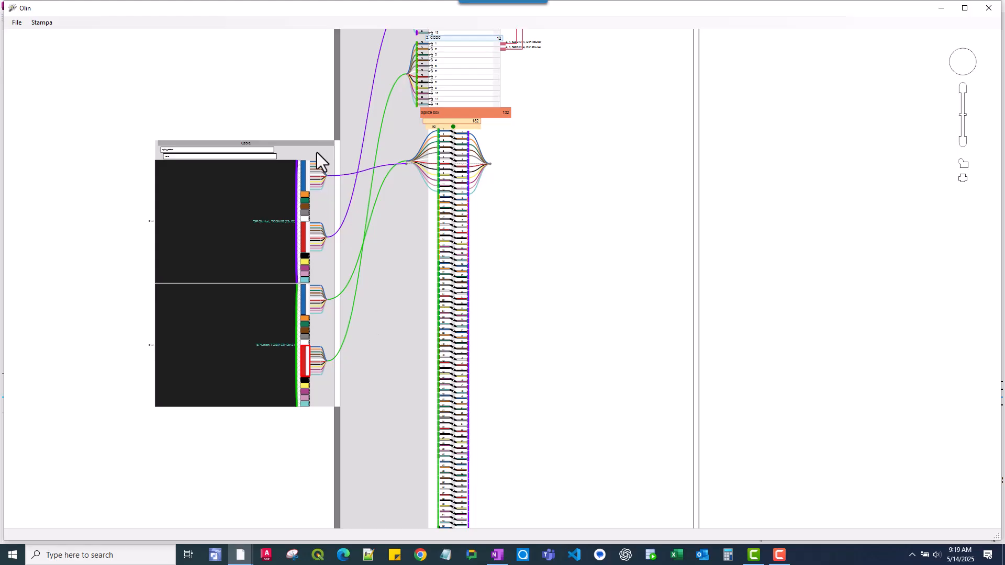
- Move the cable block up beside the cabinet chassis, and save and close the Olin element
scroll(319, 150, up, 1)
middle_drag(322, 148, 349, 413)
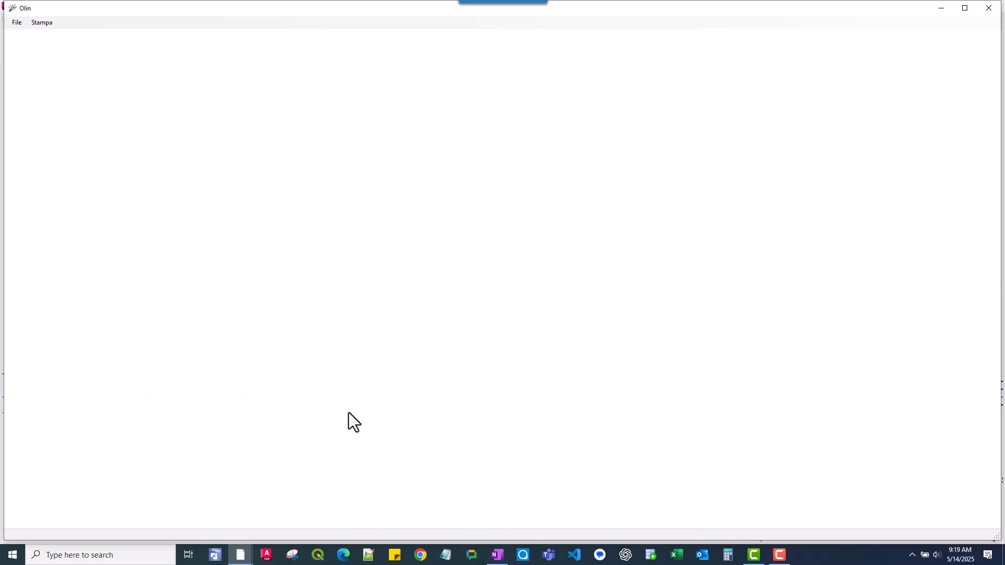
drag(370, 234, 363, 200)
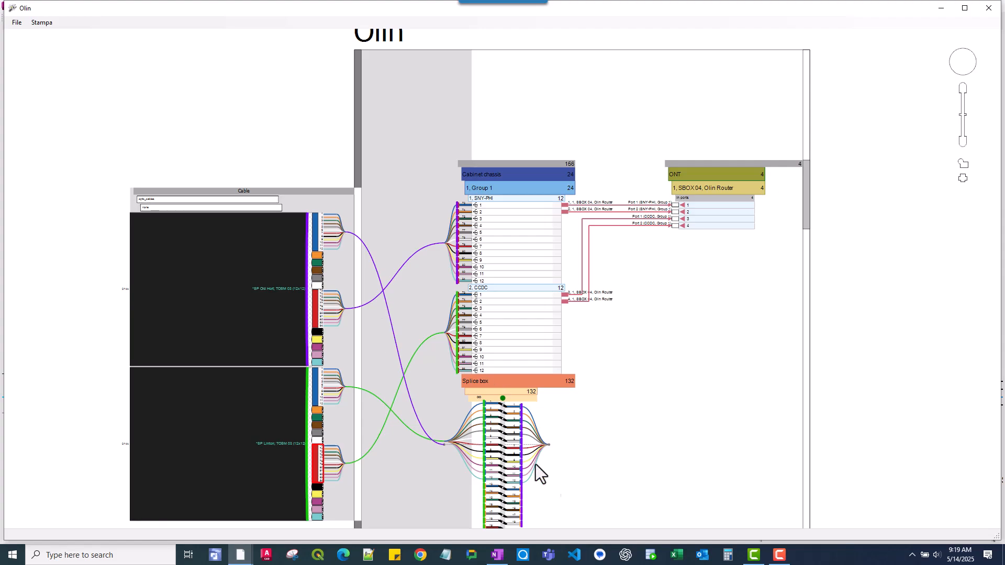
click(17, 23)
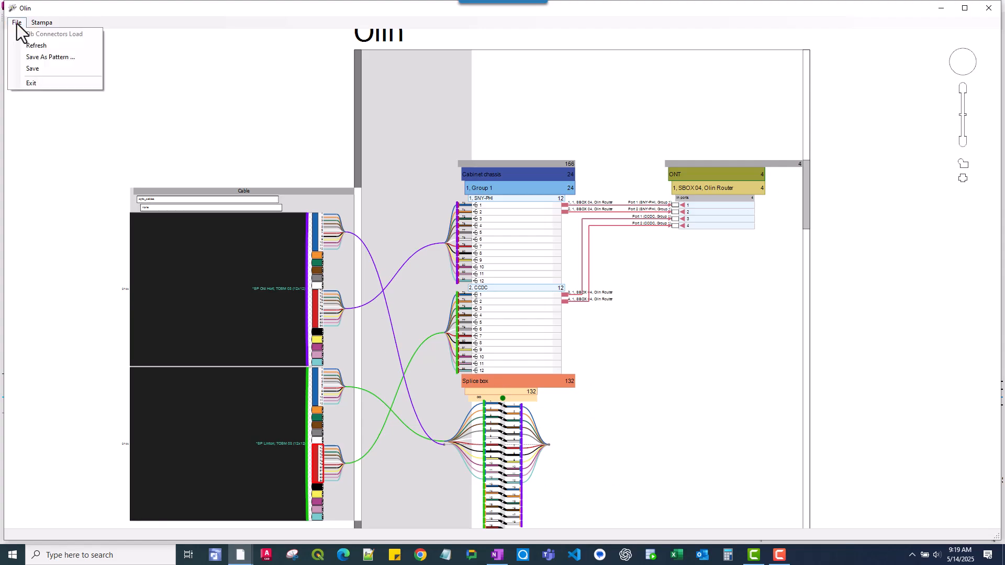
click(32, 72)
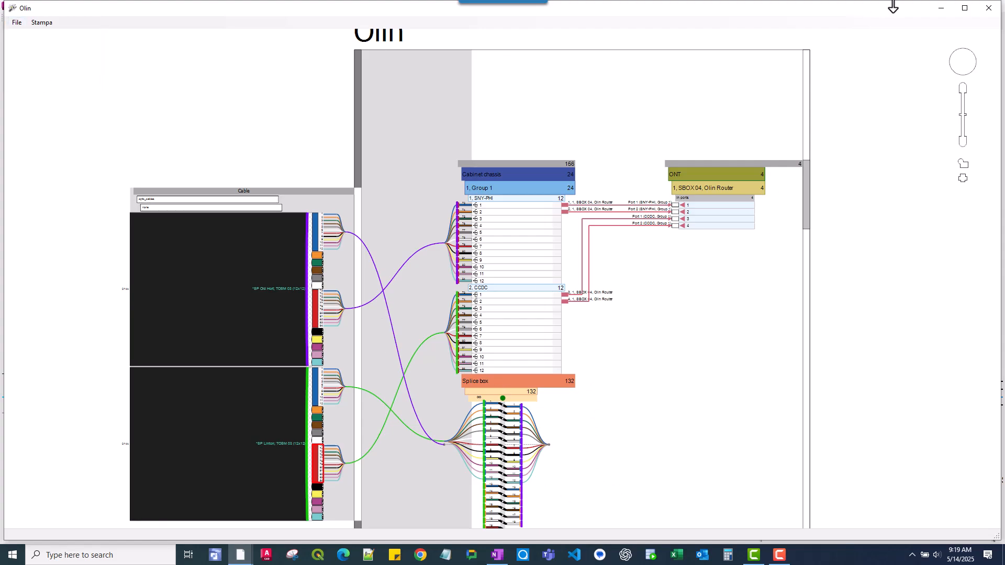
click(991, 12)
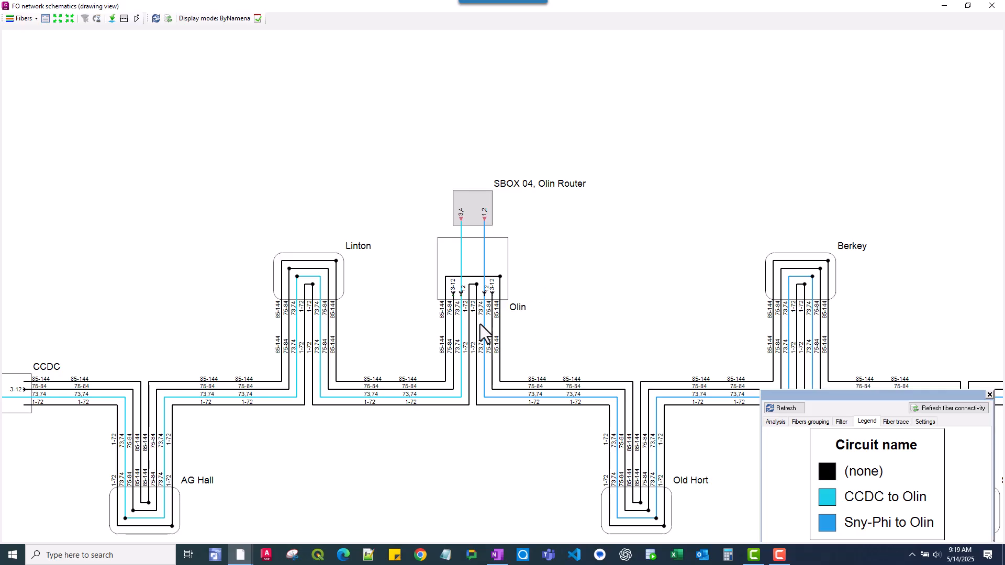
- Export the whole fiber schematic to a block labeled Olin_Schematic_2 in the top-level Other category
scroll(466, 304, up, 5)
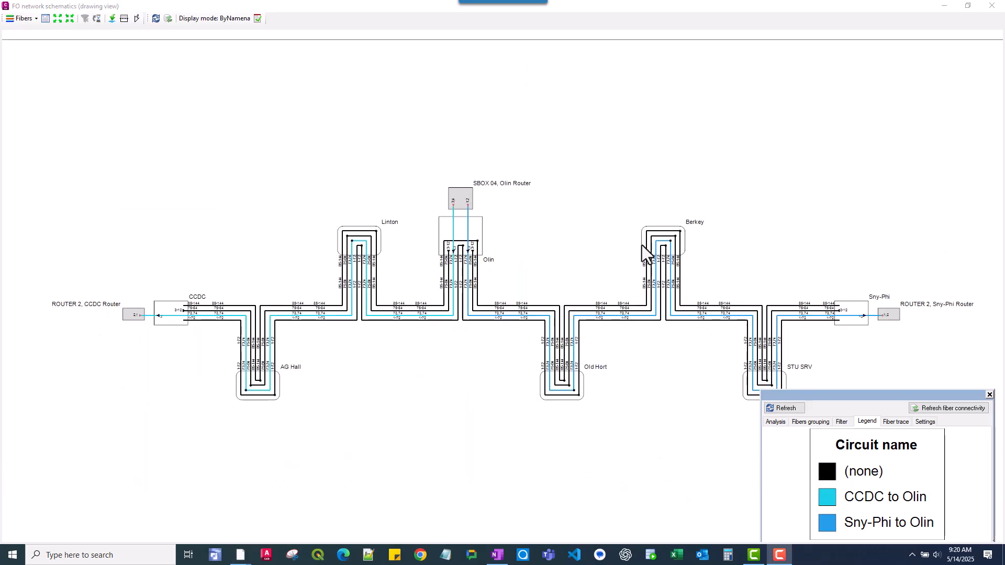
scroll(601, 254, down, 3)
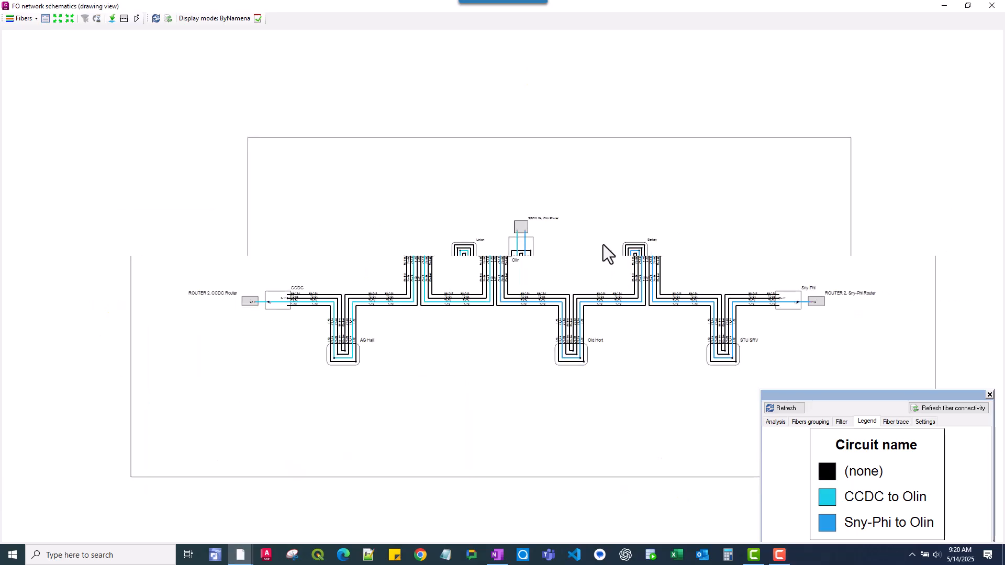
scroll(369, 197, up, 5)
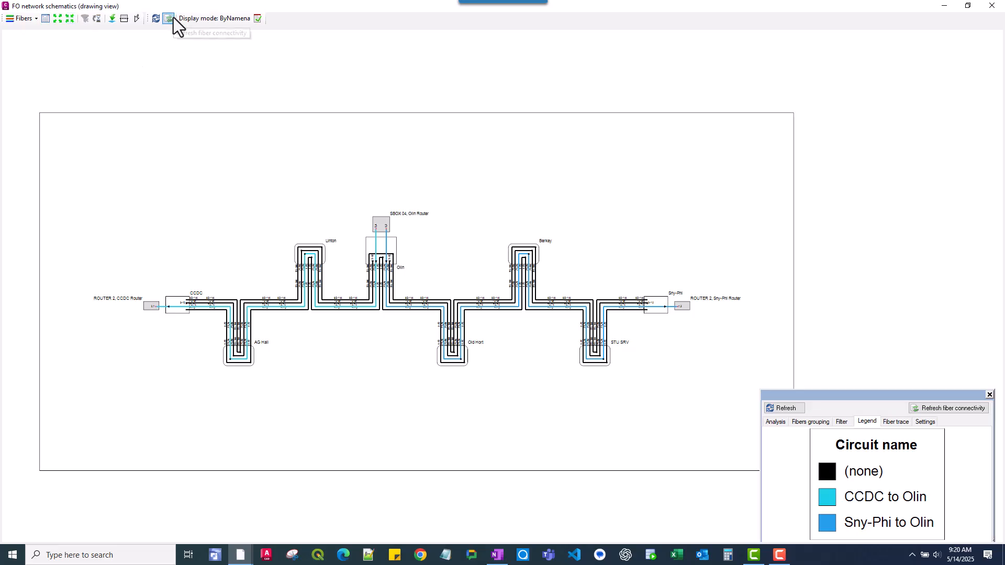
click(112, 20)
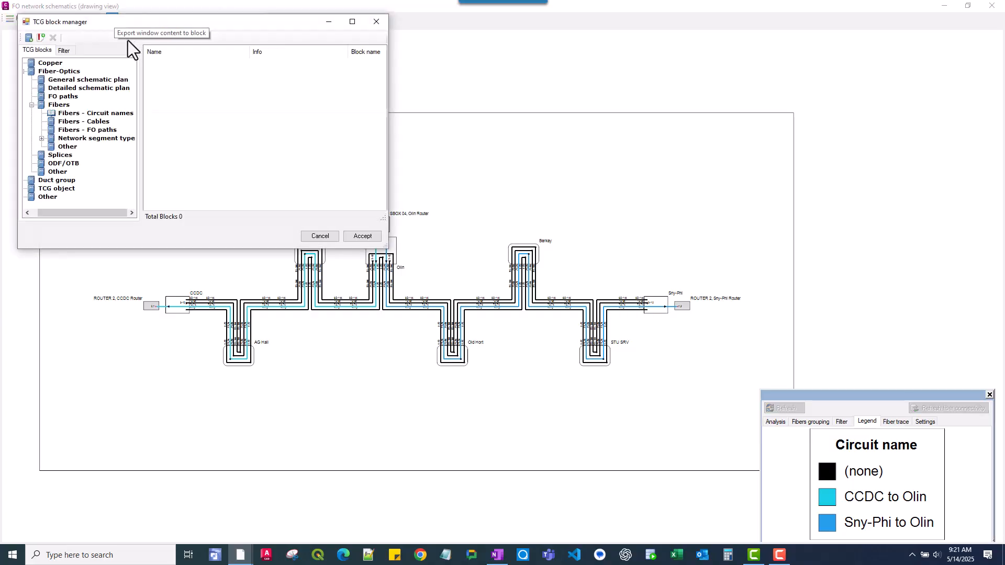
click(58, 200)
right_click(58, 200)
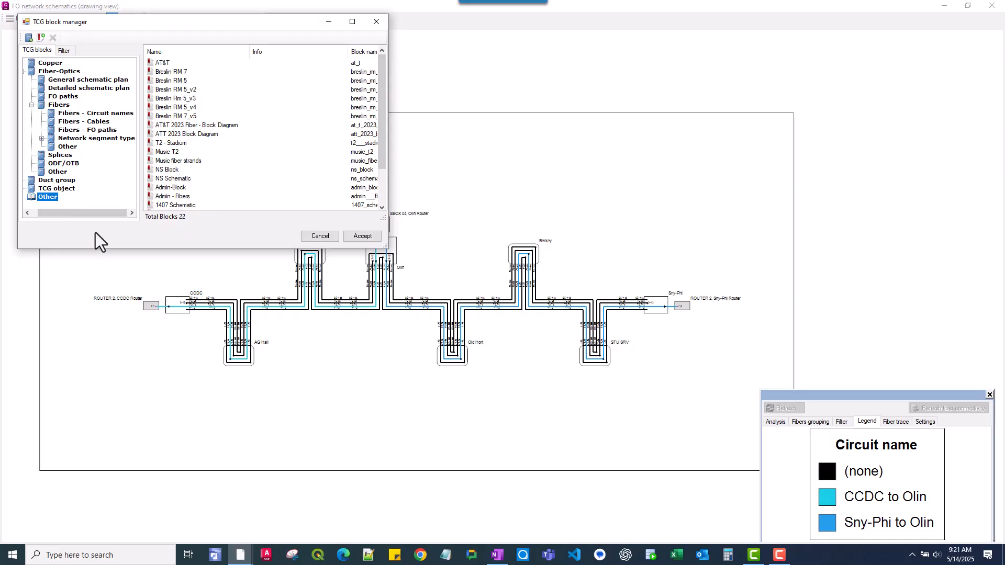
click(95, 232)
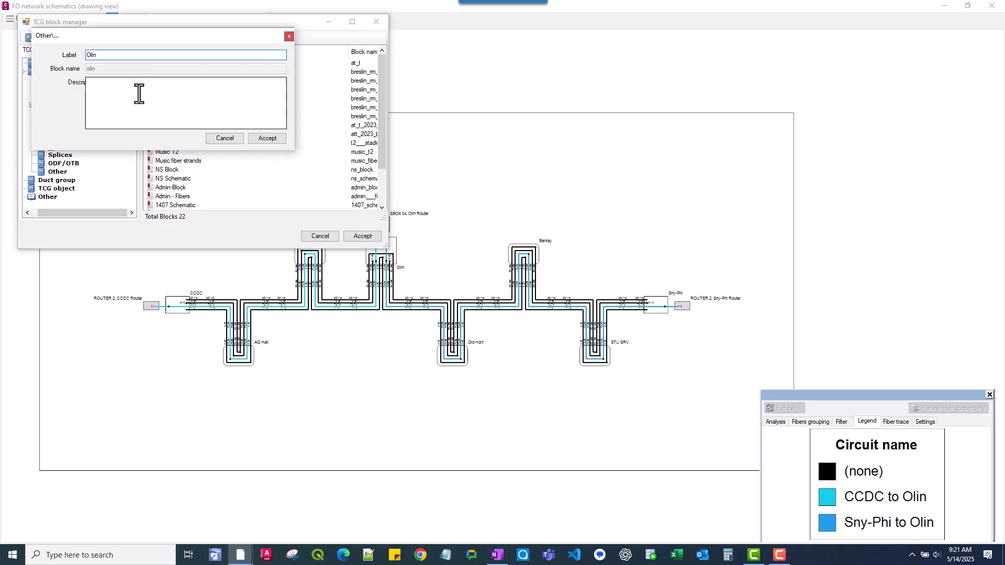
text(Olin_Schematic_2)
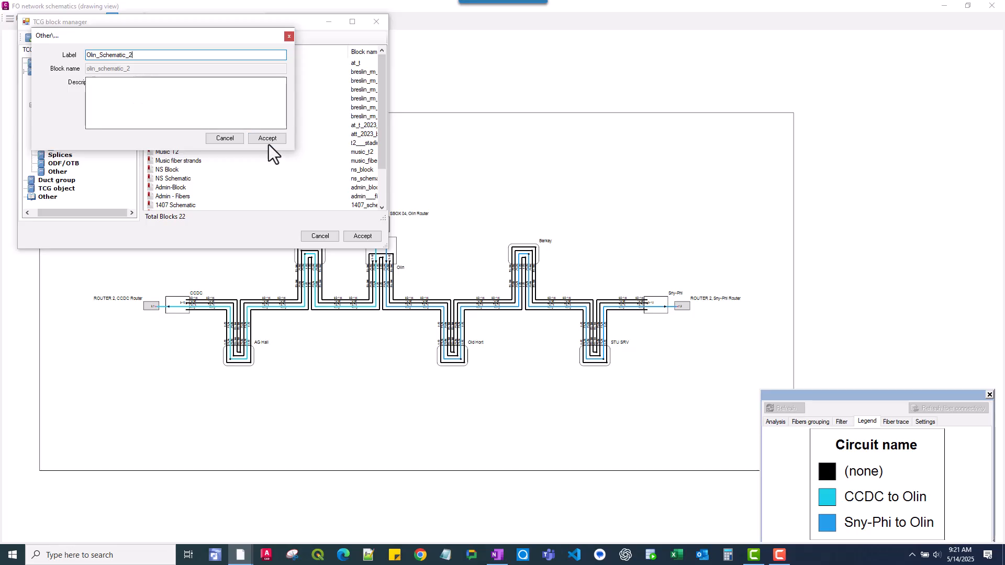
click(263, 140)
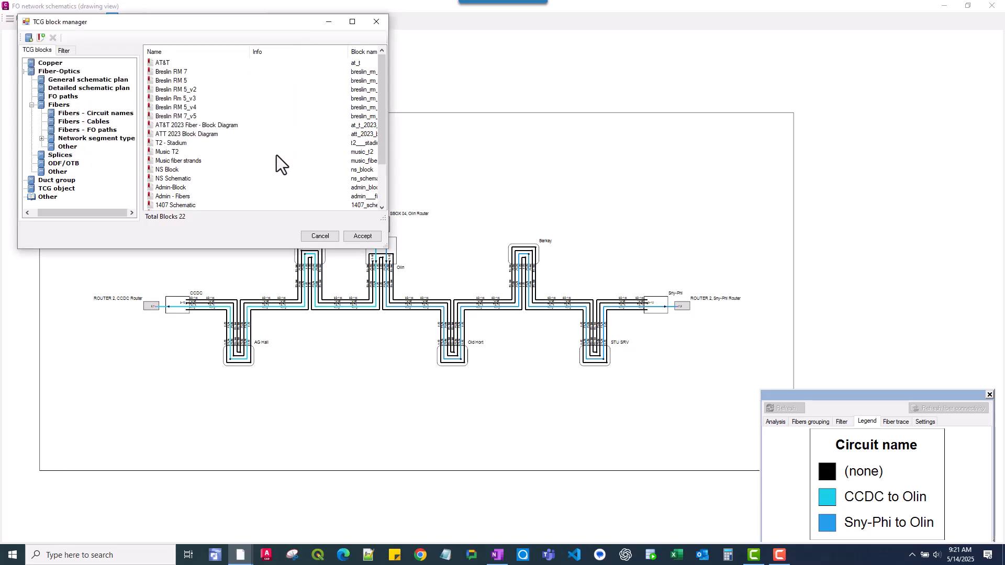
click(360, 238)
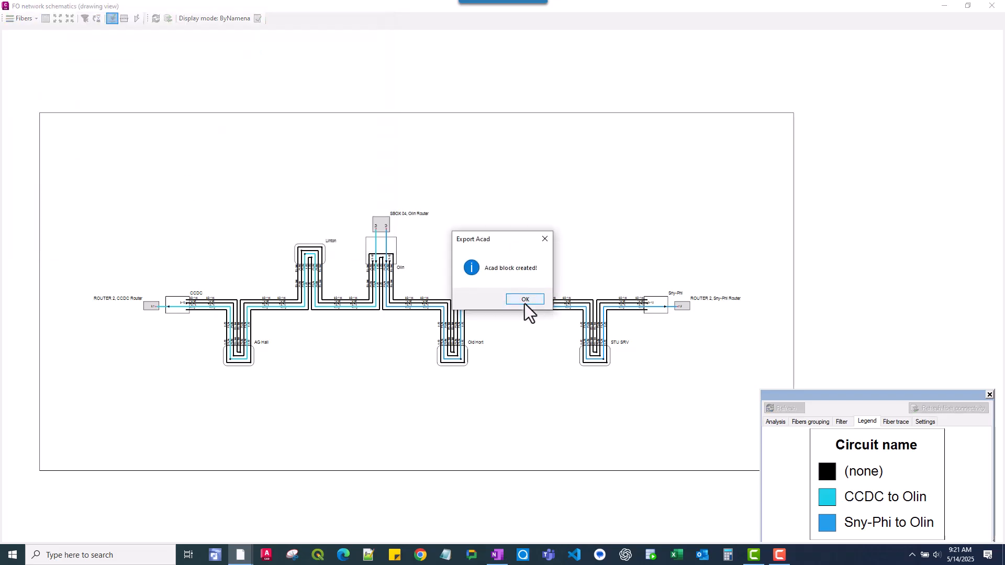
click(525, 301)
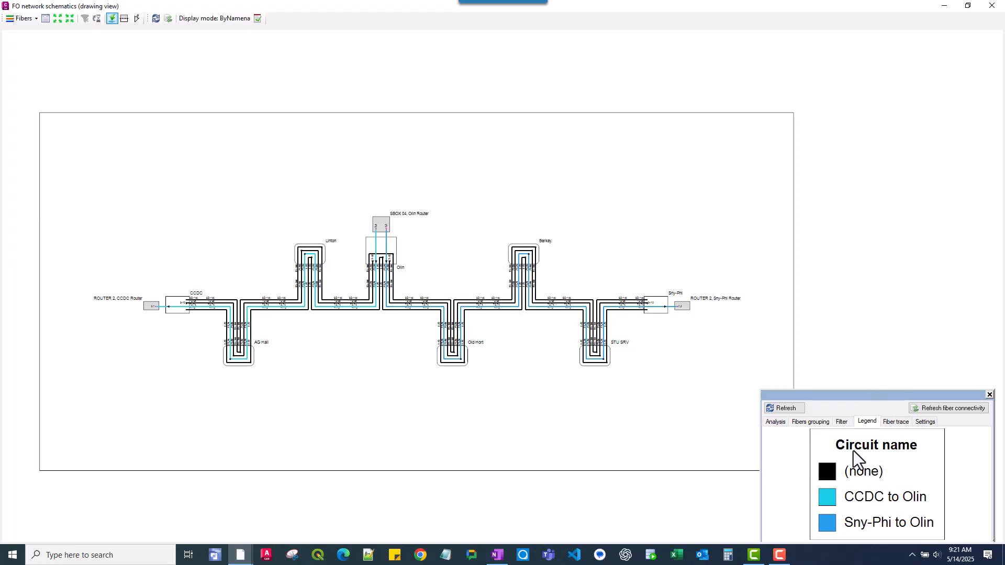
- Place the Circuit name legend inside the schematic frame, above Berkey
mouse_move(855, 449)
mouse_down()
mouse_move(763, 352)
mouse_move(688, 232)
mouse_move(631, 181)
mouse_move(607, 174)
mouse_move(612, 187)
mouse_up()
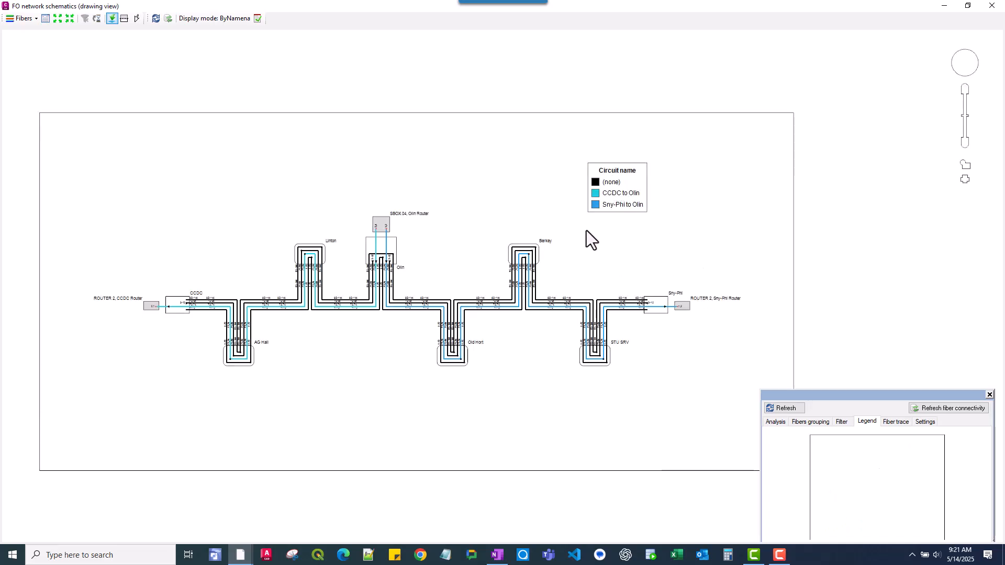
- Change the CCDC to Olin circuit's color in the Circuit name legend to the basic red
scroll(586, 231, up, 1)
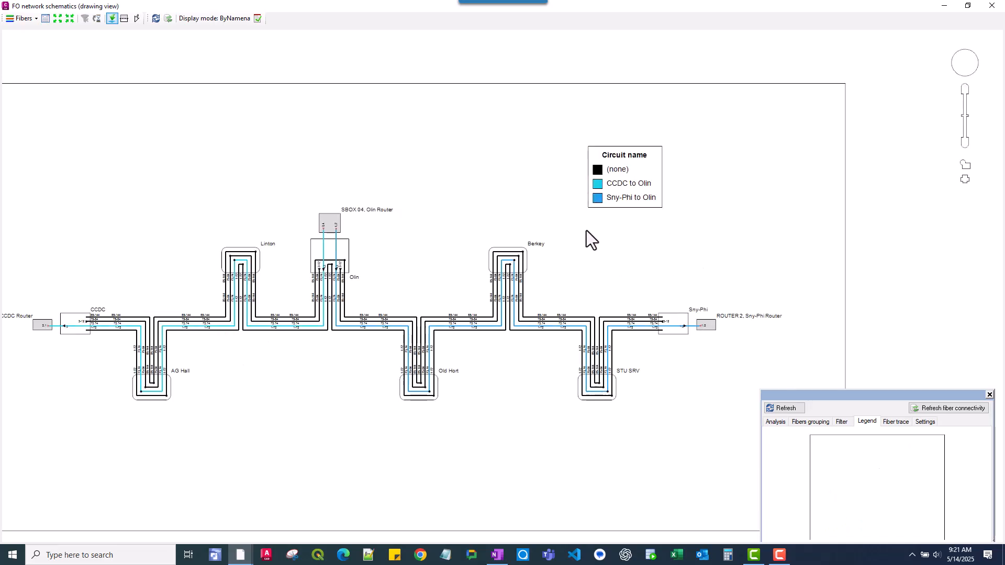
click(598, 184)
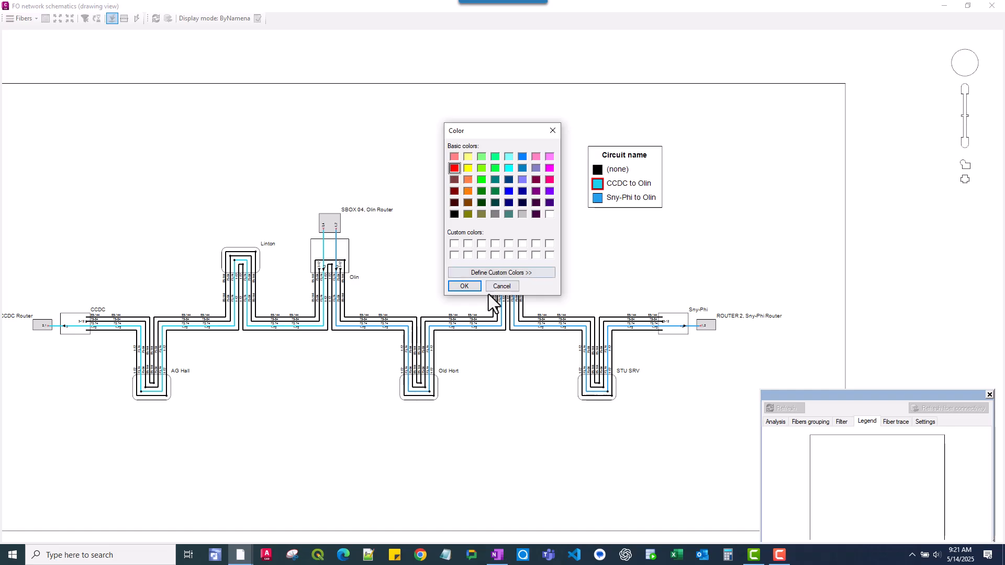
click(461, 287)
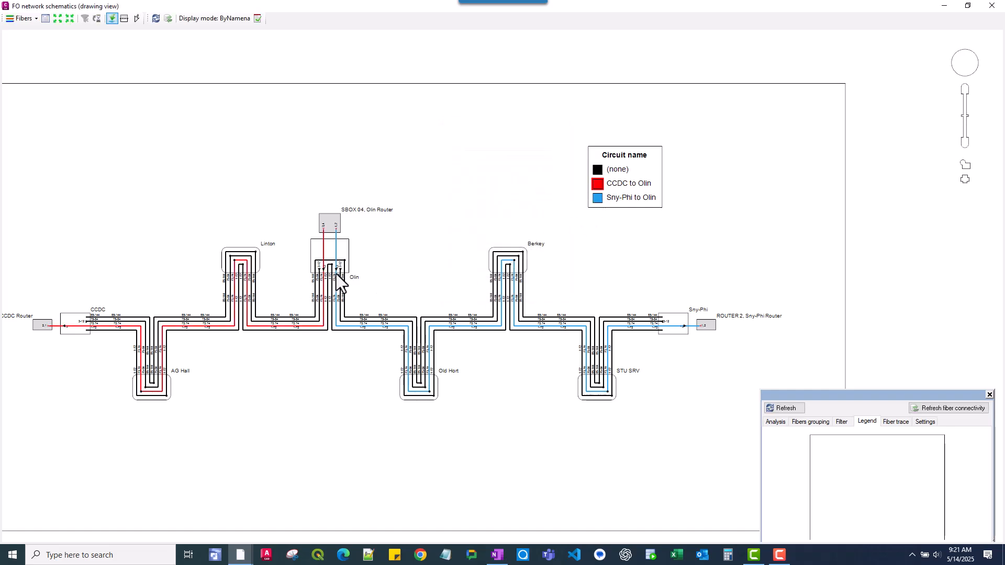
- Save the schematic with its legend as a PDF named temp on the Desktop, and review the PDF preview full-screen before closing it
middle_drag(328, 238, 407, 266)
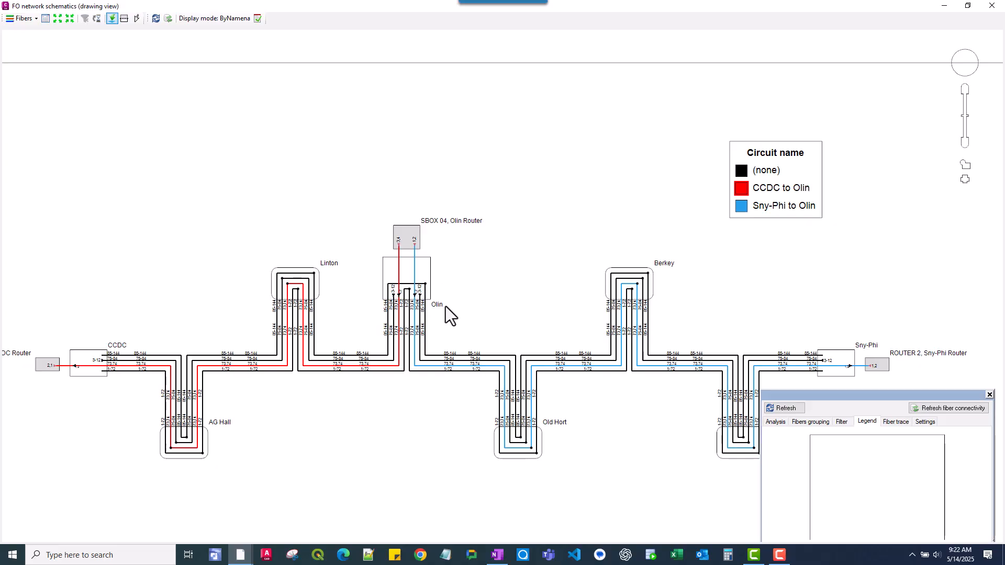
scroll(410, 304, down, 1)
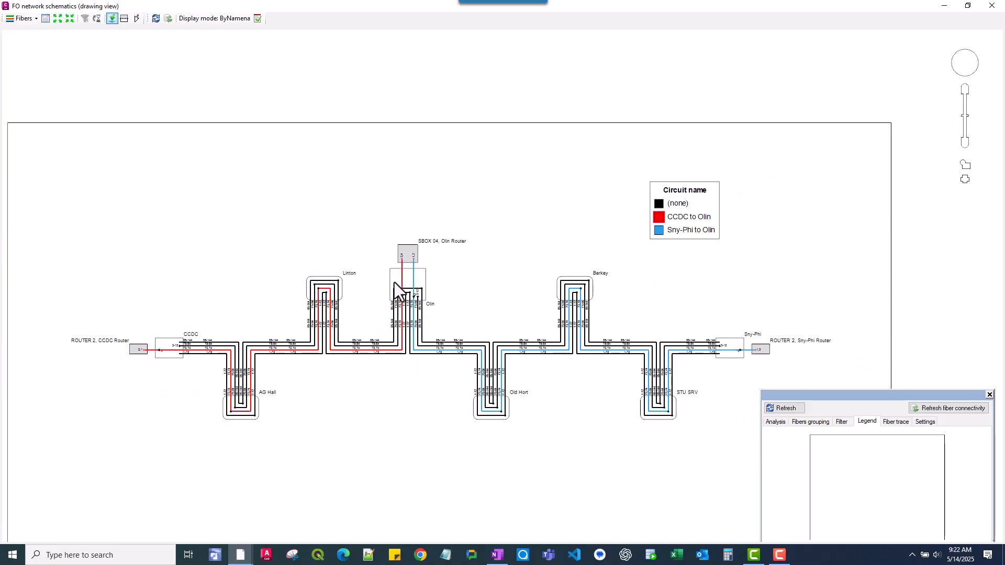
scroll(400, 296, up, 1)
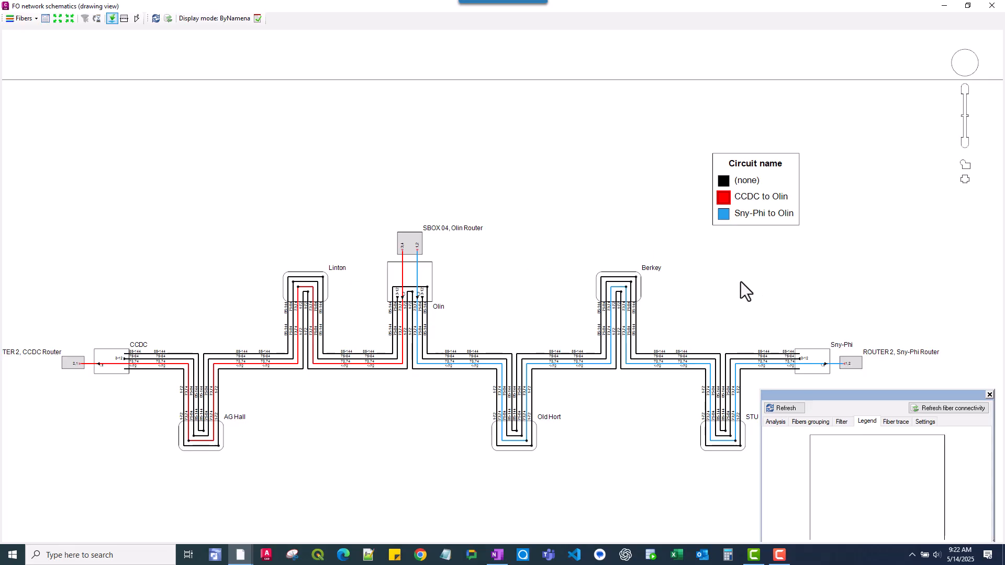
drag(739, 278, 715, 242)
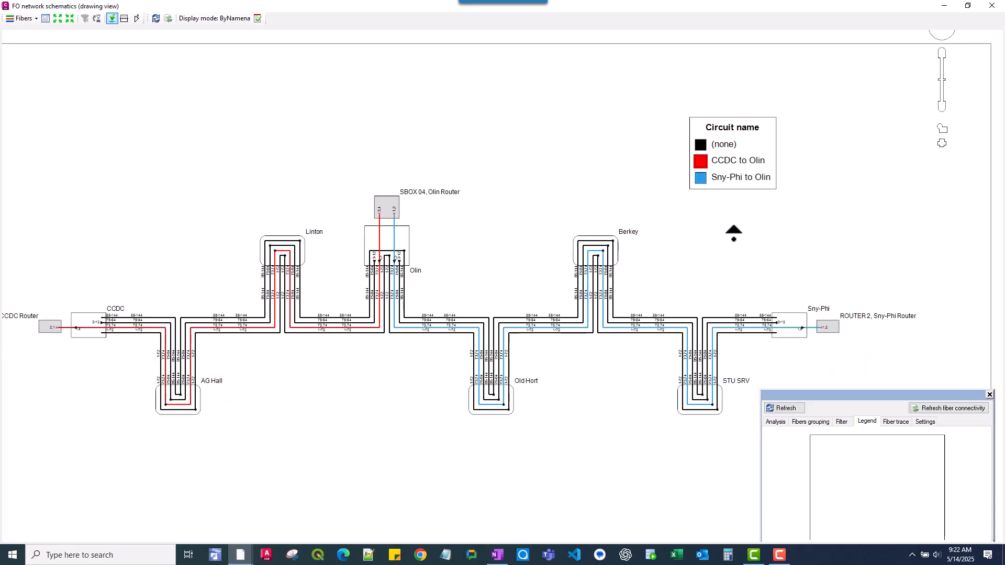
click(966, 180)
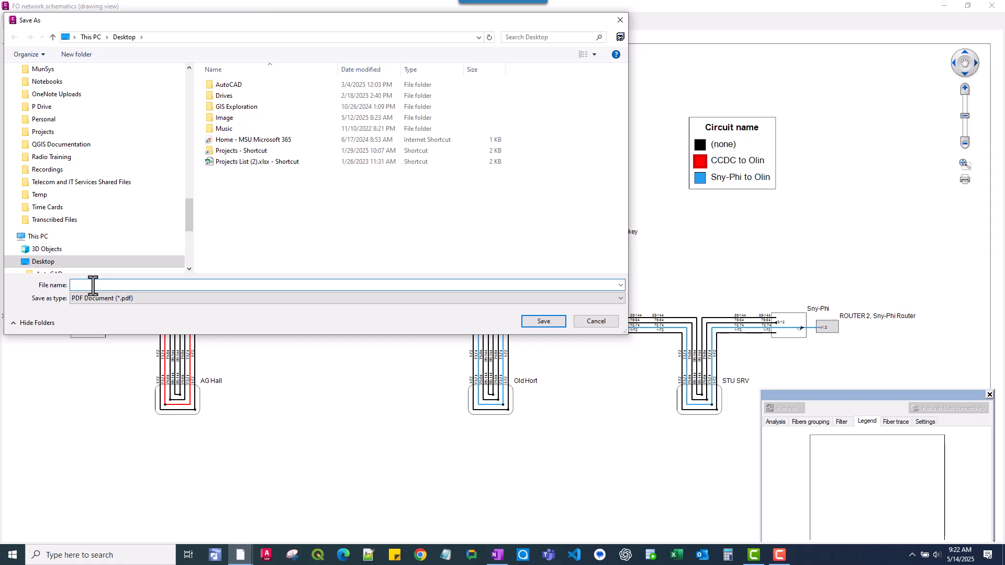
text(temp)
click(543, 322)
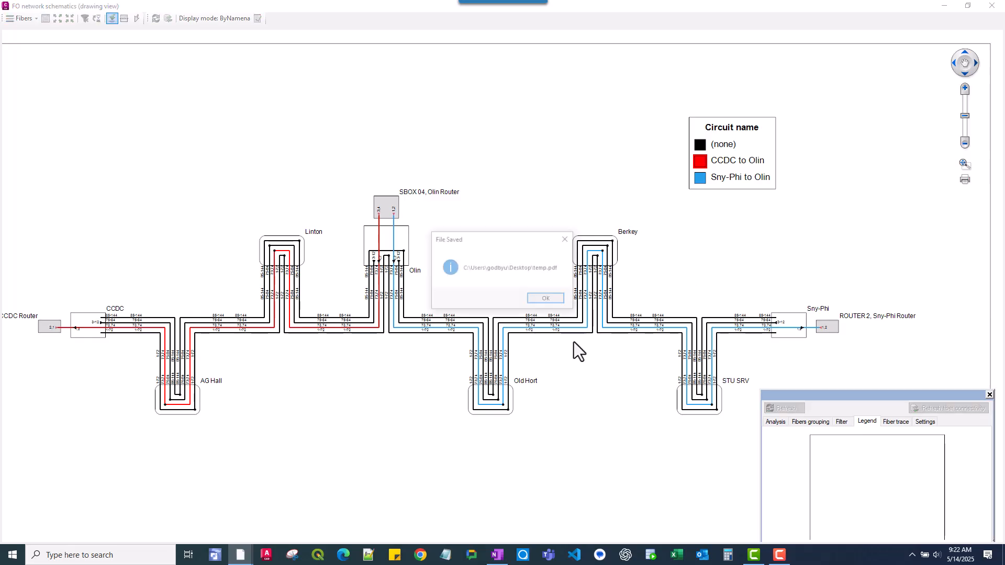
click(551, 298)
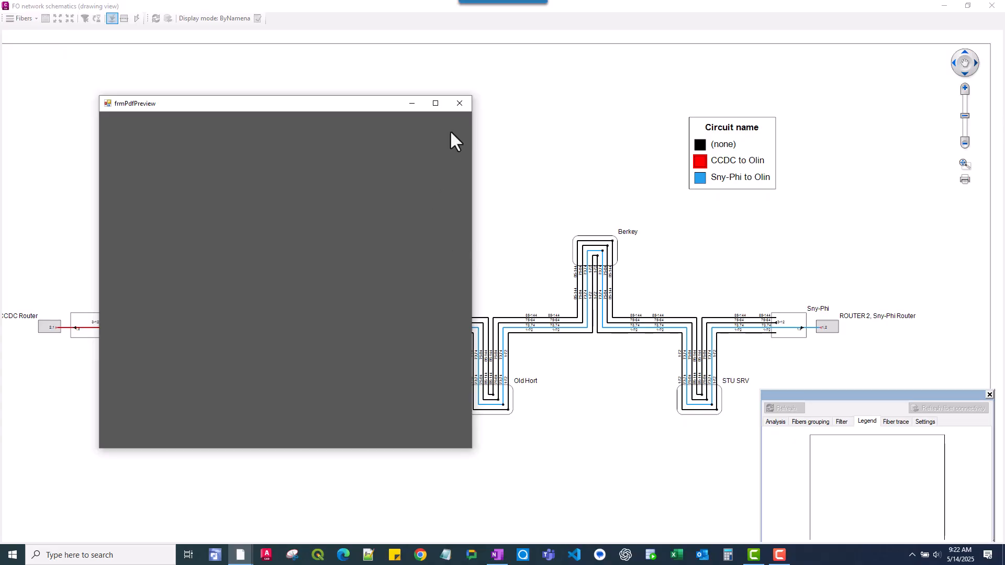
click(436, 104)
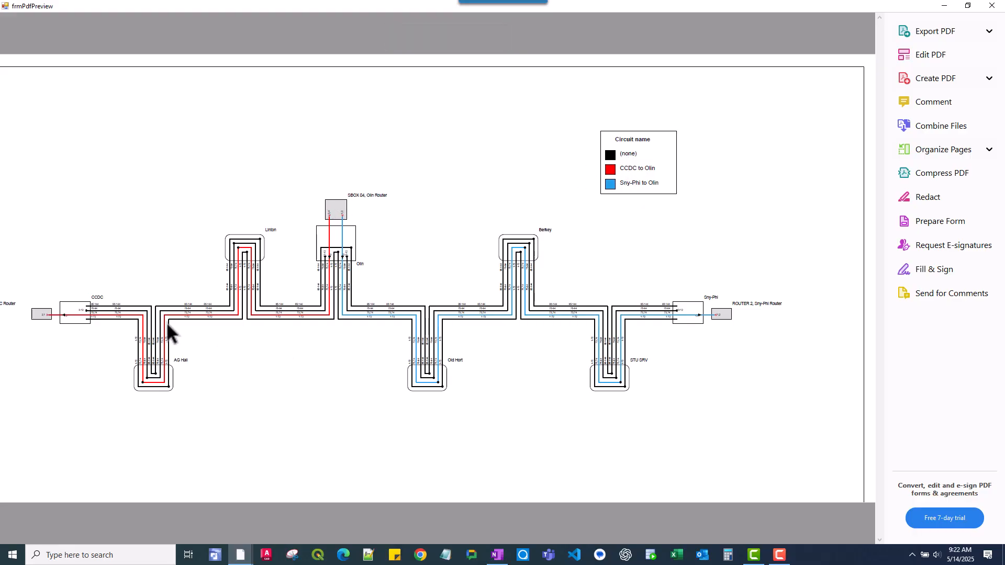
click(991, 7)
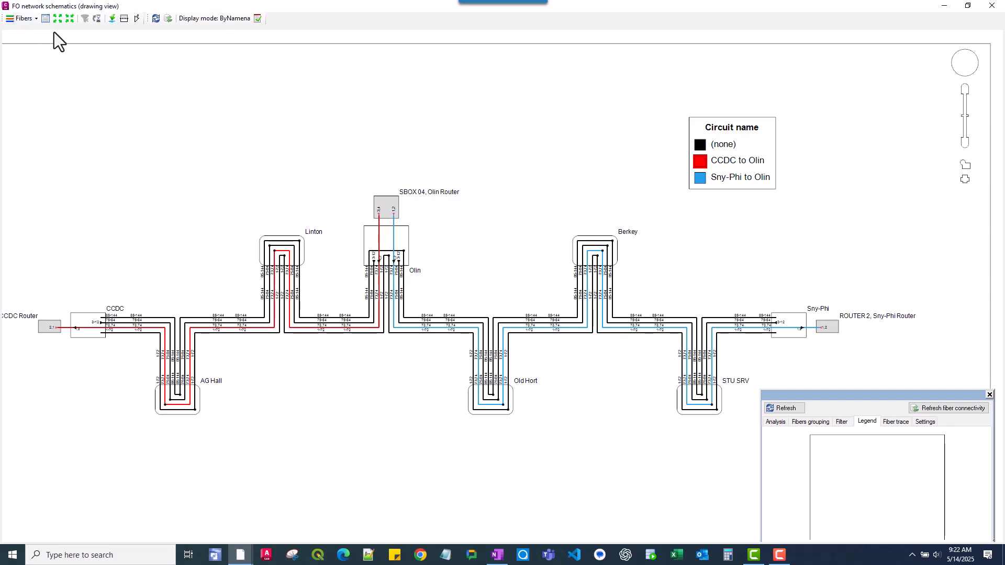
- Export the recolored schematic to a new block labeled Olin Schematic_2a in the block manager's top-level Other category
click(112, 19)
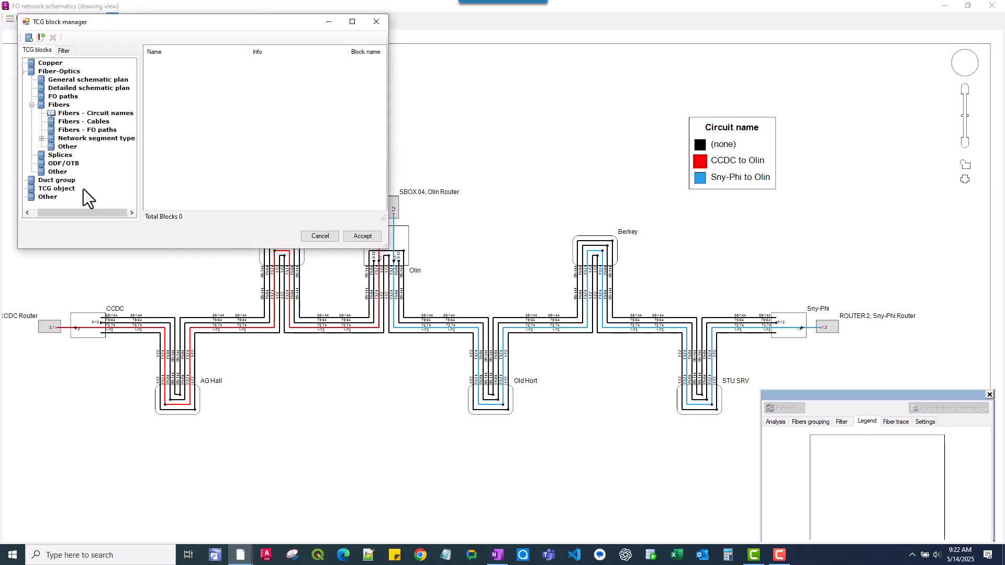
click(51, 196)
right_click(52, 197)
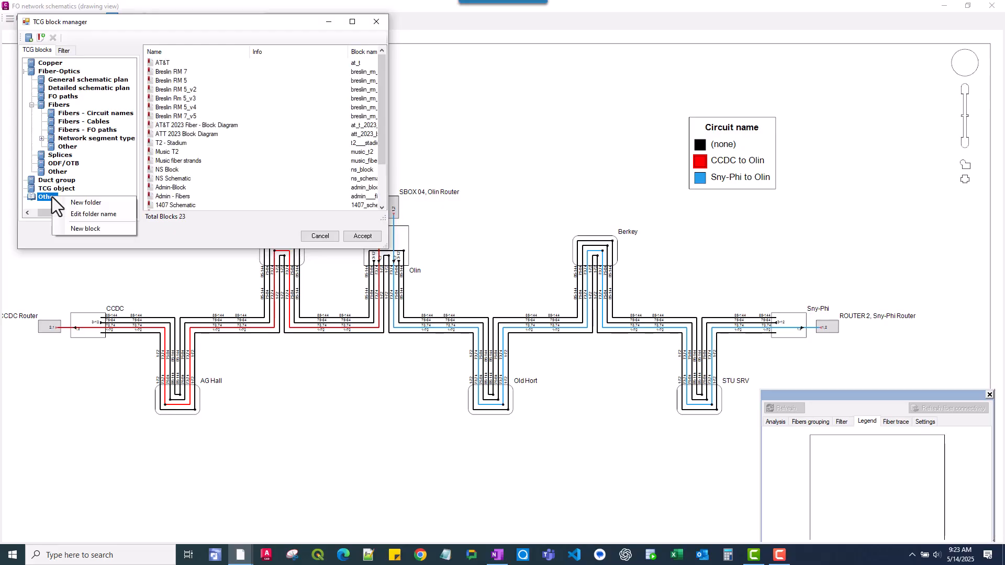
click(95, 231)
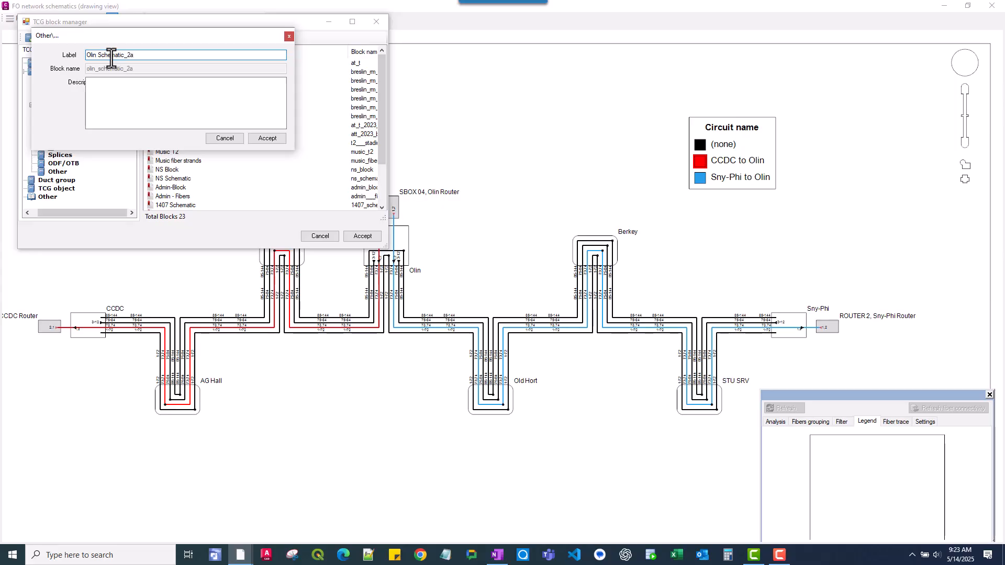
click(270, 139)
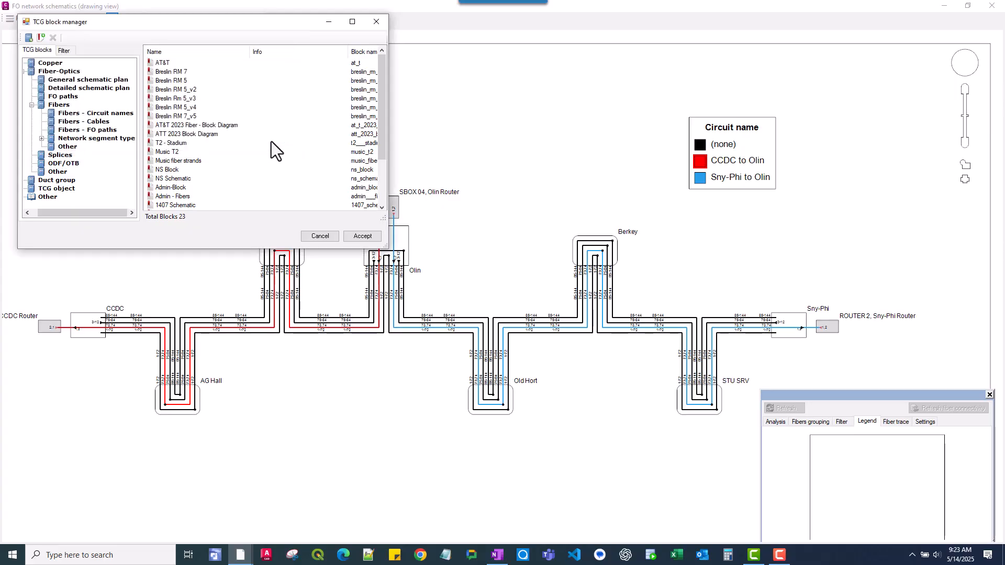
click(364, 238)
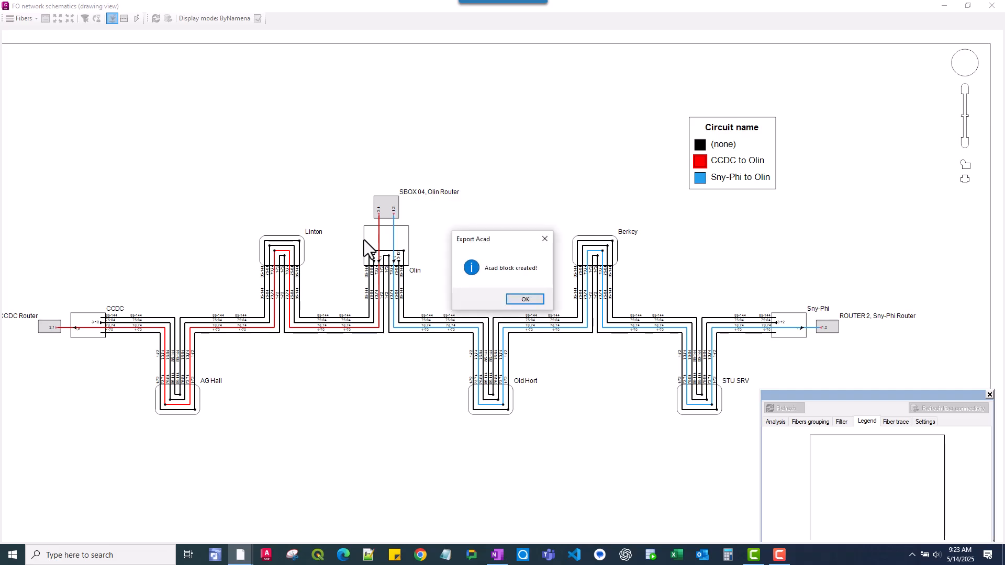
click(529, 302)
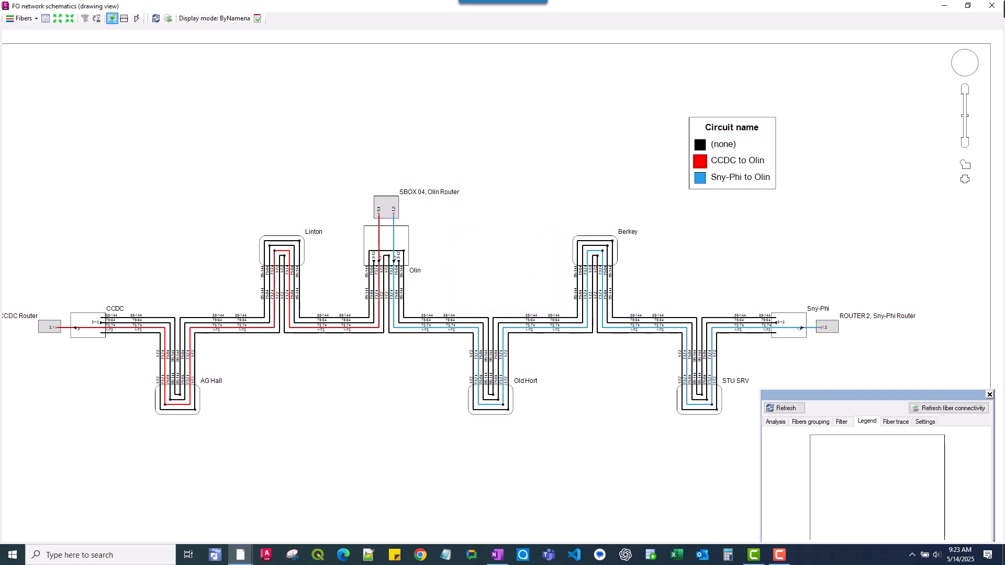
- Close the schematic view and insert the olin_schematic_2a block into the drawing, in the empty area northeast of Berkey and Student Services
click(994, 7)
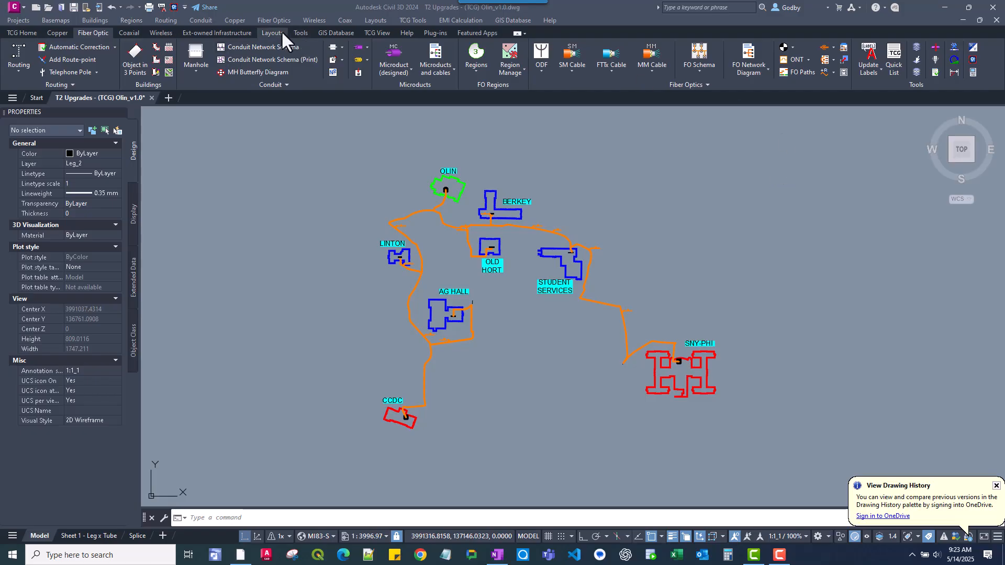
click(379, 33)
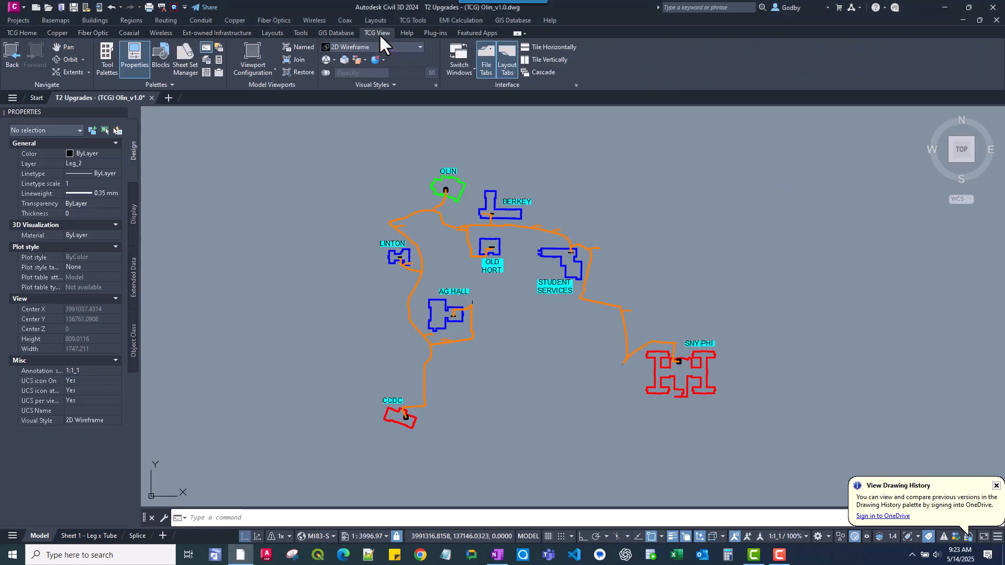
click(159, 51)
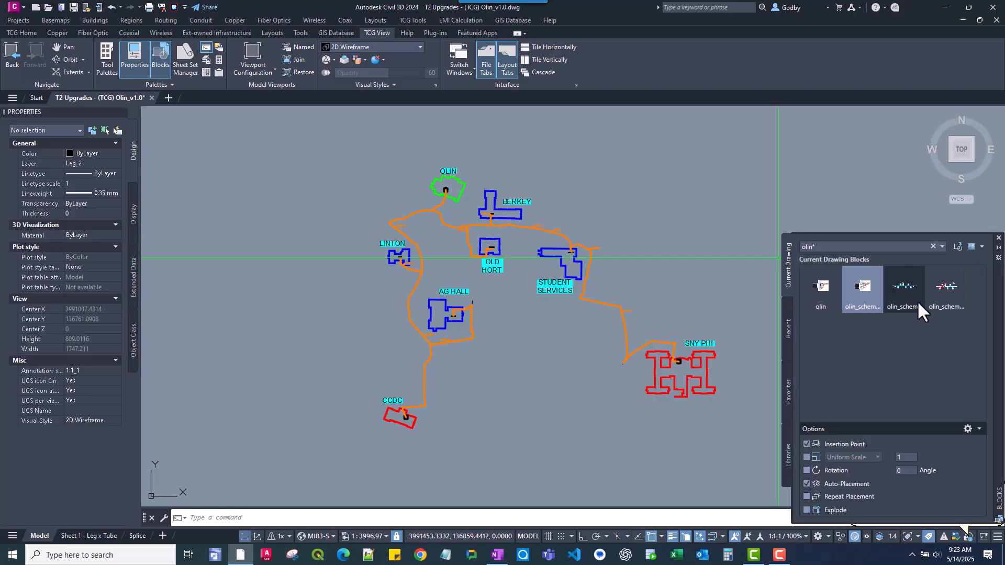
click(947, 294)
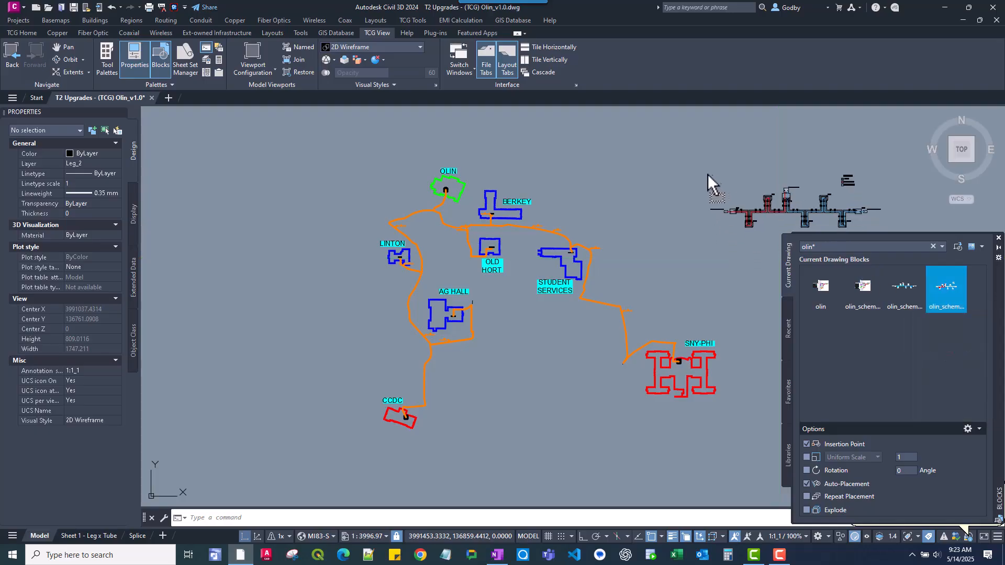
click(647, 144)
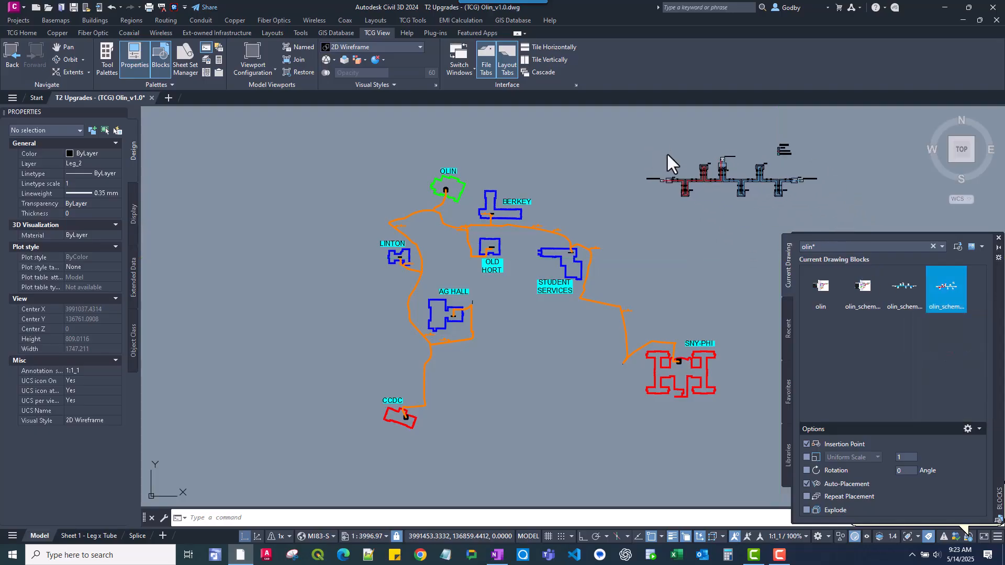
click(998, 239)
- Examine the inserted schematic block's circuit colors, building labels, legend and block properties
middle_drag(766, 251, 718, 320)
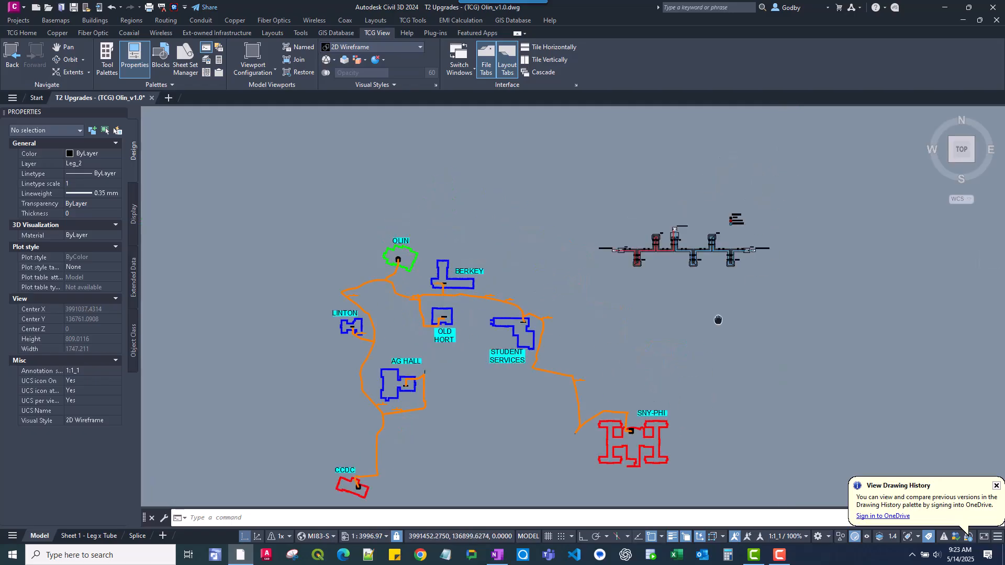
scroll(719, 320, up, 6)
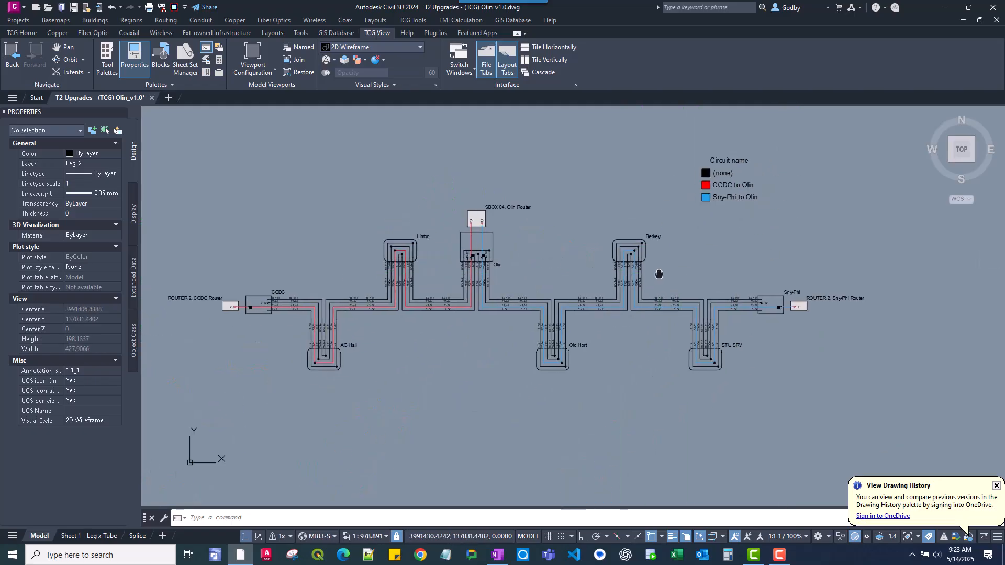
scroll(648, 263, down, 4)
click(648, 263)
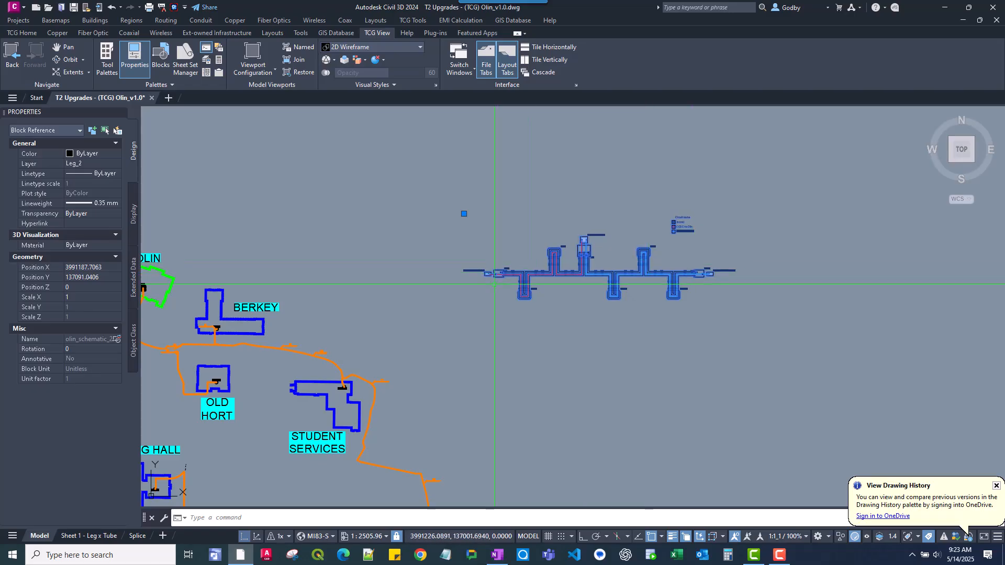
scroll(495, 285, up, 4)
scroll(490, 273, down, 2)
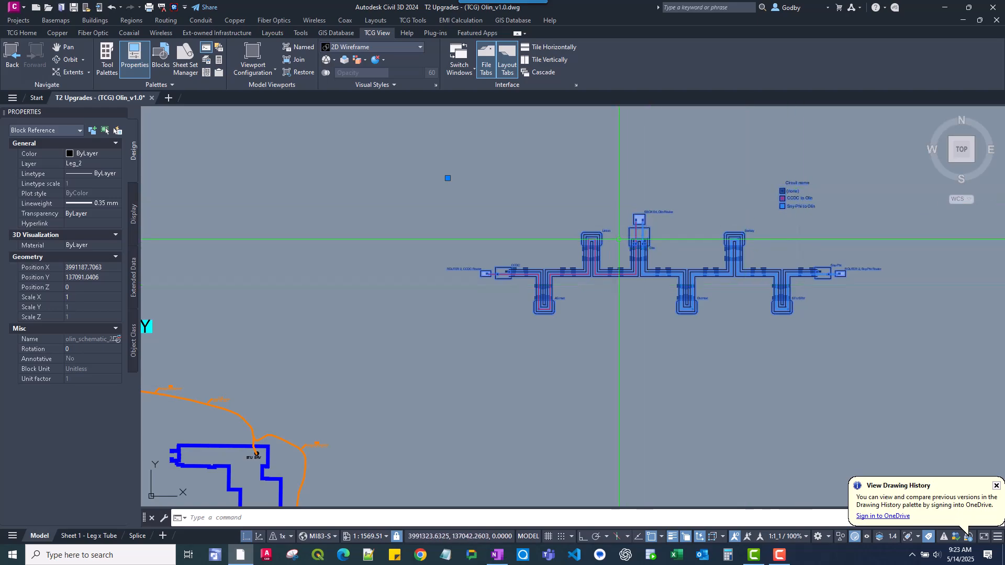
key(Escape)
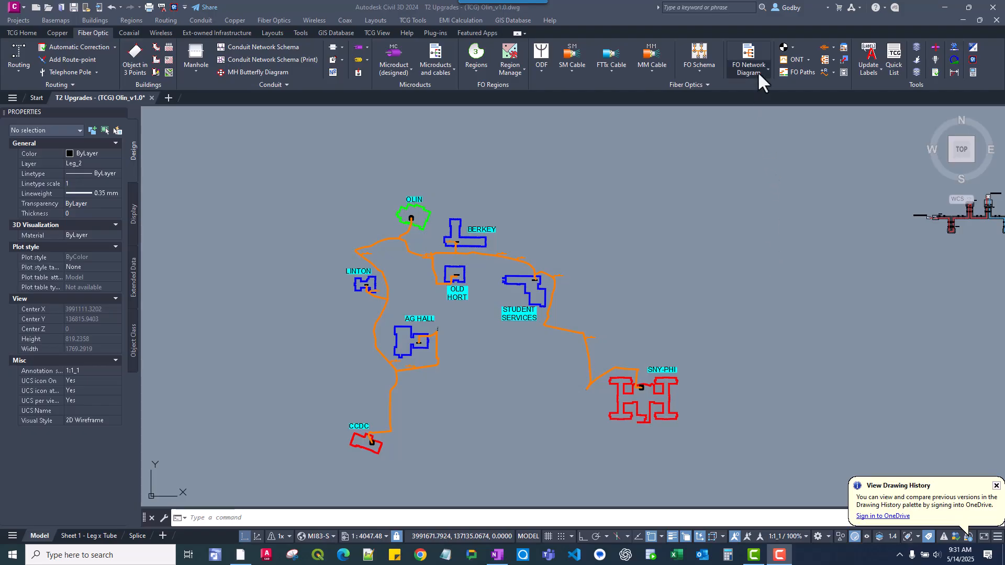
- Generate the FO network diagram starting at CCDC, and show it full-screen as a graphical diagram with individual fibers displayed
click(754, 50)
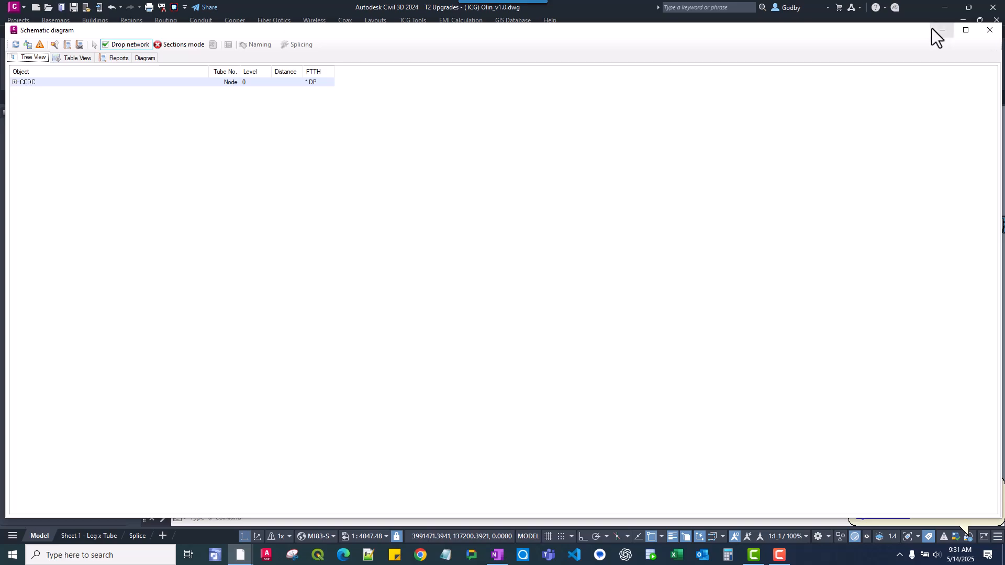
click(966, 31)
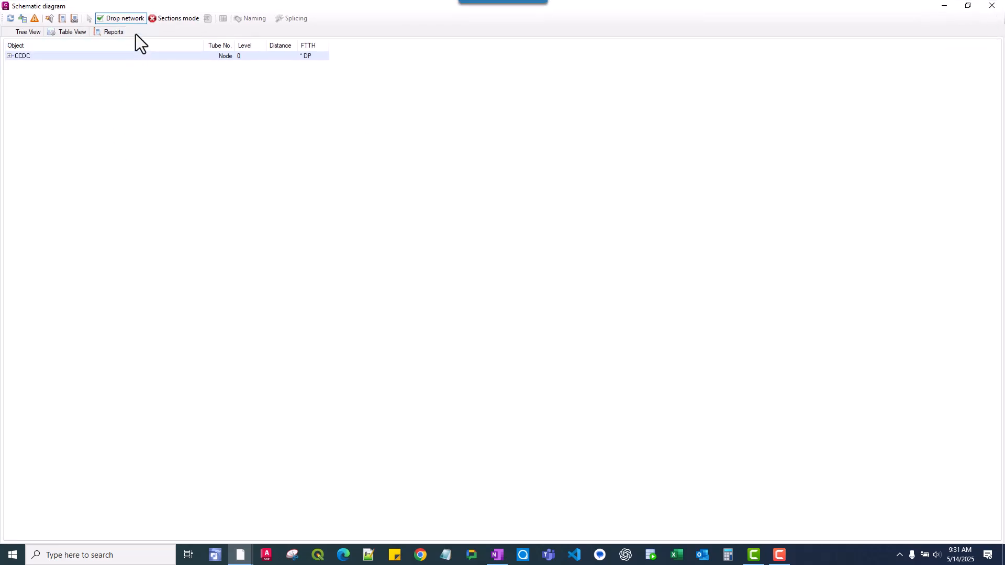
click(138, 32)
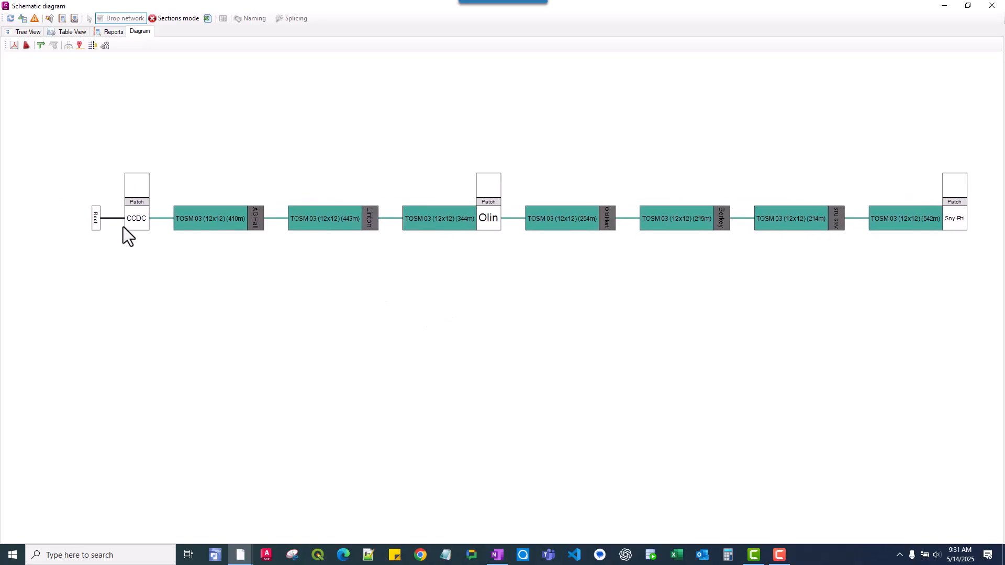
click(92, 46)
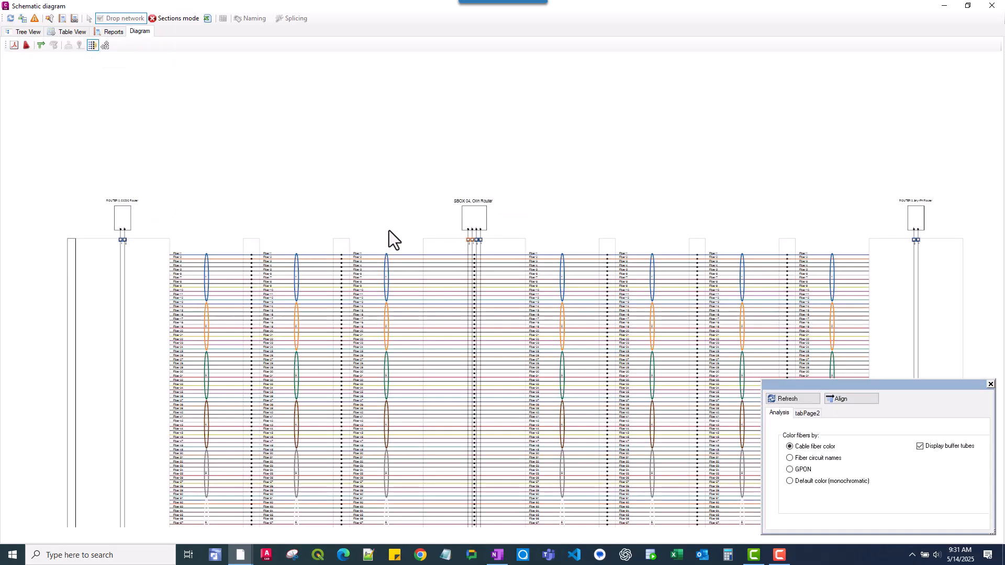
- Examine the fiber-level diagram's buffer tubes, splices and router connections from CCDC through Olin to Sny-Phi
scroll(516, 262, down, 2)
middle_drag(515, 264, 493, 225)
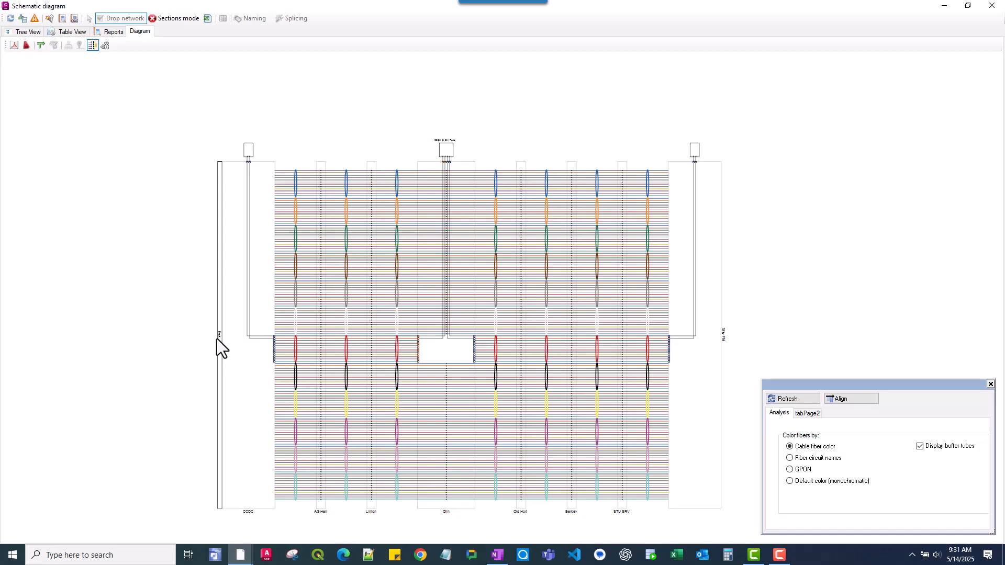
scroll(218, 338, up, 3)
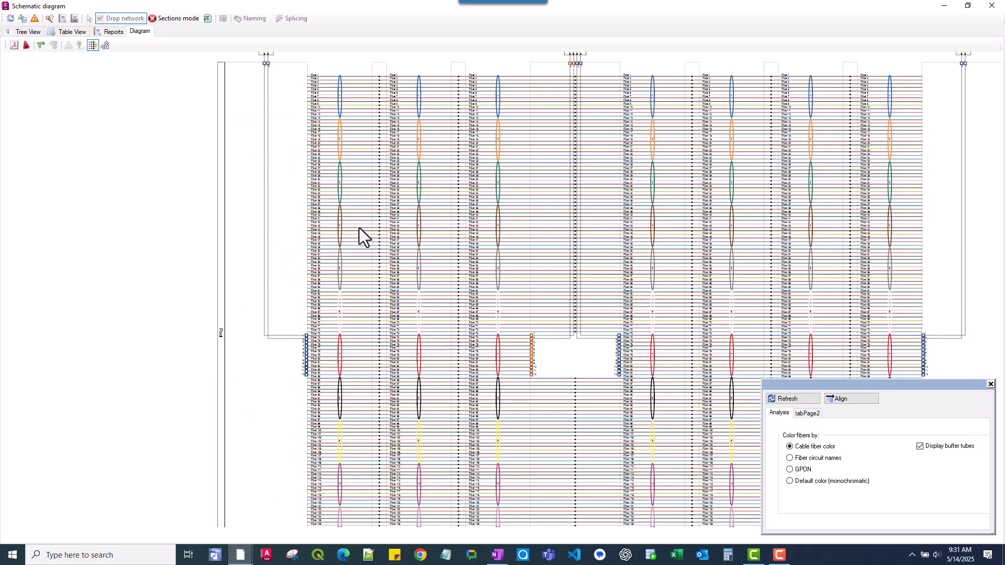
scroll(341, 209, down, 2)
middle_drag(340, 209, 329, 247)
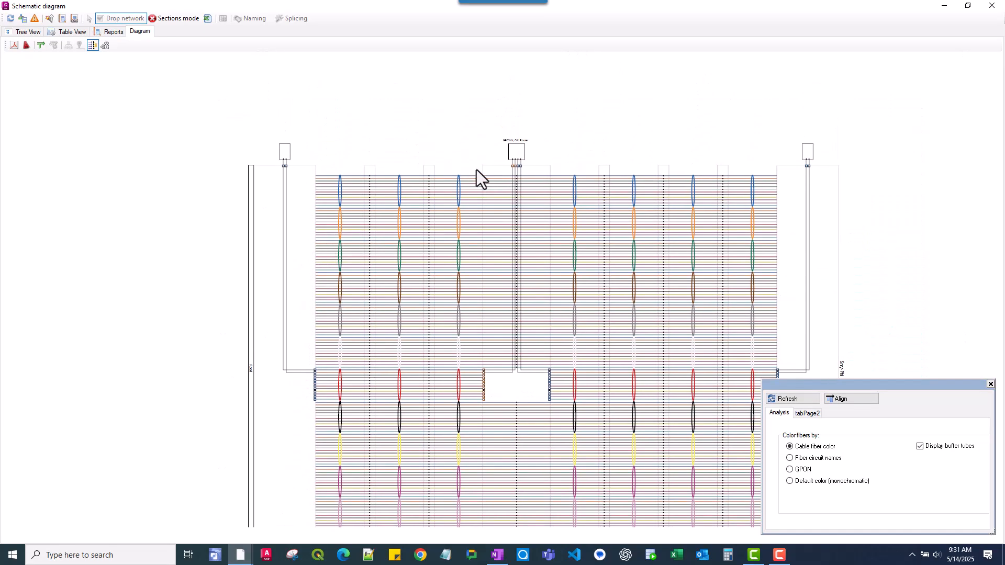
- Highlight the Fiber 74 circuit where it ends on the orange port 2 at Olin in the fiber-level diagram
scroll(514, 146, up, 4)
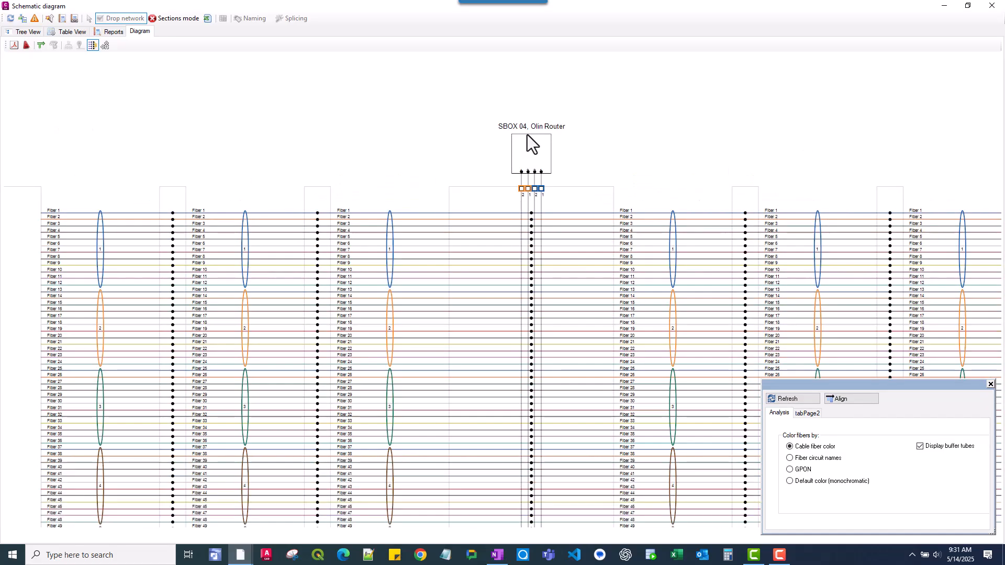
scroll(522, 374, down, 1)
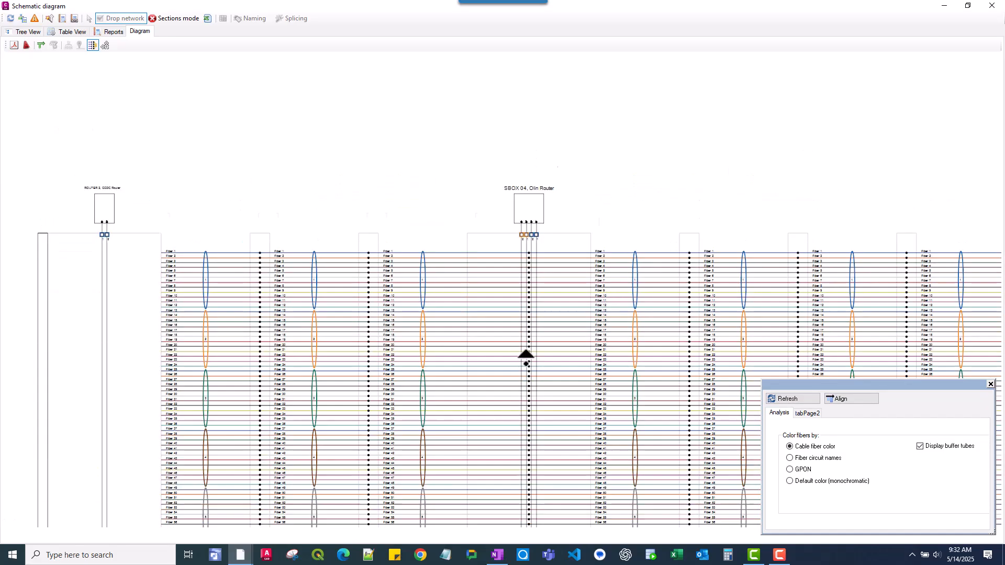
middle_drag(522, 375, 564, 218)
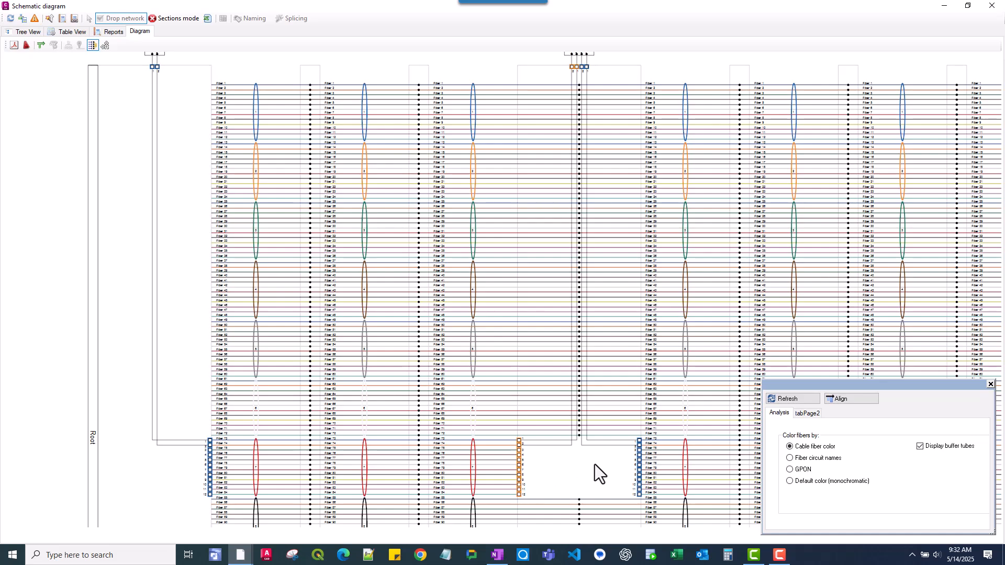
middle_drag(578, 473, 573, 335)
scroll(540, 340, up, 1)
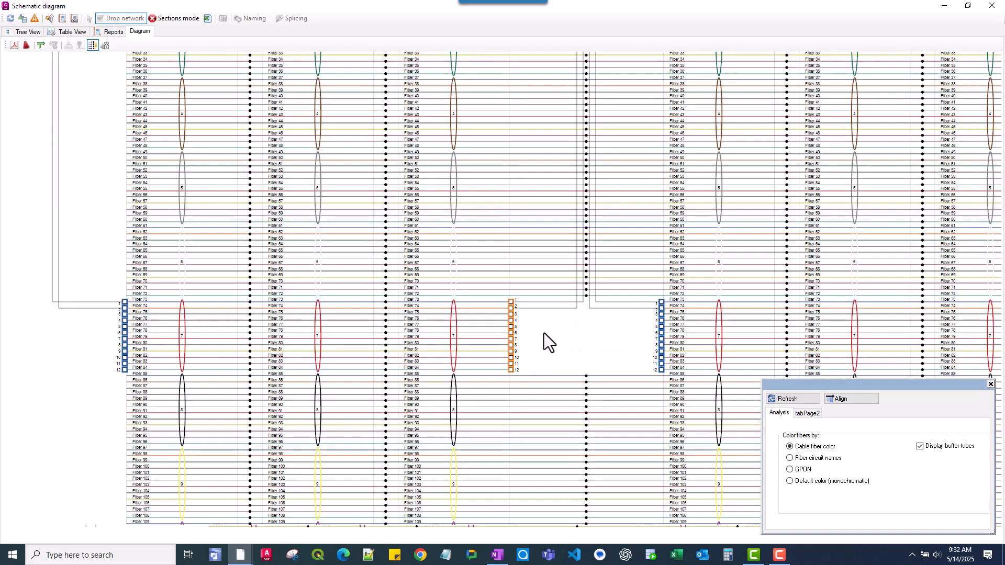
scroll(566, 313, up, 1)
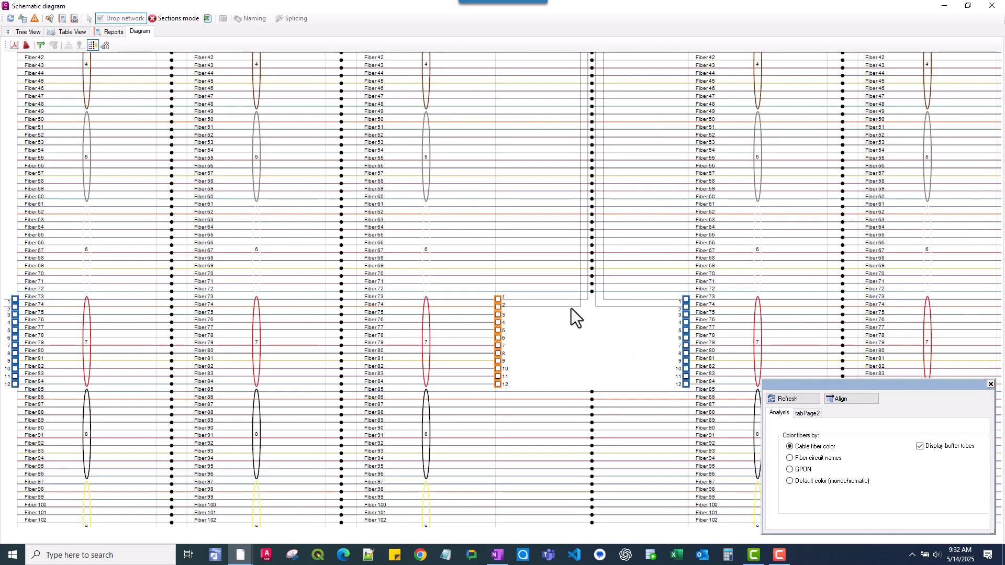
click(568, 308)
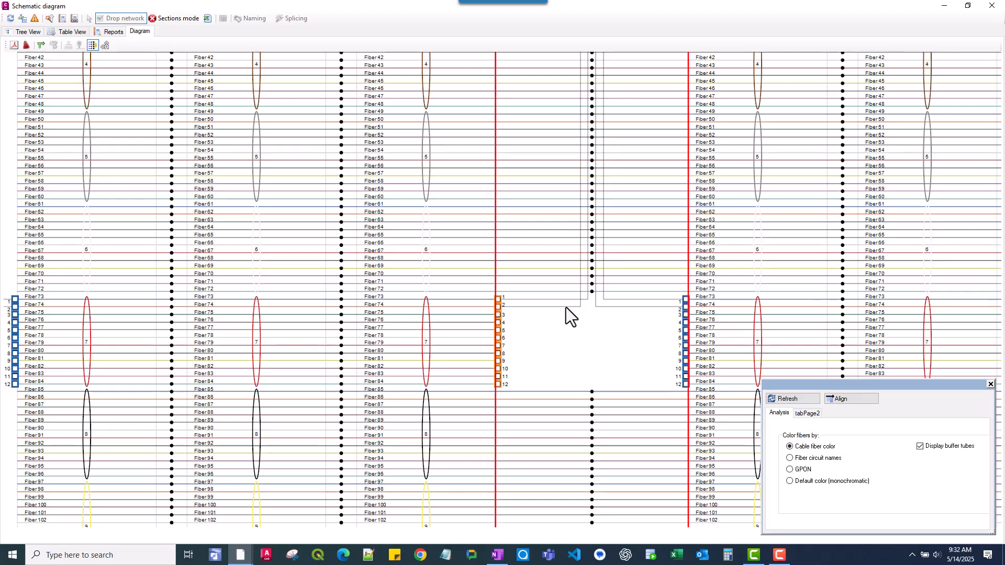
click(483, 306)
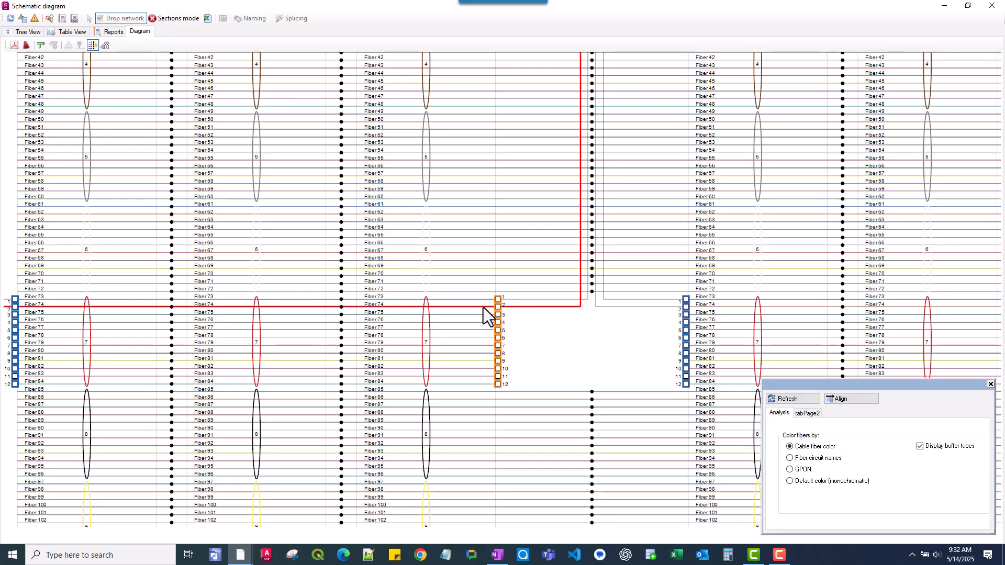
- Trace the highlighted Fiber 74 circuit between the CCDC and Olin routers and examine the building labels along the route
scroll(483, 308, down, 2)
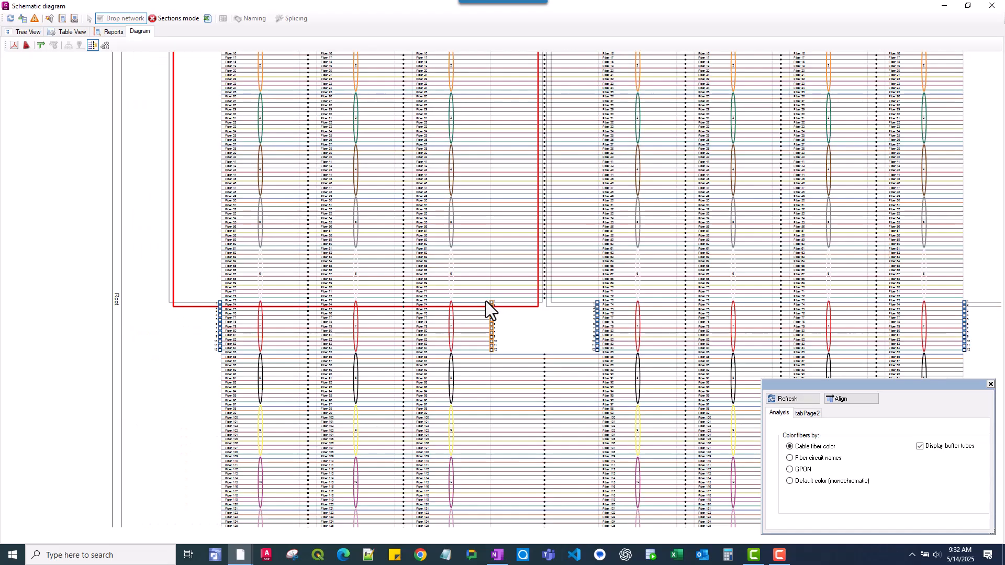
scroll(538, 228, down, 1)
middle_drag(538, 228, 535, 405)
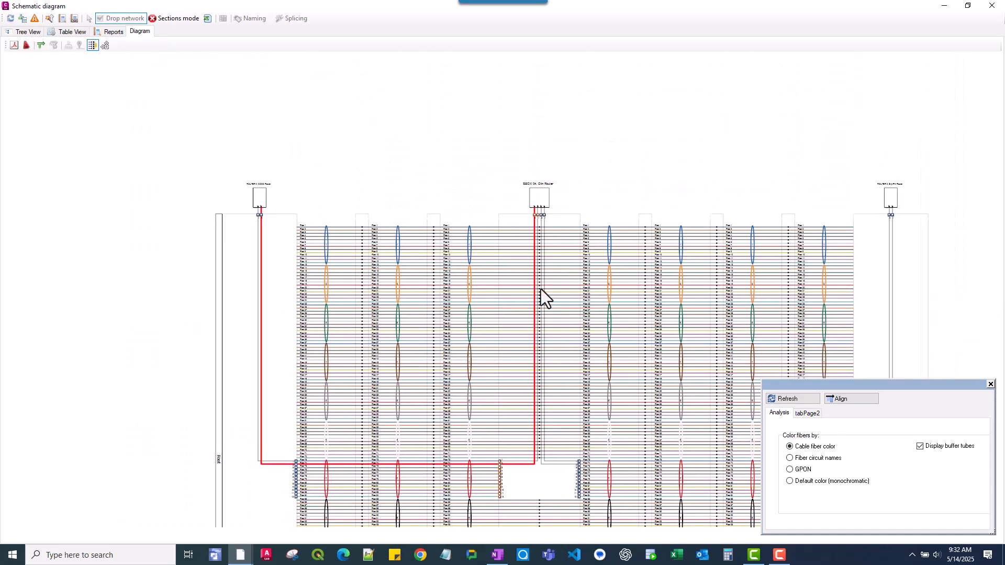
scroll(536, 201, up, 3)
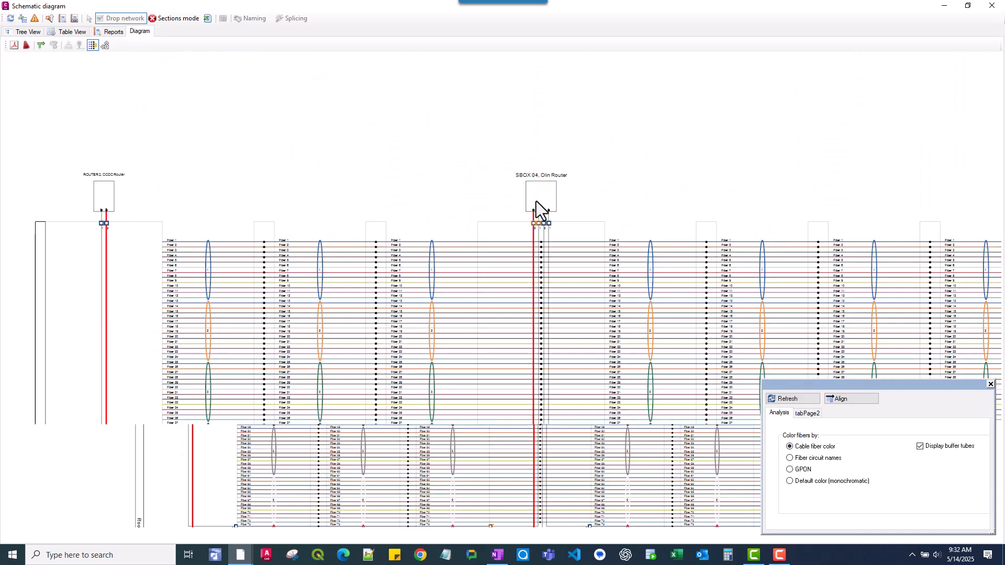
scroll(526, 252, down, 3)
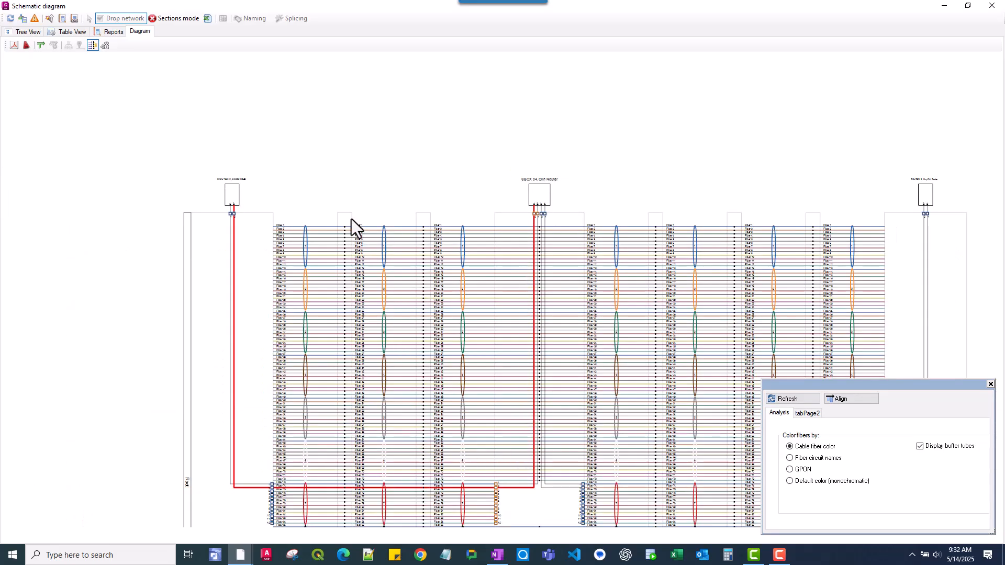
scroll(351, 219, up, 3)
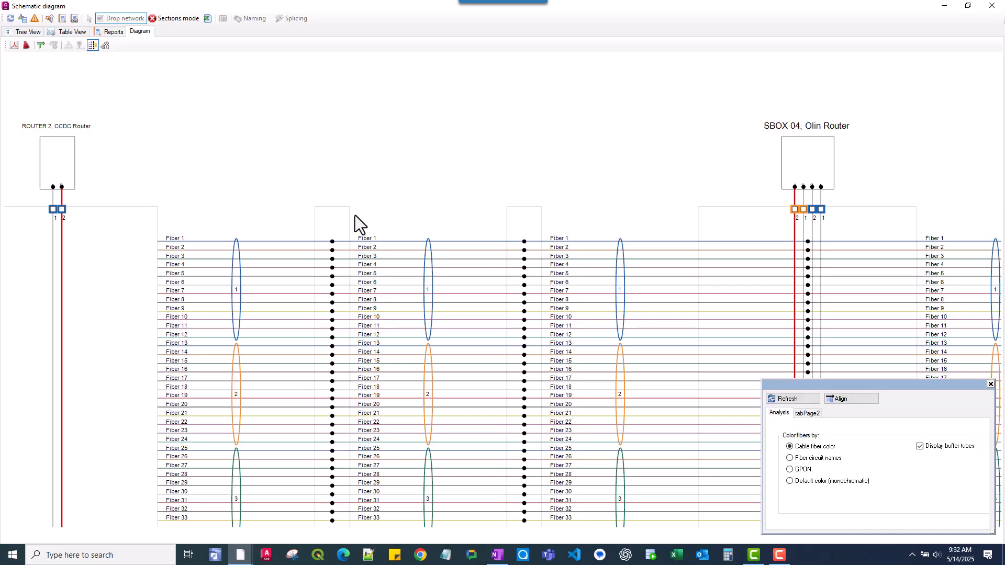
scroll(355, 215, down, 3)
scroll(354, 215, down, 1)
scroll(362, 301, down, 1)
middle_drag(362, 303, 373, 68)
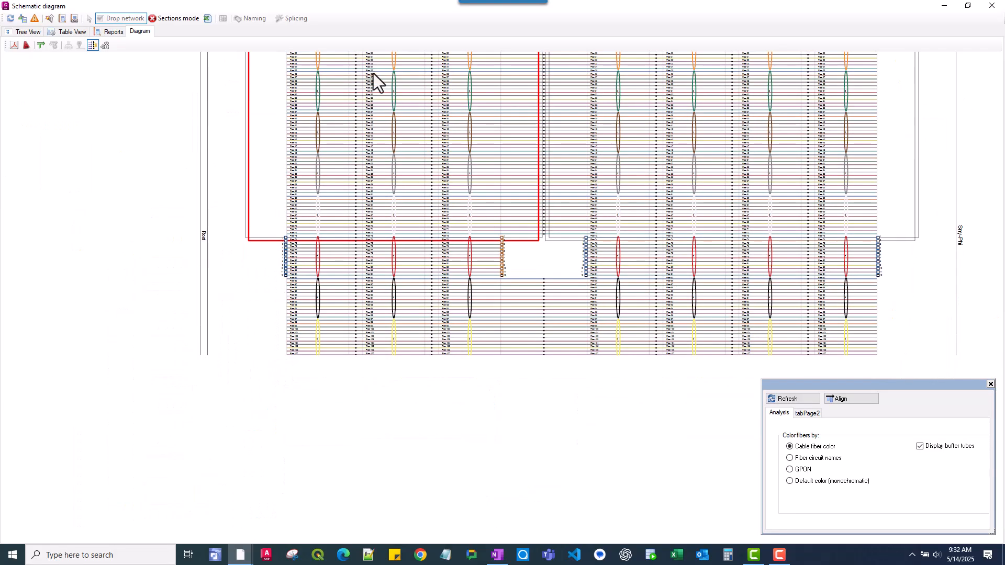
middle_drag(417, 395, 425, 207)
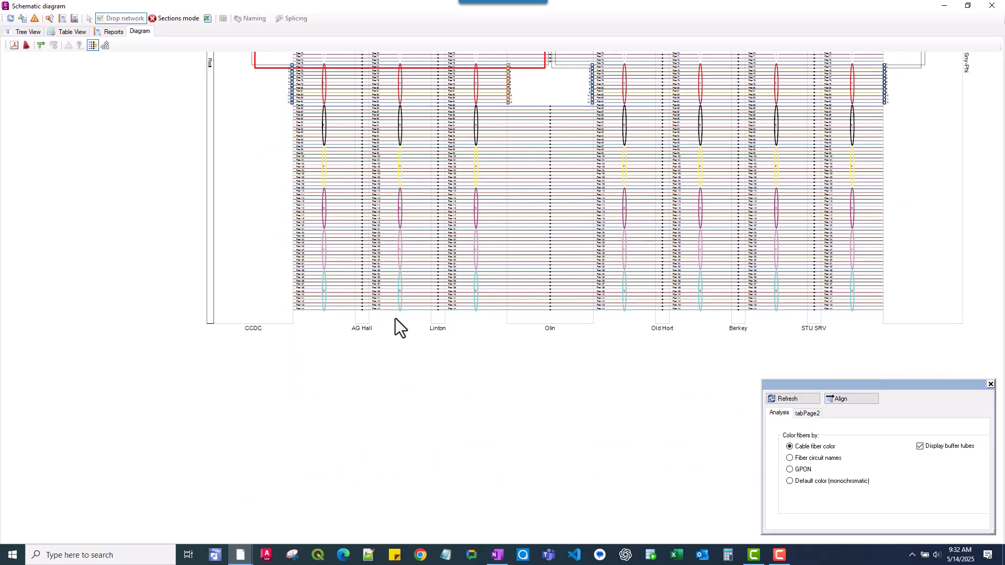
middle_drag(387, 331, 422, 457)
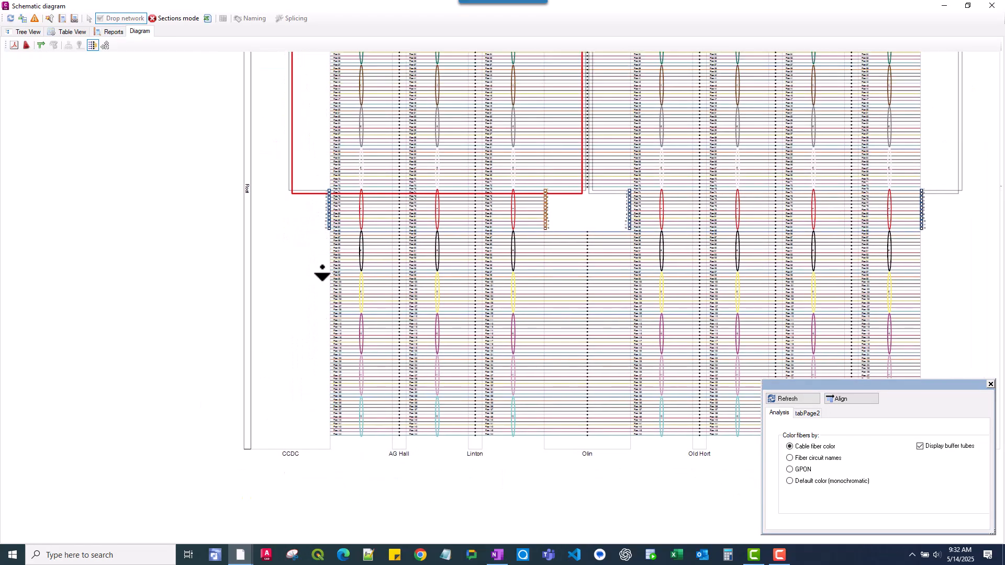
middle_drag(320, 237, 362, 410)
scroll(330, 142, up, 3)
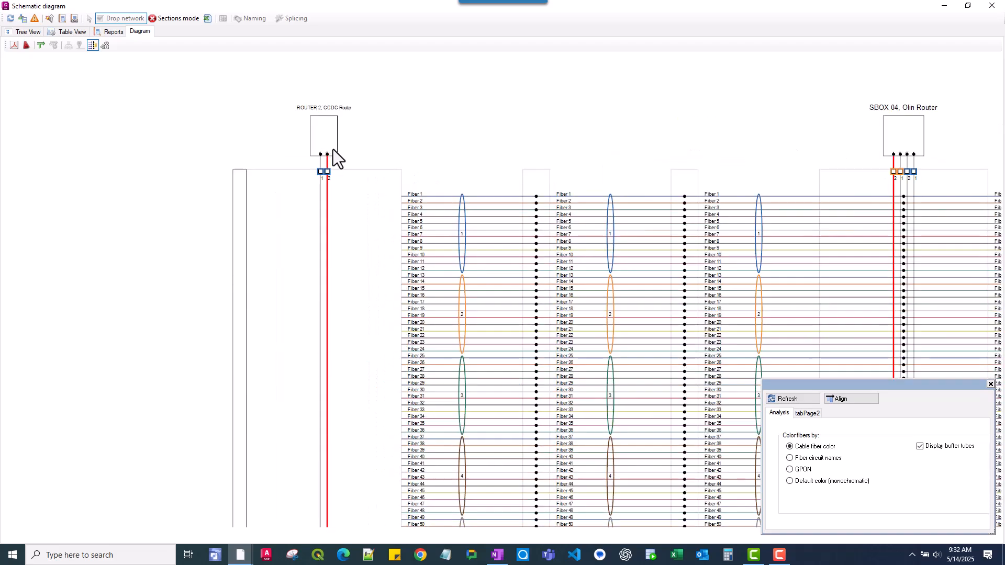
scroll(332, 150, down, 3)
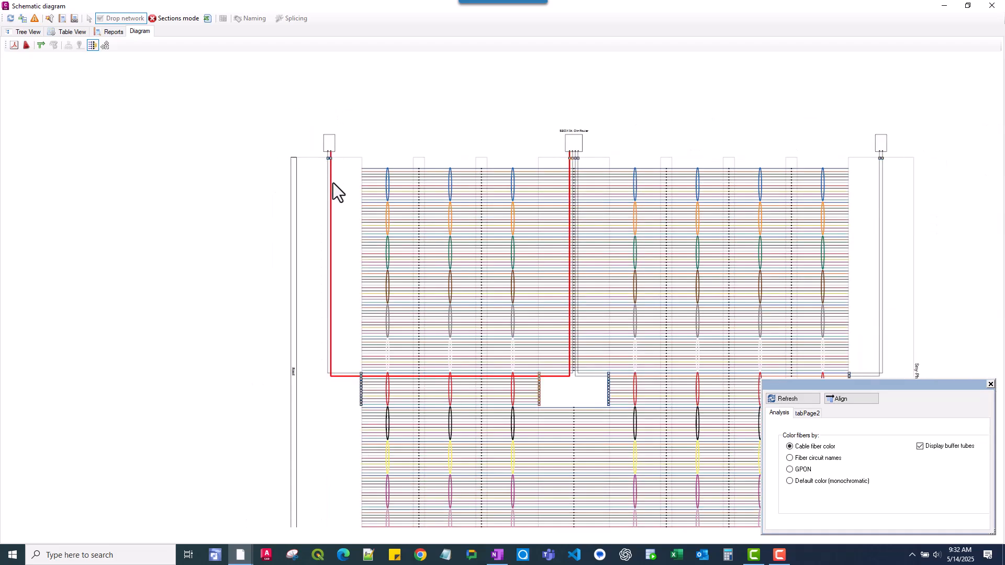
- Highlight a circuit between the Olin and Sny-Phi routers in place of the Fiber 74 circuit, and align the diagram
click(331, 184)
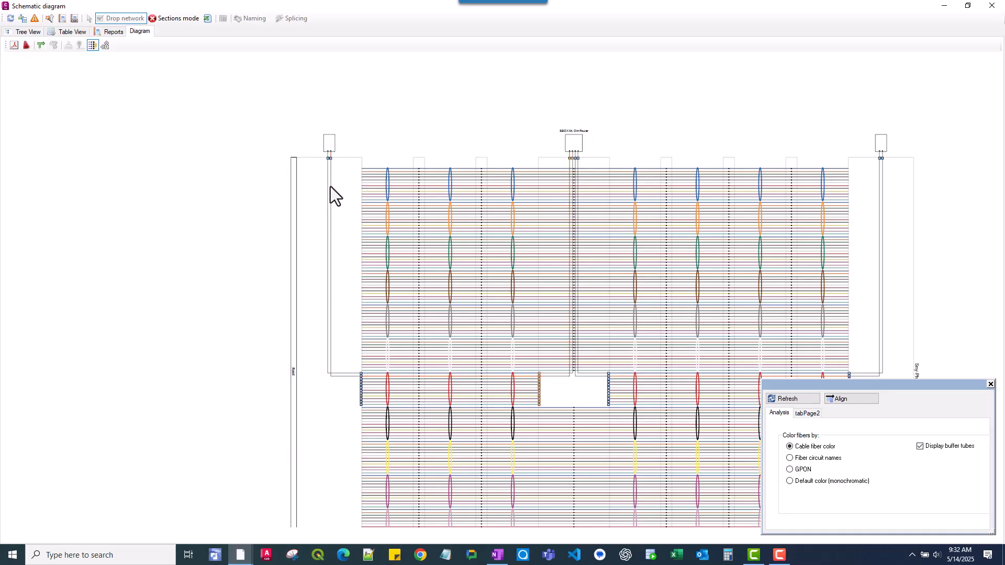
click(330, 187)
click(331, 186)
scroll(554, 152, up, 4)
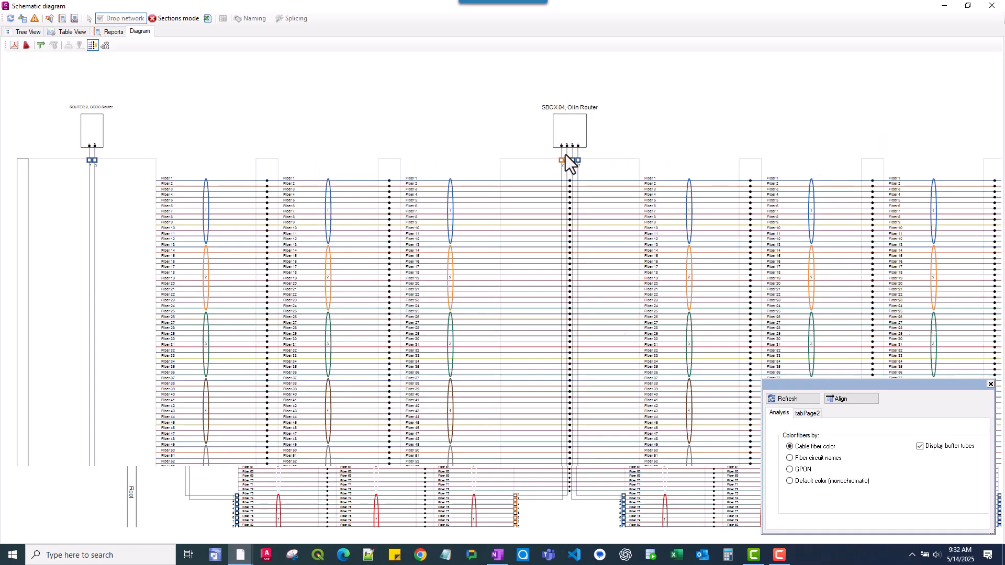
click(561, 154)
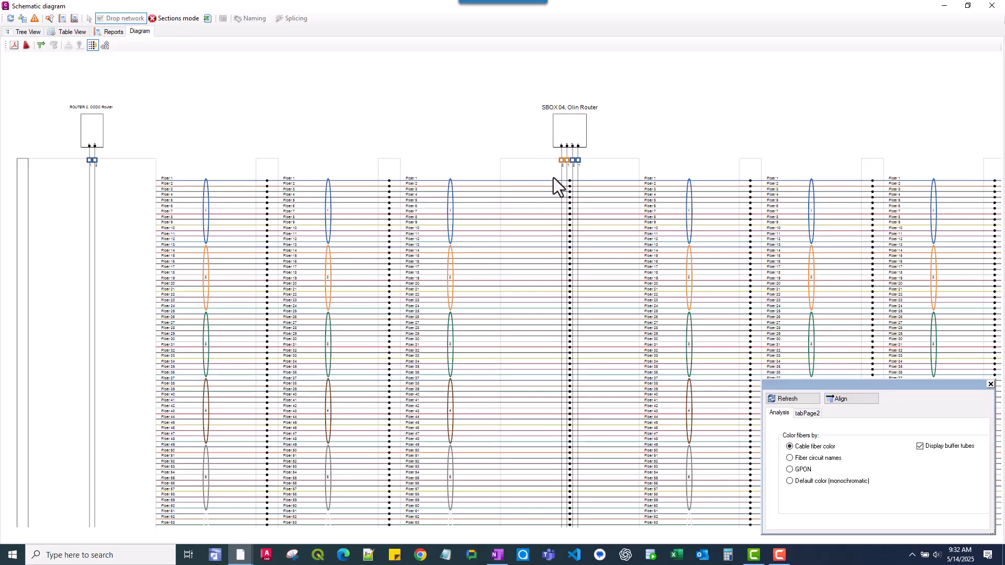
click(562, 174)
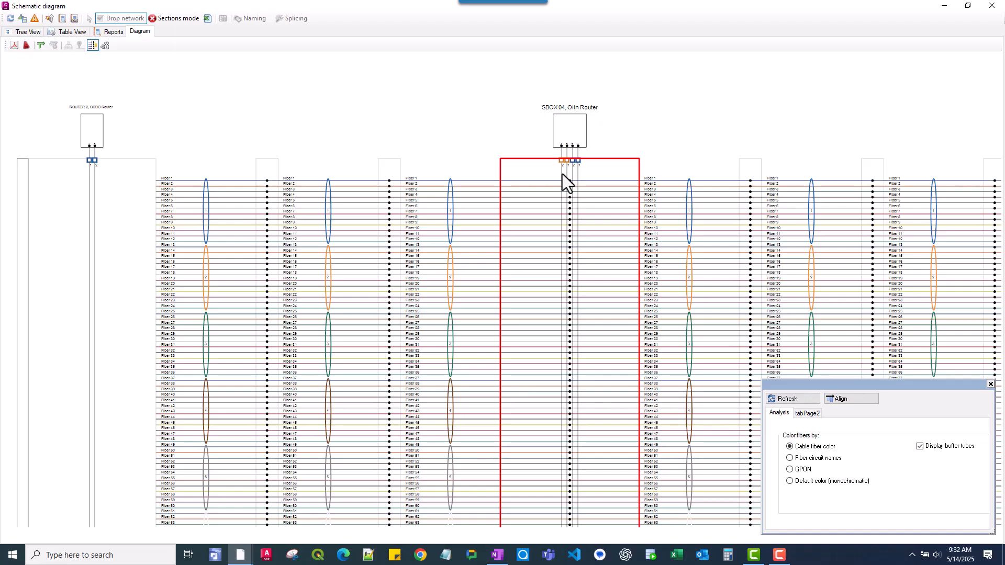
click(562, 154)
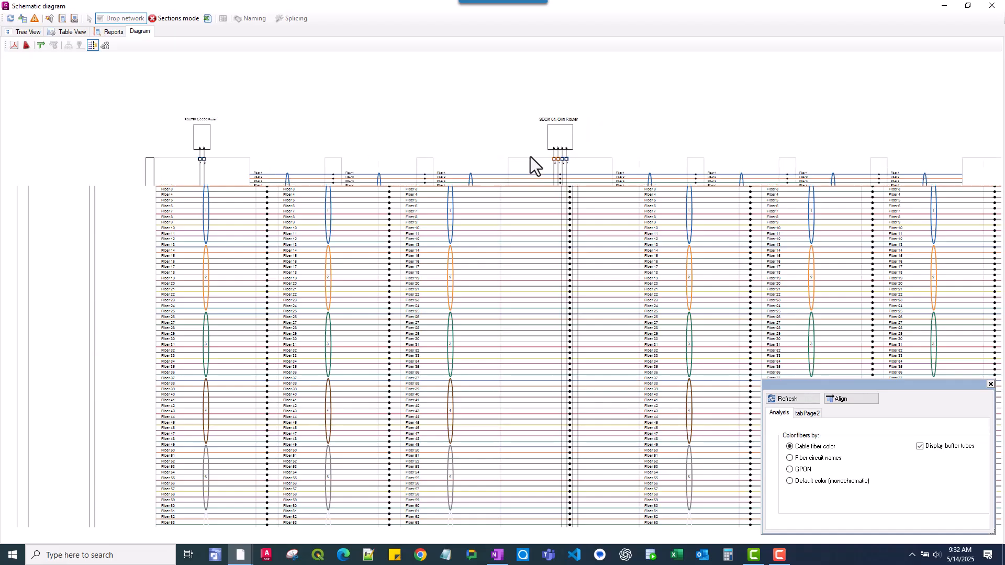
scroll(532, 156, down, 2)
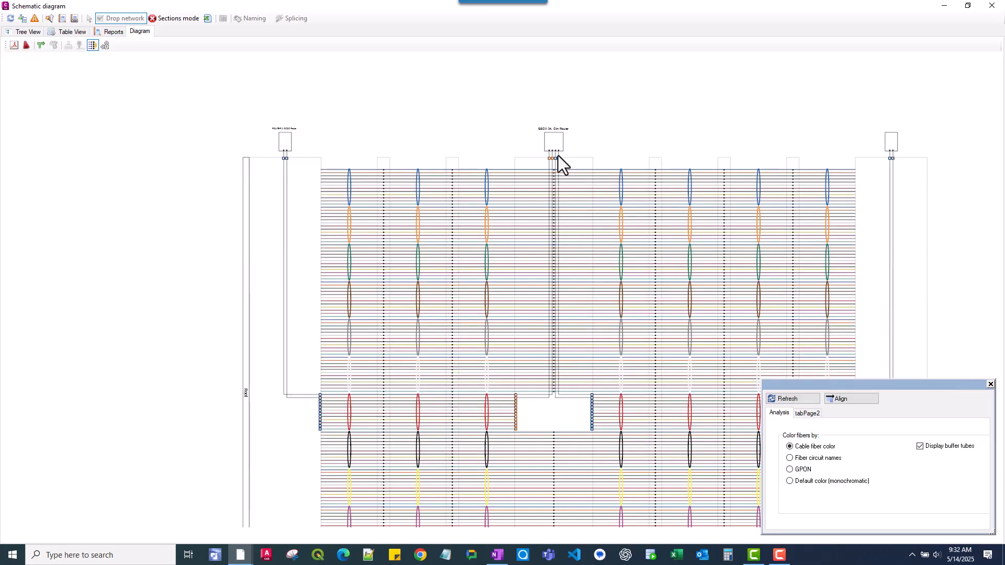
click(558, 155)
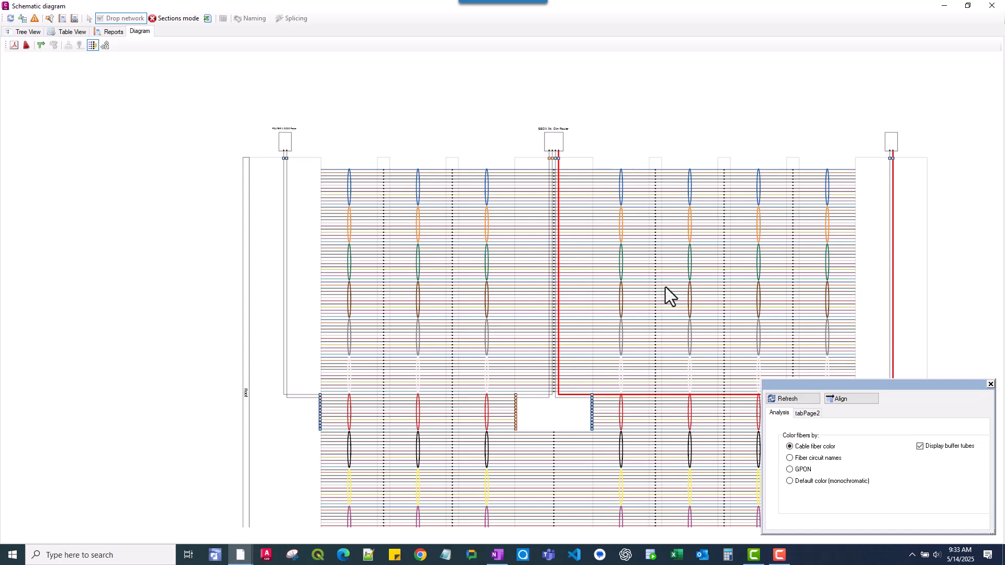
click(838, 401)
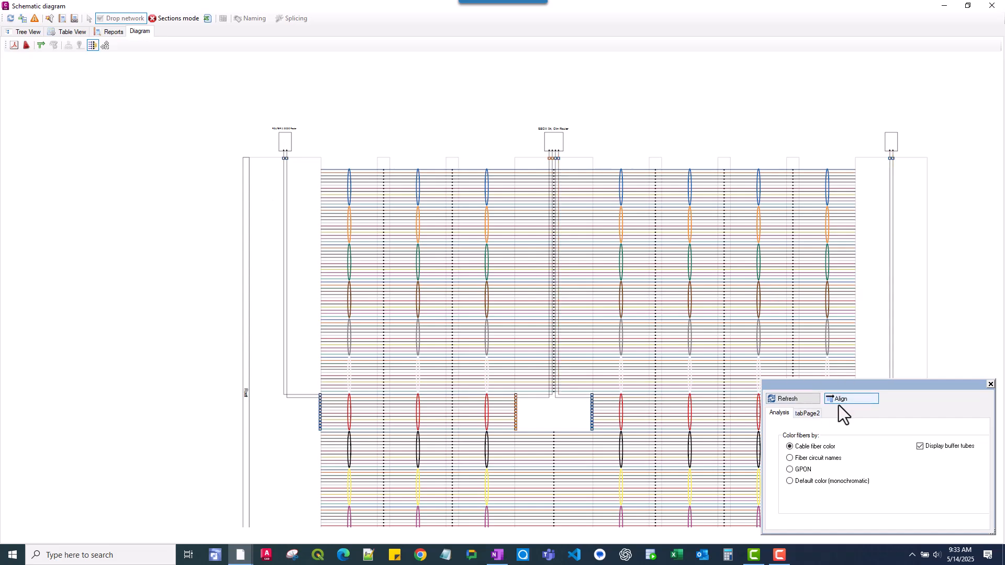
- Switch to the Civil 3D drawing and open the FO network schematics drawing view full-screen
drag(654, 134, 535, 96)
scroll(601, 238, down, 2)
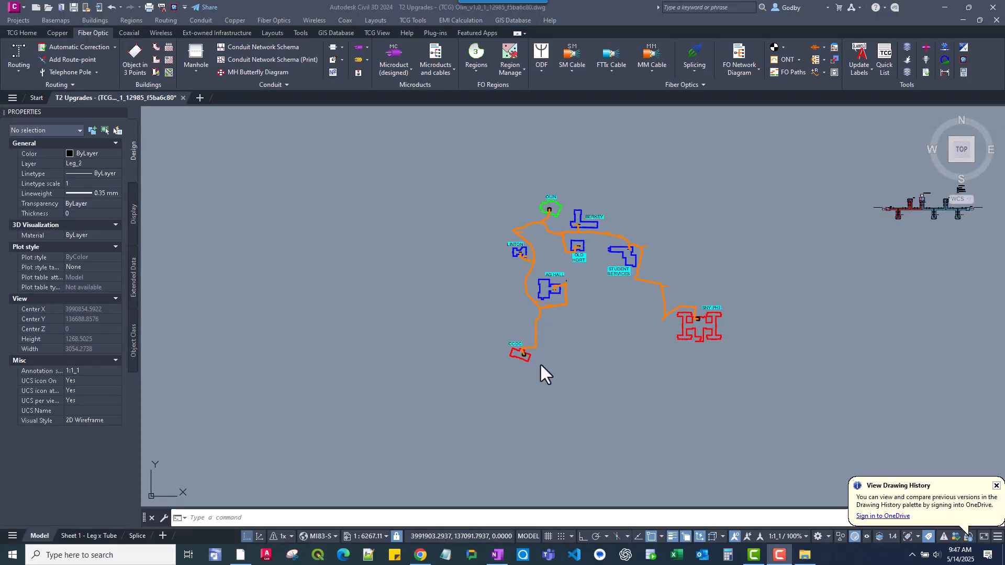
scroll(528, 353, up, 8)
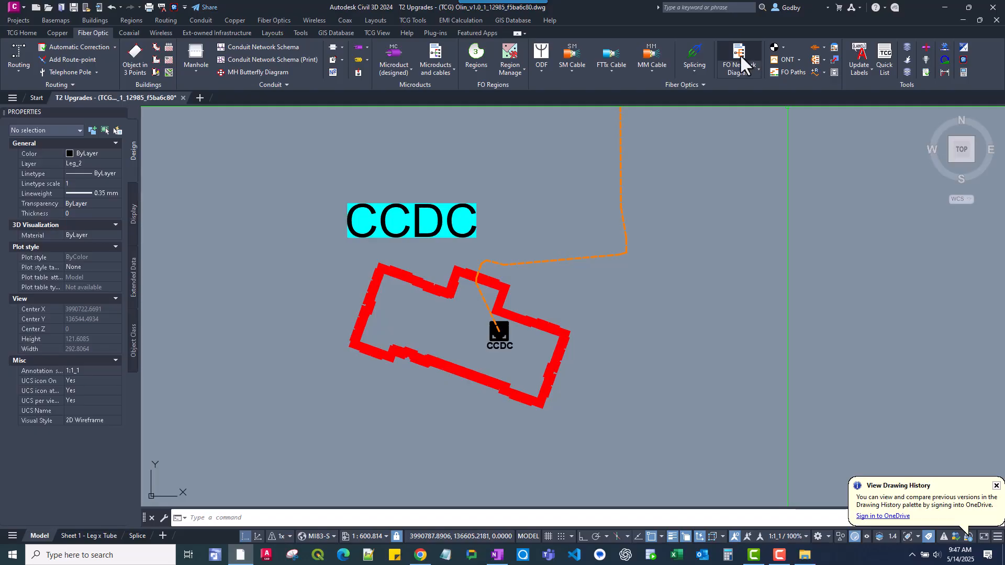
click(695, 57)
key(Escape)
click(693, 74)
click(711, 95)
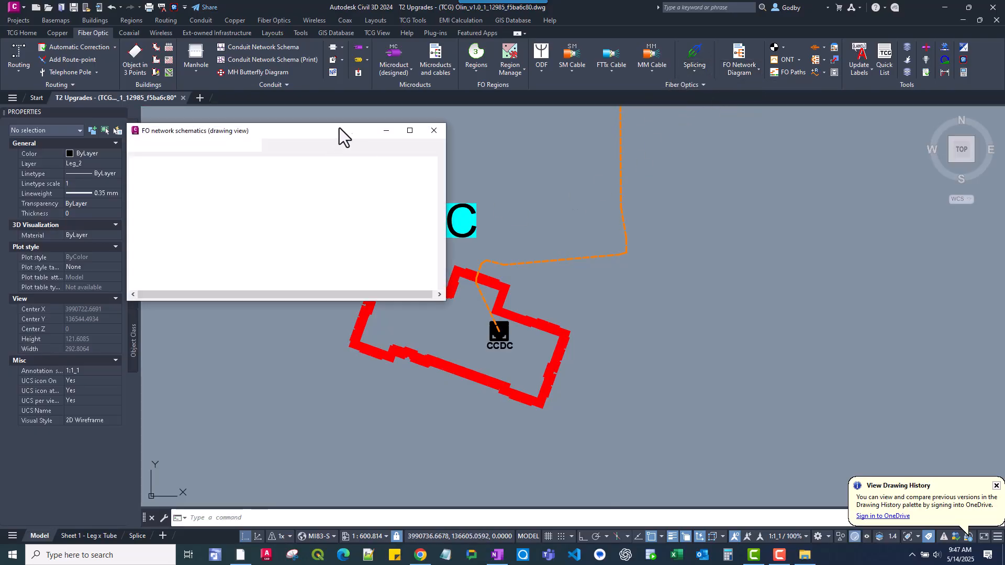
click(410, 131)
- Set the schematic to display fibers instead of cables and refresh the fiber connectivity
click(23, 19)
click(31, 58)
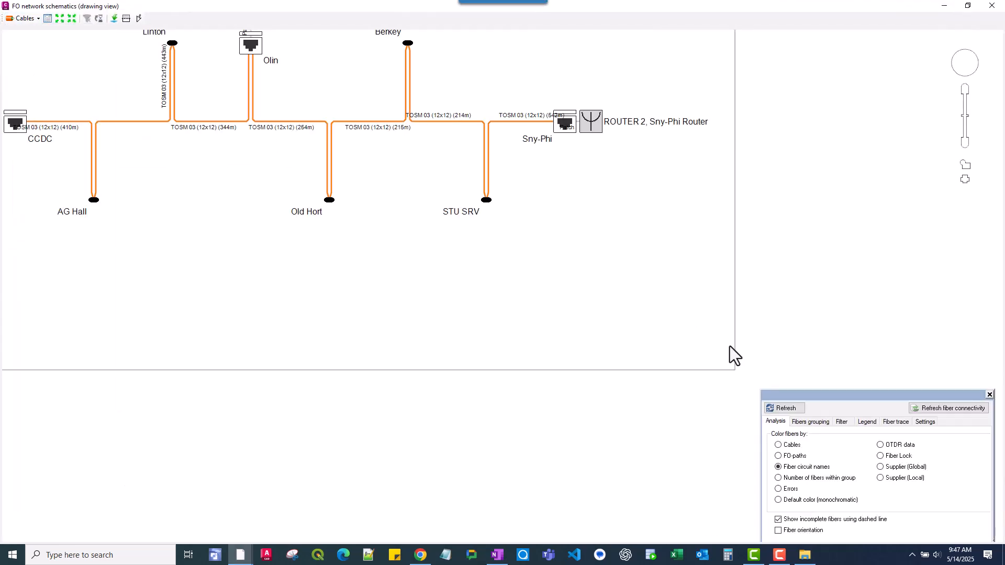
click(934, 411)
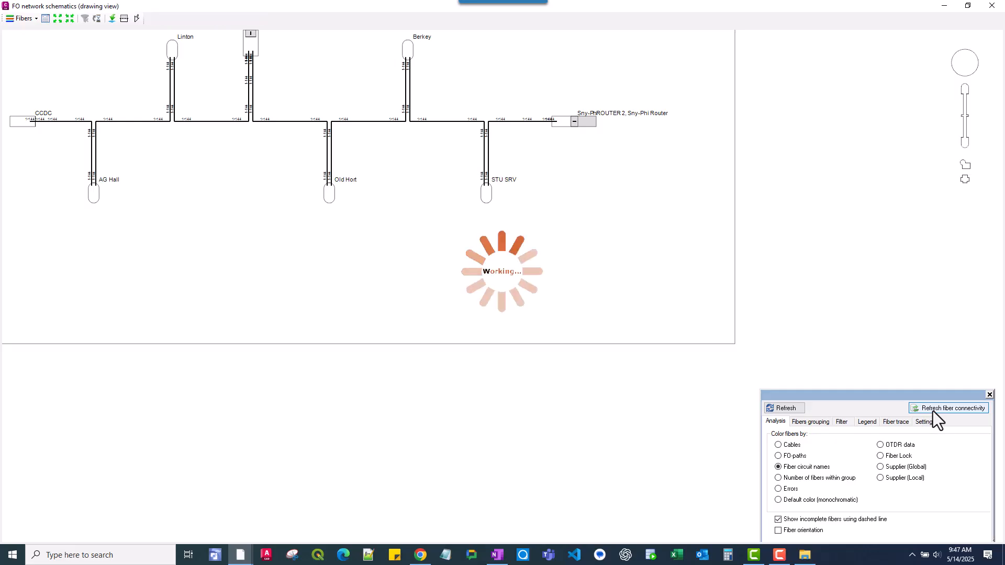
- Examine the fiber groups from CCDC through AG Hall and Linton to Olin, and highlight the 73,74 circuit at CCDC
middle_drag(250, 274, 571, 346)
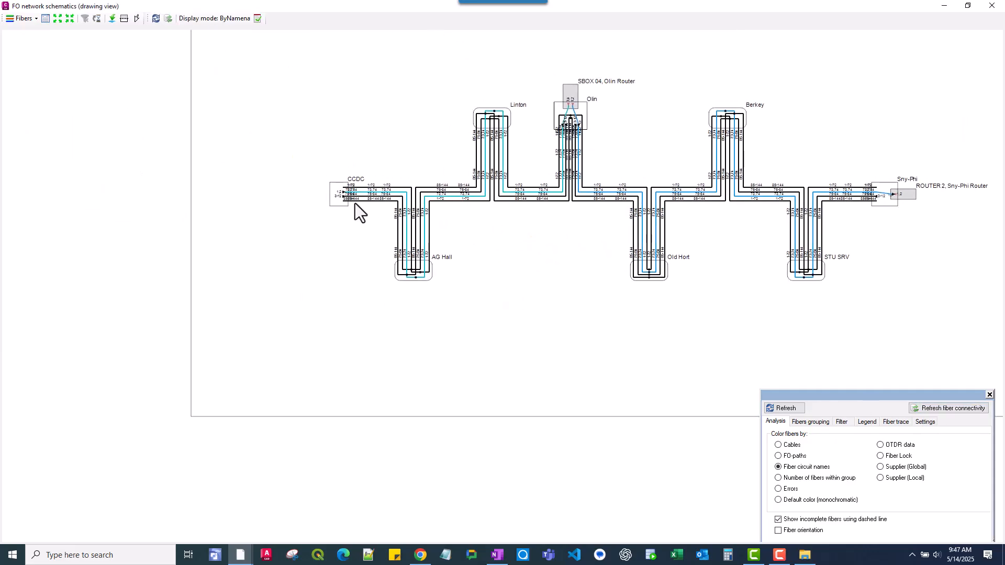
scroll(340, 190, up, 5)
scroll(344, 193, up, 1)
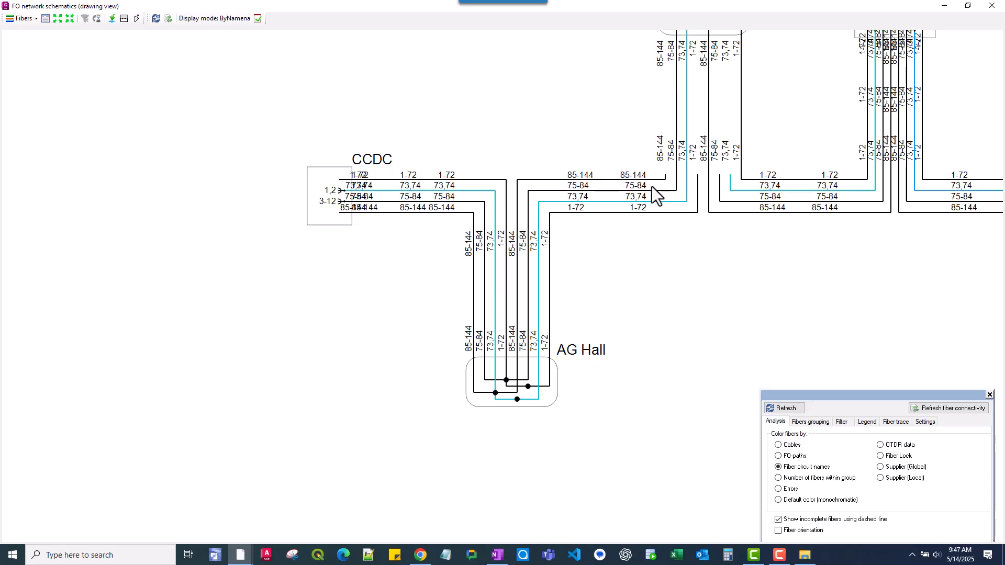
middle_drag(716, 135, 699, 229)
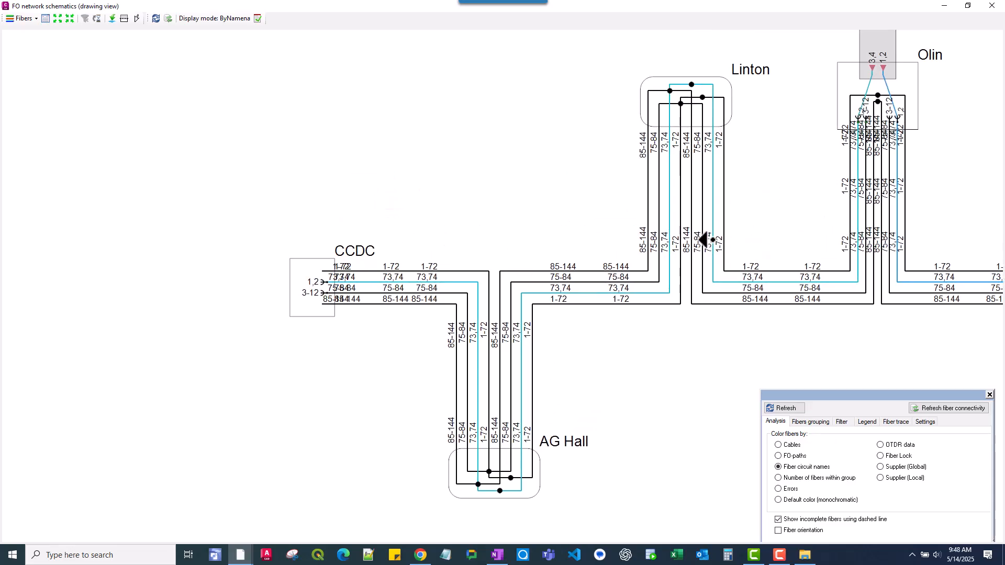
scroll(352, 295, up, 1)
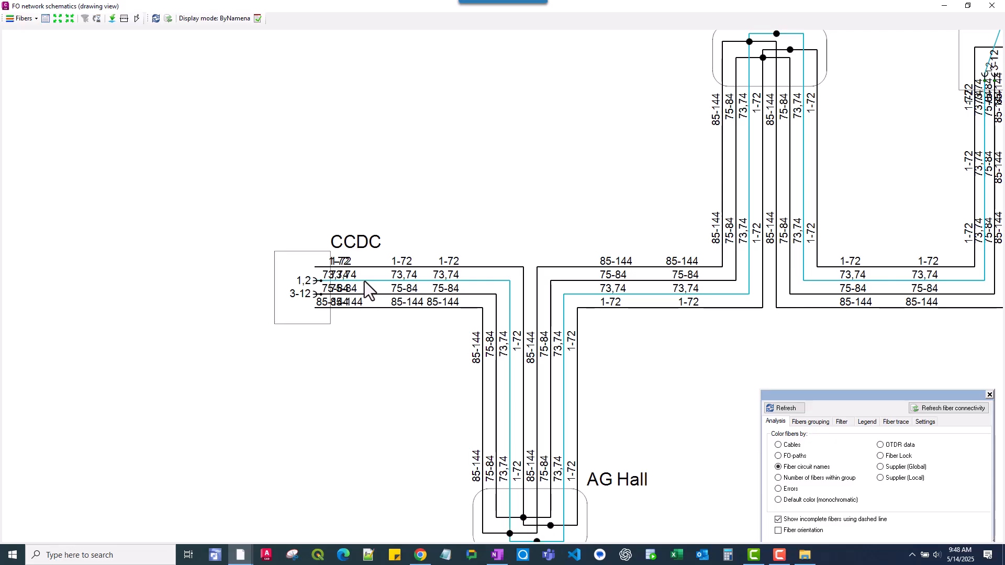
click(364, 281)
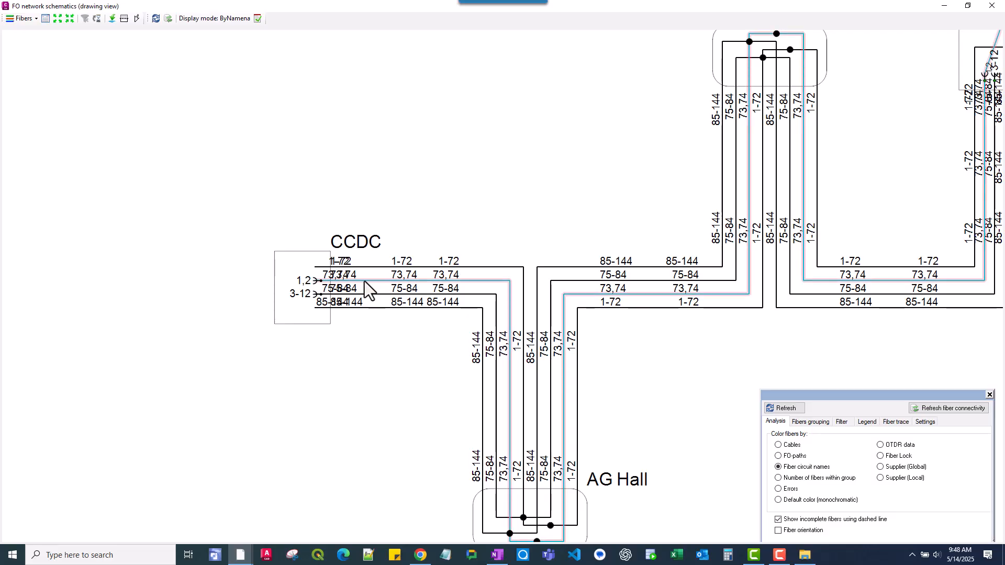
- Run an OTDR Trace on the highlighted 73,74 fiber group at CCDC, accepting analysis of only the group's first fiber
right_click(365, 283)
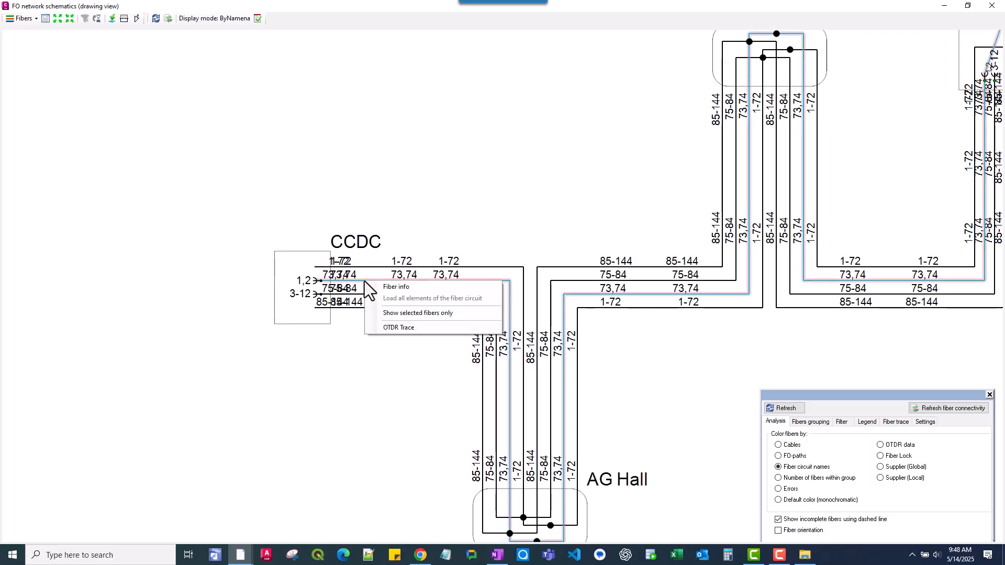
click(415, 328)
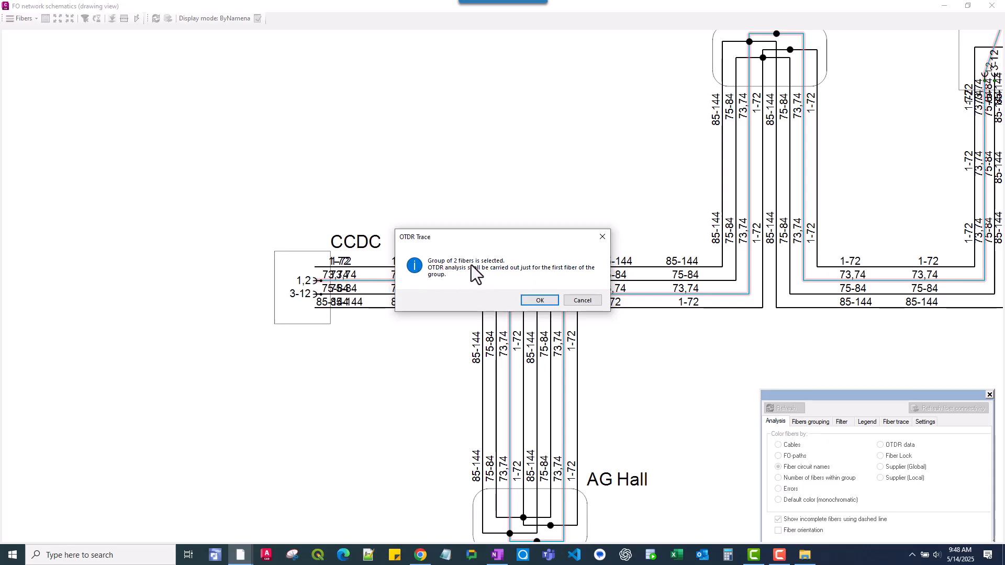
click(534, 302)
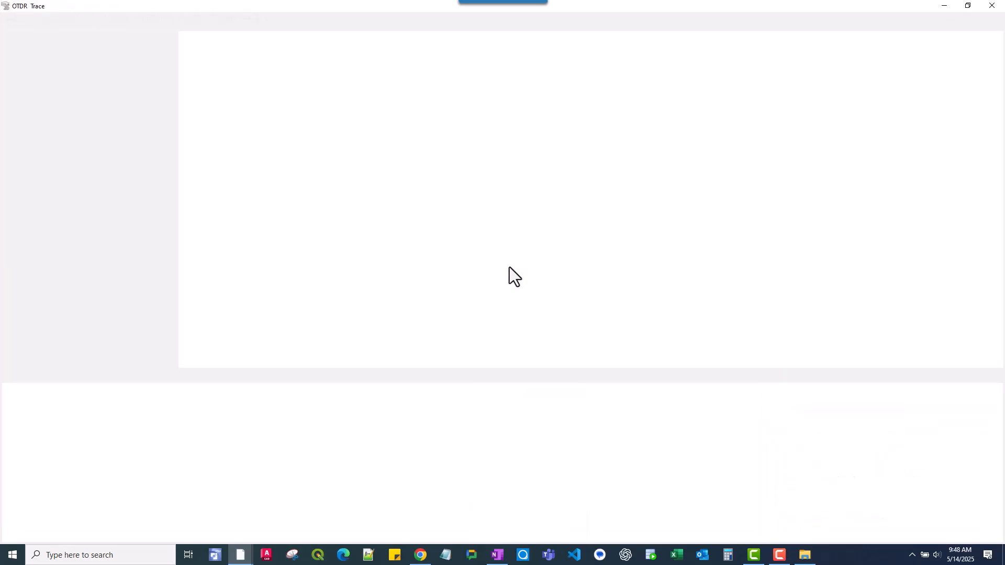
- Examine the traced fiber's route on the map from CCDC past AG Hall and Linton to the Olin router, along with its elevation profile
drag(628, 209, 586, 326)
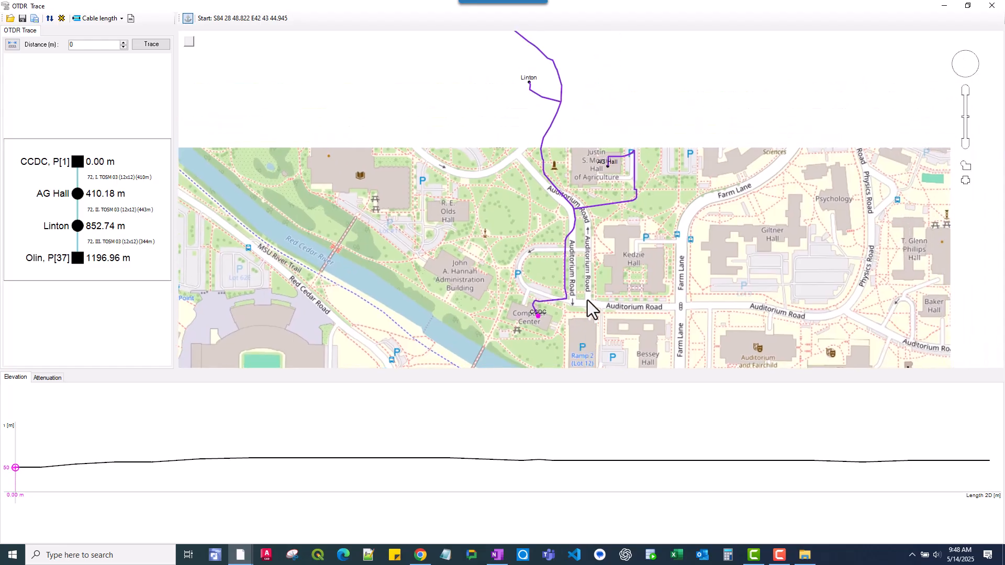
scroll(591, 290, down, 1)
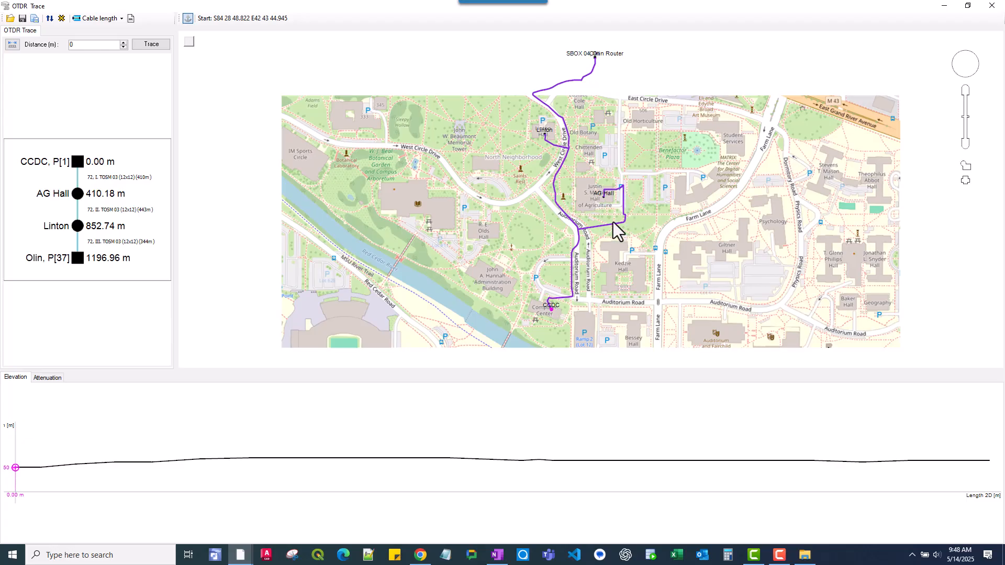
drag(592, 151, 589, 181)
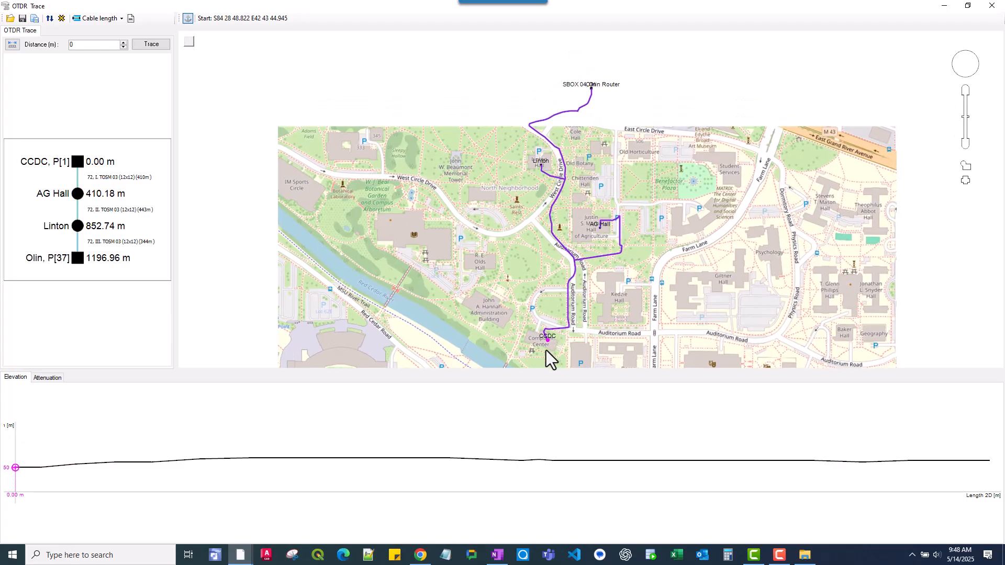
drag(621, 121, 592, 238)
middle_drag(619, 98, 595, 202)
scroll(592, 190, up, 1)
scroll(589, 189, up, 2)
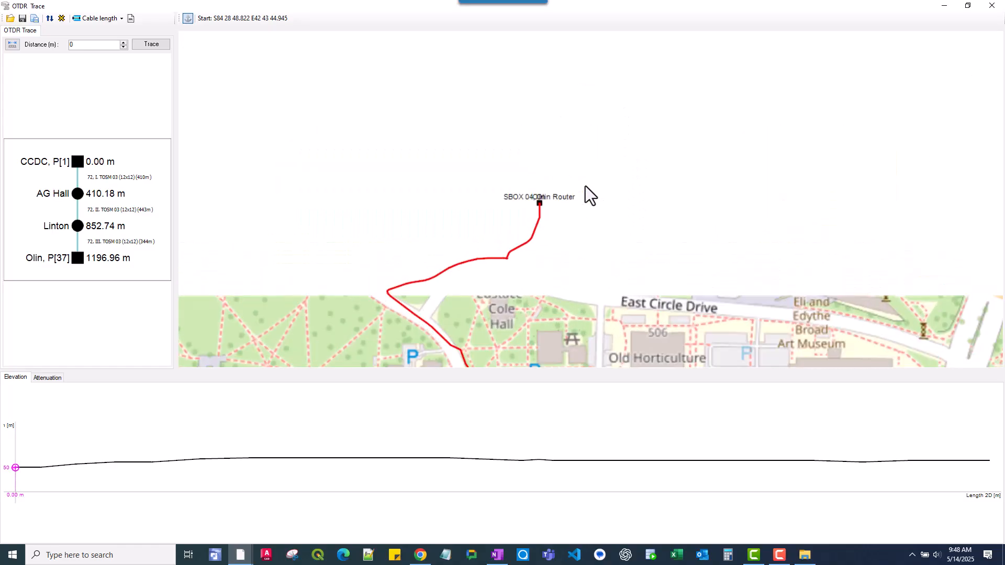
scroll(581, 188, down, 2)
drag(611, 262, 586, 149)
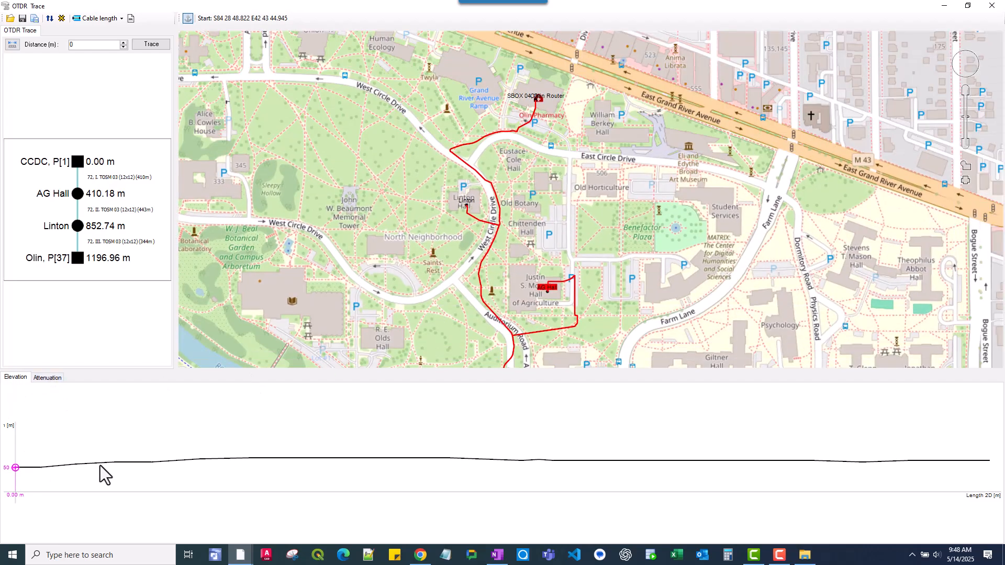
drag(563, 227, 561, 174)
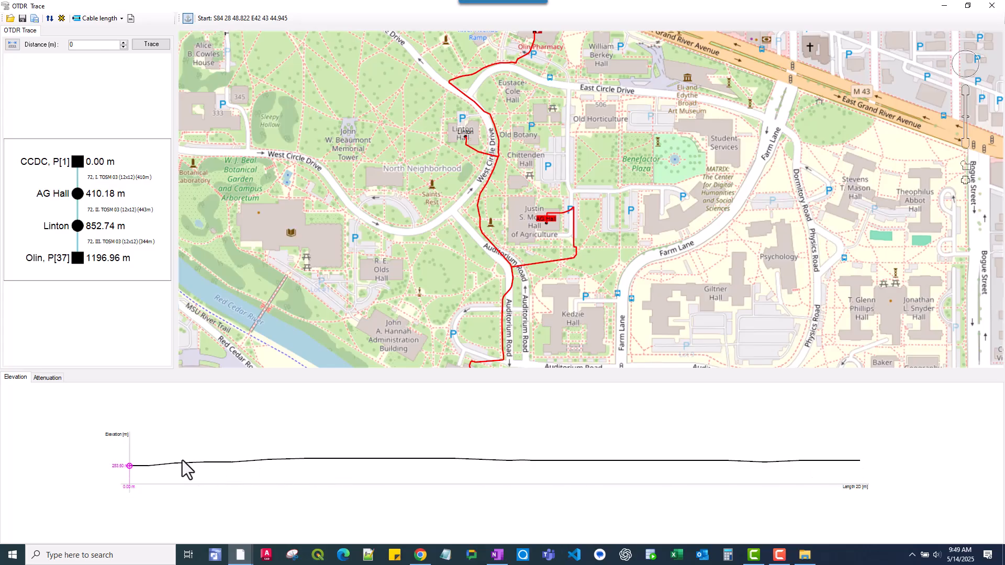
- Show the fiber's attenuation graph and examine the loss steps at CCDC, AG Hall, Linton, Olin and the Olin router
click(47, 378)
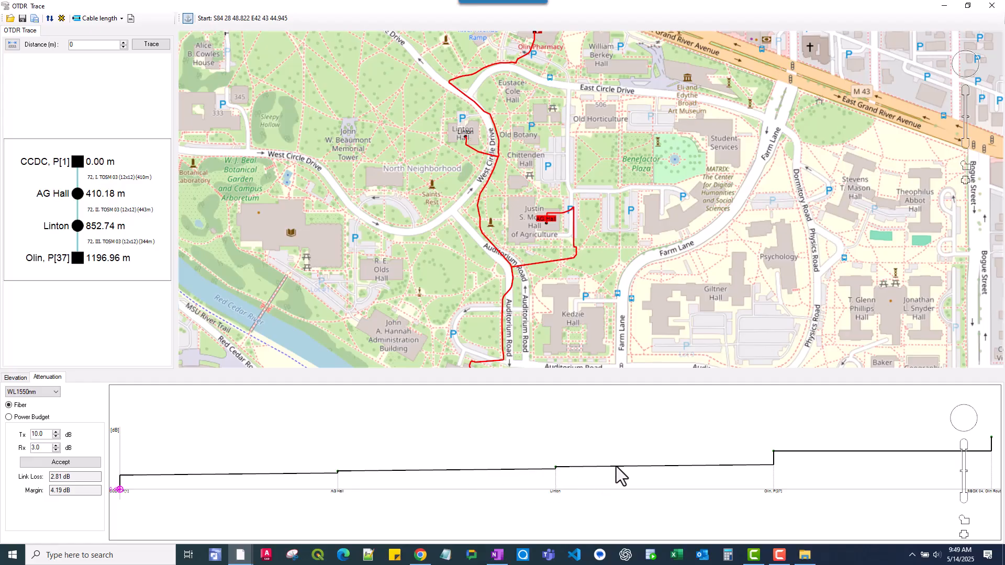
scroll(670, 447, down, 1)
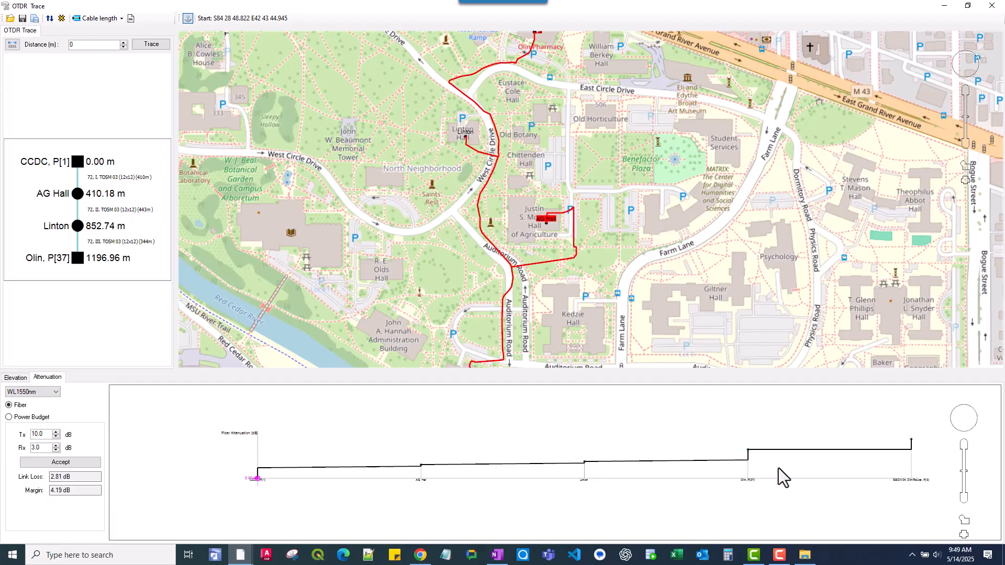
scroll(891, 457, up, 4)
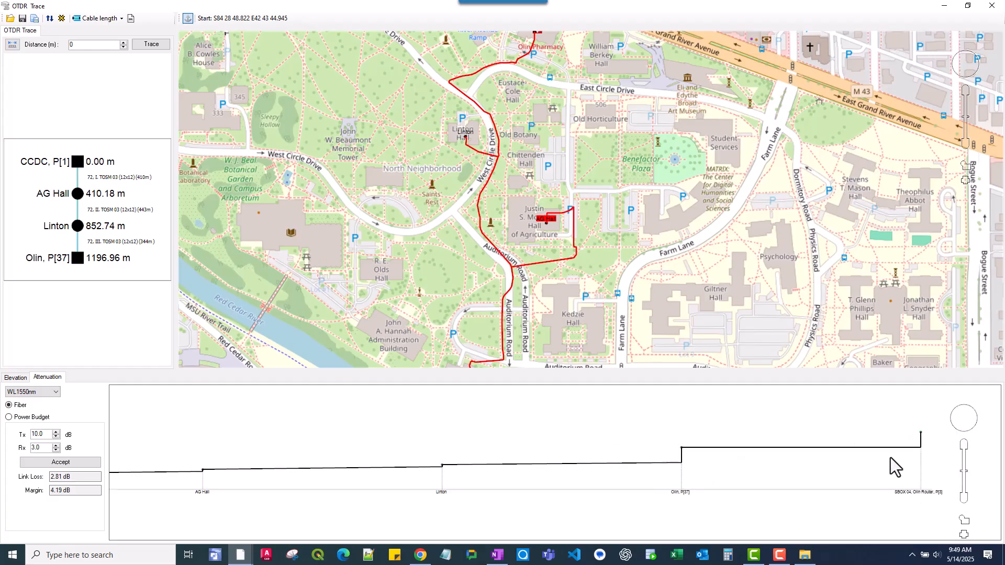
scroll(890, 458, down, 1)
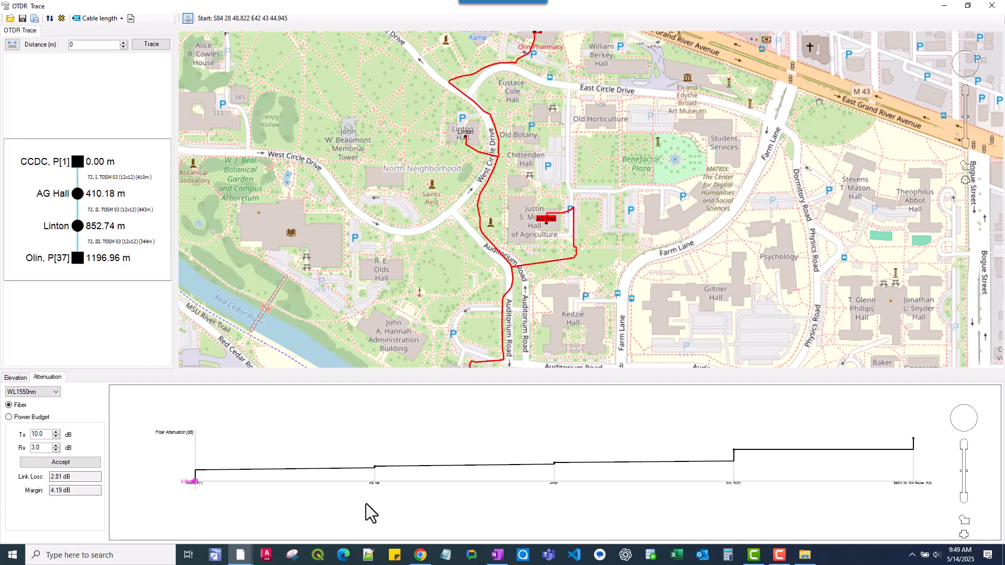
scroll(366, 503, up, 2)
scroll(303, 508, down, 2)
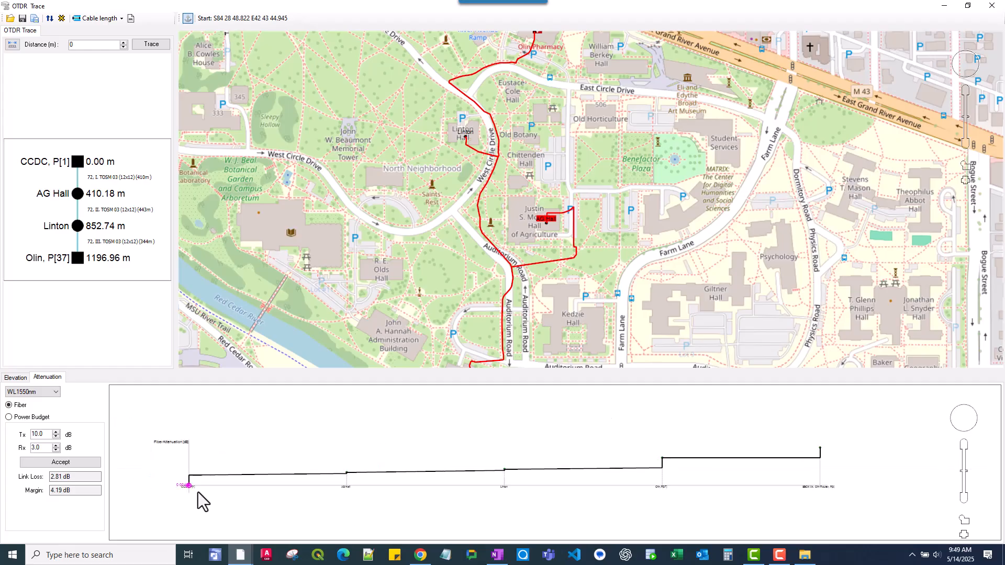
scroll(349, 482, up, 2)
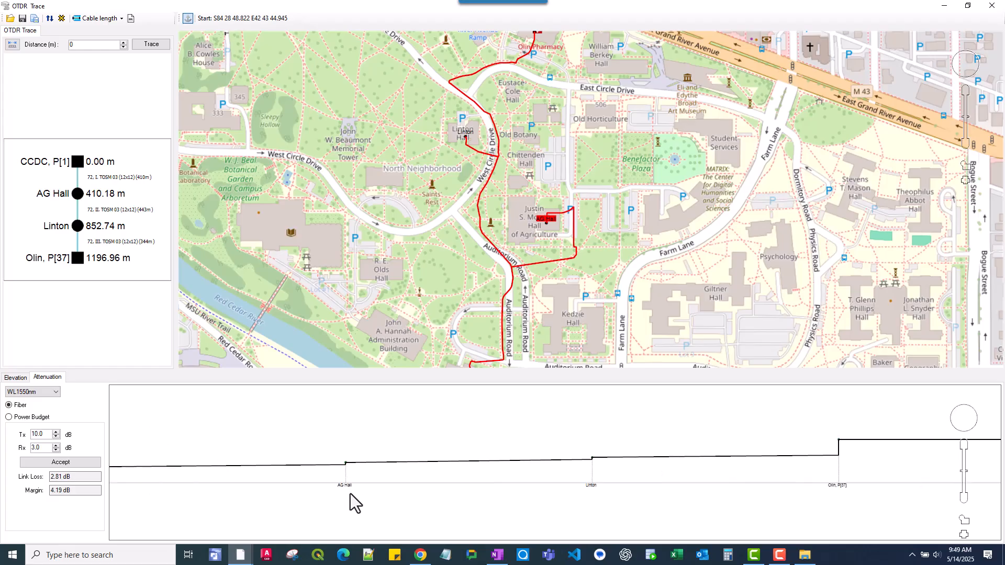
scroll(350, 467, up, 1)
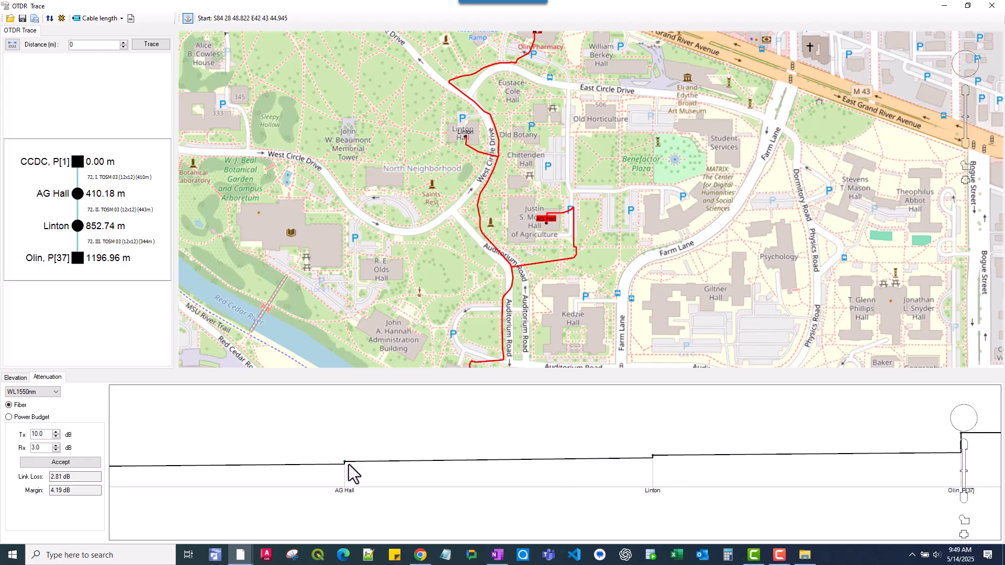
scroll(344, 467, up, 1)
scroll(346, 474, down, 2)
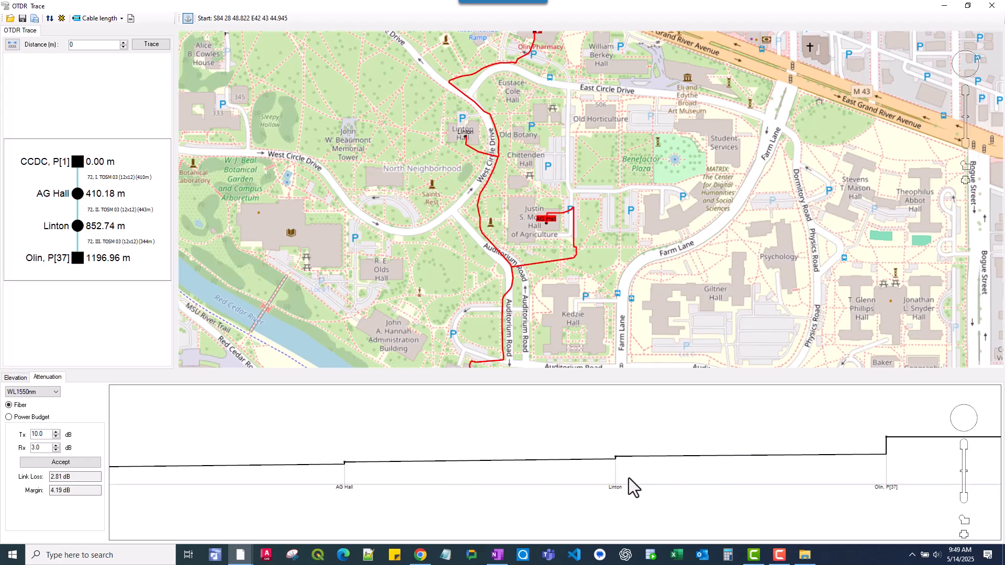
drag(803, 458, 548, 474)
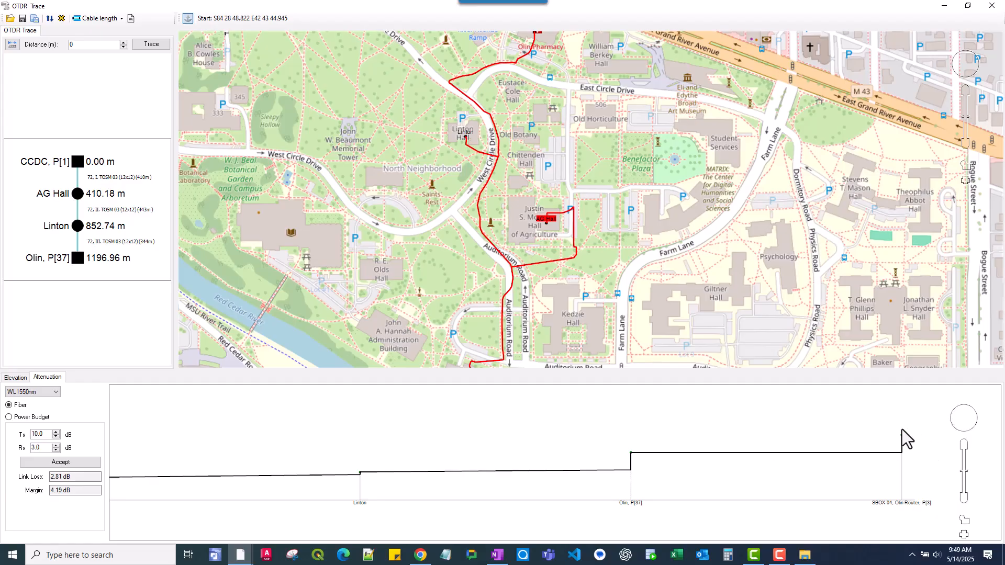
scroll(646, 488, down, 3)
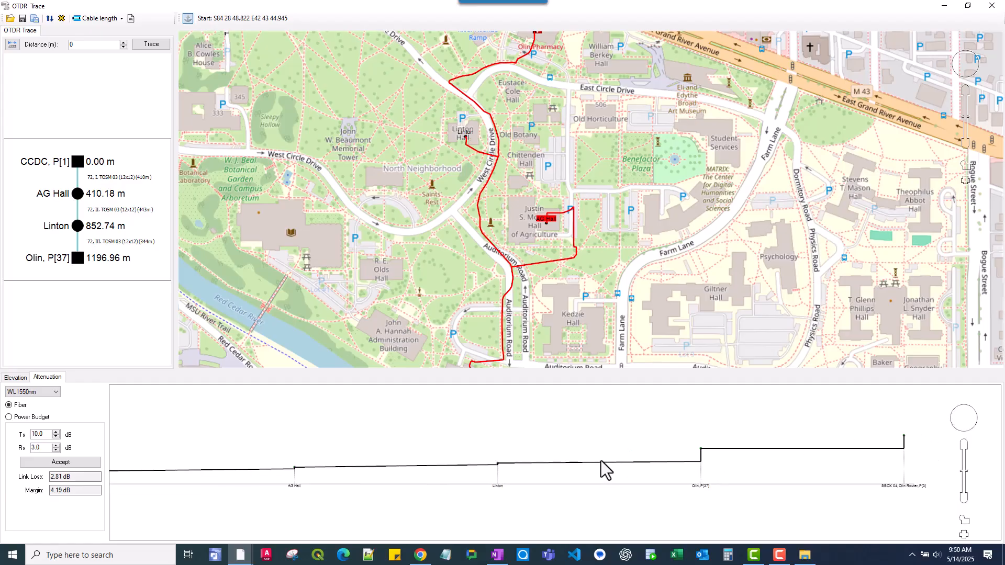
scroll(460, 476, down, 1)
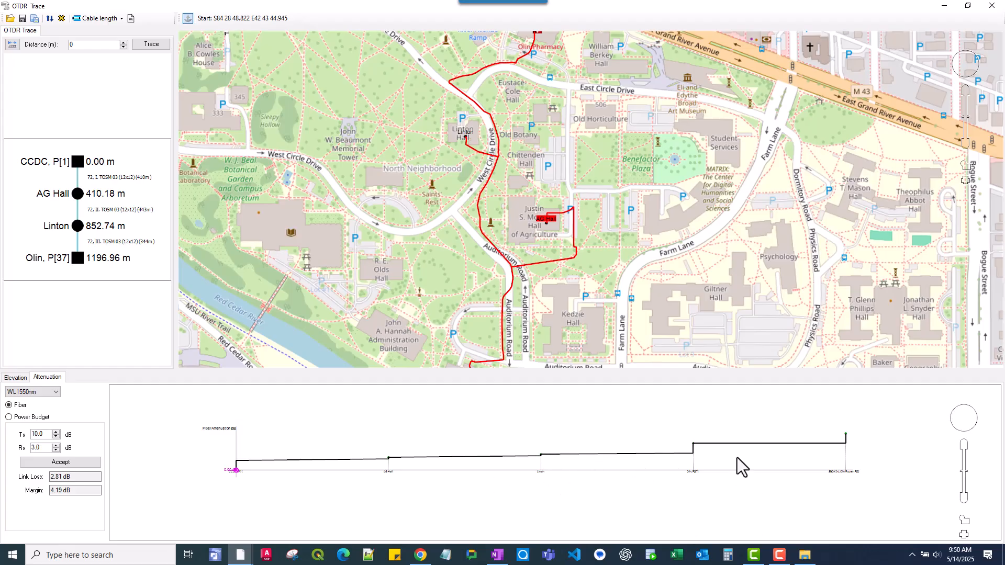
scroll(738, 457, down, 2)
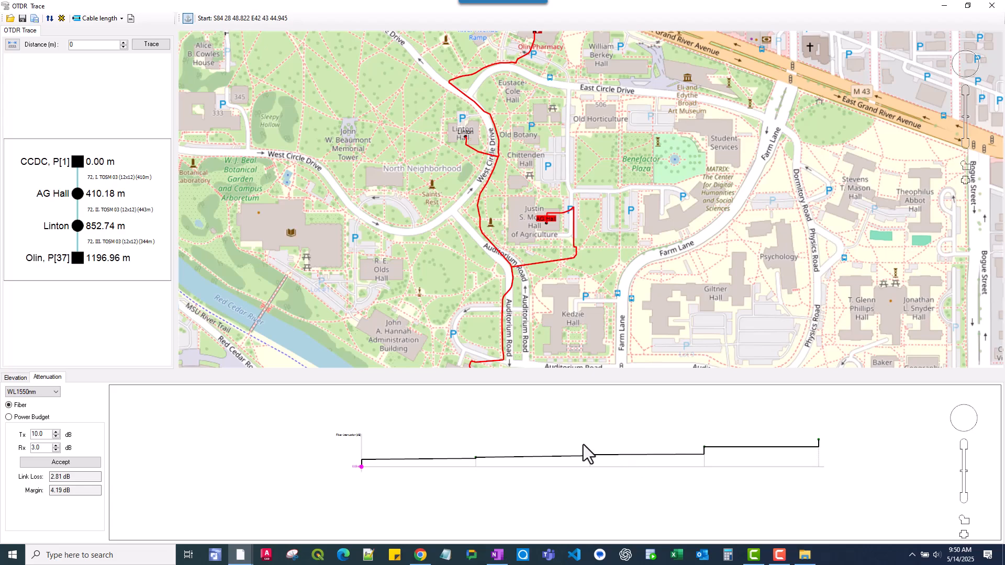
scroll(555, 441, up, 1)
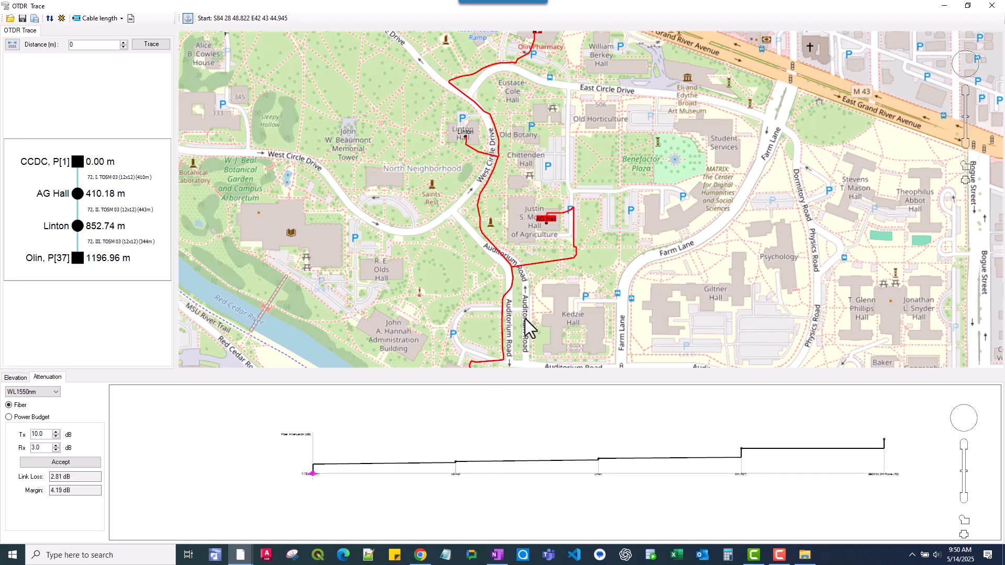
- Pick trace points on the route along Auditorium Road and near AG Hall, ending with the start point at the Auditorium Road junction
scroll(546, 295, down, 1)
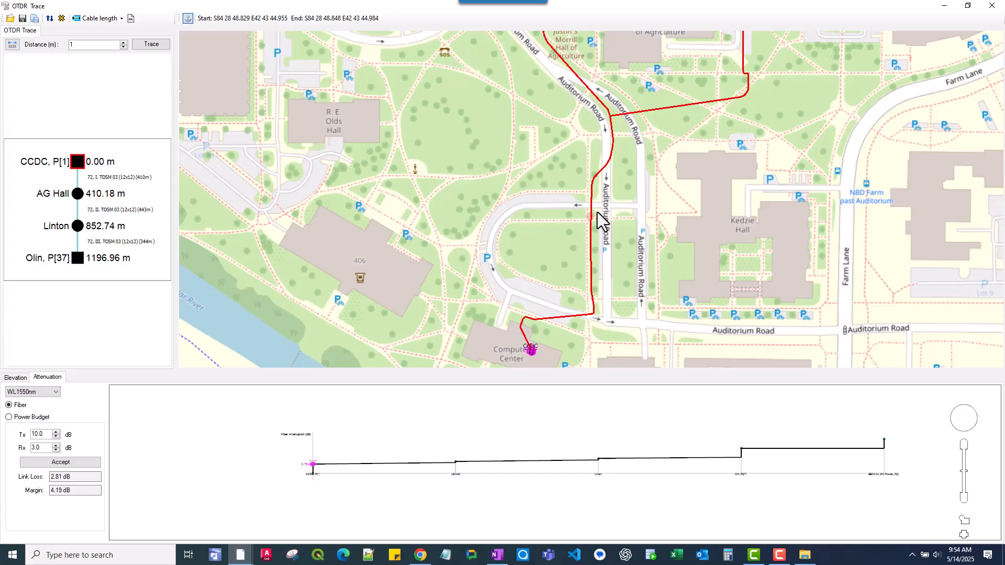
click(595, 181)
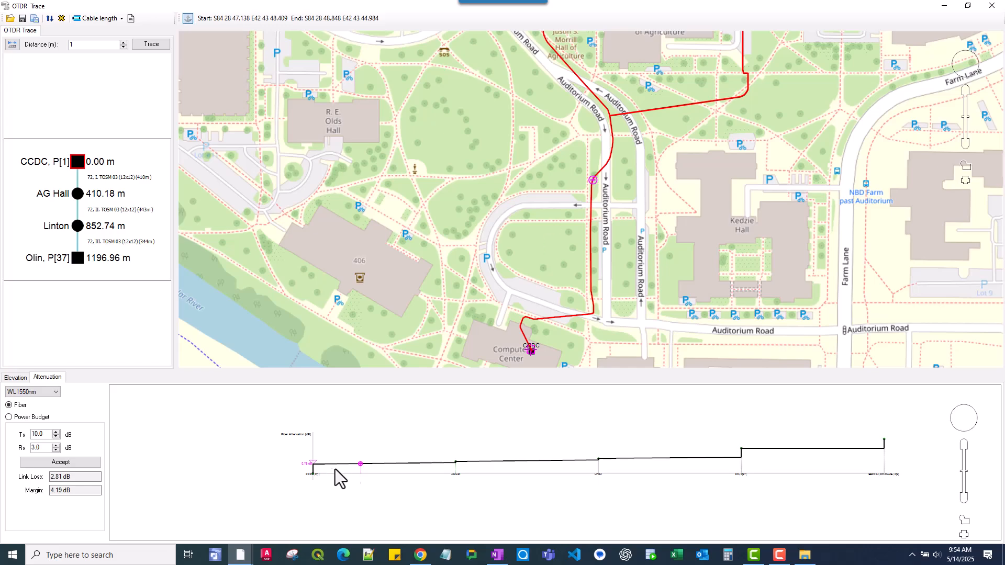
scroll(366, 472, up, 3)
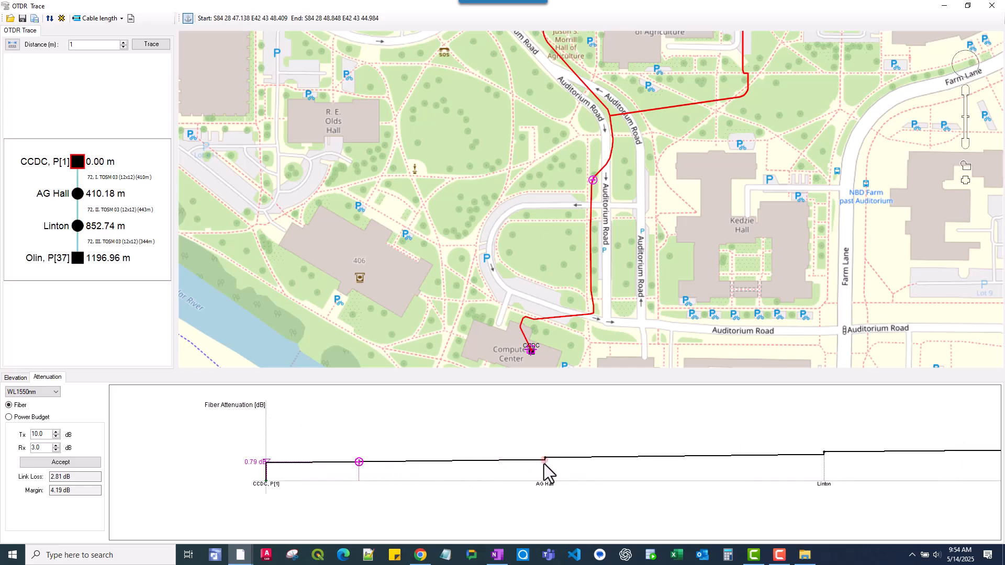
click(527, 469)
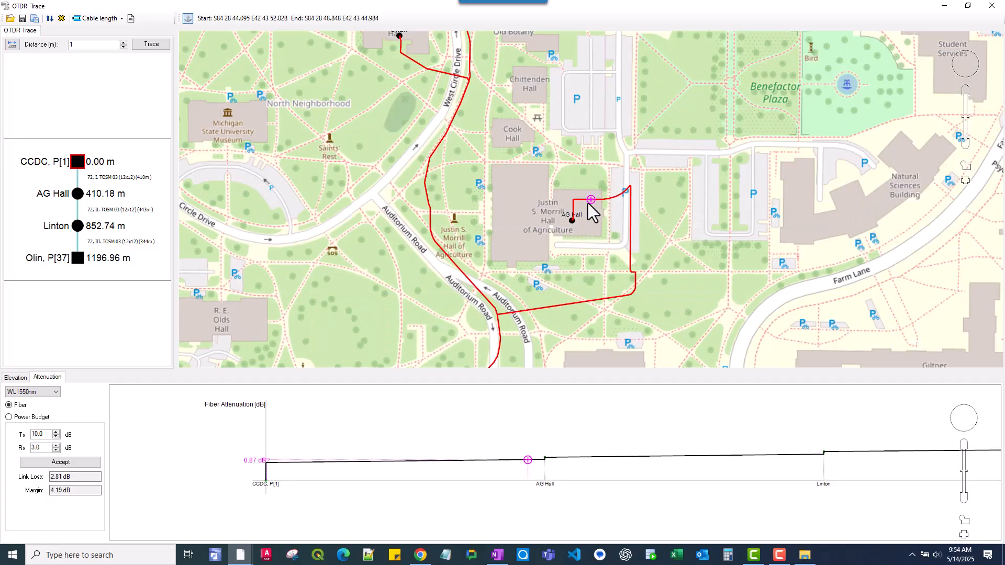
click(401, 461)
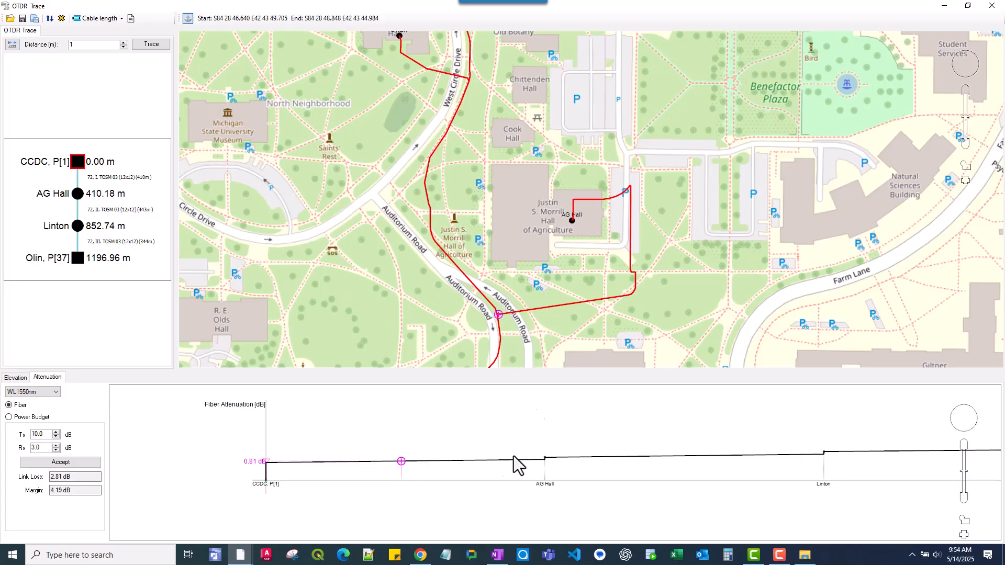
- Trace a distance of 250 m along the fiber from the Auditorium Road start point and inspect the located position on the map
scroll(494, 467, down, 1)
drag(530, 296, 536, 253)
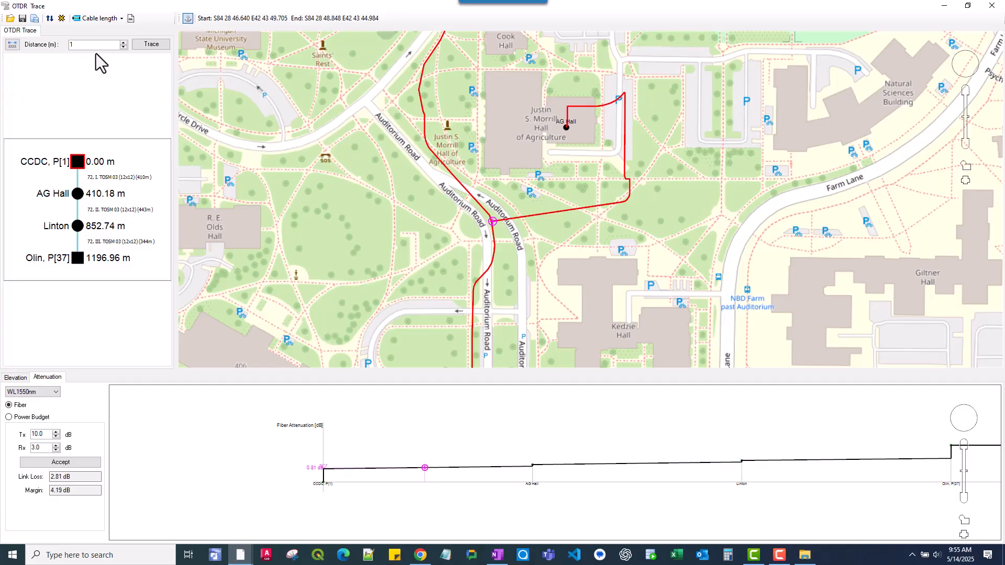
drag(81, 49, 67, 52)
click(123, 43)
click(151, 45)
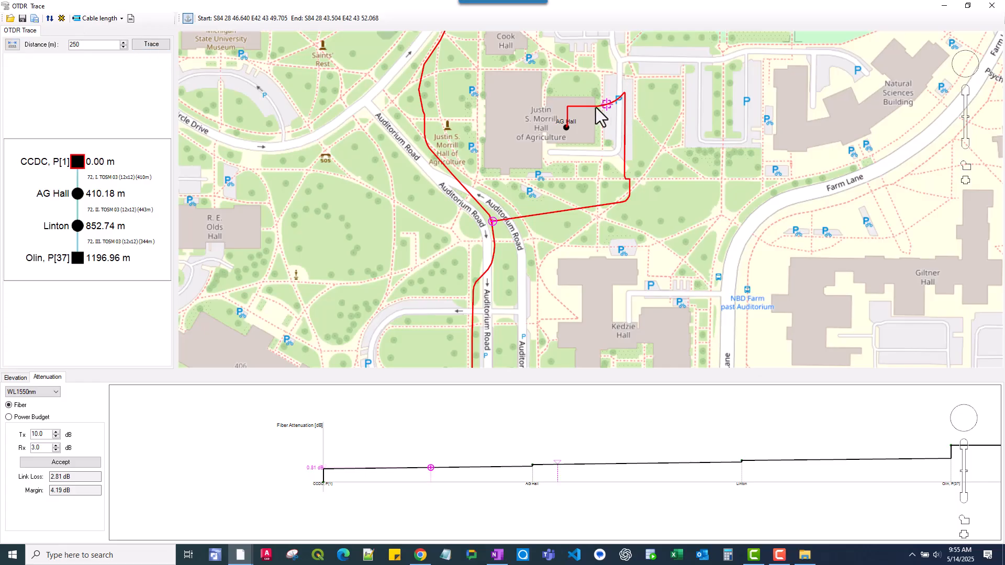
scroll(617, 118, up, 1)
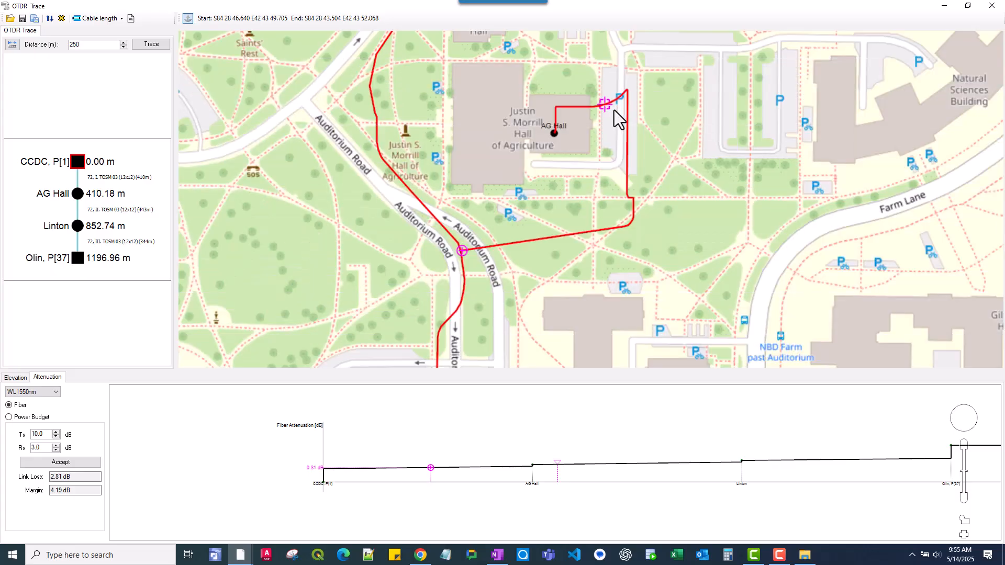
scroll(616, 118, up, 4)
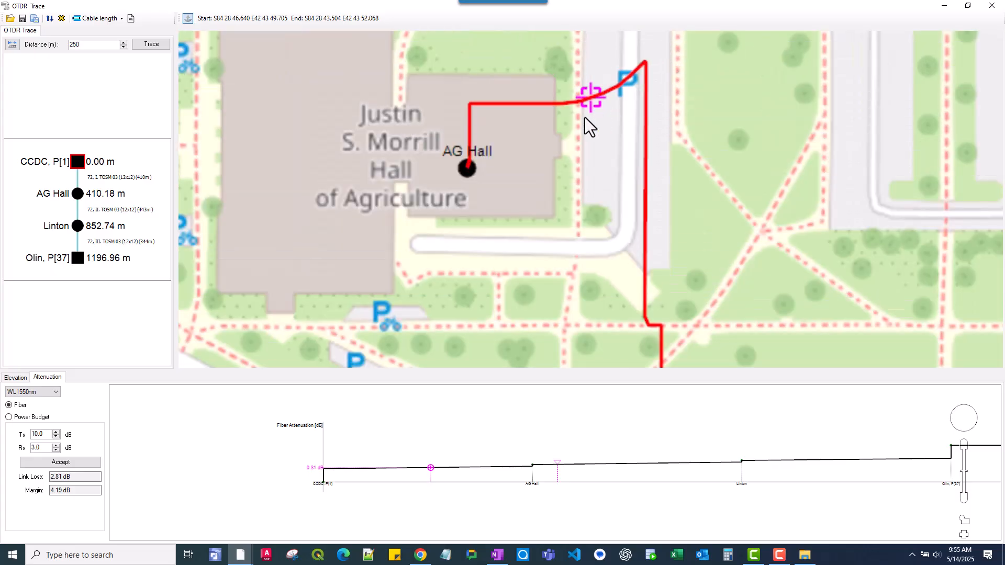
scroll(588, 103, up, 1)
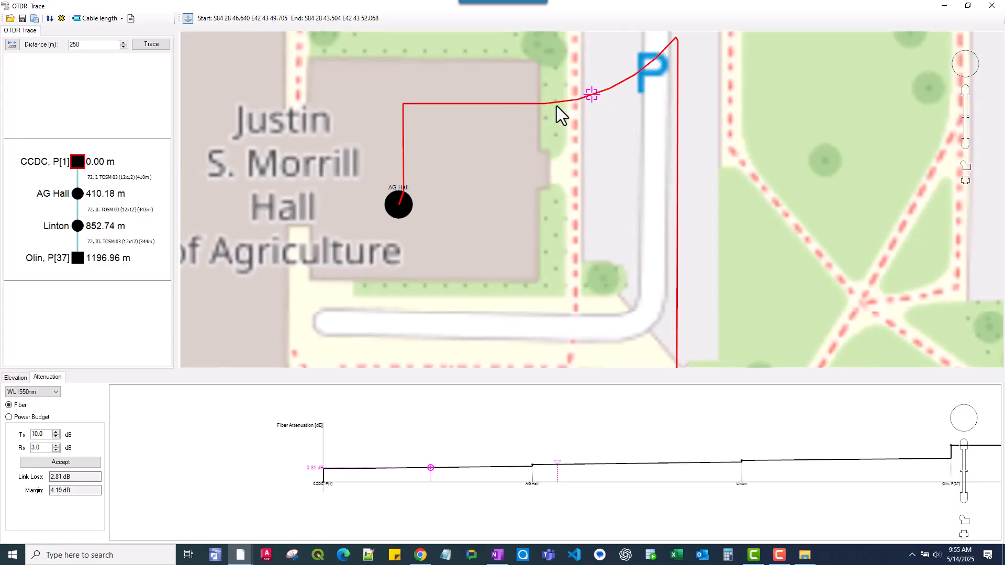
scroll(595, 125, down, 1)
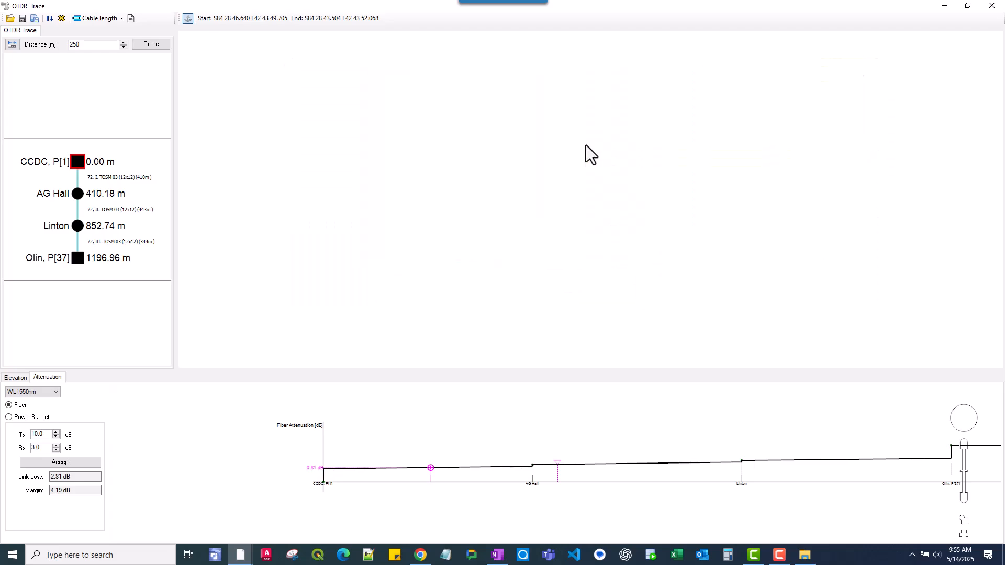
scroll(590, 153, down, 1)
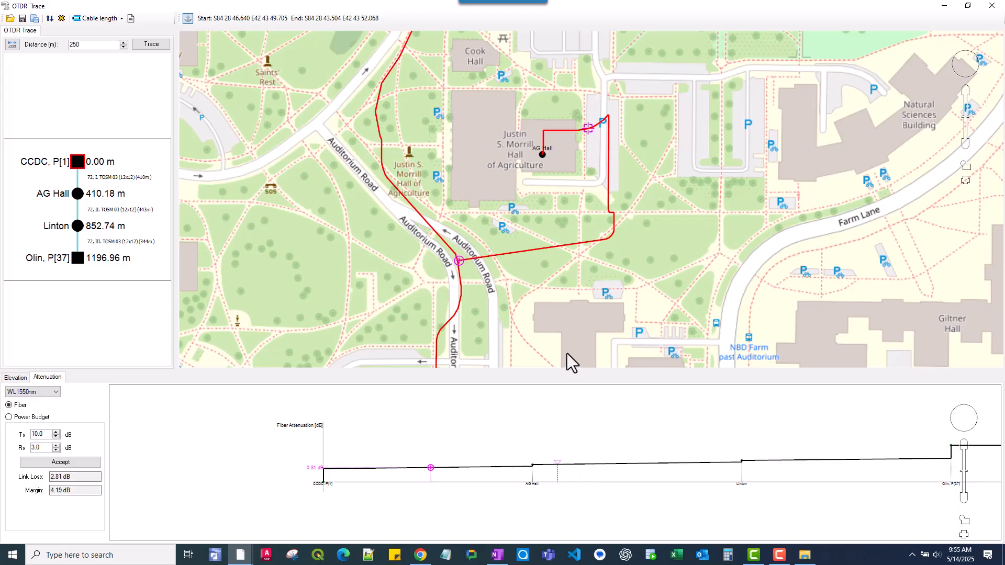
scroll(484, 269, down, 1)
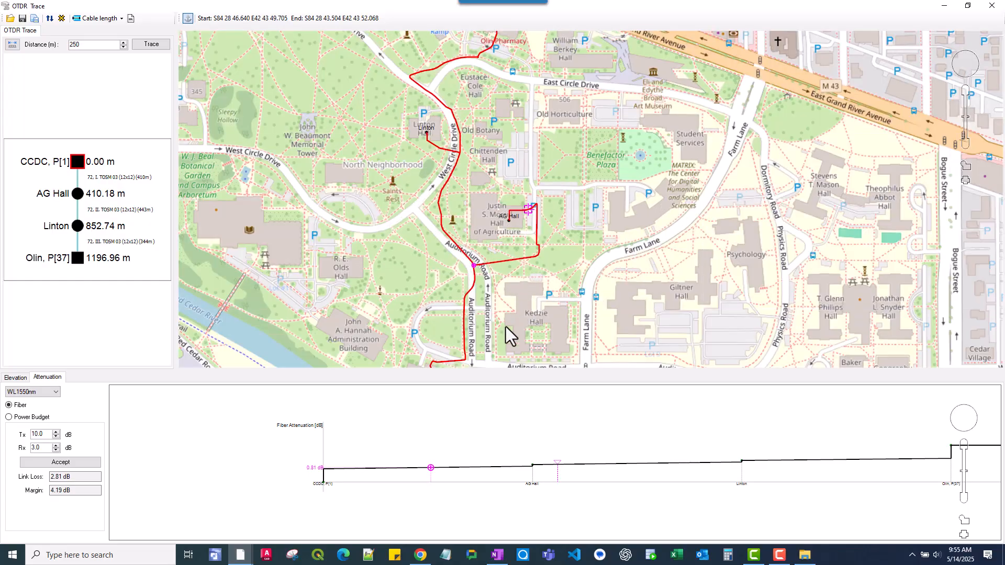
- Examine the traced distance position against the full CCDC–Olin route on the OTDR map and select the distance value
drag(506, 326, 550, 287)
scroll(553, 297, down, 1)
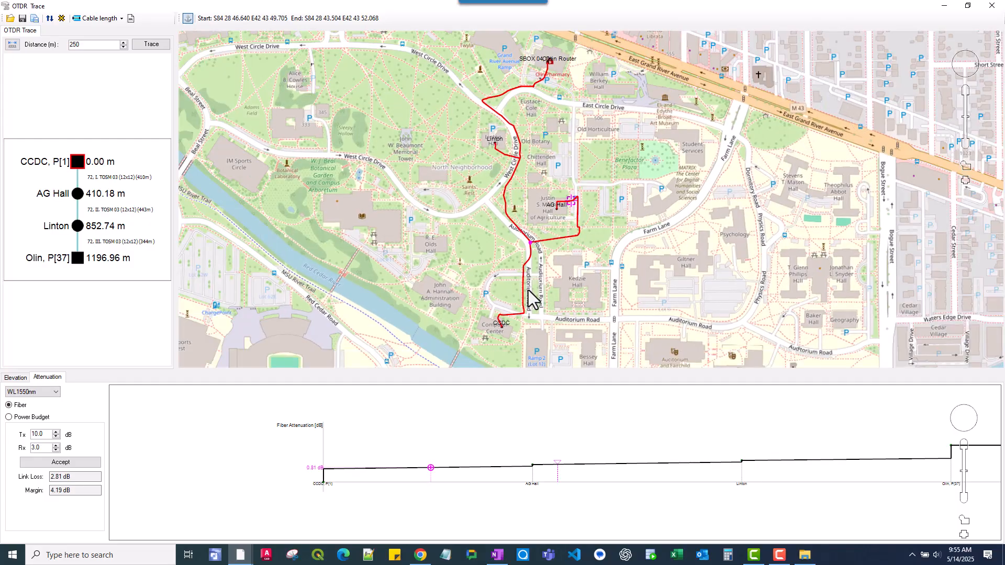
drag(85, 48, 61, 48)
drag(89, 45, 53, 52)
click(123, 42)
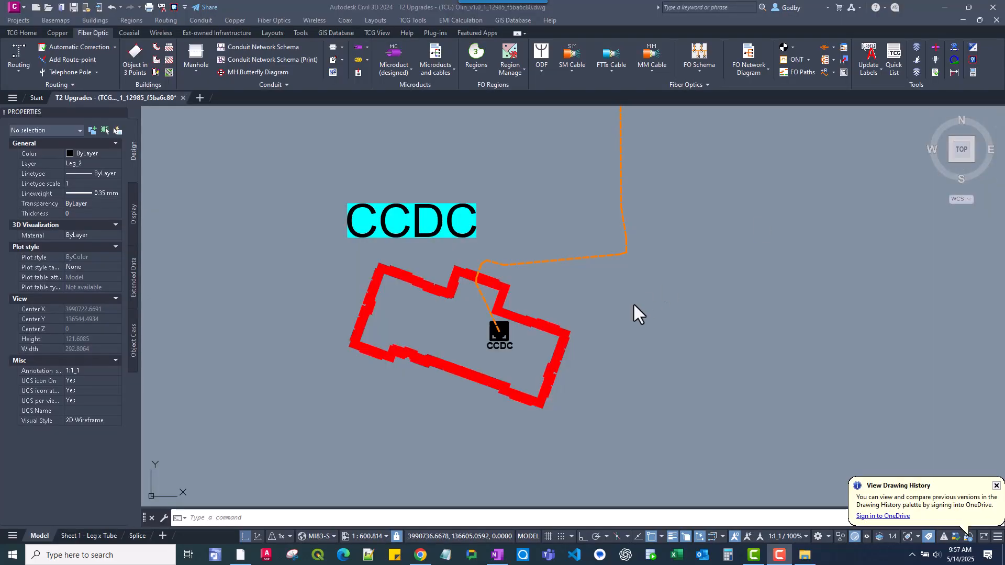
- Show the whole campus fiber network in the Civil 3D drawing and dismiss the View Drawing History notification
click(774, 225)
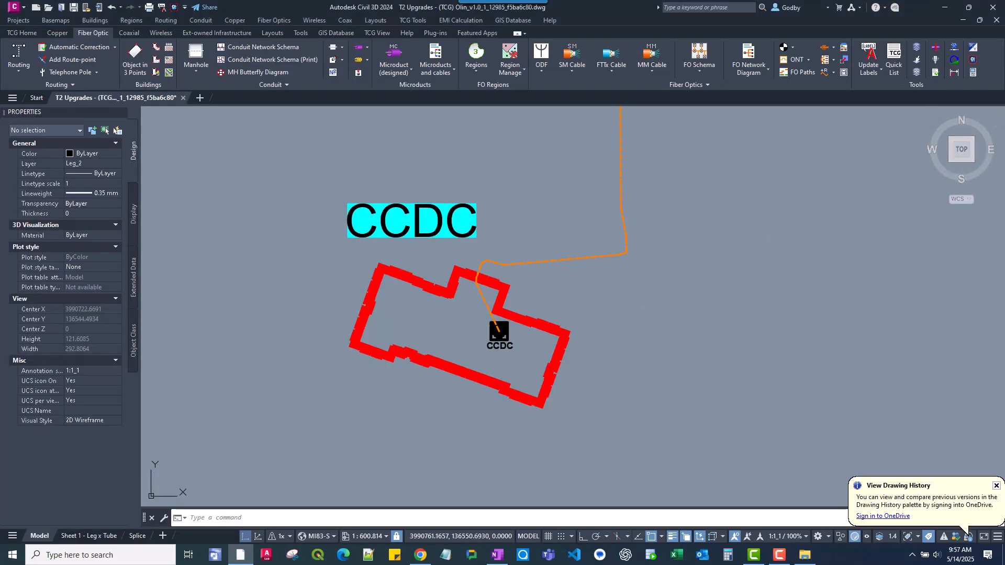
scroll(560, 317, down, 4)
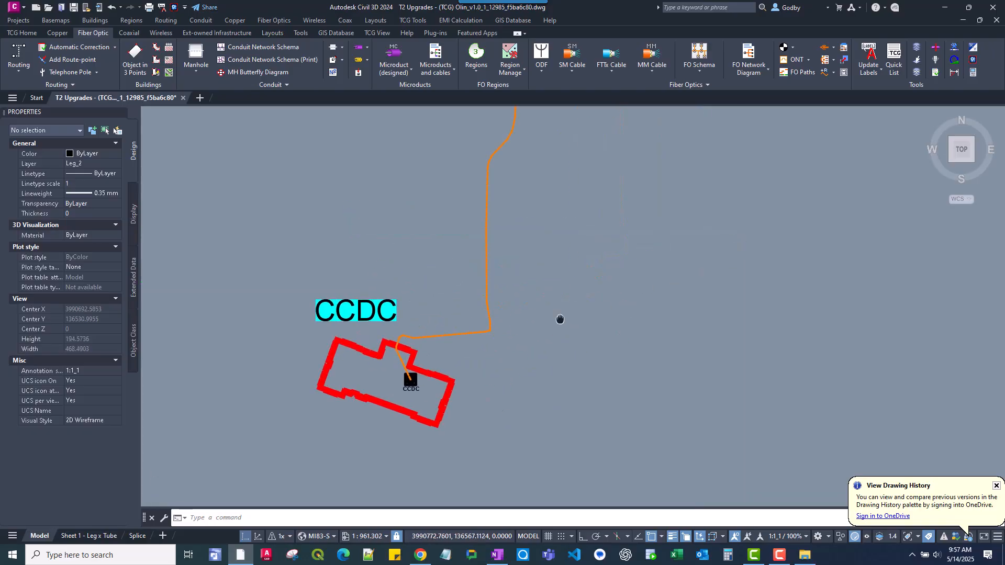
scroll(561, 317, down, 4)
mouse_move(560, 317)
middle_down()
mouse_move(527, 287)
mouse_move(523, 329)
mouse_move(497, 320)
middle_up()
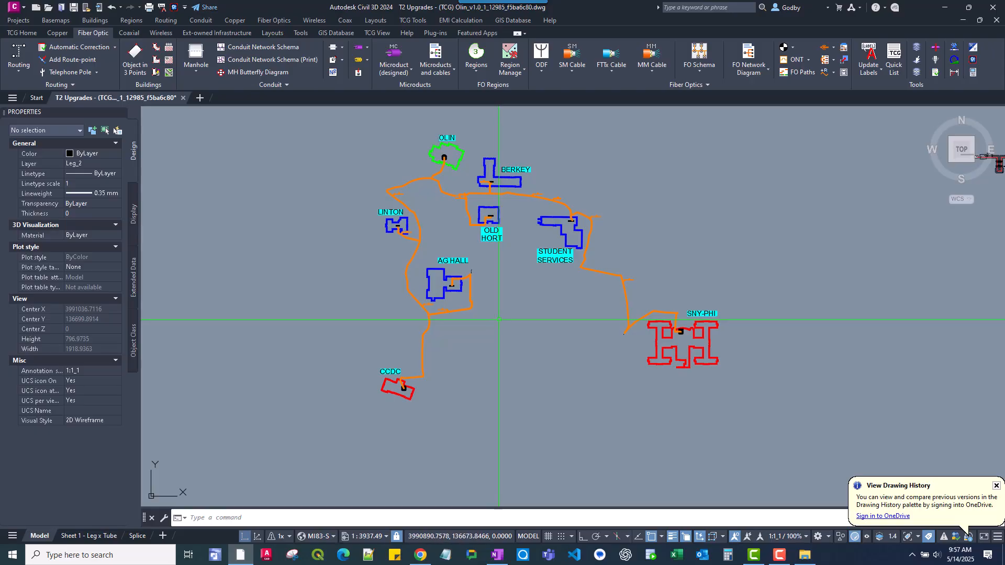
middle_drag(505, 314, 529, 331)
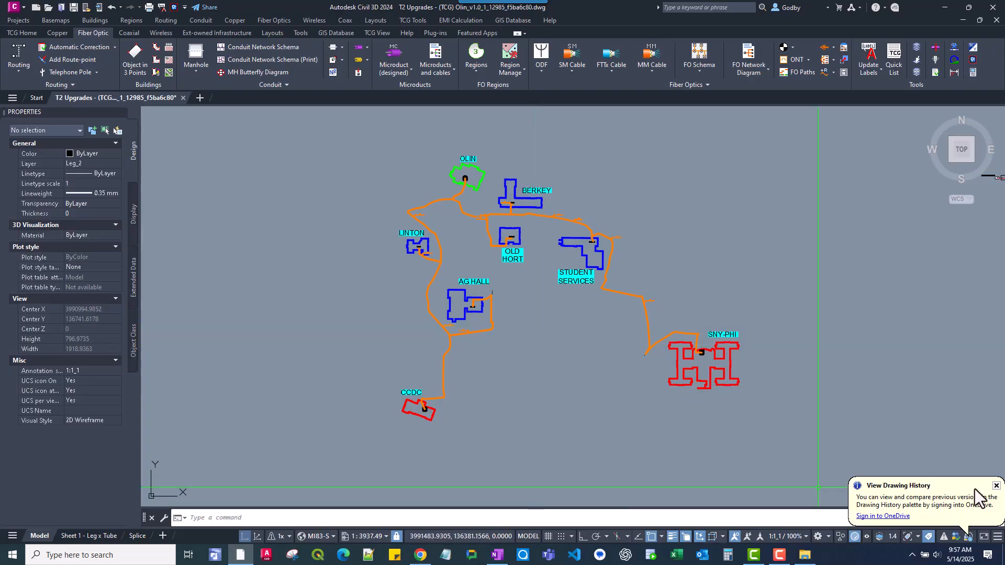
click(996, 485)
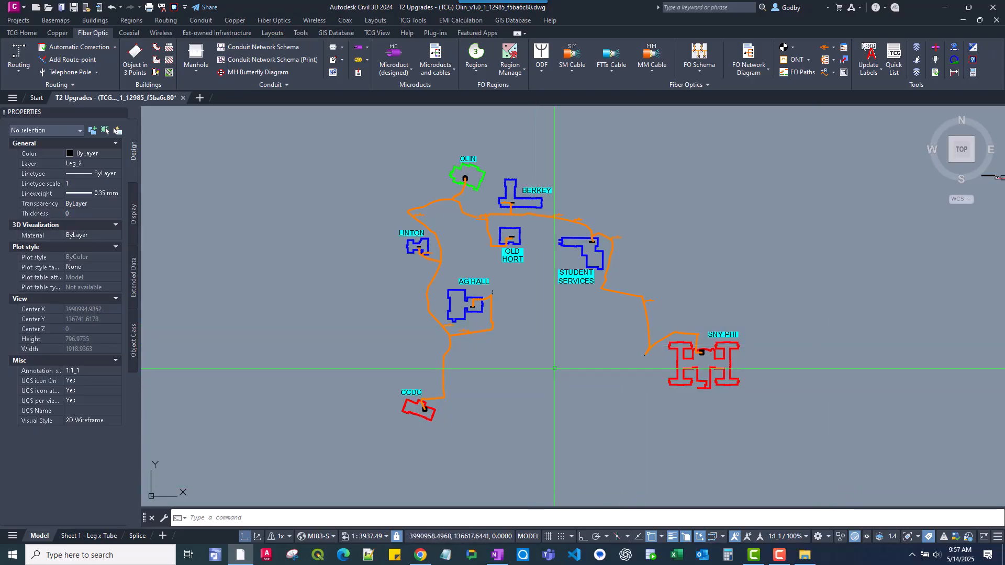
- Highlight the fiber routes from CCDC past AG Hall and Linton to Olin by selecting their objects
scroll(585, 412, up, 3)
mouse_move(585, 412)
middle_down()
mouse_move(595, 460)
mouse_move(592, 430)
middle_up()
scroll(593, 431, down, 2)
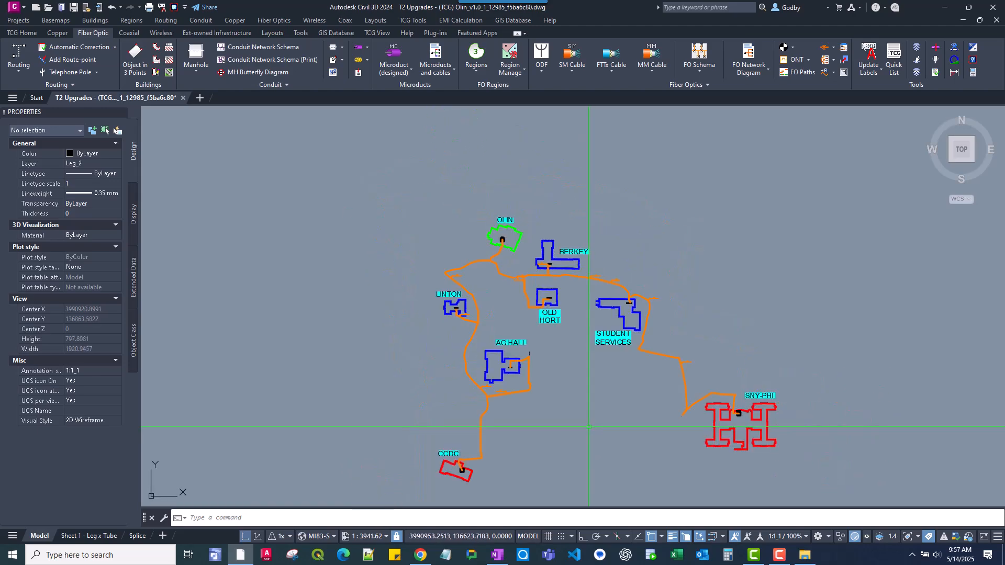
scroll(483, 423, up, 2)
click(514, 416)
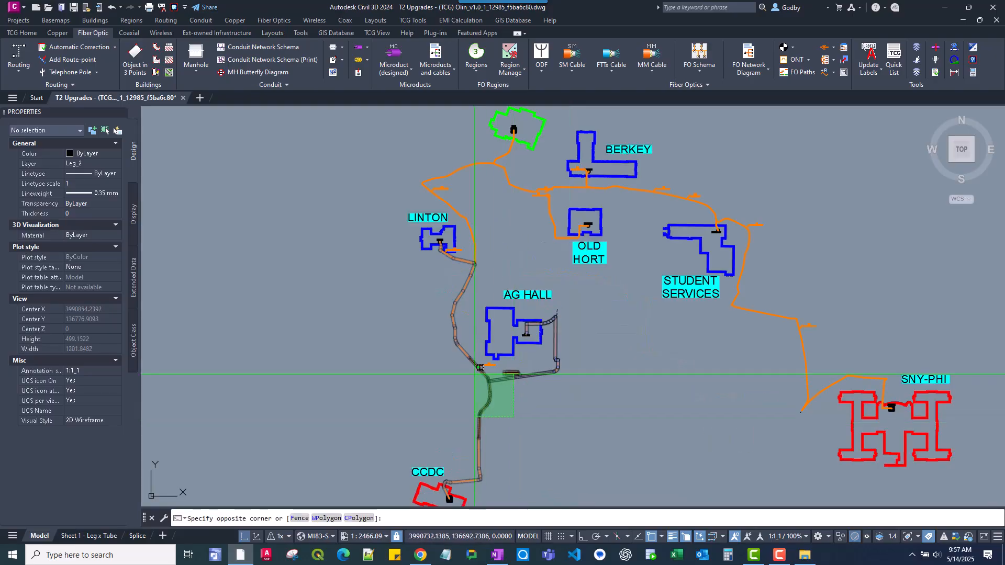
click(480, 368)
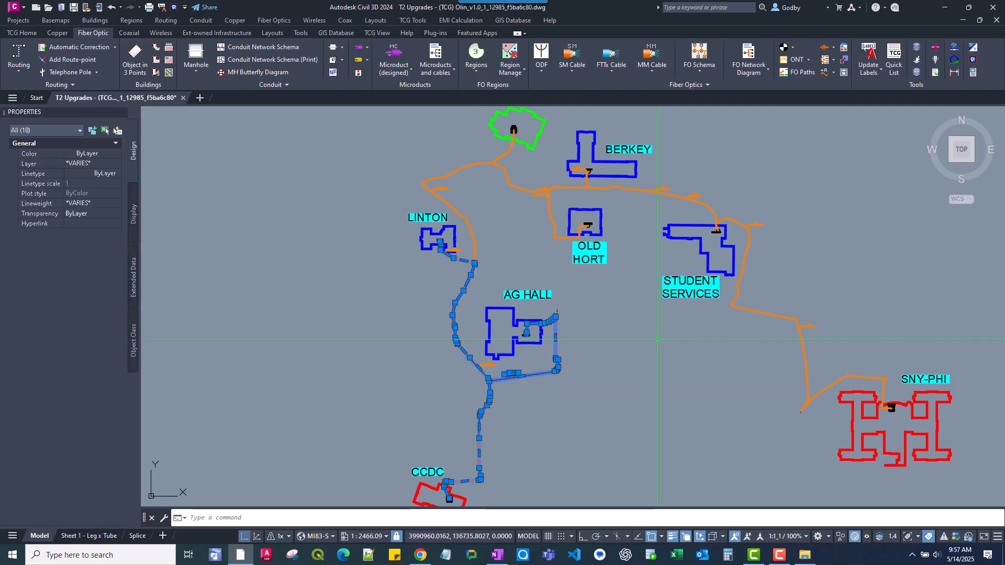
scroll(569, 340, down, 2)
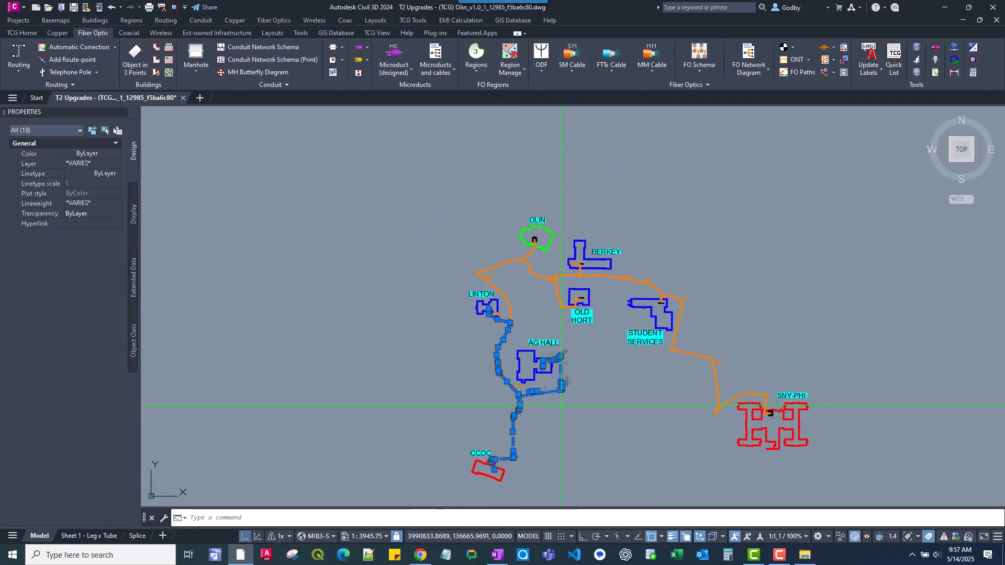
click(578, 462)
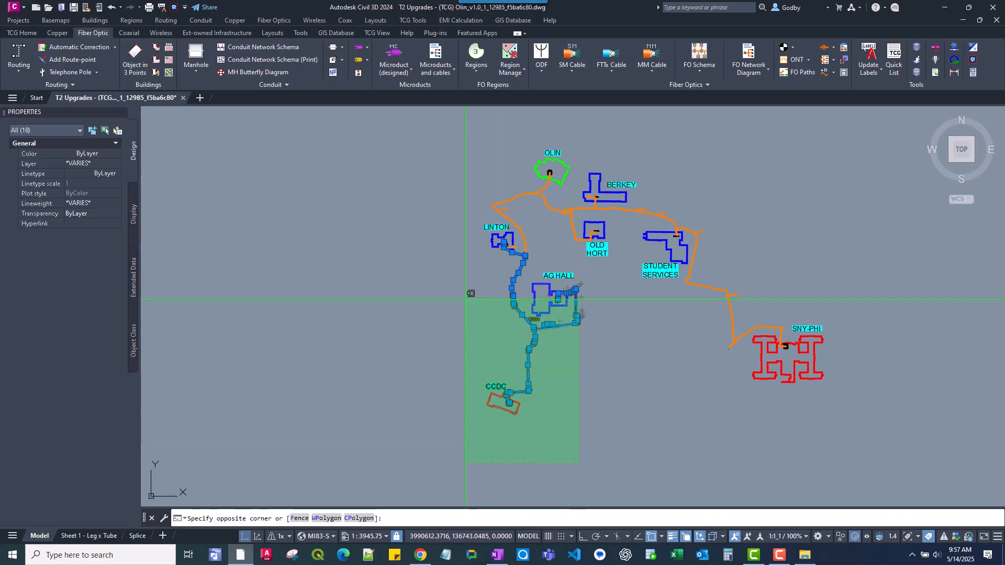
click(404, 149)
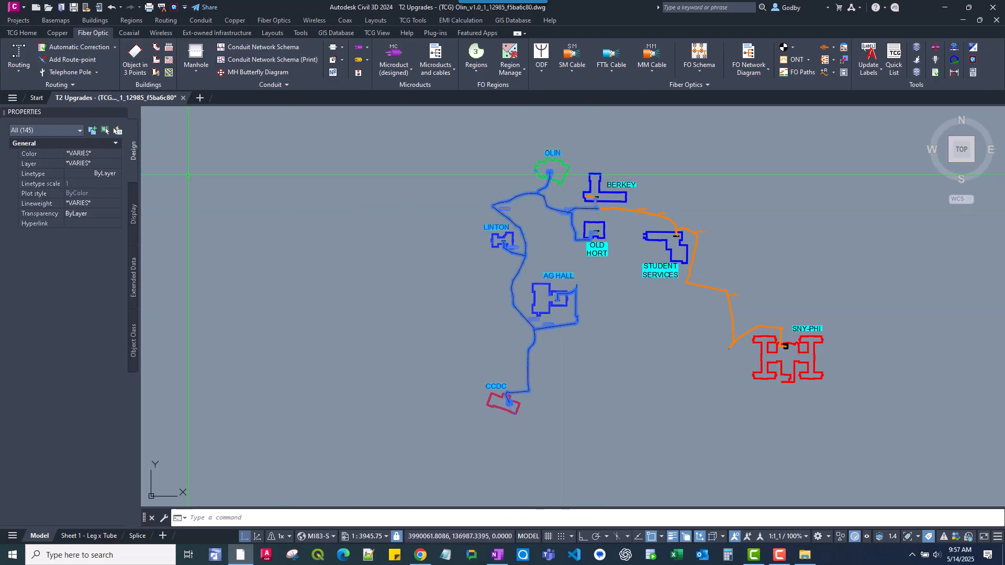
- Extend the selection to the entire network including the Sny-Phi leg, review both routes, and clear the selection
click(453, 128)
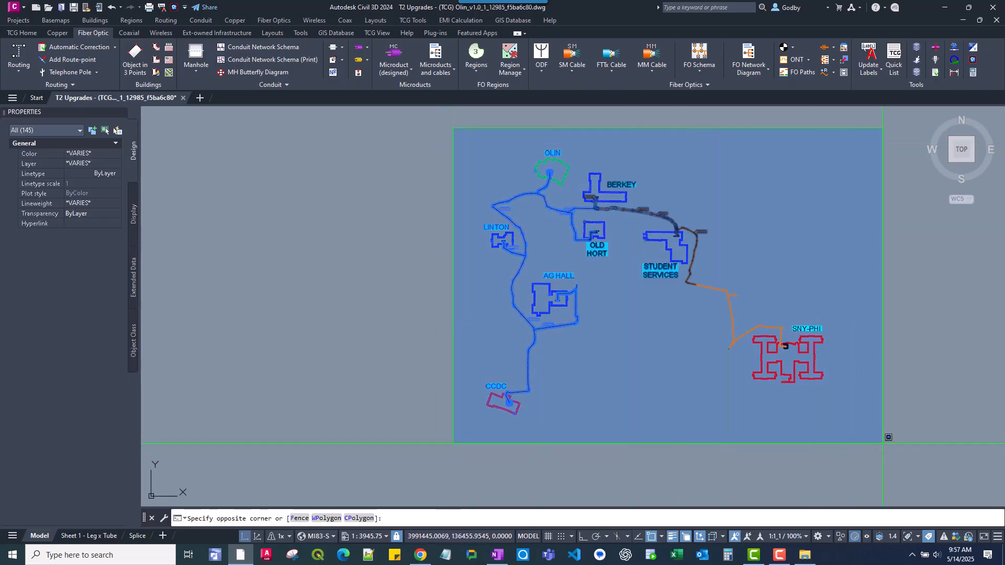
click(888, 437)
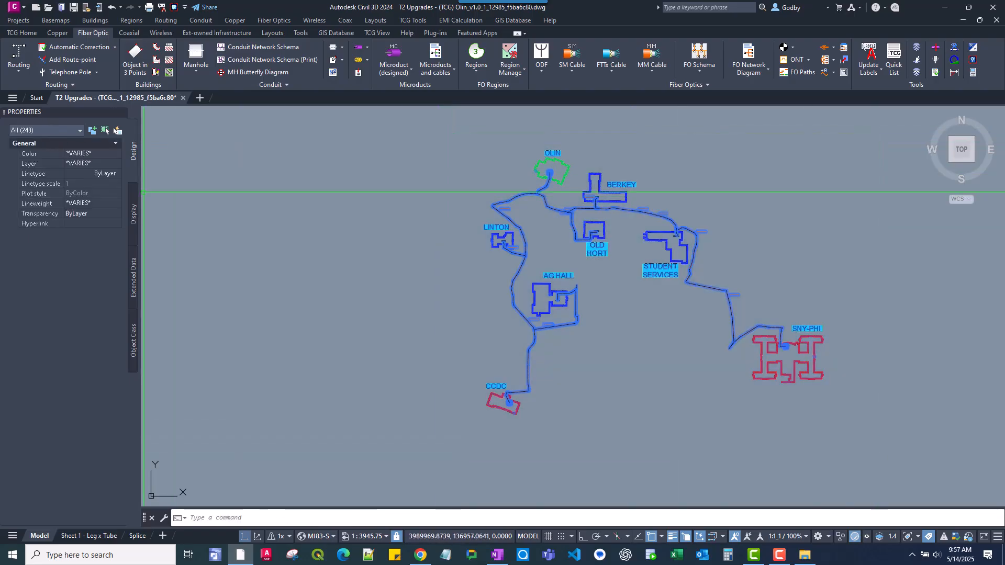
scroll(663, 331, down, 2)
middle_drag(662, 330, 604, 353)
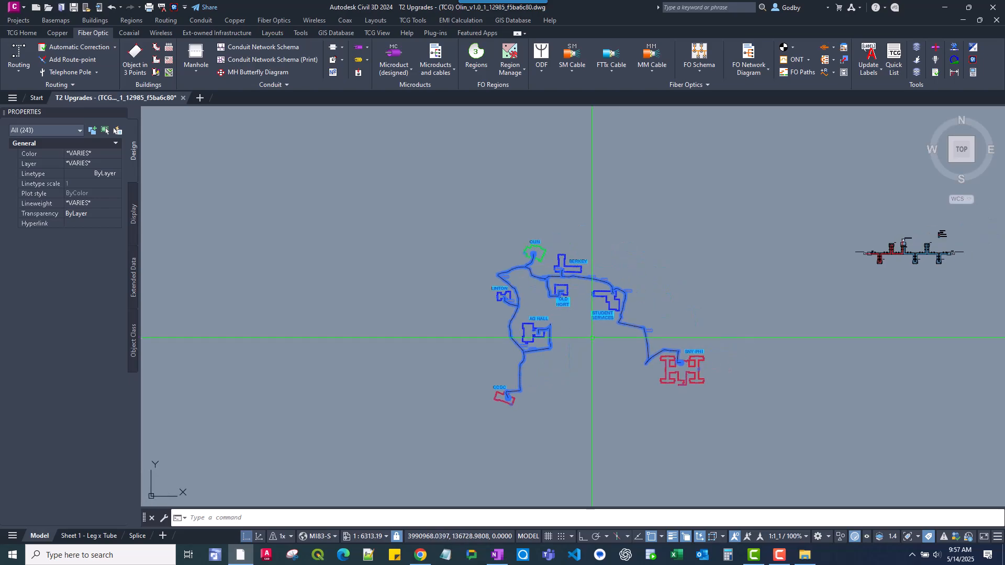
scroll(624, 331, up, 1)
scroll(621, 331, down, 2)
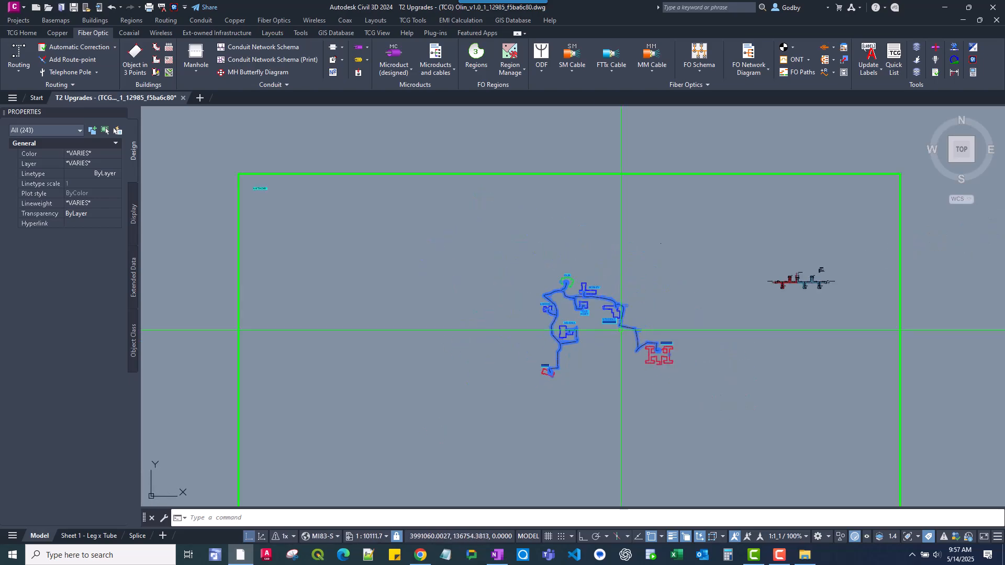
scroll(600, 339, up, 2)
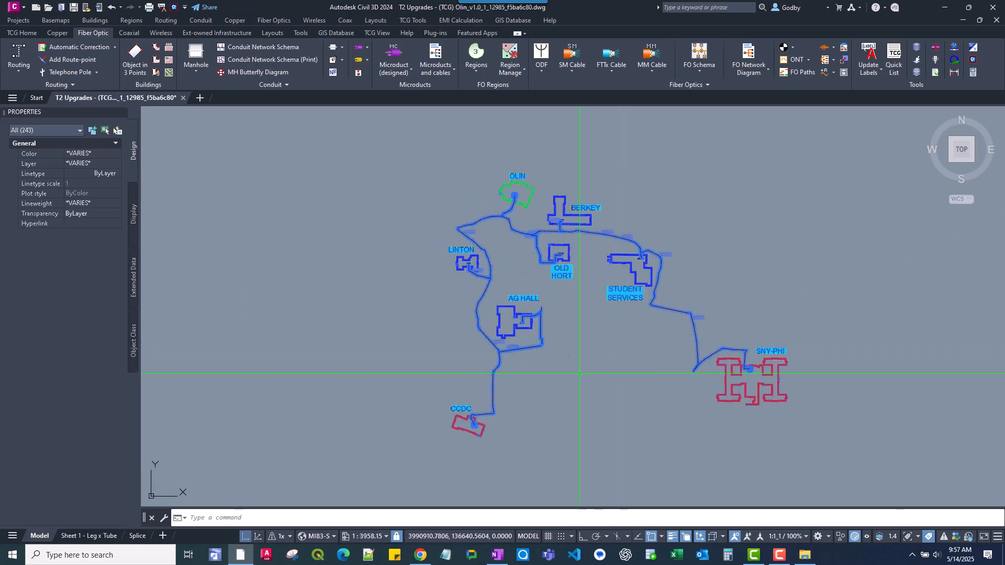
middle_drag(561, 378, 530, 387)
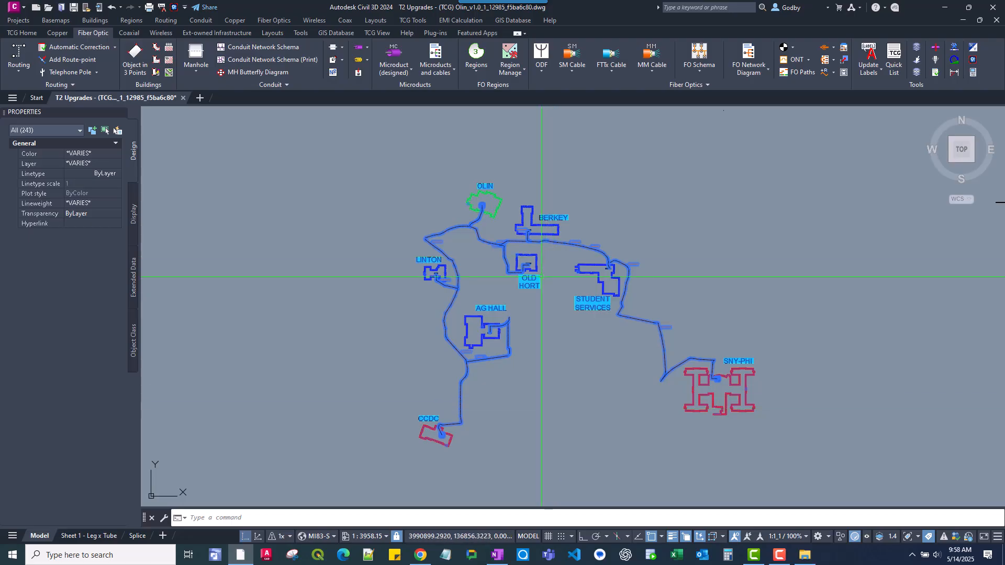
middle_drag(563, 344, 556, 330)
key(Escape)
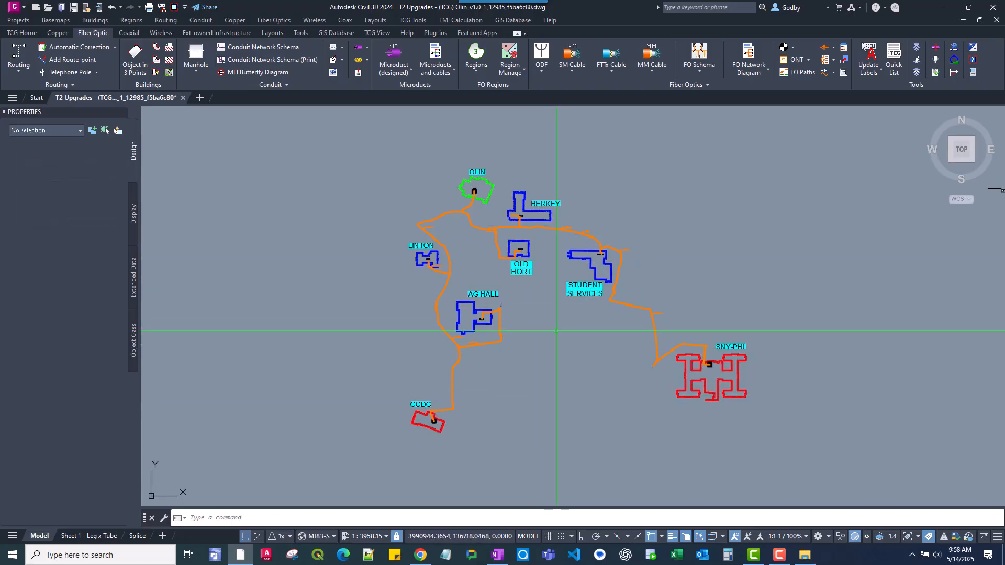